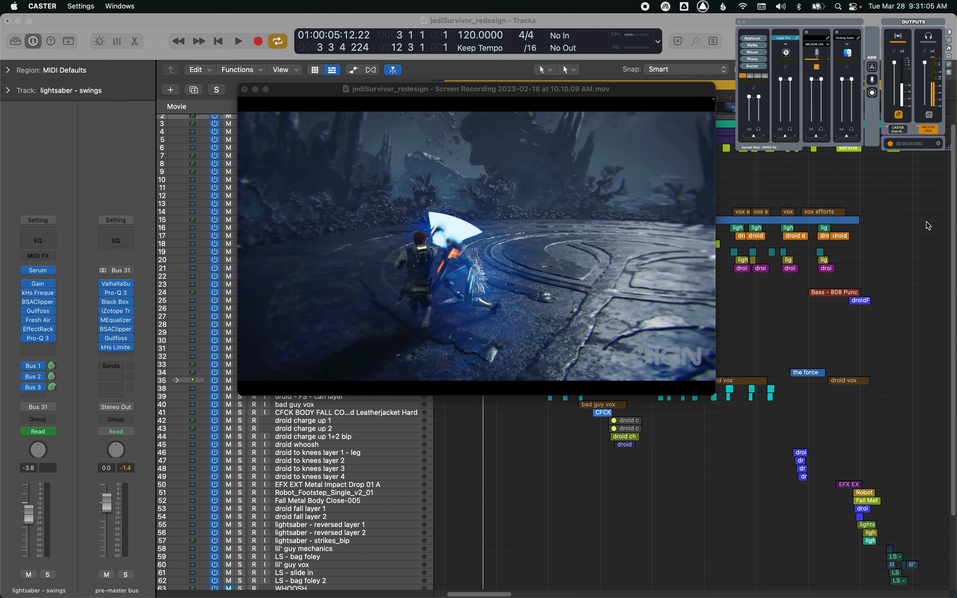
Step: Move the floating movie window off the track names and play the redesign through before stopping playback
left_click(928, 226)
left_click_drag(526, 155, 605, 149)
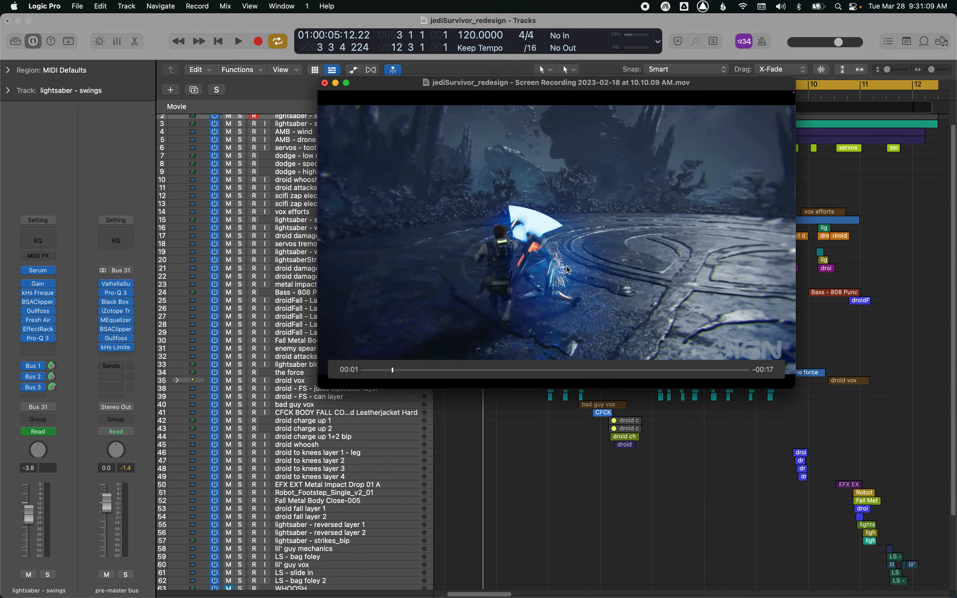
mouse_move(566, 266)
left_mouse_down()
mouse_move(601, 261)
mouse_move(570, 248)
left_mouse_up()
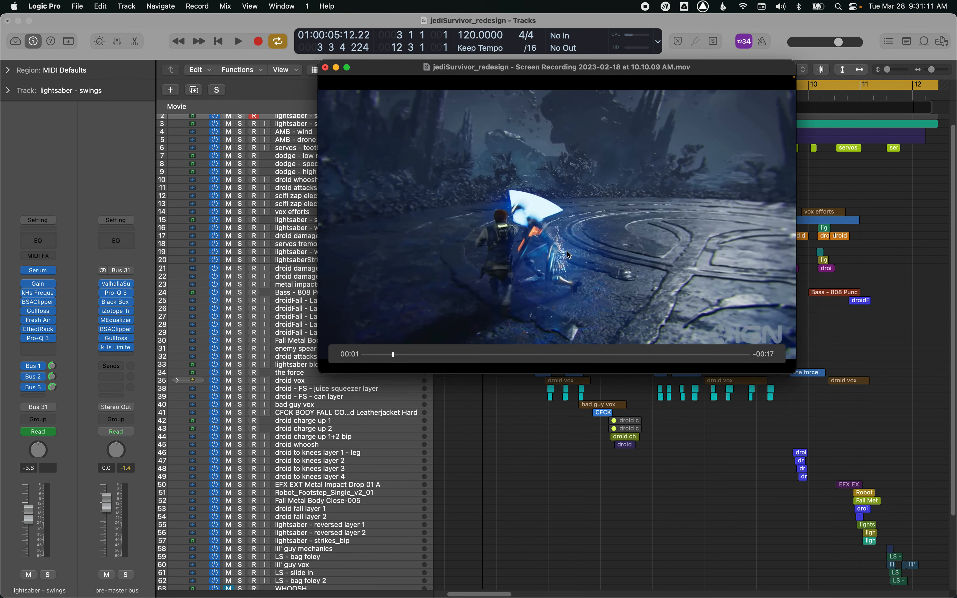
left_click(700, 516)
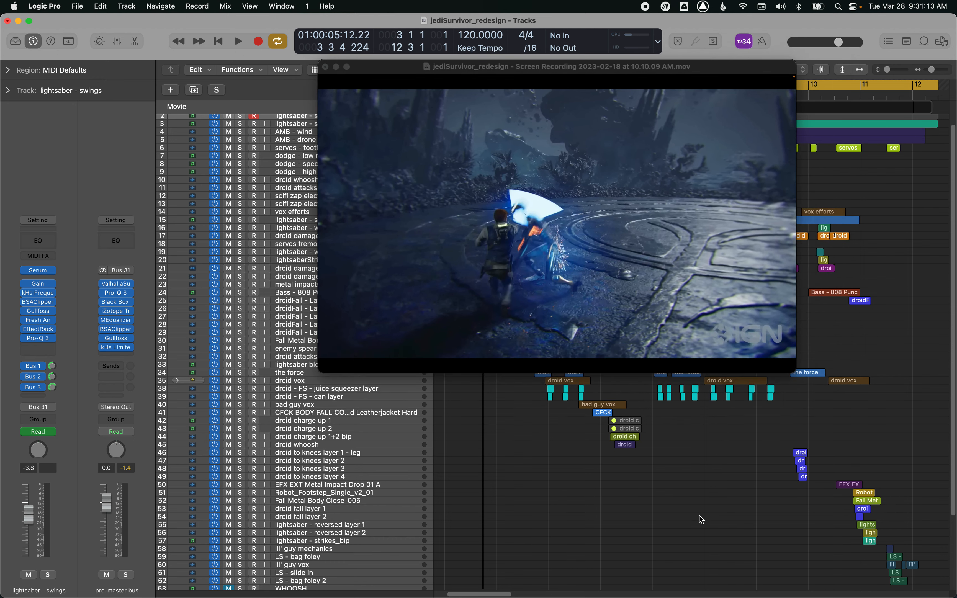
key("space")
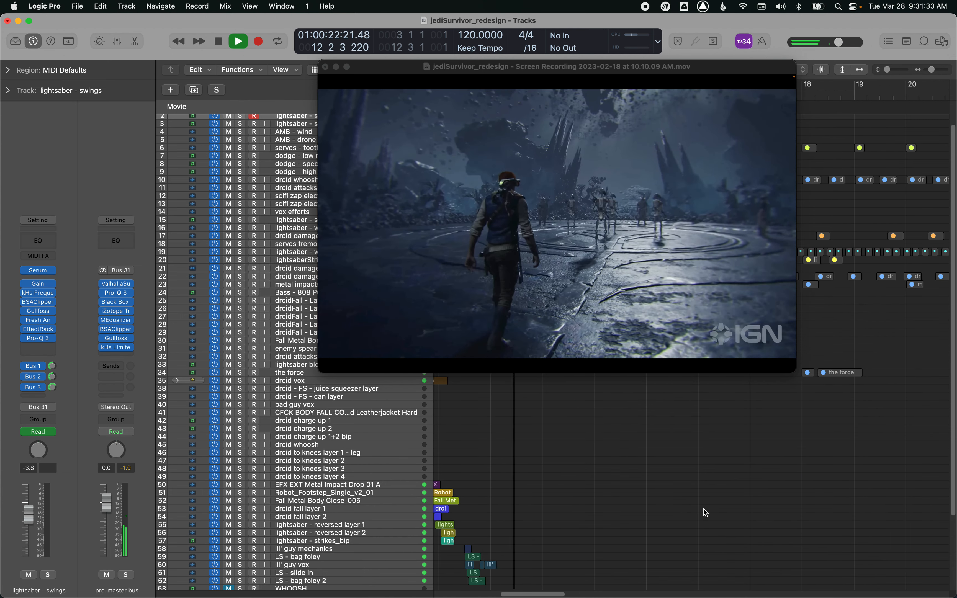
key("space")
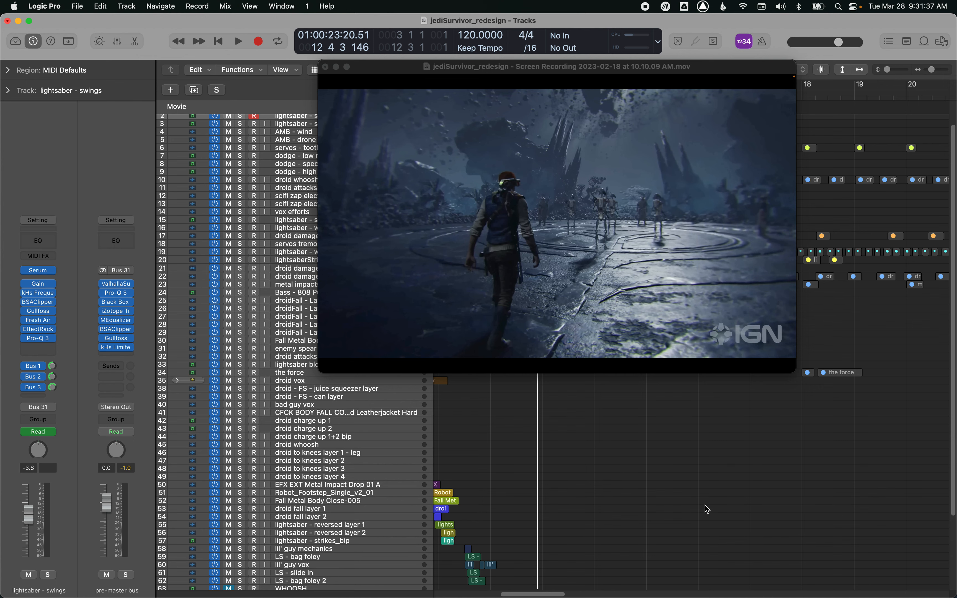
Step: Move the movie window clear of the track list, turn cycle mode on and play from the cycle start
left_click_drag(567, 242, 708, 219)
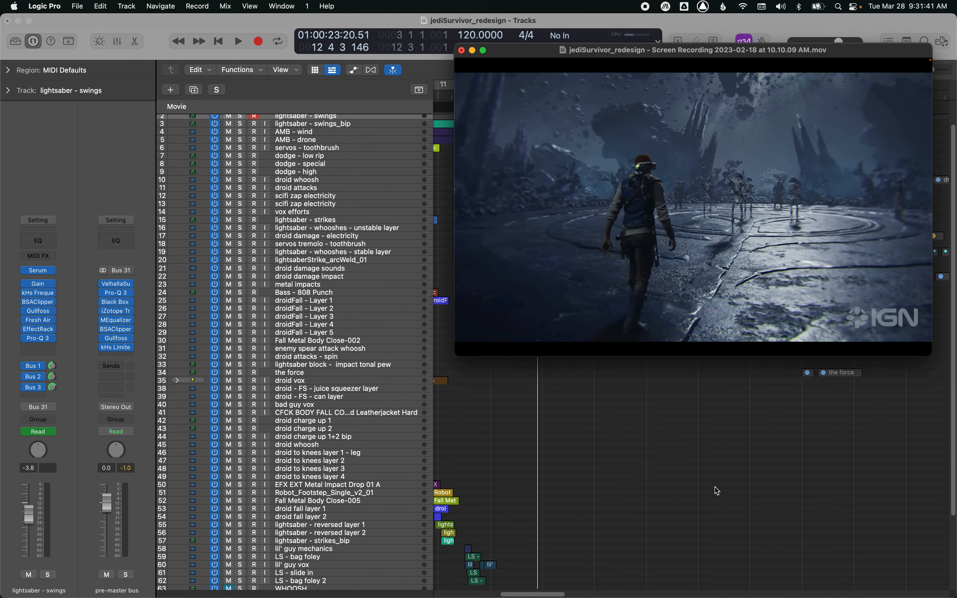
left_click(715, 487)
key("c")
key("space")
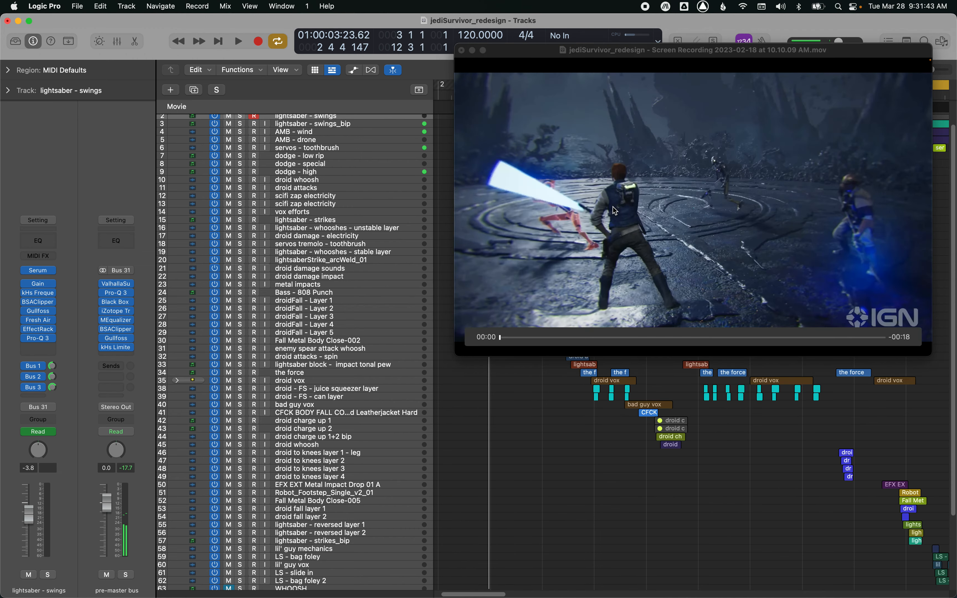
Step: Move the floating movie window towards the track list, shrink it slightly and close it
left_click_drag(614, 207, 617, 242)
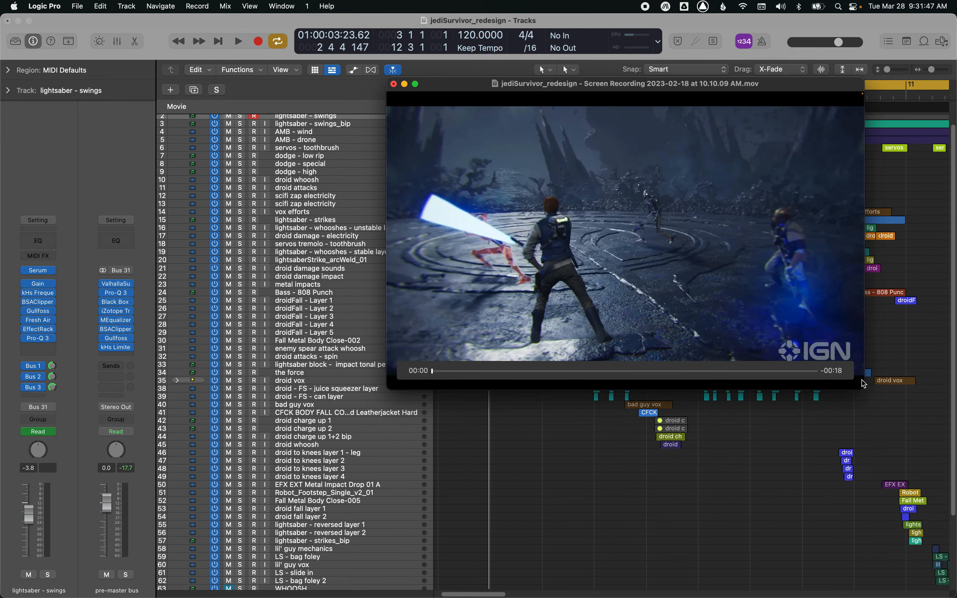
mouse_move(864, 384)
left_mouse_down()
mouse_move(930, 466)
mouse_move(848, 417)
mouse_move(853, 363)
mouse_move(850, 372)
left_mouse_up()
left_click(393, 84)
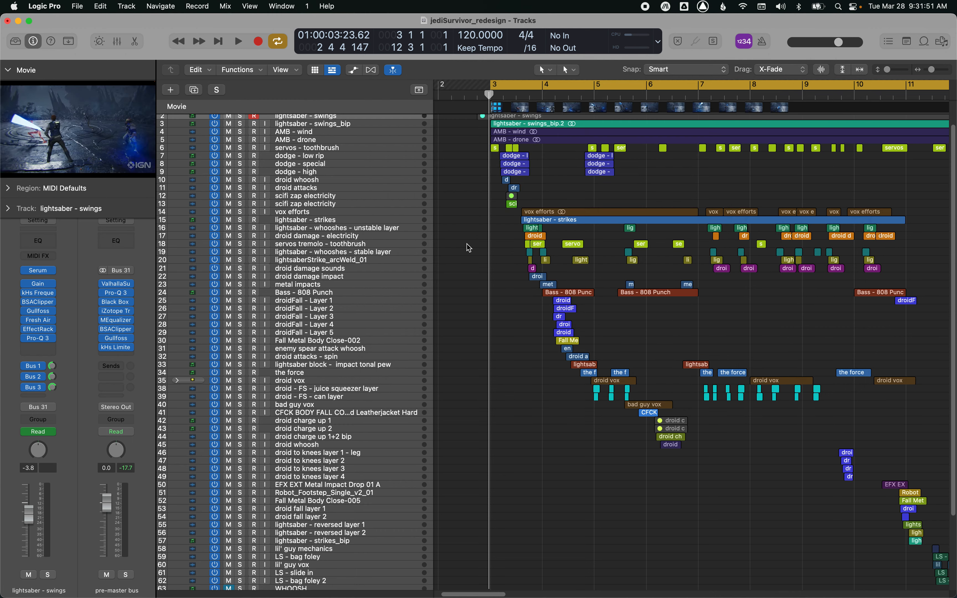
Step: Solo the "lightsaber - strikes" track and the "lightsaber - whooshes - unstable layer" track
scroll(521, 298, "up", 3)
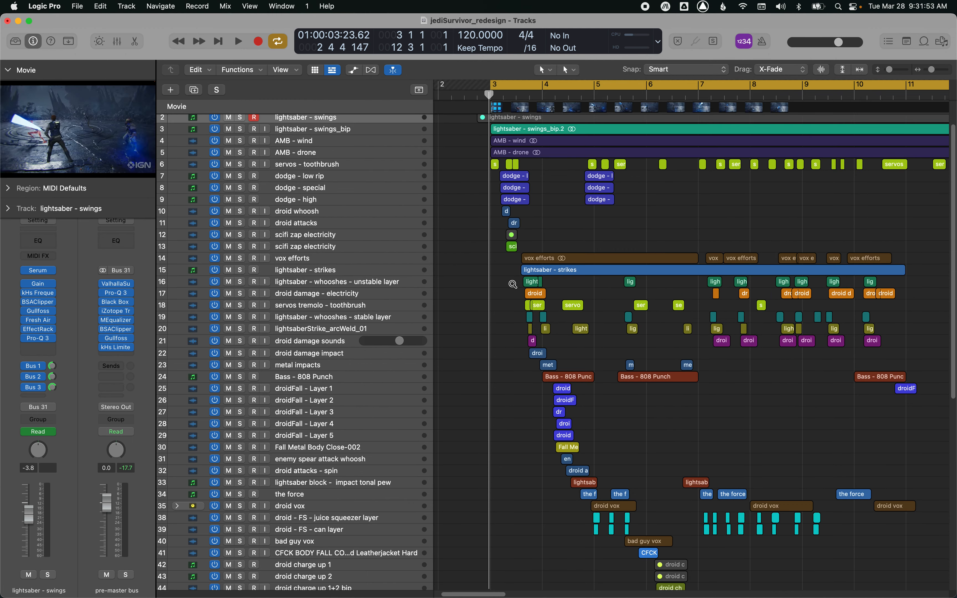
scroll(513, 284, "up", 4)
scroll(500, 258, "up", 3)
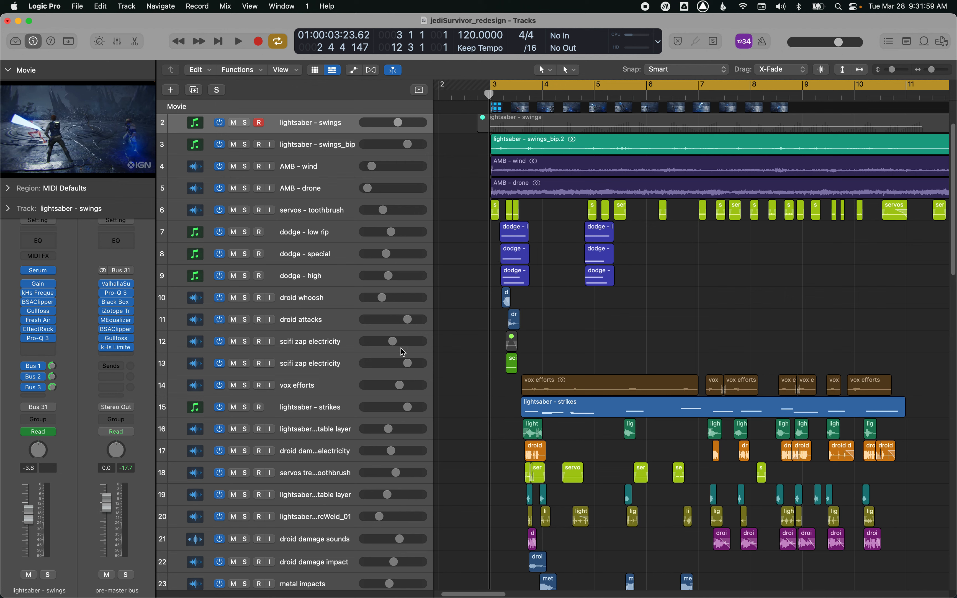
left_click(310, 413)
key("s")
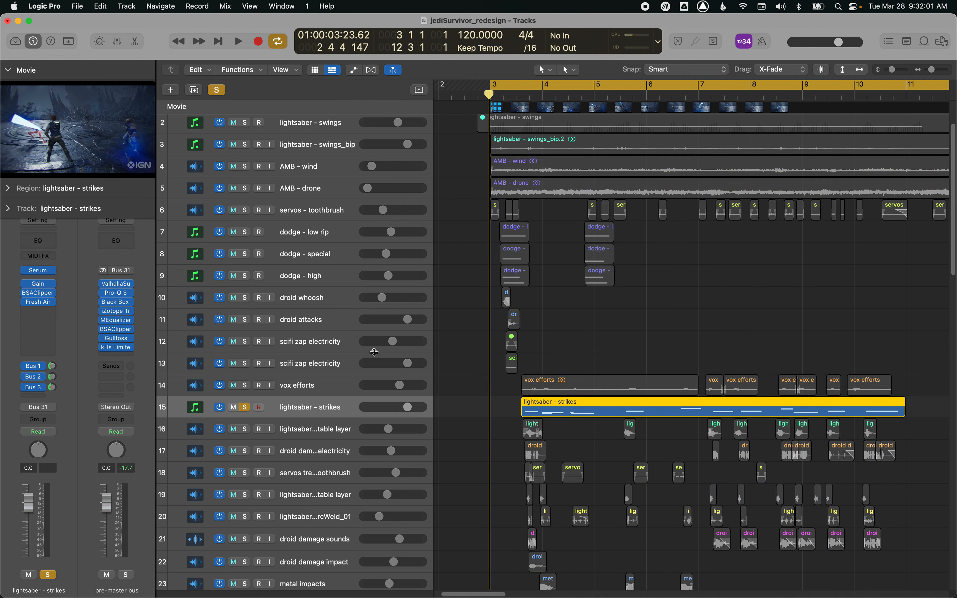
left_click(327, 435)
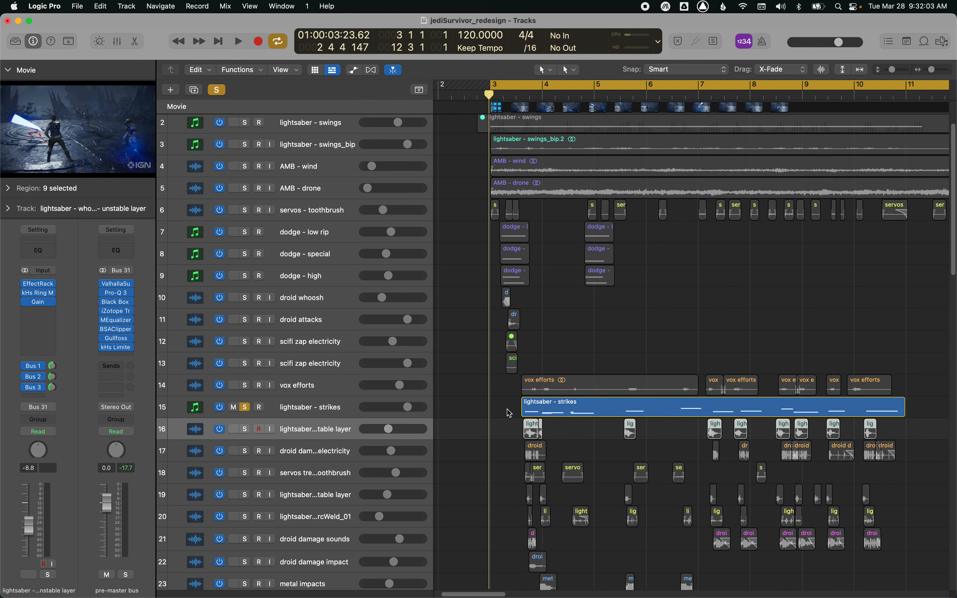
key("s")
Step: Solo the "lightsaber - whooshes - stable layer" and "lightsaberStrike_arcWeld_01" tracks as well
key("Down")
key("Down")
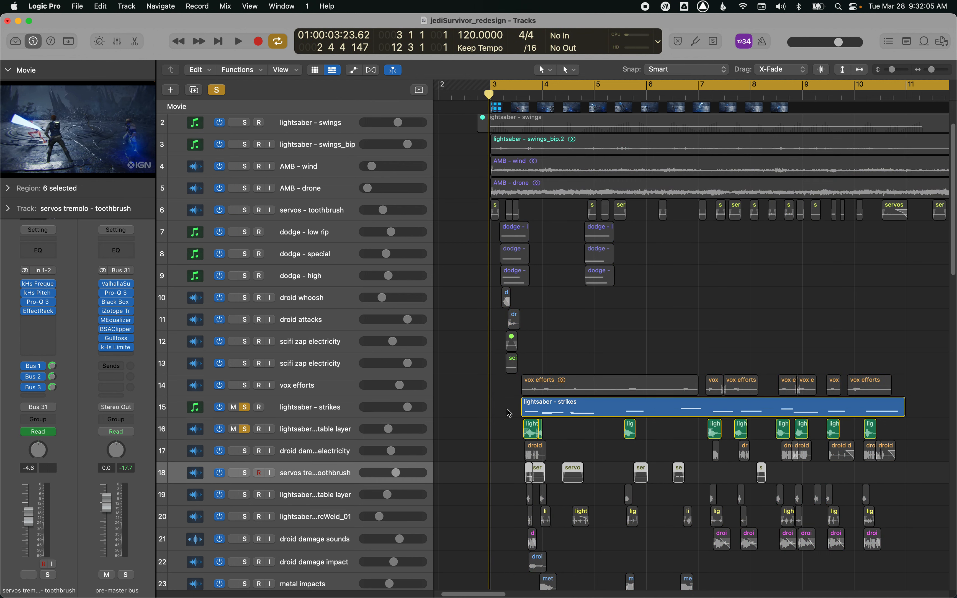
key("Down")
key("s")
key("Down")
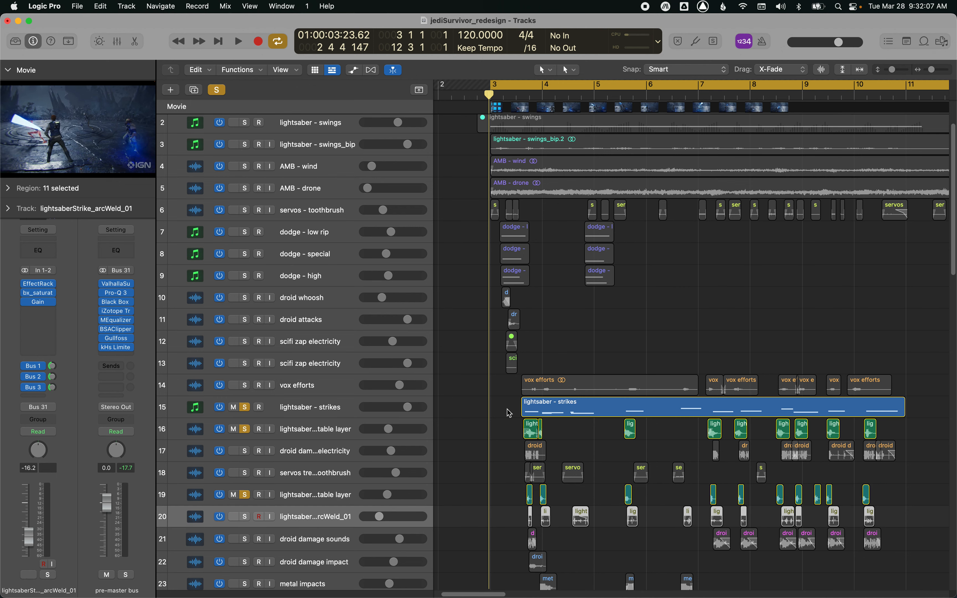
key("s")
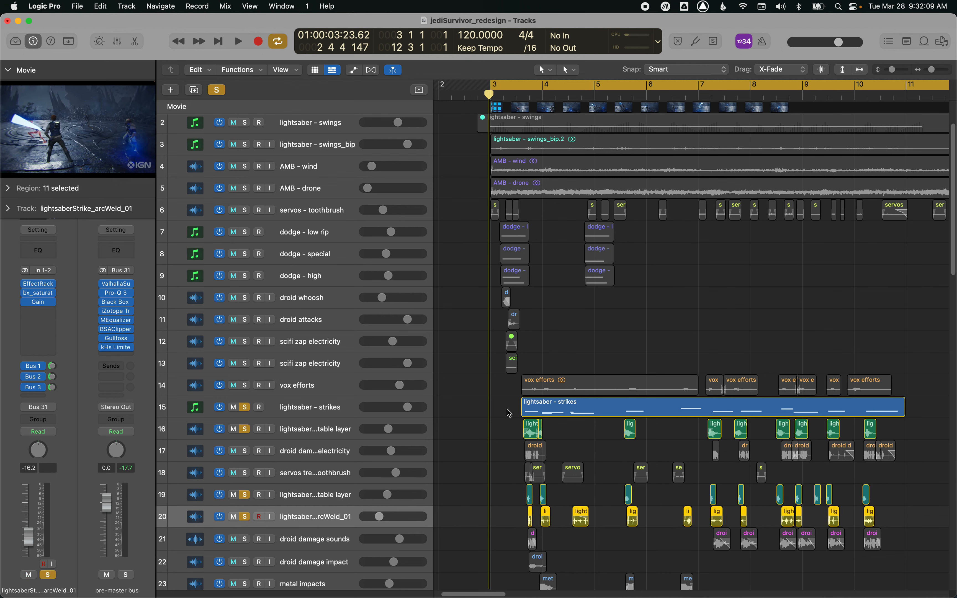
Step: Go back up the track list and add the "lightsaber - swings_bip" track to the soloed tracks
key("Up")
key("Up")
key("Up")
key("Up")
key("Up")
key("Up")
key("Up")
key("Up")
key("Up")
key("Up")
key("Up")
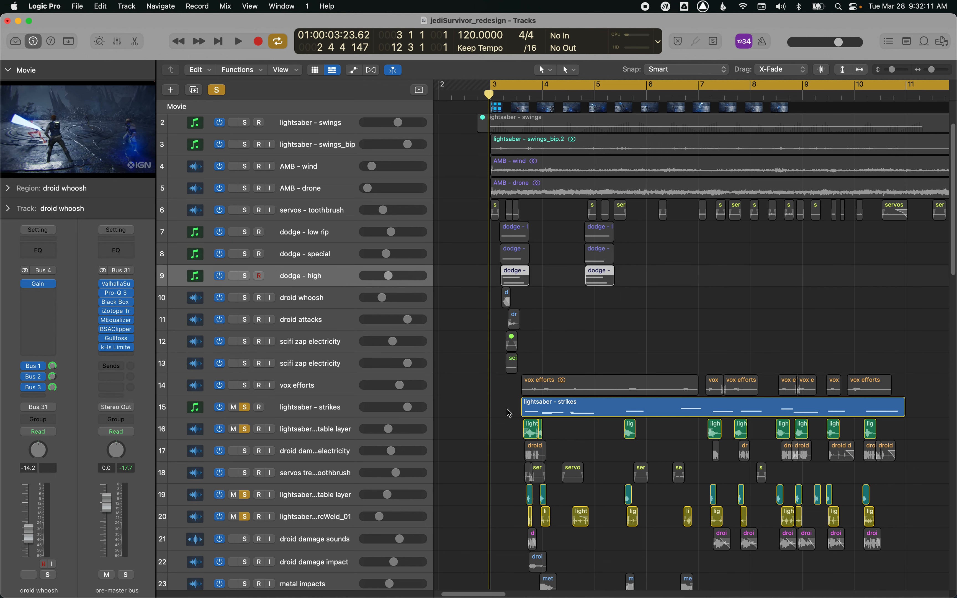
key("Up")
key("Up")
key("Up")
key("Down")
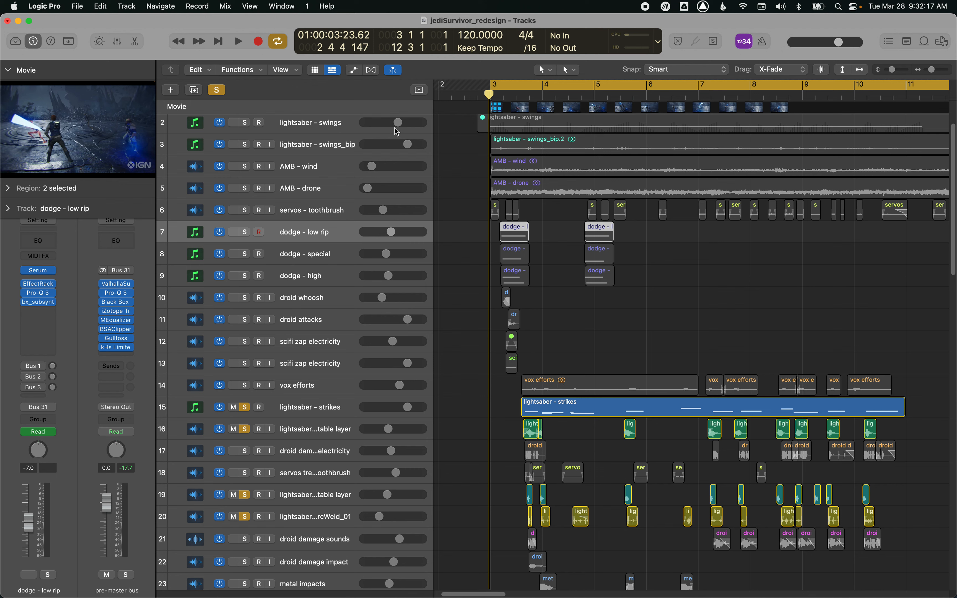
left_click(325, 150)
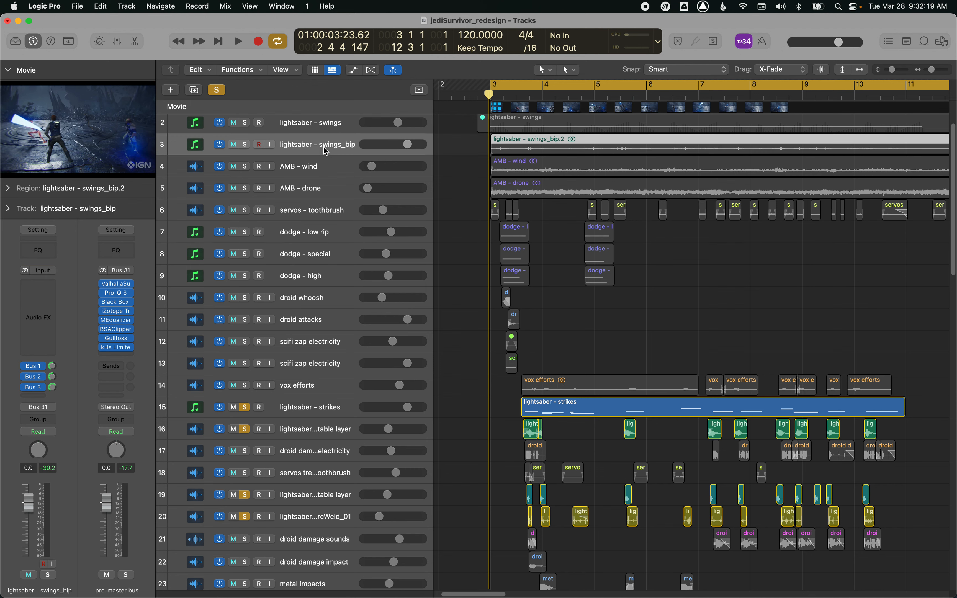
key("s")
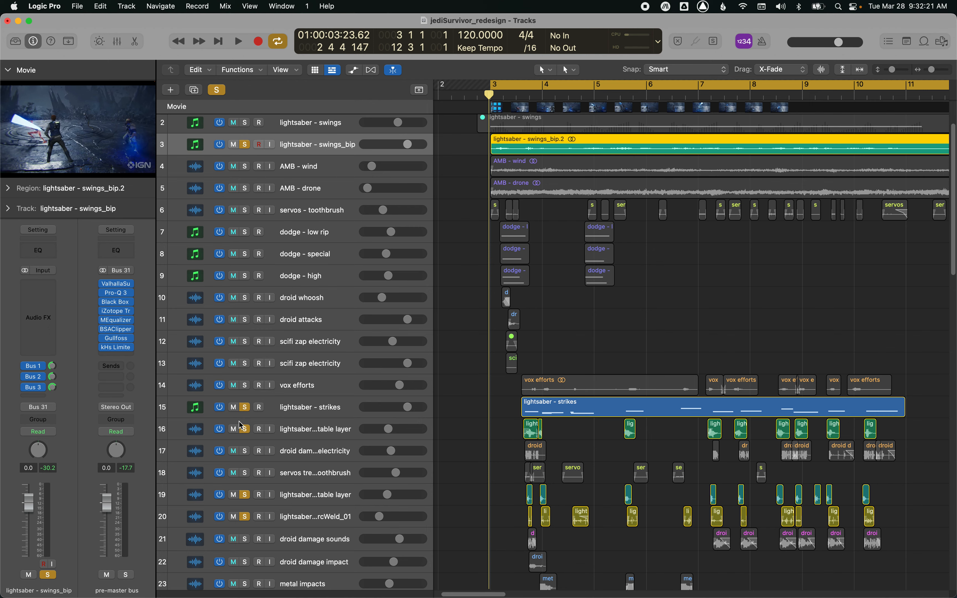
left_click(310, 411)
left_click(316, 430, "shift")
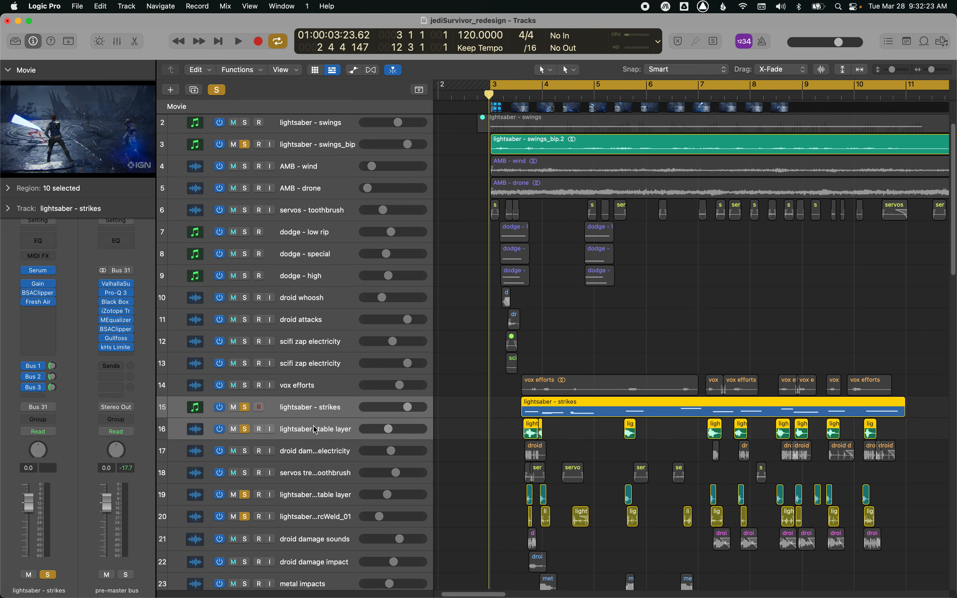
left_click(317, 520, "shift")
left_click(313, 499, "shift")
Step: Find the "lightsaber block - impact tonal pew" track further down the list and solo it
scroll(358, 399, "down", 6)
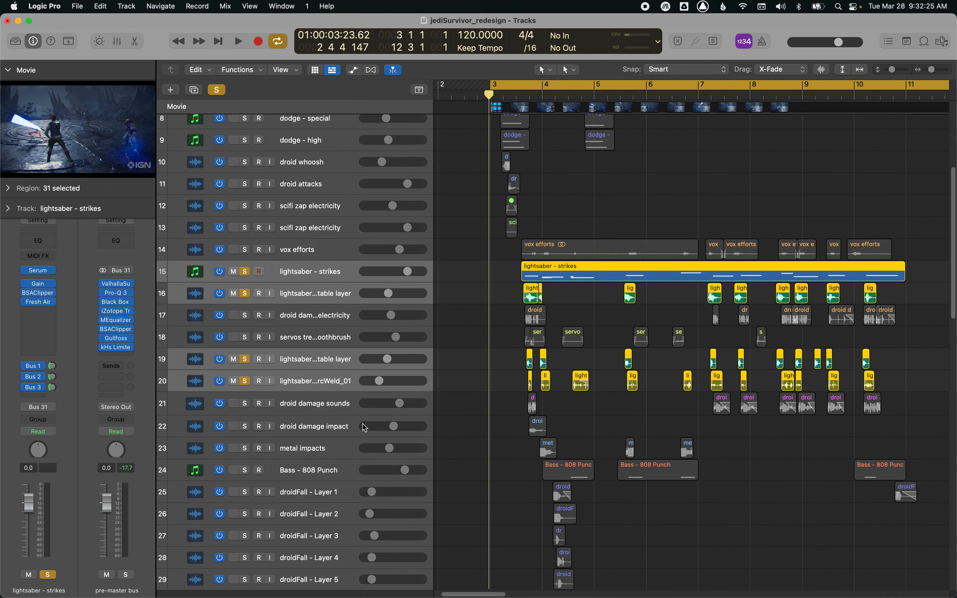
scroll(358, 398, "down", 3)
scroll(358, 382, "down", 6)
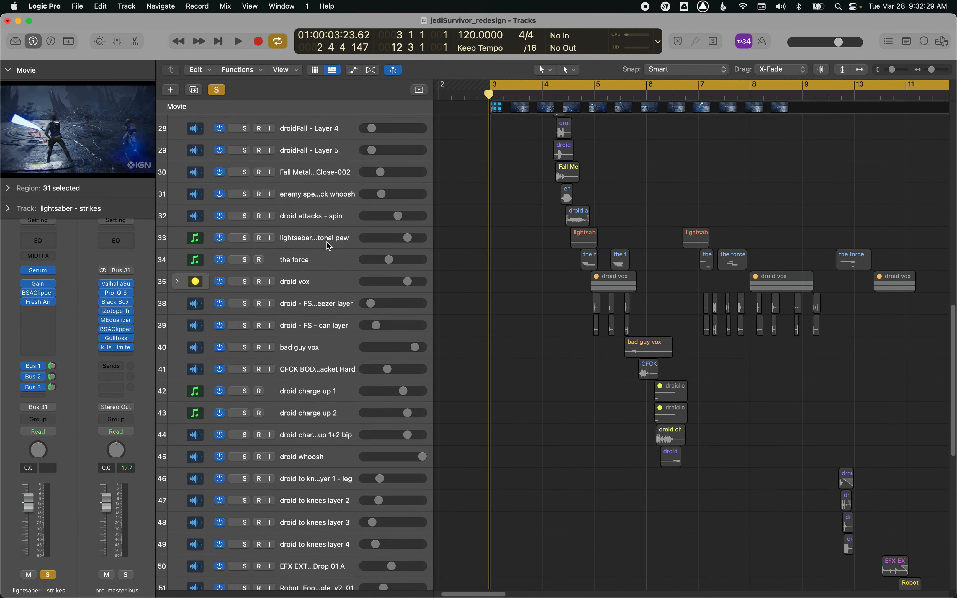
left_click(328, 241)
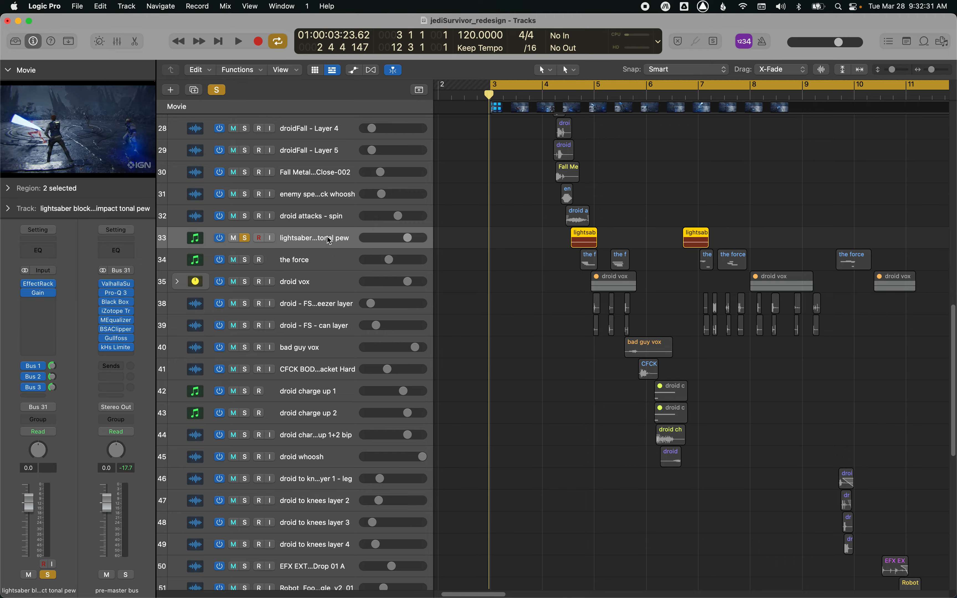
Step: Select the lightsaber strikes, both whooshes layers, arcWeld_01 and impact tonal pew tracks together and move them directly below "lightsaber - swings_bip"
scroll(329, 241, "up", 8)
scroll(329, 253, "down", 10)
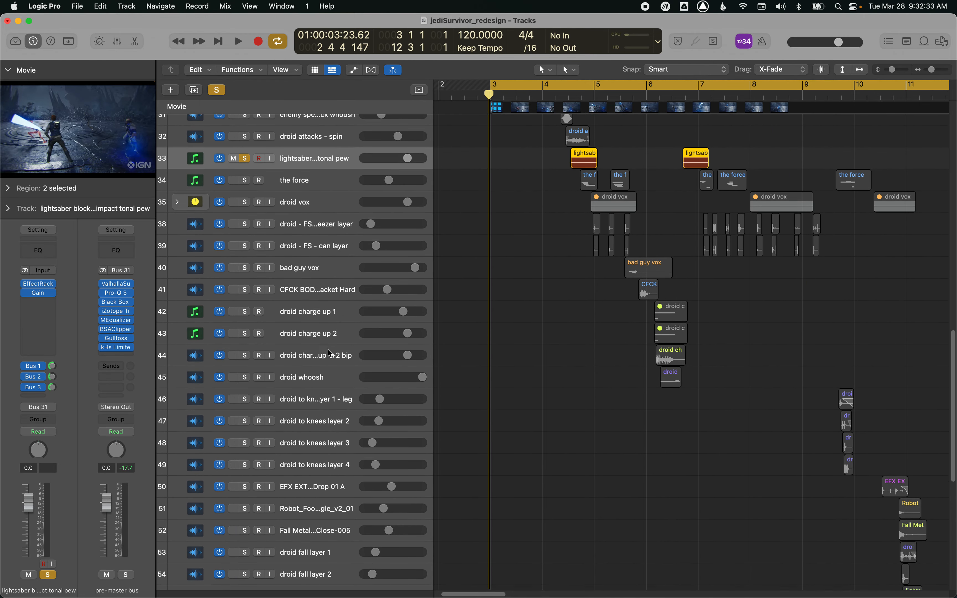
scroll(330, 368, "down", 7)
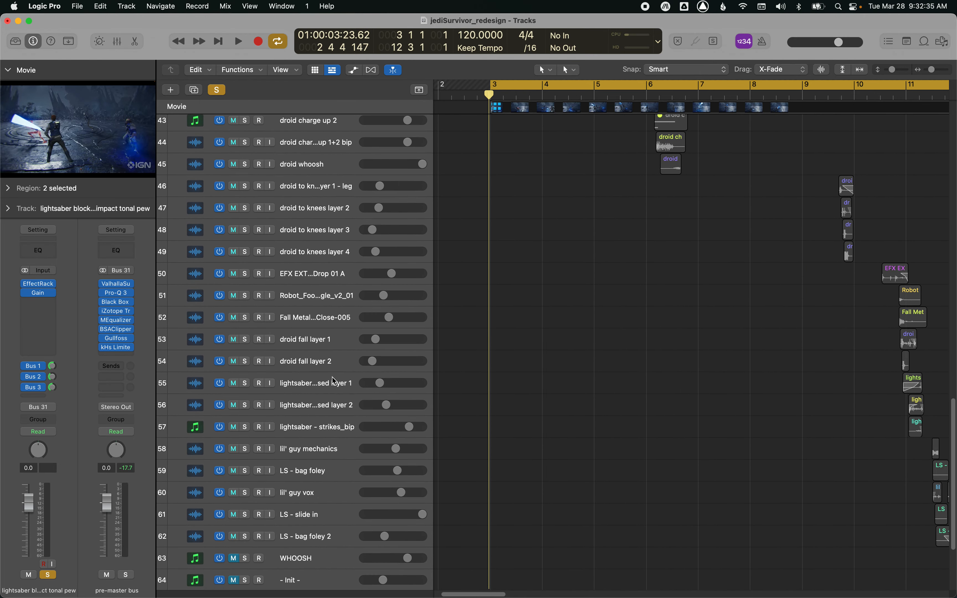
scroll(334, 382, "down", 3)
scroll(340, 372, "up", 14)
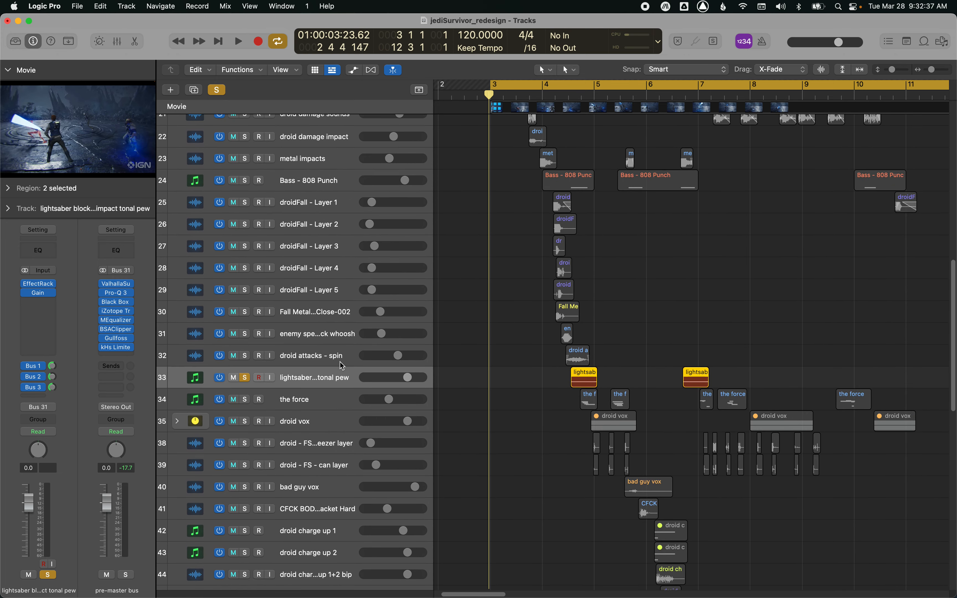
scroll(332, 363, "up", 5)
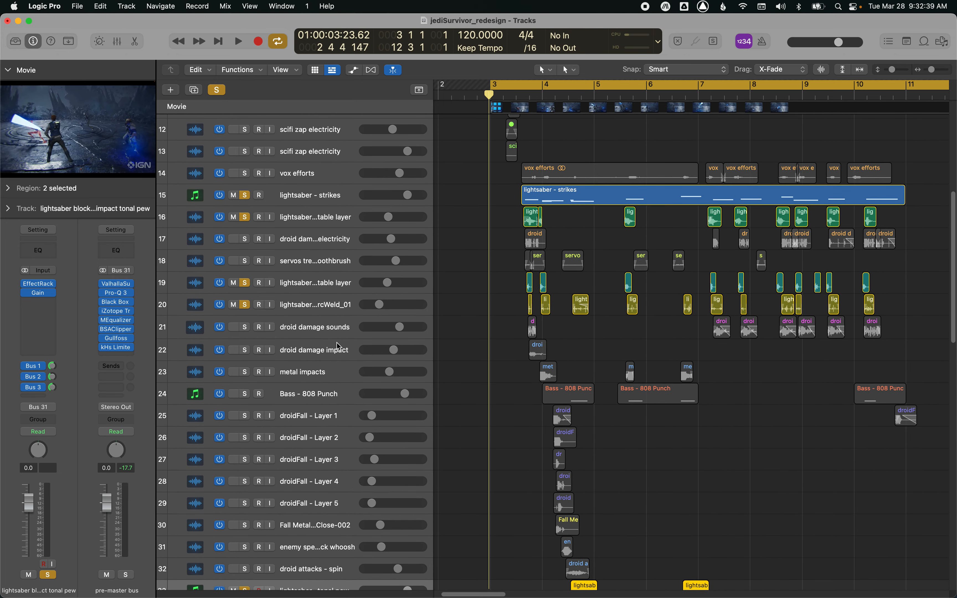
left_click(322, 310)
left_click(321, 282, "shift")
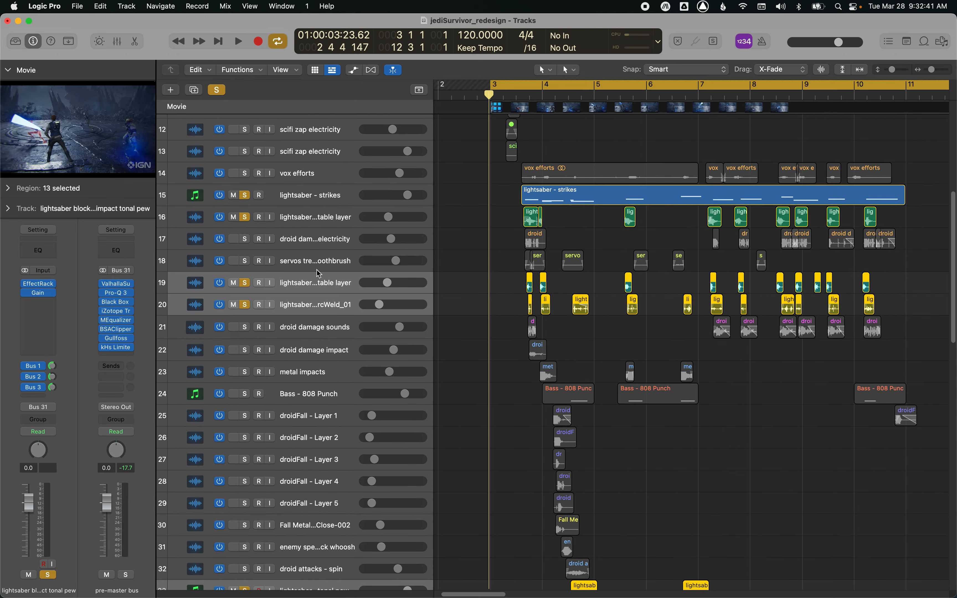
left_click(311, 217, "shift")
left_click(311, 196, "shift")
scroll(324, 277, "up", 6)
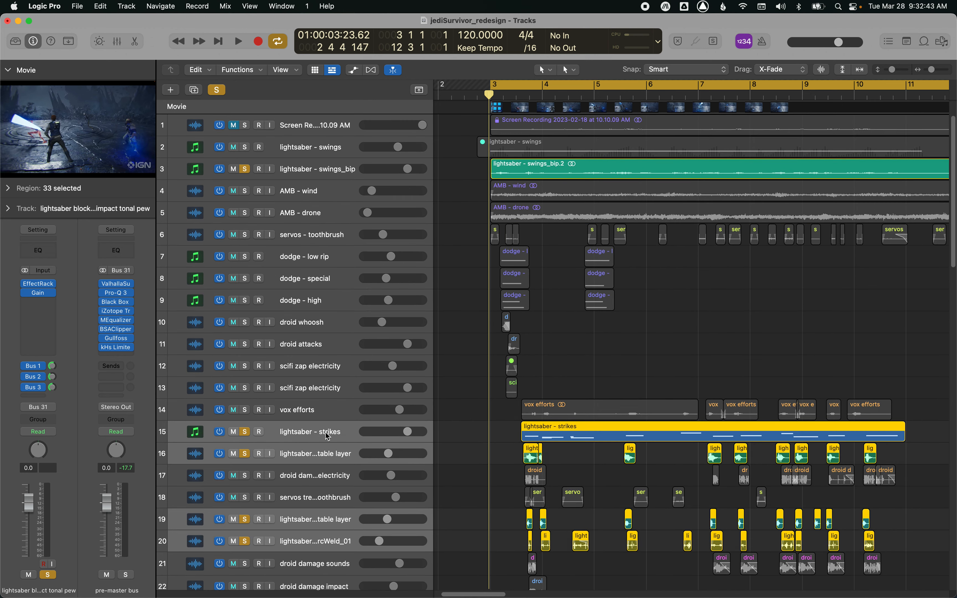
left_click_drag(326, 437, 385, 185)
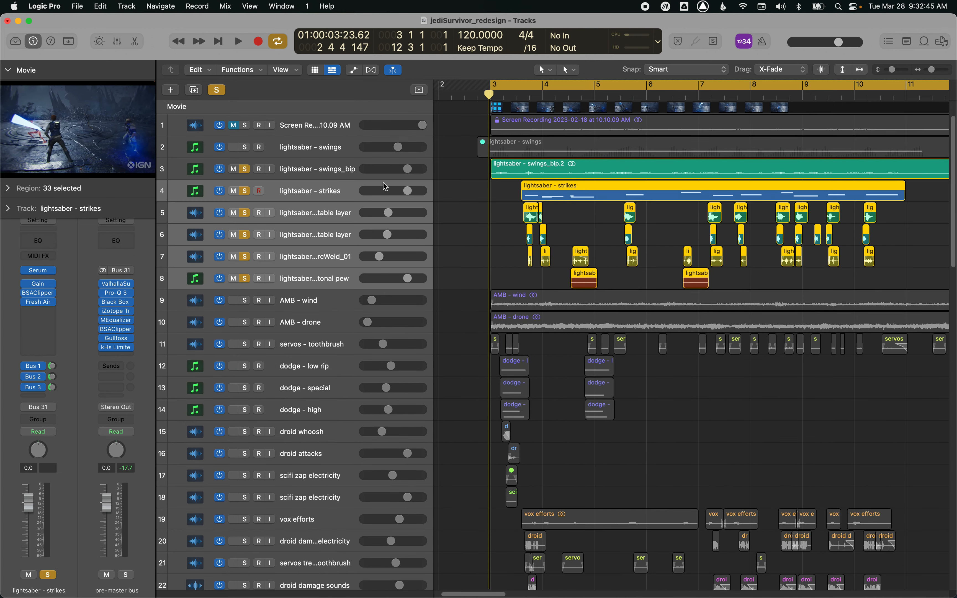
Step: Deselect the regions, reopen the movie in its floating window and place it over the inspector and track headers
left_click(461, 208)
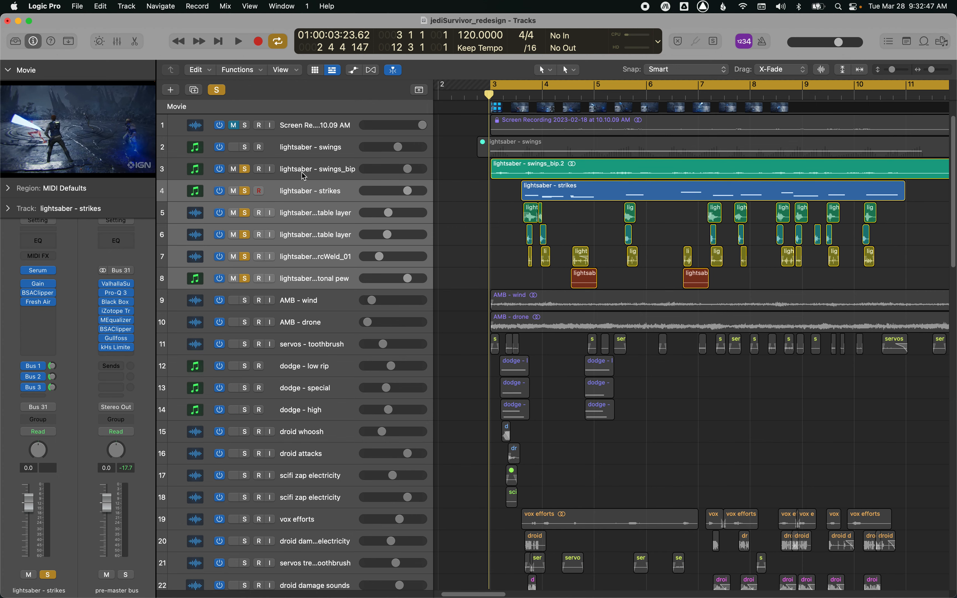
left_click(375, 190)
left_click(447, 203)
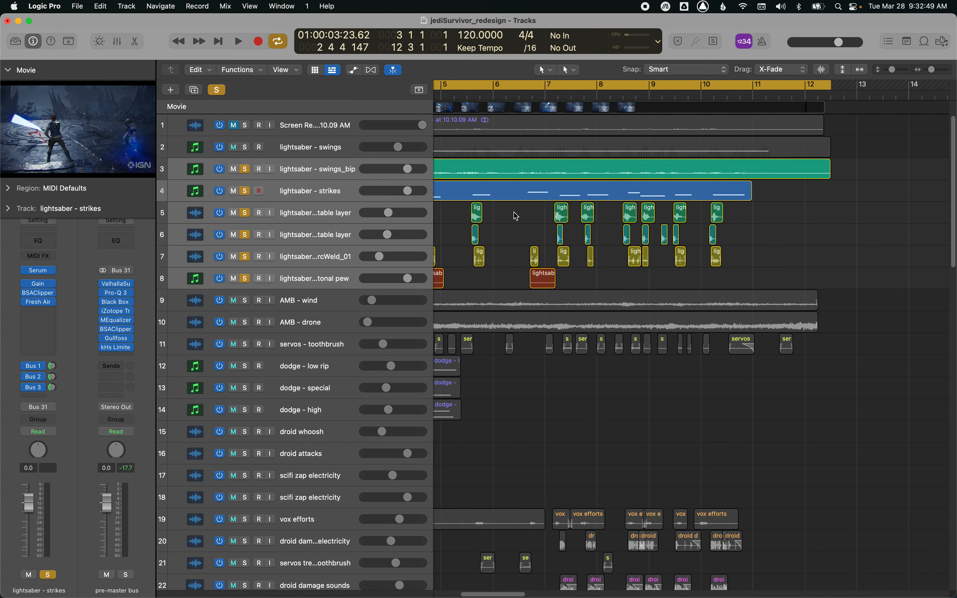
left_click(118, 126)
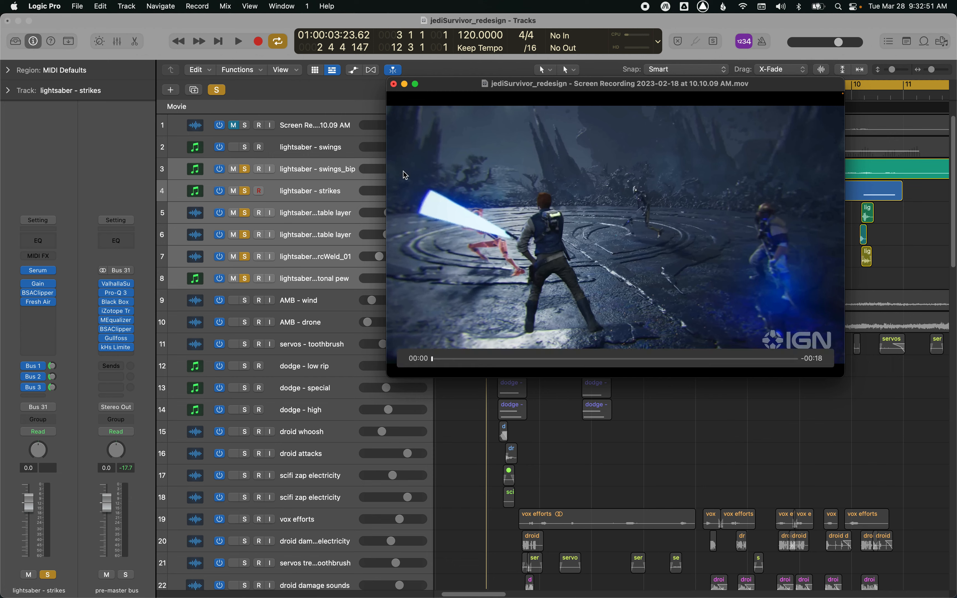
left_click_drag(481, 182, 99, 126)
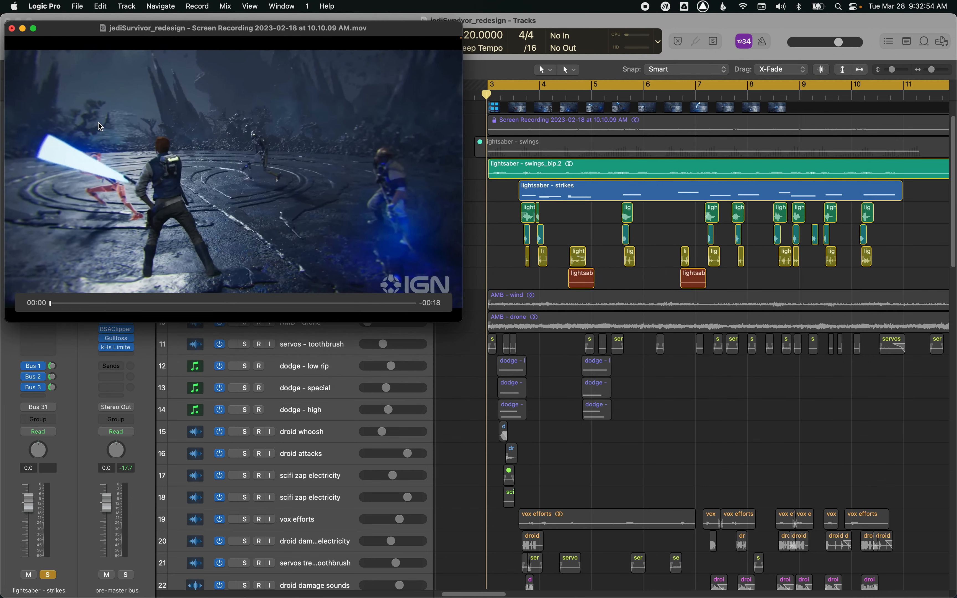
Step: Play the soloed lightsaber tracks together with the movie through to the end of the clip
left_click(511, 280)
key("space")
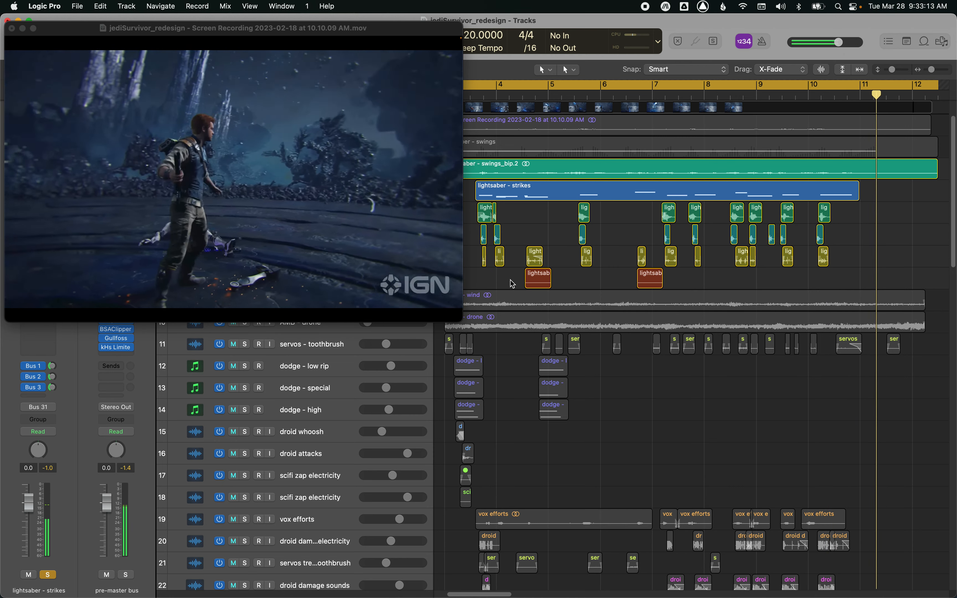
mouse_move(424, 233)
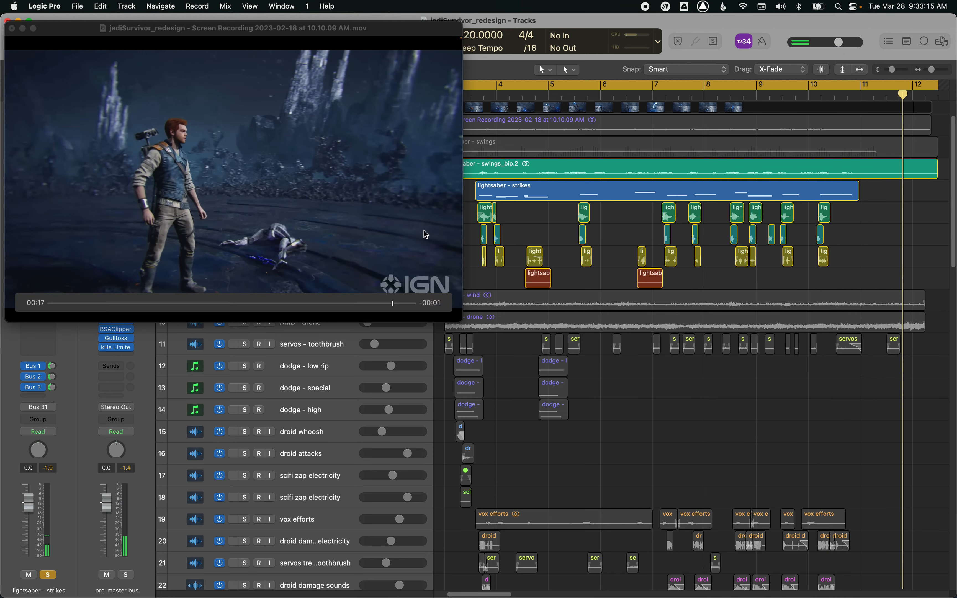
Step: Move the movie window over the lower arrangement area, unsolo the five tracks below "lightsaber - swings_bip" and select that track
left_click_drag(418, 230, 846, 468)
left_click_drag(246, 188, 249, 277)
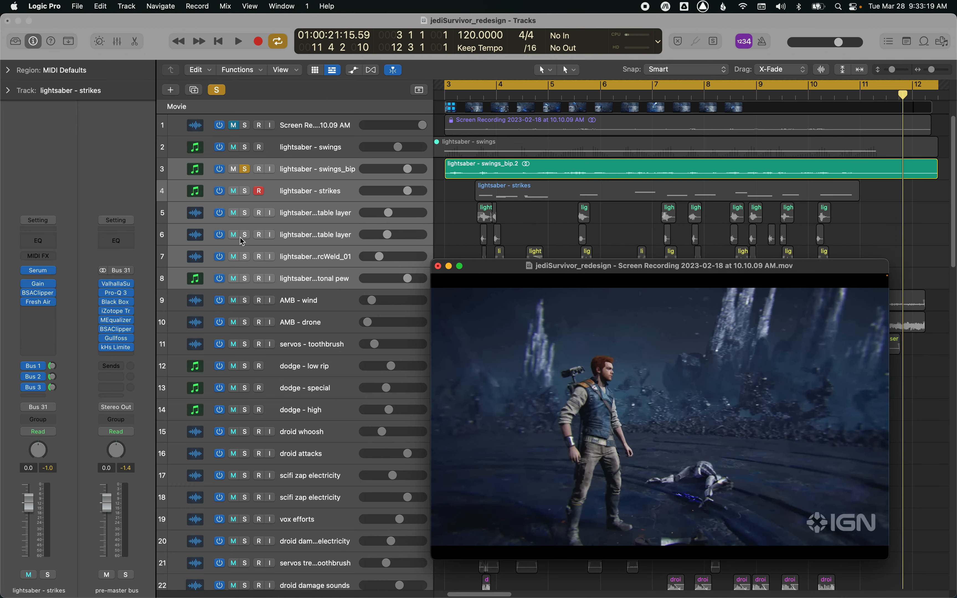
left_click(302, 176)
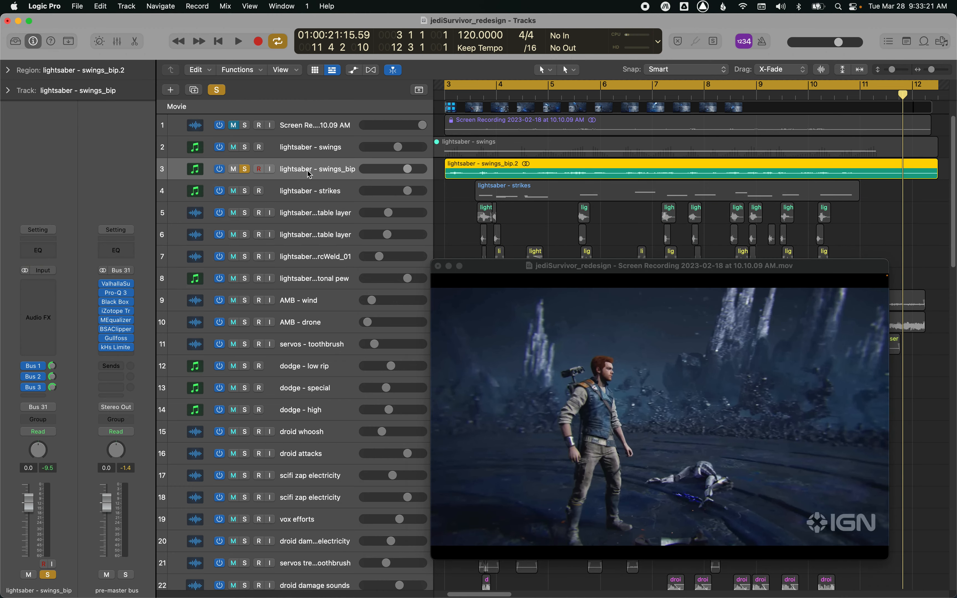
Step: Deselect the swings region and audition "lightsaber - swings_bip" alone against the opening of the movie, stopping after the first strikes
left_click(453, 226)
key("space")
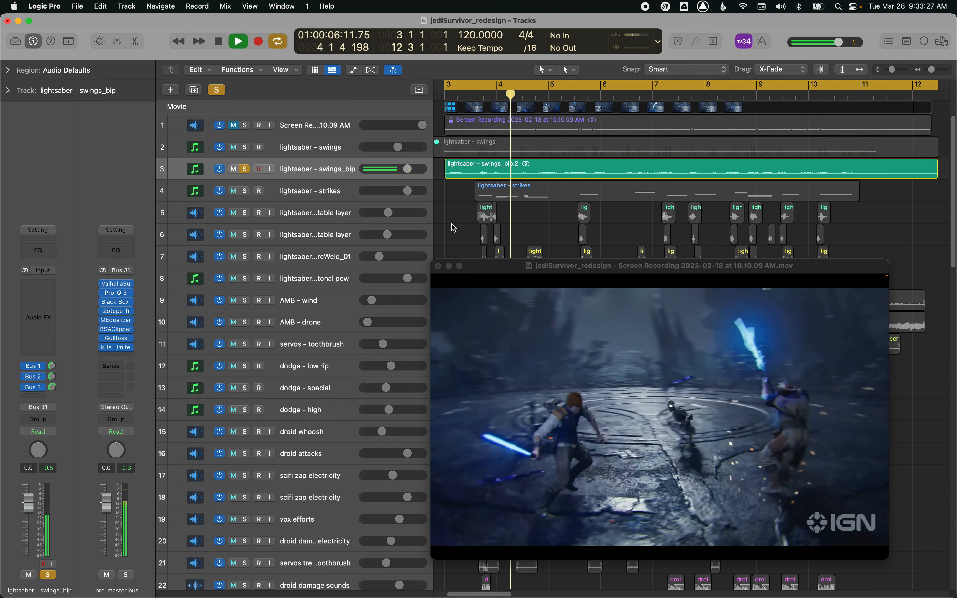
key("space")
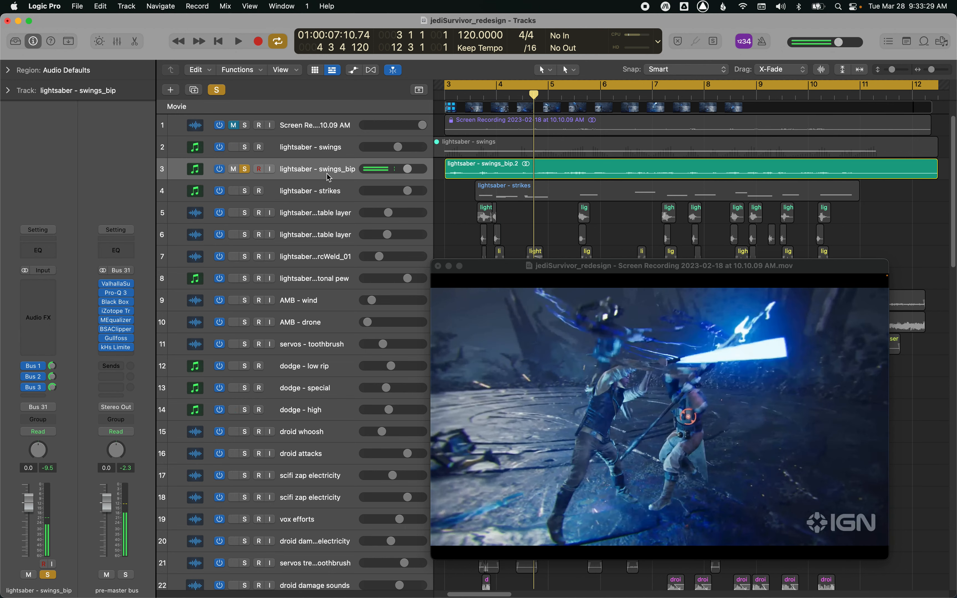
Step: Unsolo "lightsaber - swings_bip" and solo the "lightsaber - swings" instrument track above it instead
left_click(327, 173)
key("Up")
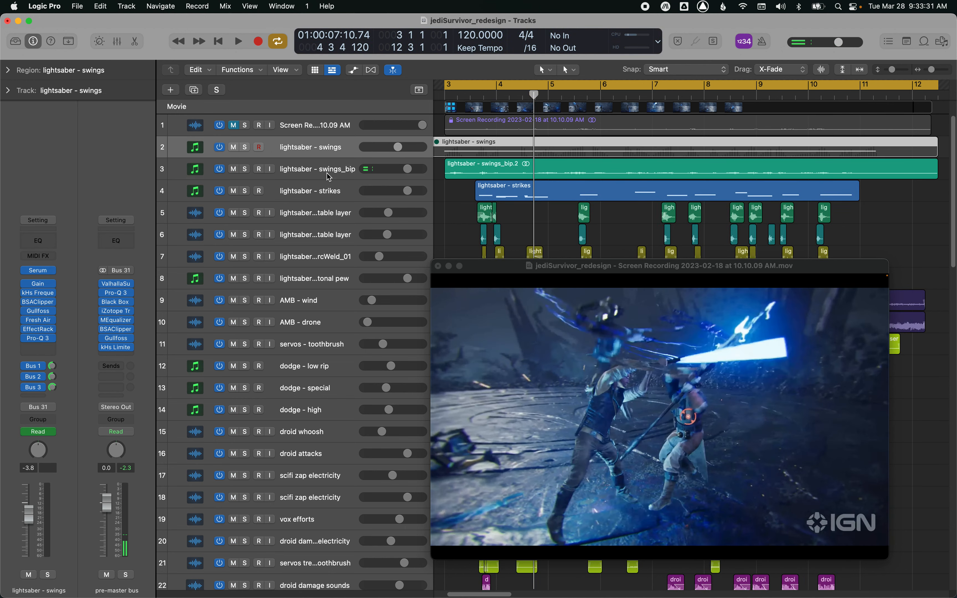
key("s")
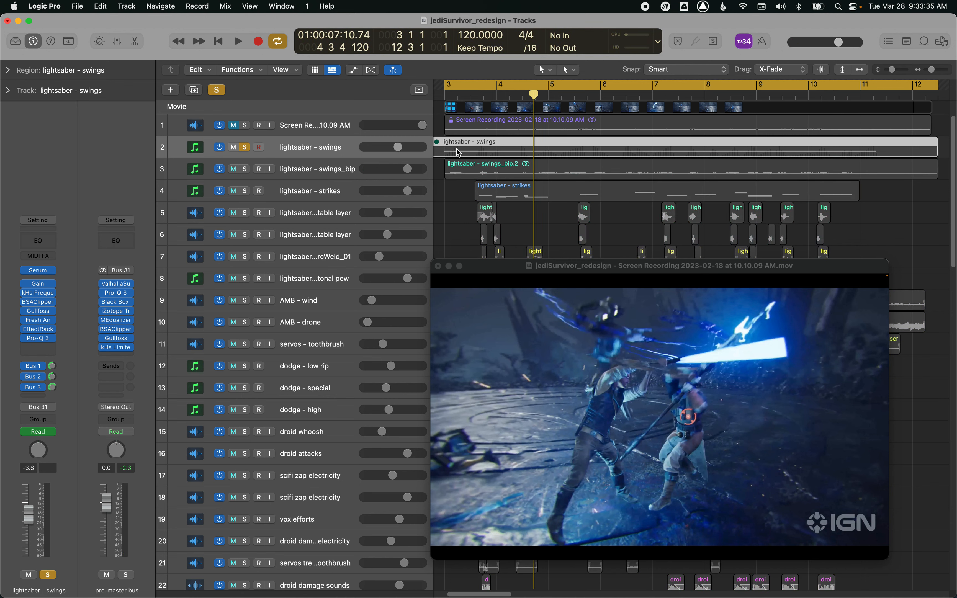
Step: Open the Serum instrument on the "lightsaber - swings" track and play notes to audition its lightsaber patch
mouse_move(26, 273)
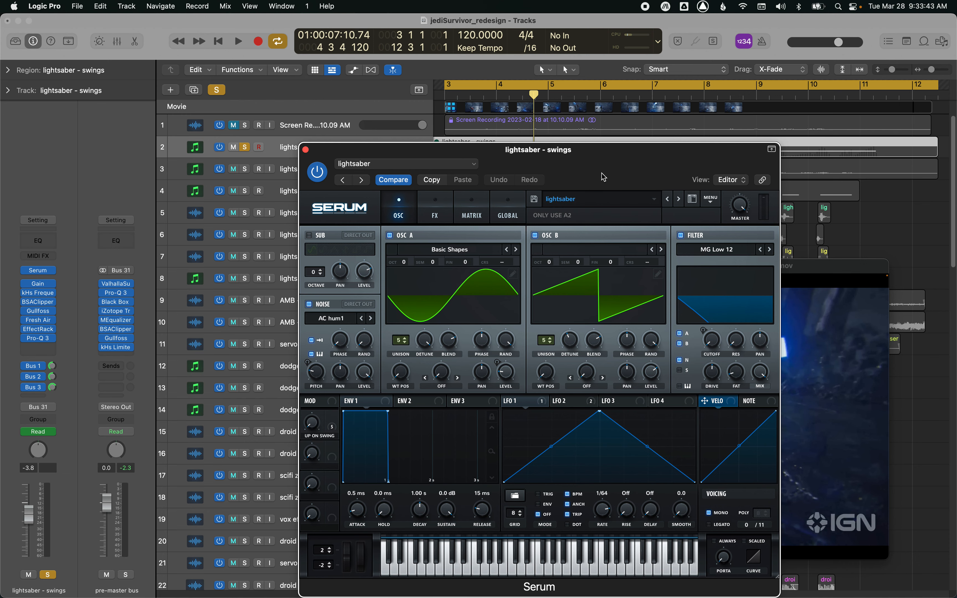
left_click_drag(603, 175, 553, 112)
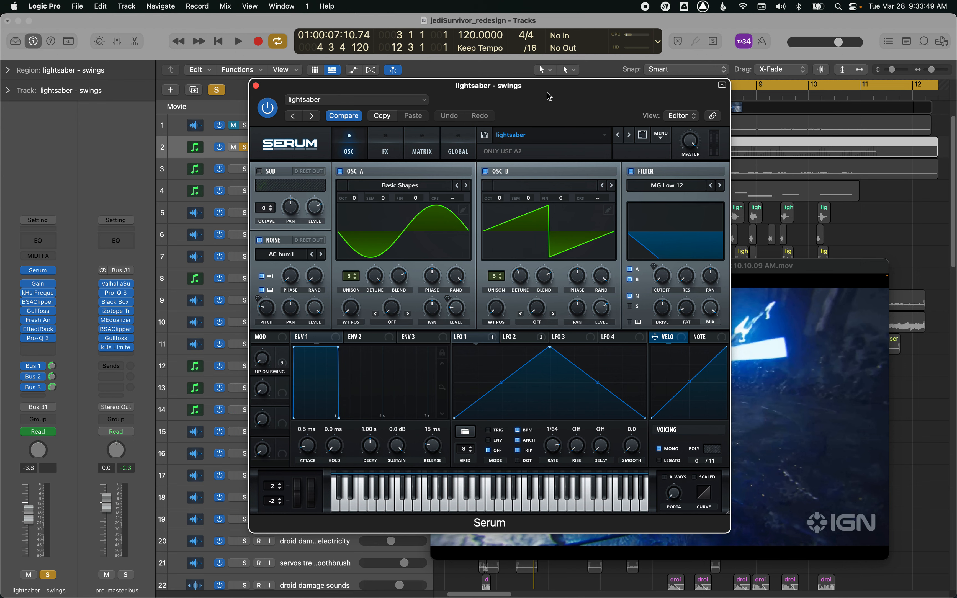
left_click_drag(549, 94, 541, 85)
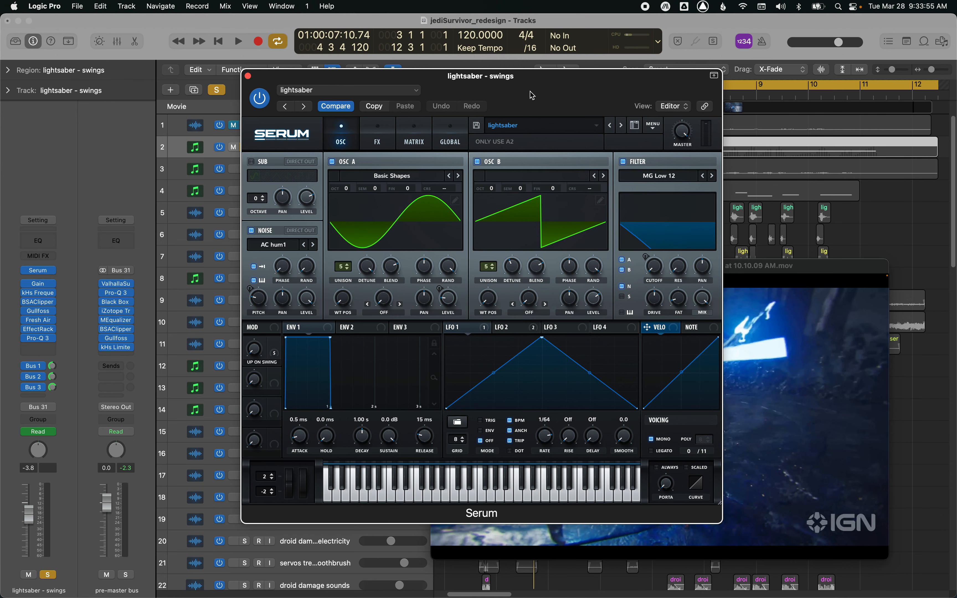
left_click_drag(532, 95, 541, 82)
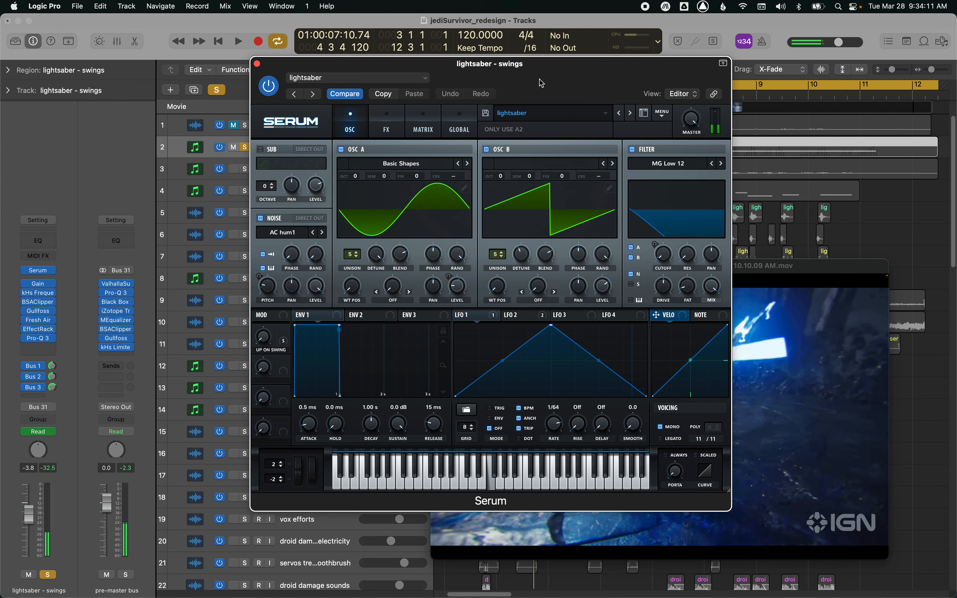
mouse_move(540, 79)
left_mouse_down()
mouse_move(580, 214)
mouse_move(535, 93)
mouse_move(555, 90)
left_mouse_up()
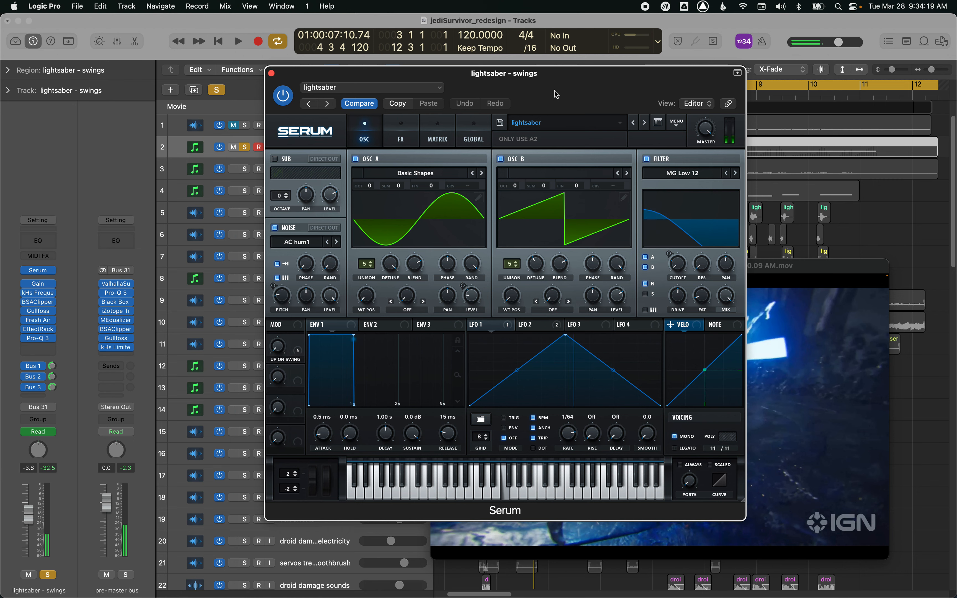
left_click_drag(554, 90, 556, 89)
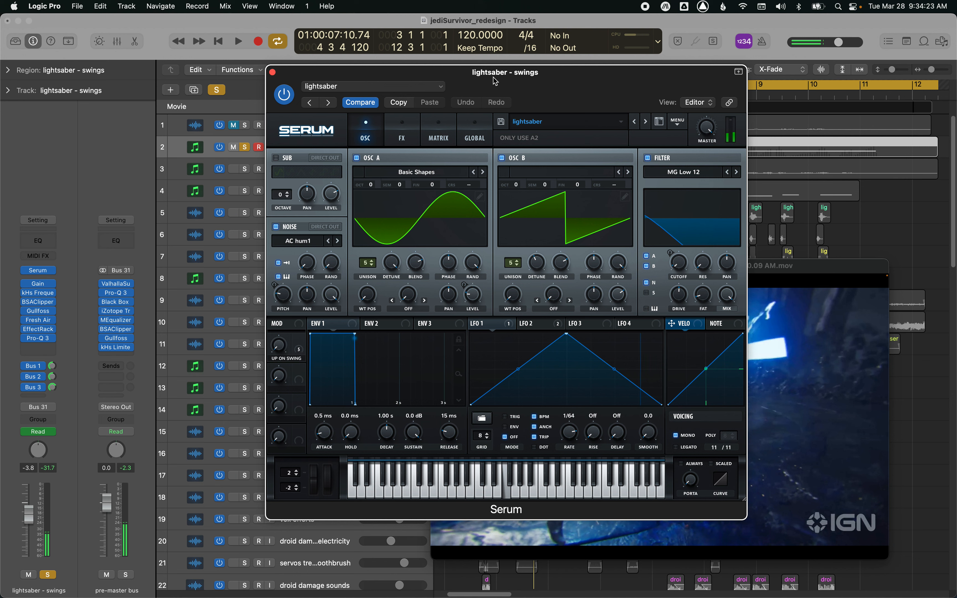
key("f")
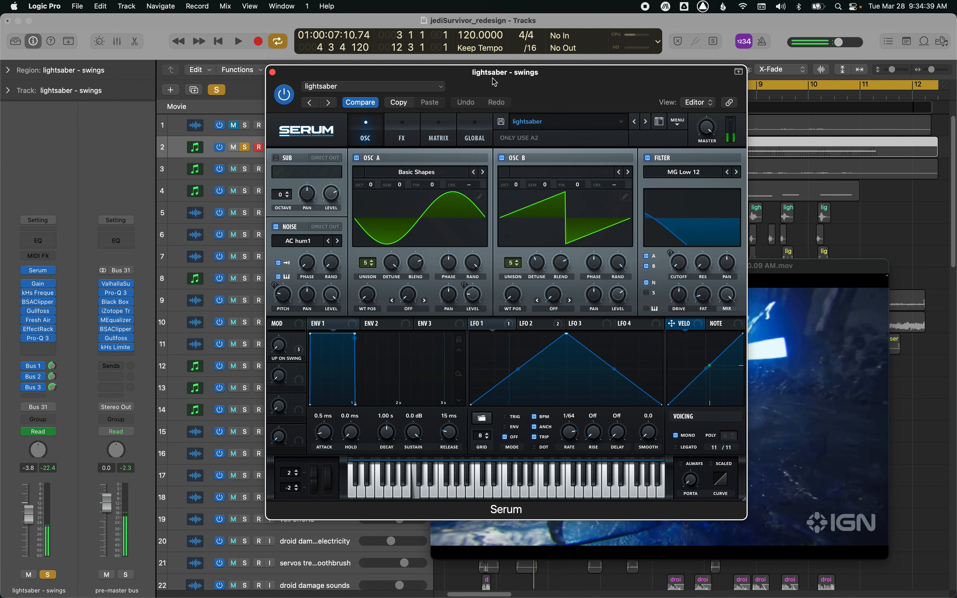
left_click_drag(492, 78, 494, 73)
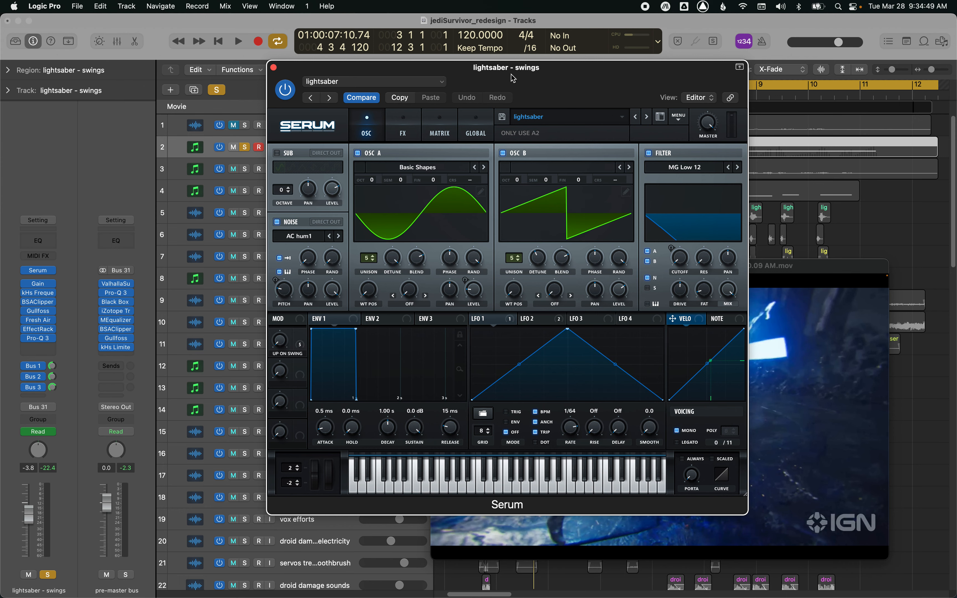
left_click_drag(511, 74, 571, 62)
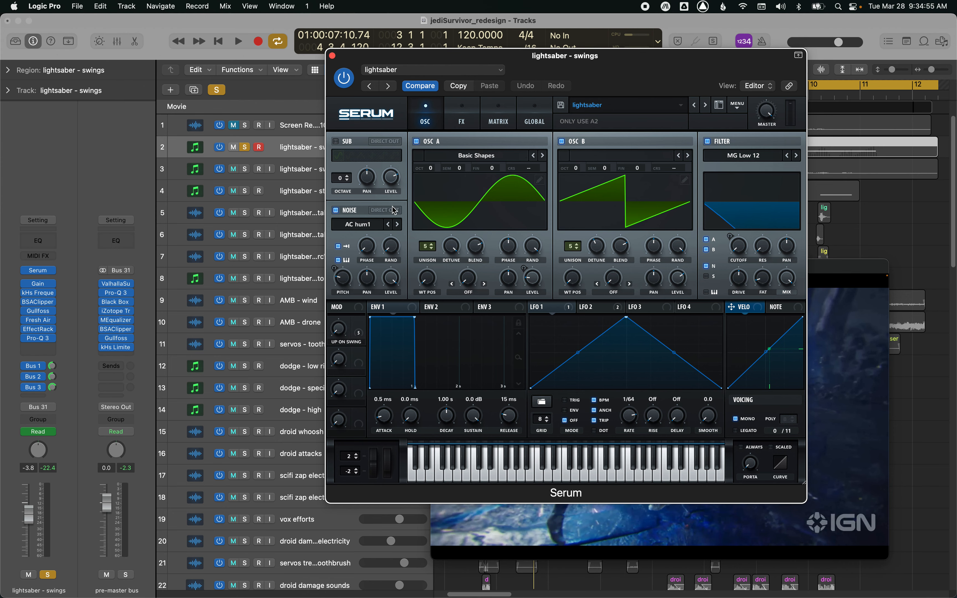
Step: Uncover the arrangement, unmute the "lightsaber - swings" region and bypass all of its track's audio effects from Gain to Pro-Q 3
left_click_drag(529, 75, 529, 245)
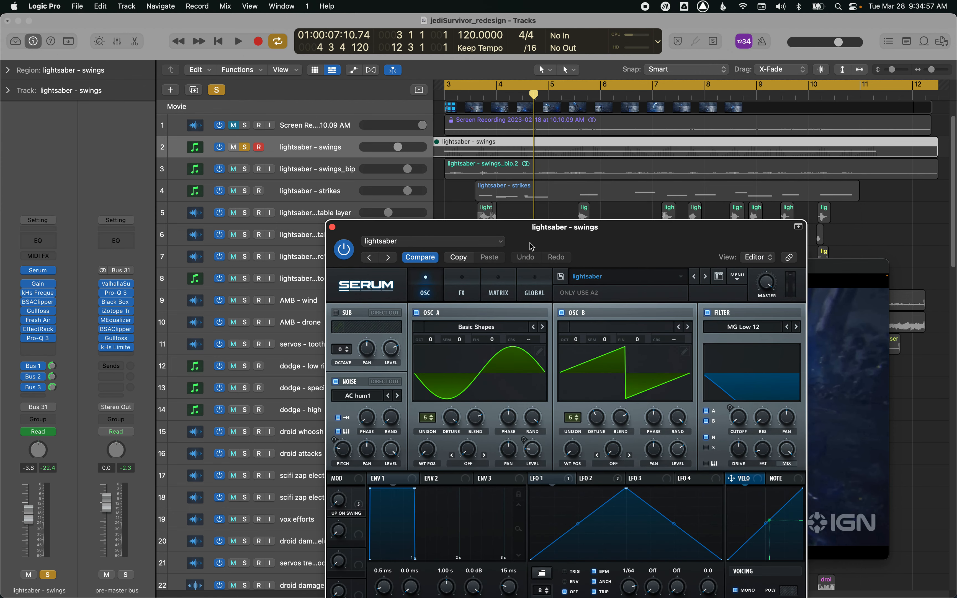
left_click(456, 139)
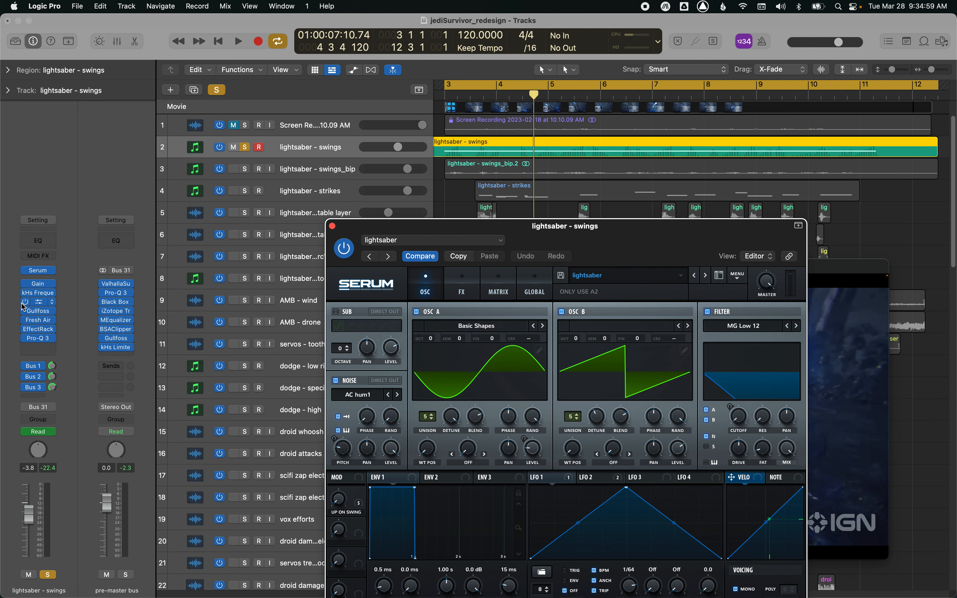
left_click_drag(26, 284, 30, 332)
left_click(25, 339)
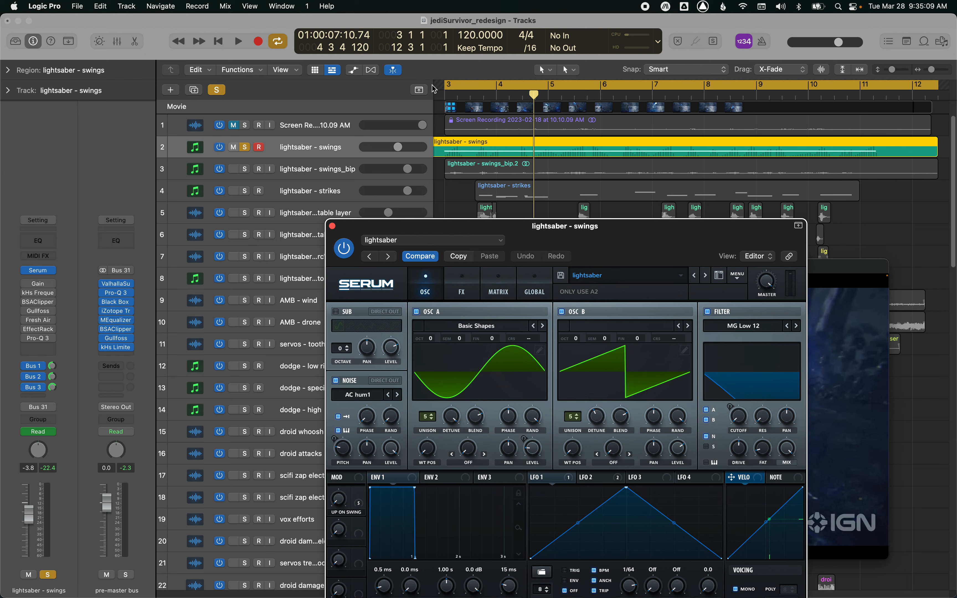
Step: Extend the cycle start slightly ahead of bar 3 to 2 4 3 218 and play the unprocessed lightsaber swings
left_click_drag(446, 86, 443, 86)
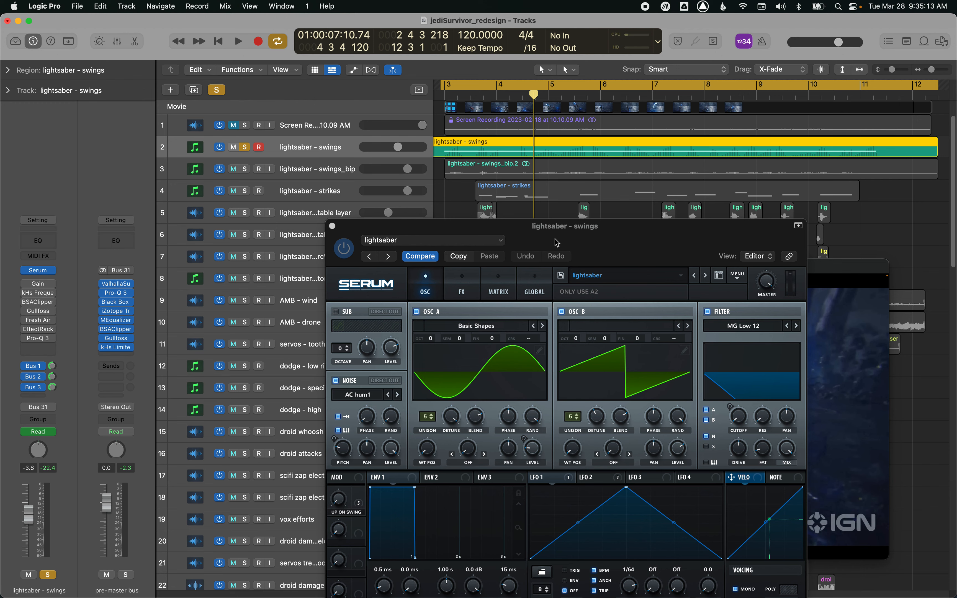
left_click_drag(555, 239, 572, 186)
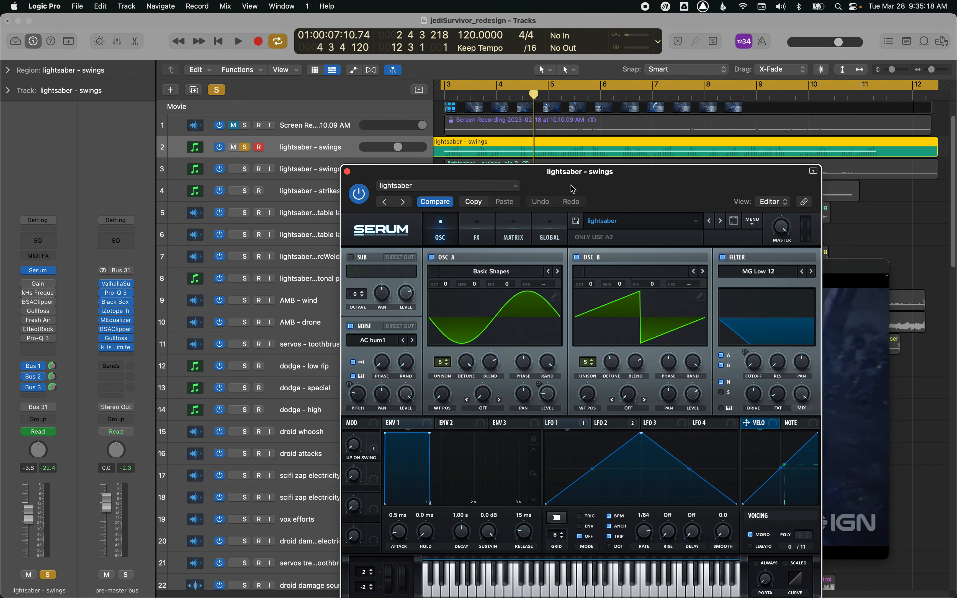
key("space")
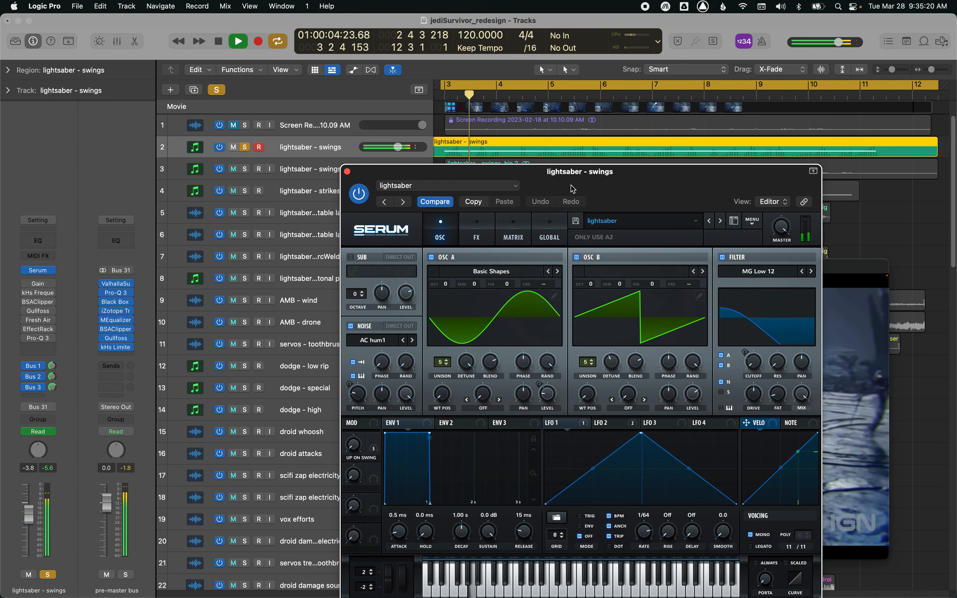
Step: Arrange the Serum and movie windows so both can be watched during playback, and stop playback
left_click_drag(571, 186, 358, 103)
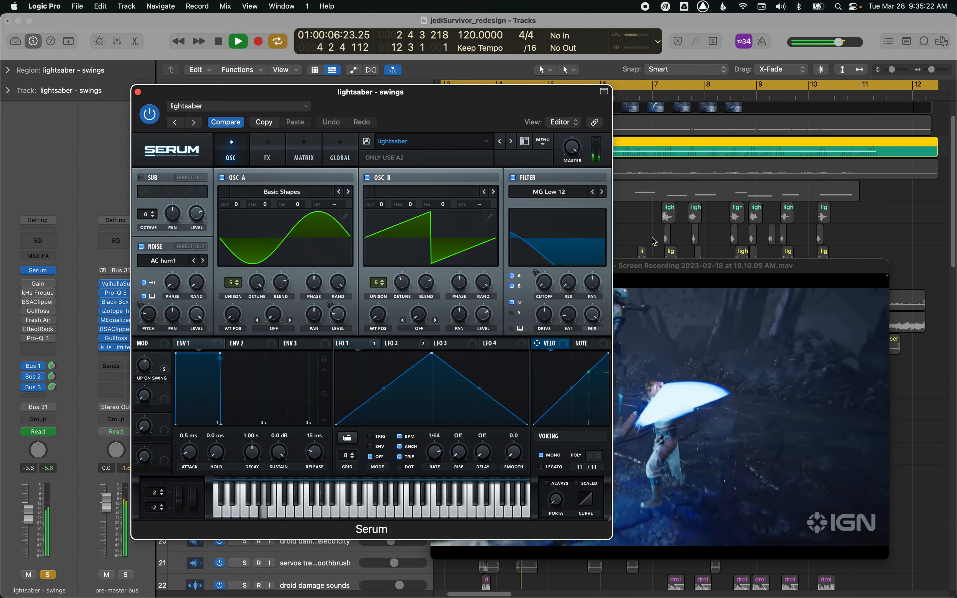
left_click_drag(673, 293, 731, 152)
key("space")
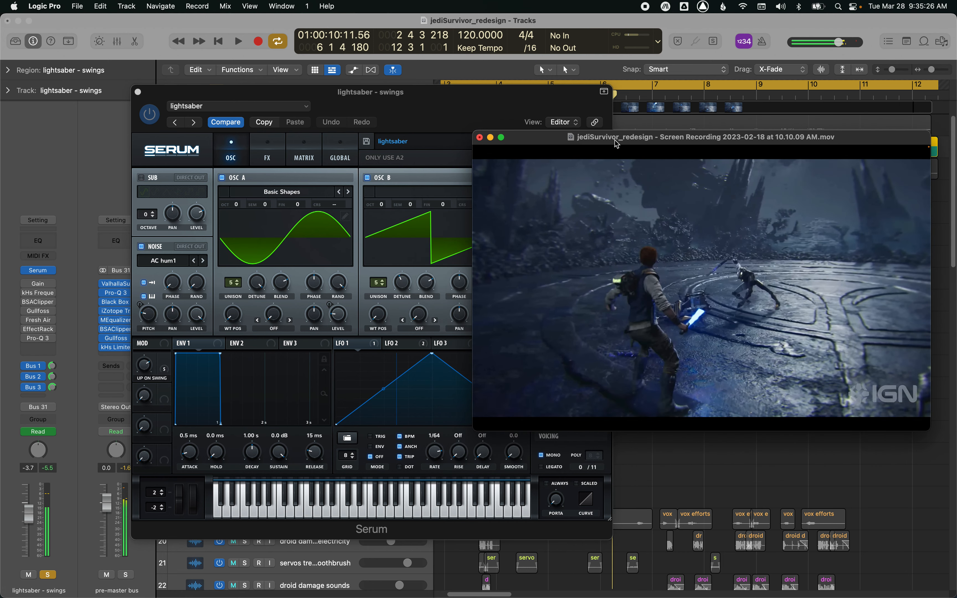
left_click_drag(439, 106, 409, 95)
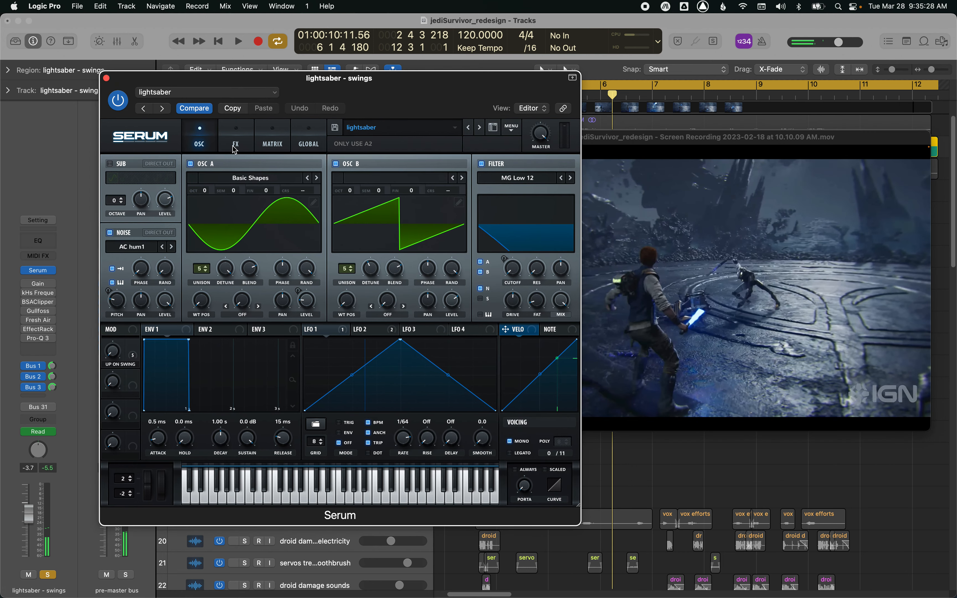
Step: Show Serum's effects page and play the swings to examine what the "UP ON SWING" macro controls
left_click(231, 147)
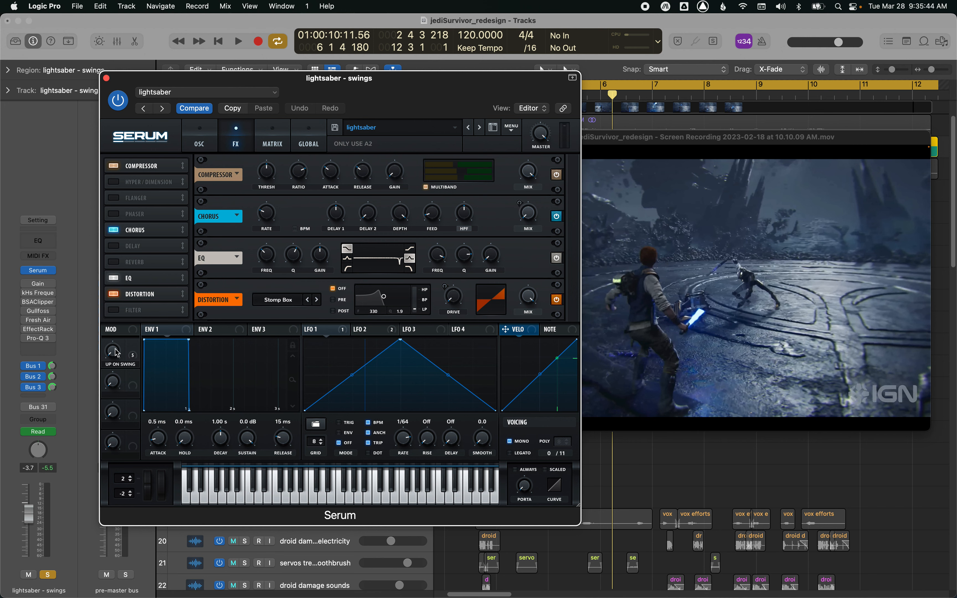
mouse_move(135, 358)
left_click_drag(383, 95, 588, 56)
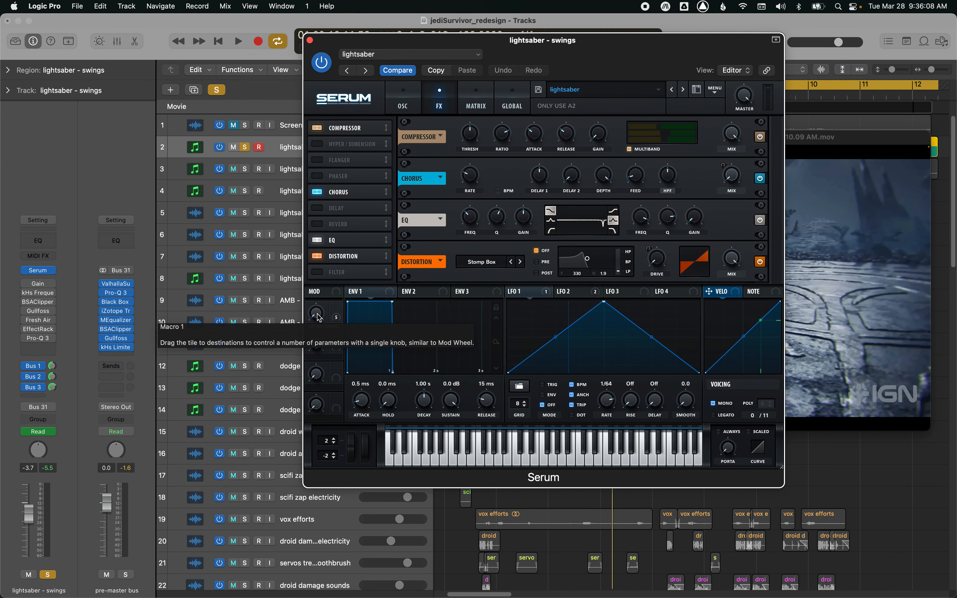
key("space")
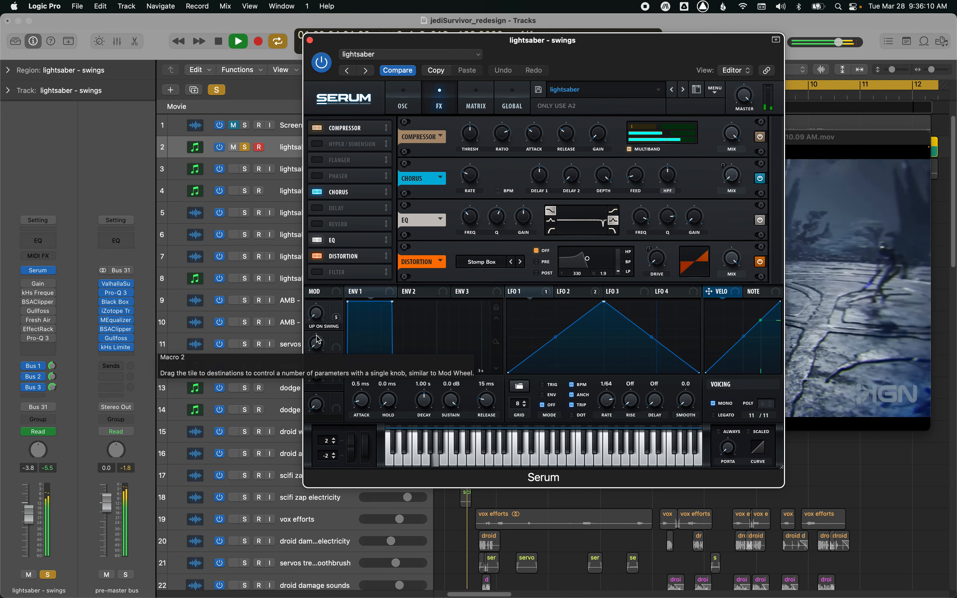
left_click_drag(576, 67, 330, 67)
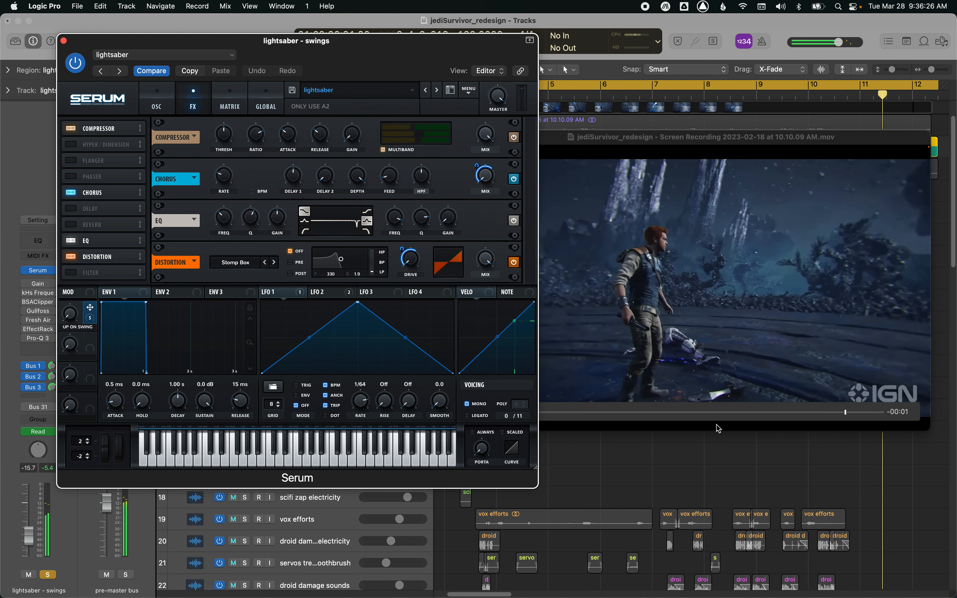
Step: Deselect the swings region and position the movie and Serum windows side by side without covering each other's content
left_click(709, 452)
left_click_drag(635, 296, 658, 390)
left_click_drag(376, 41, 343, 33)
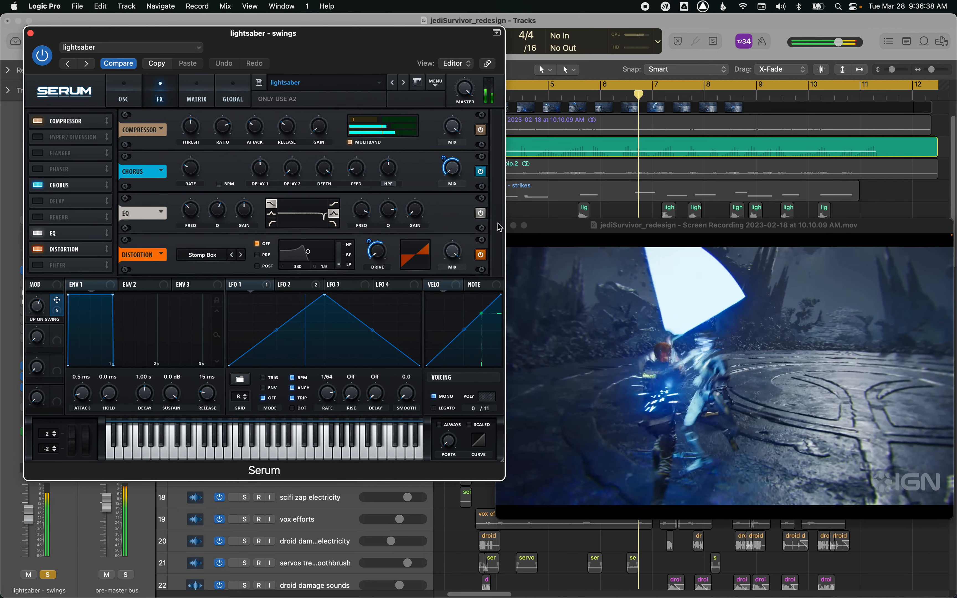
Step: Return to Serum's oscillator page and examine which parameters LFO 2 and LFO 1 modulate
left_click(126, 97)
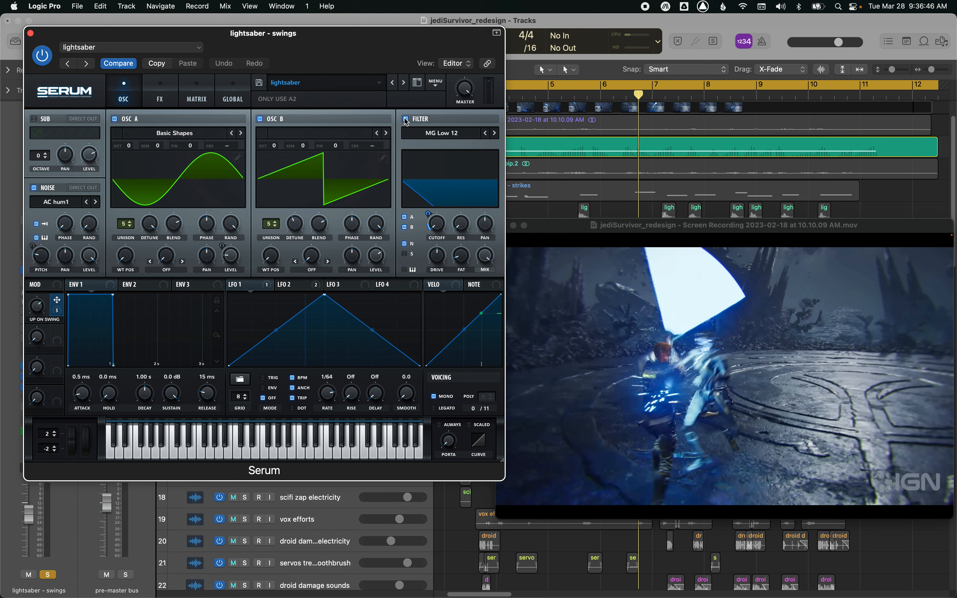
key("space")
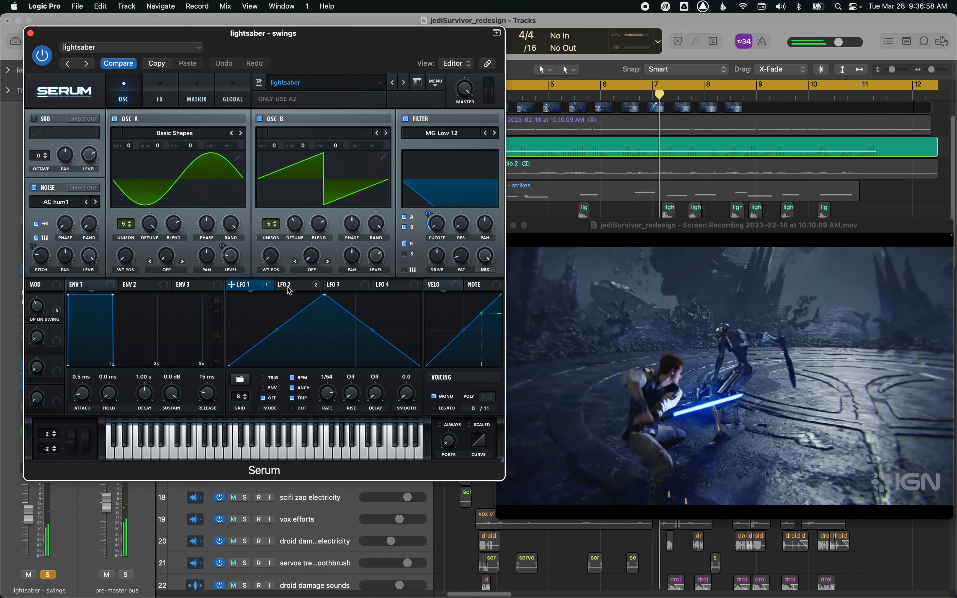
left_click_drag(289, 288, 231, 255)
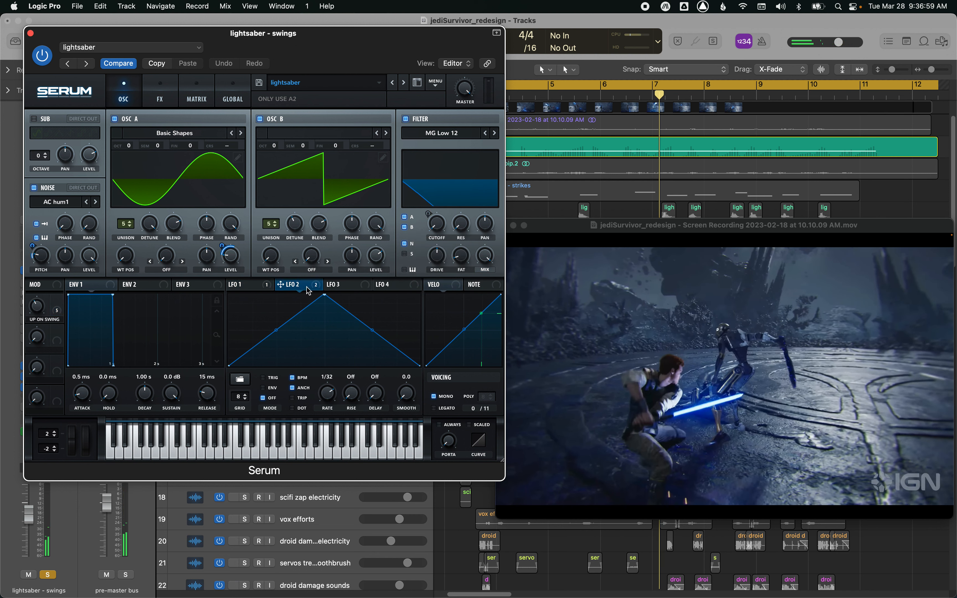
left_click(257, 290)
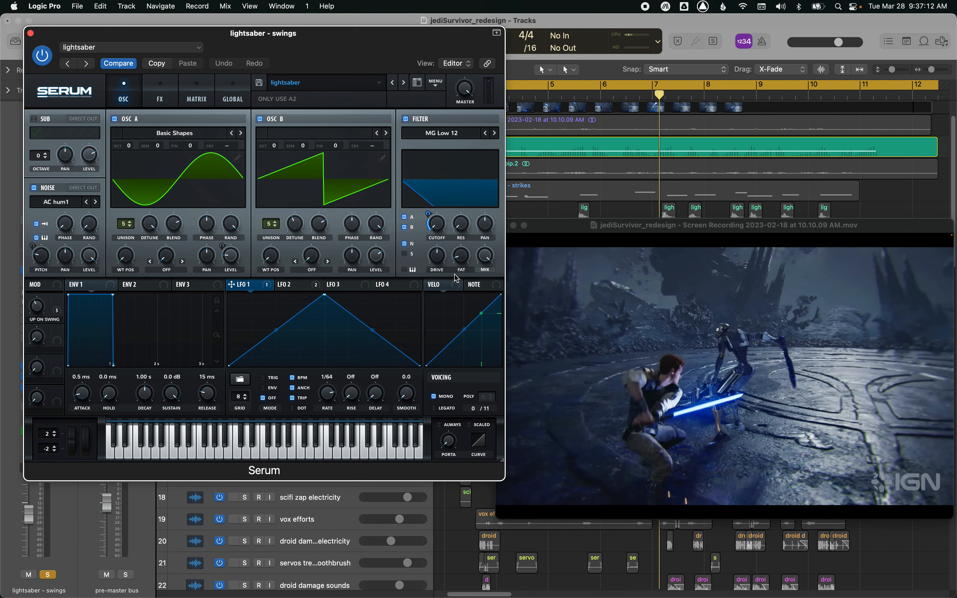
Step: Play a short passage of the swings against the movie, and move the Serum window clear of the track headers
key("space")
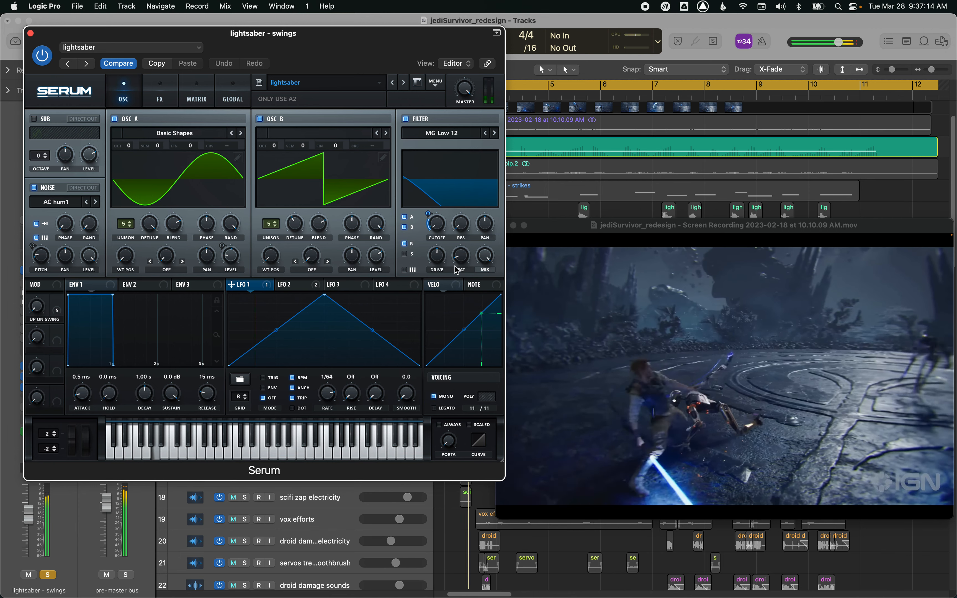
key("space")
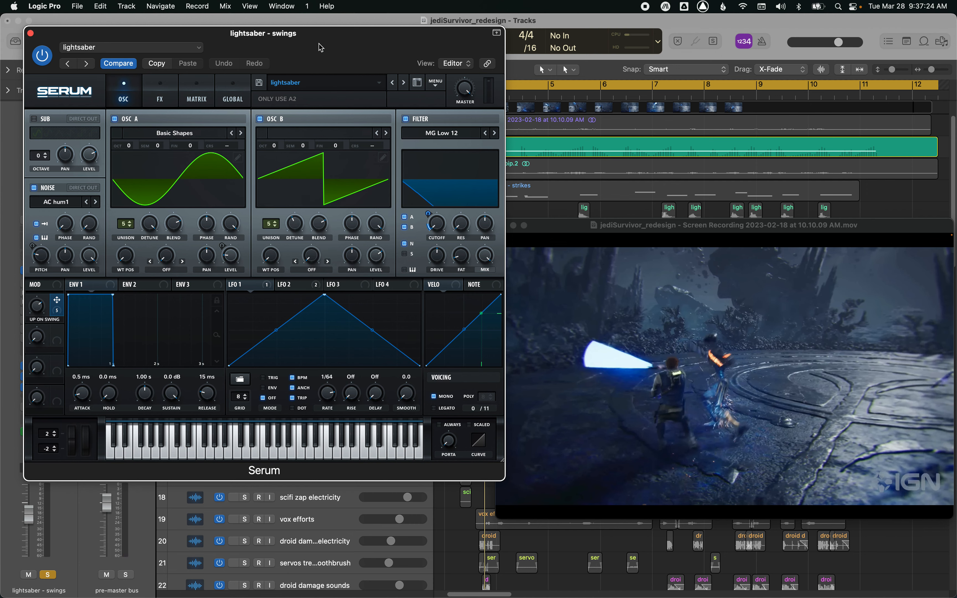
left_click_drag(320, 46, 464, 59)
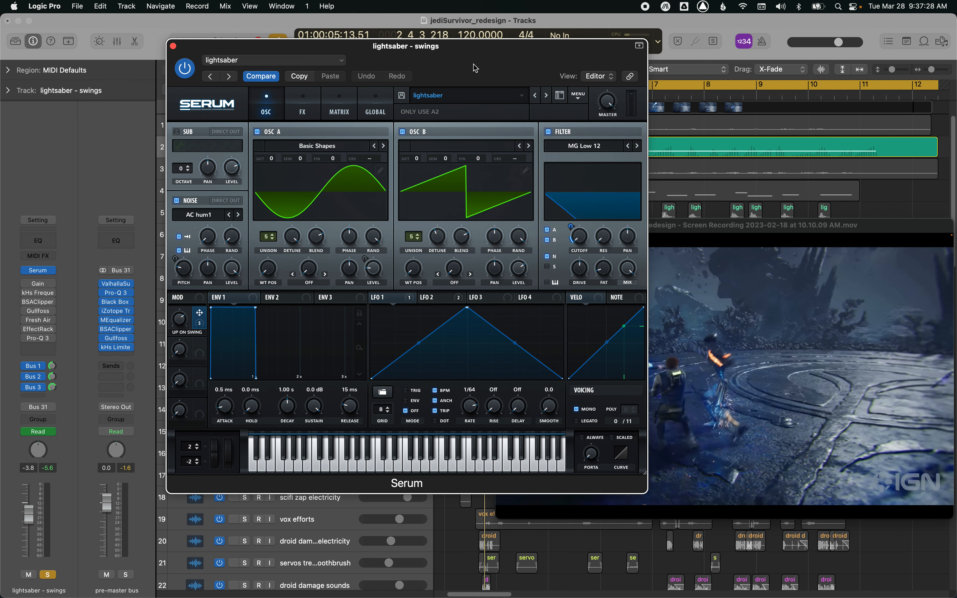
left_click_drag(473, 66, 523, 66)
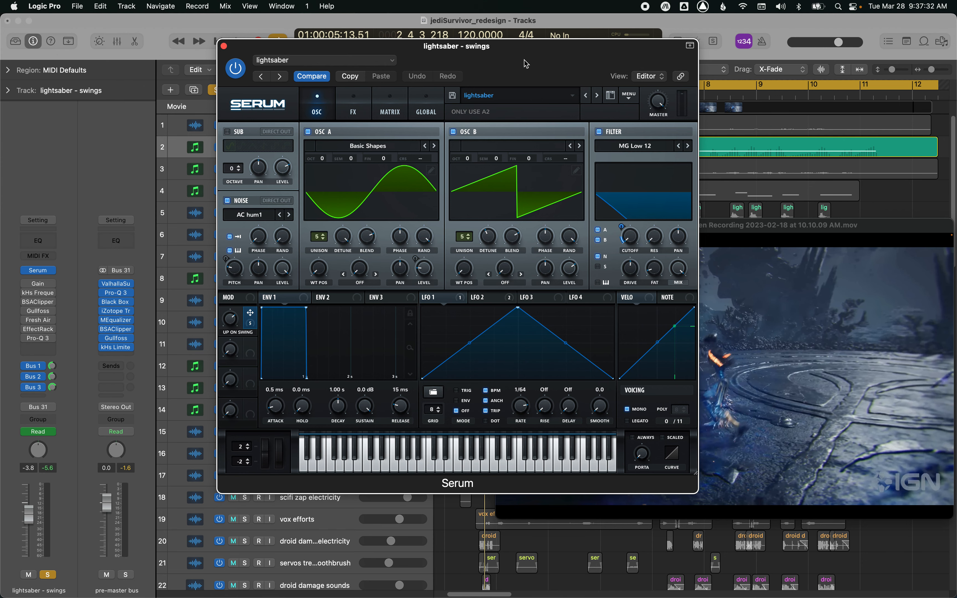
left_click_drag(526, 64, 561, 66)
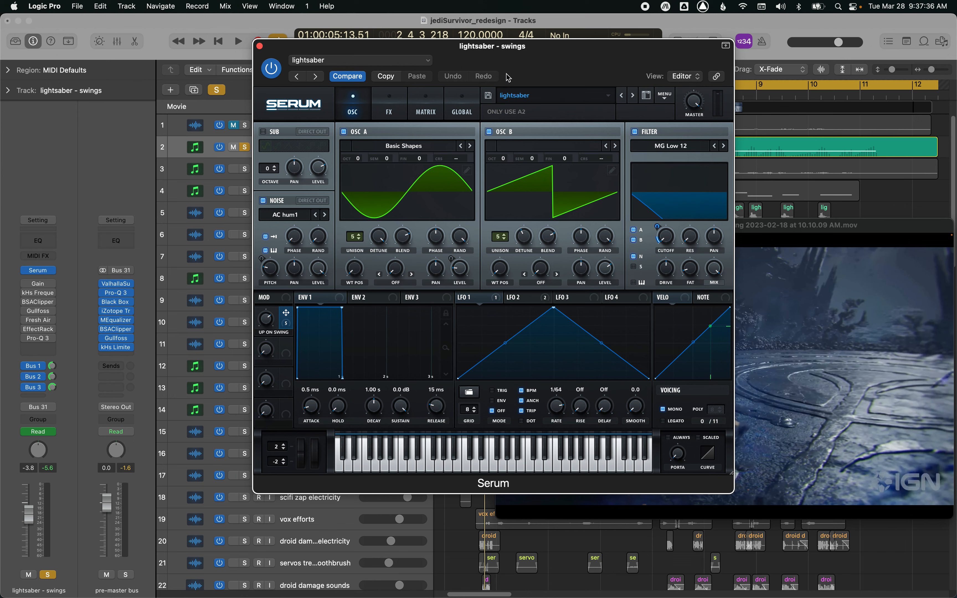
left_click_drag(516, 68, 495, 70)
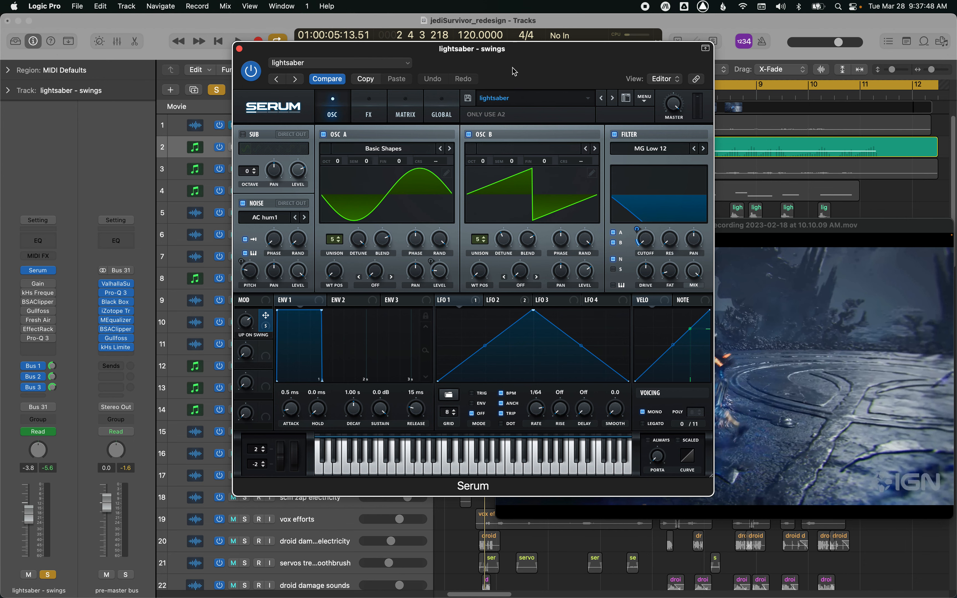
left_click(546, 151)
left_click(546, 152)
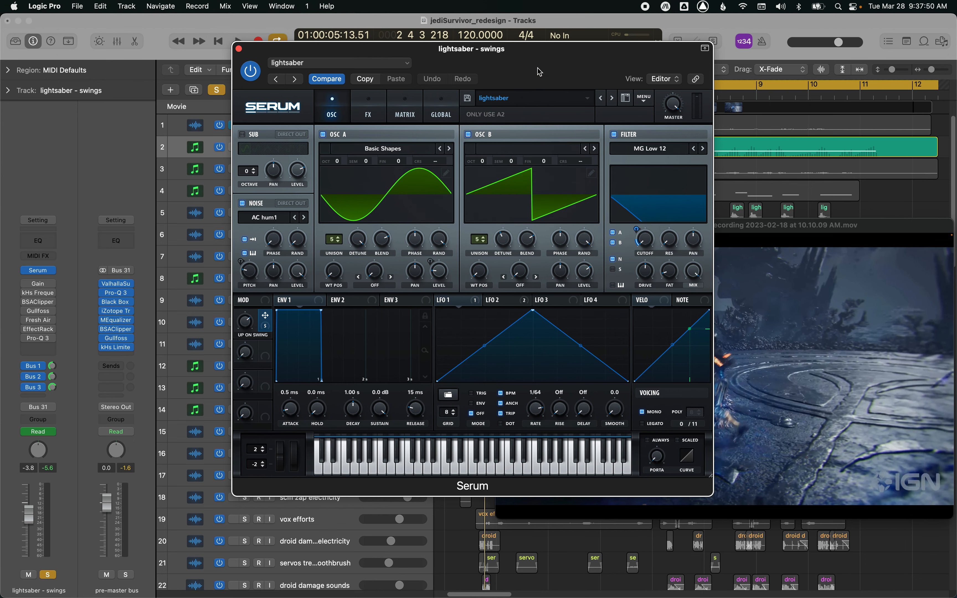
left_click_drag(539, 72, 585, 65)
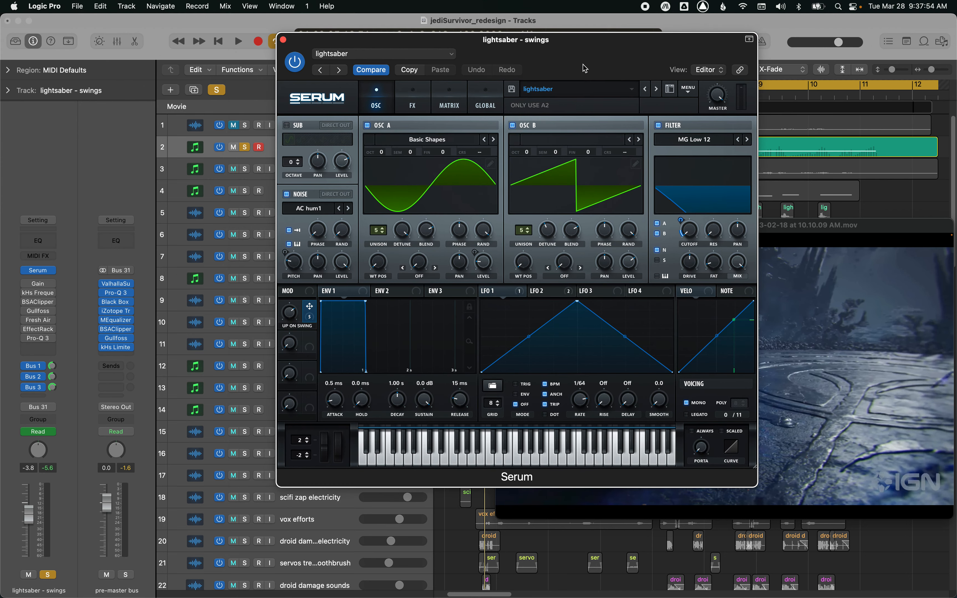
left_click_drag(497, 60, 577, 60)
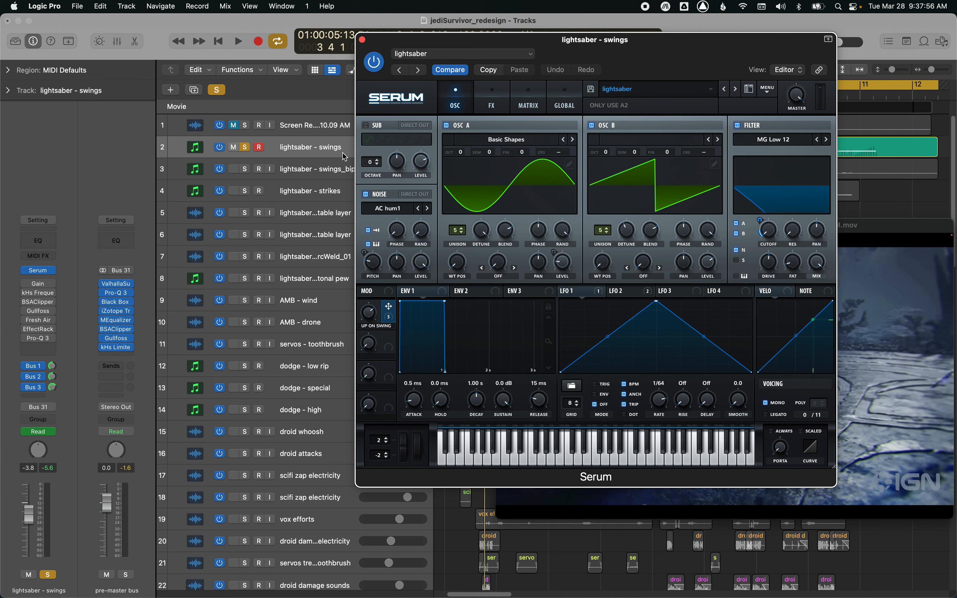
Step: Play the swings with Serum's AC hum1 noise switched off and back on to compare its contribution, and stop playback
left_click(367, 196)
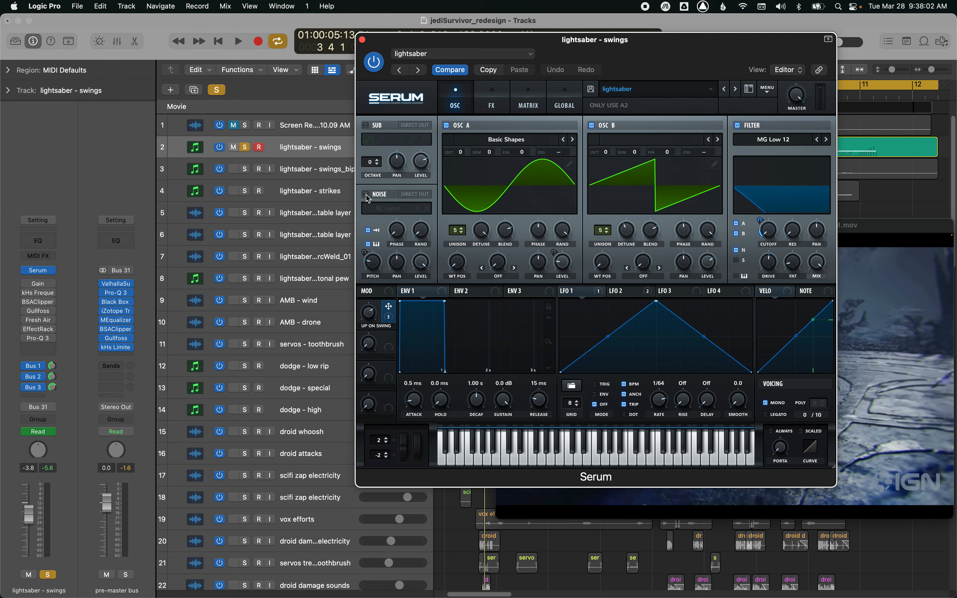
key("space")
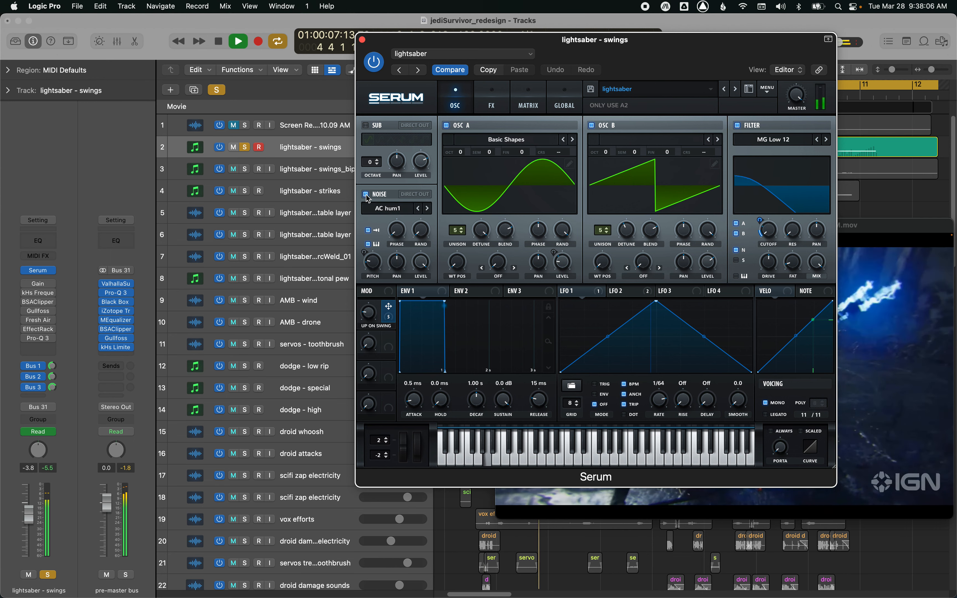
left_click(366, 195)
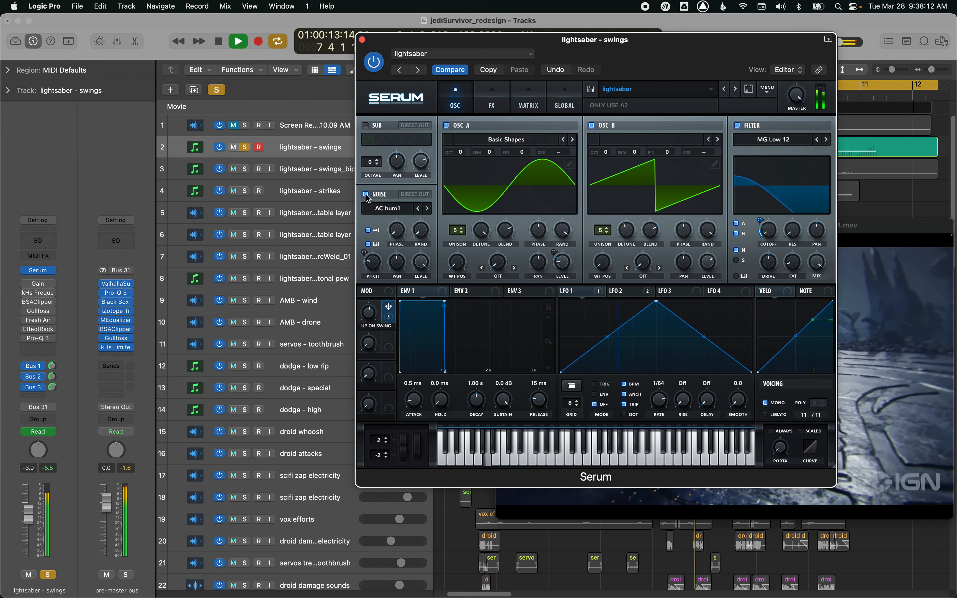
key("space")
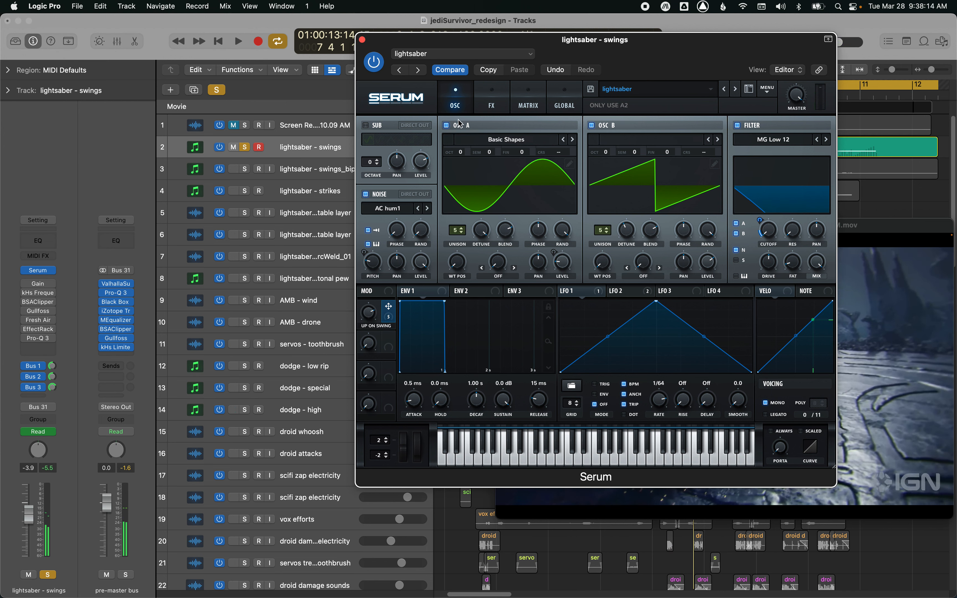
Step: Audition the AC hum1 noise with oscillators A and B off, restore both and compare with the noise off and on
left_click(446, 125)
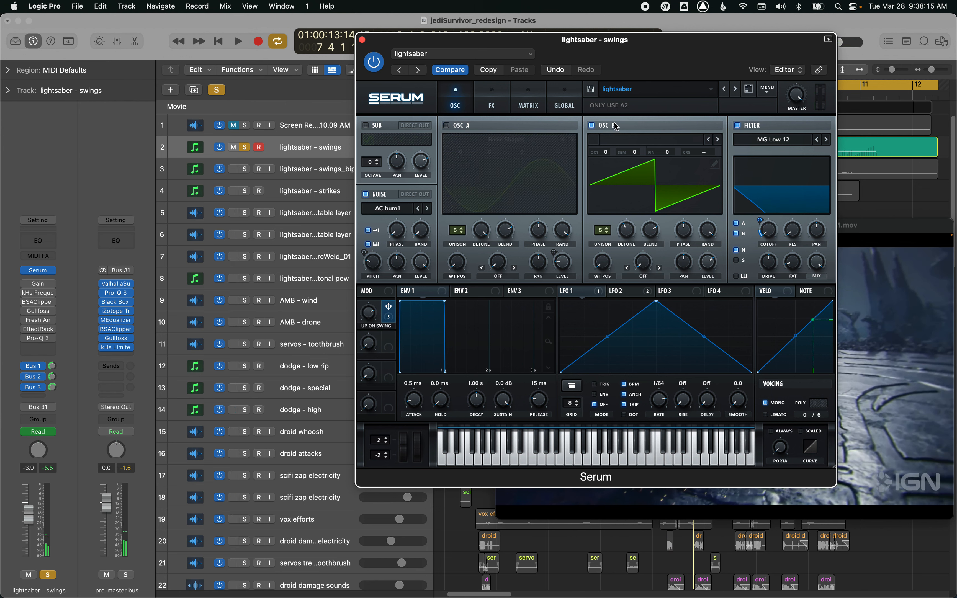
left_click(591, 125)
left_click(736, 126)
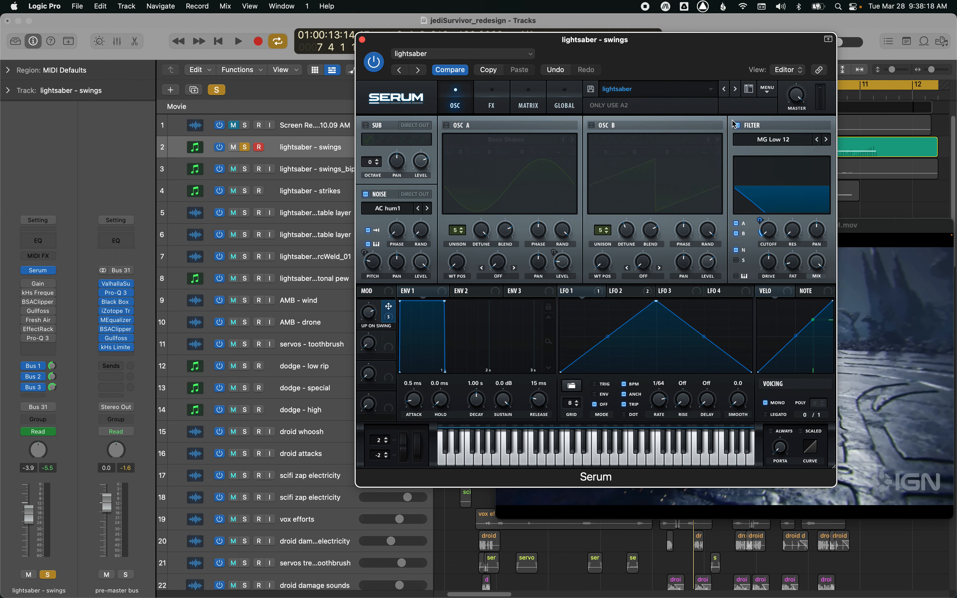
key("space")
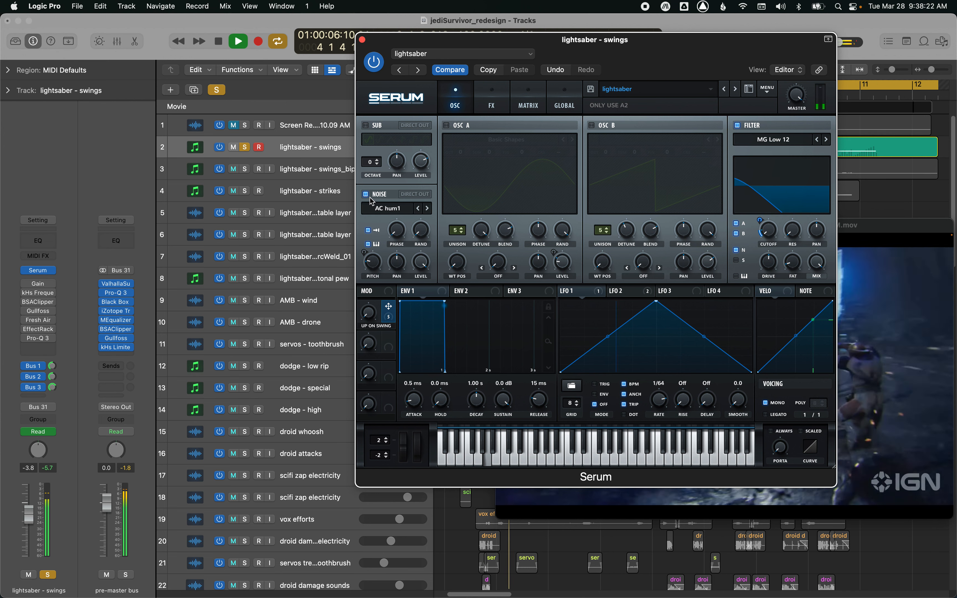
left_click(445, 125)
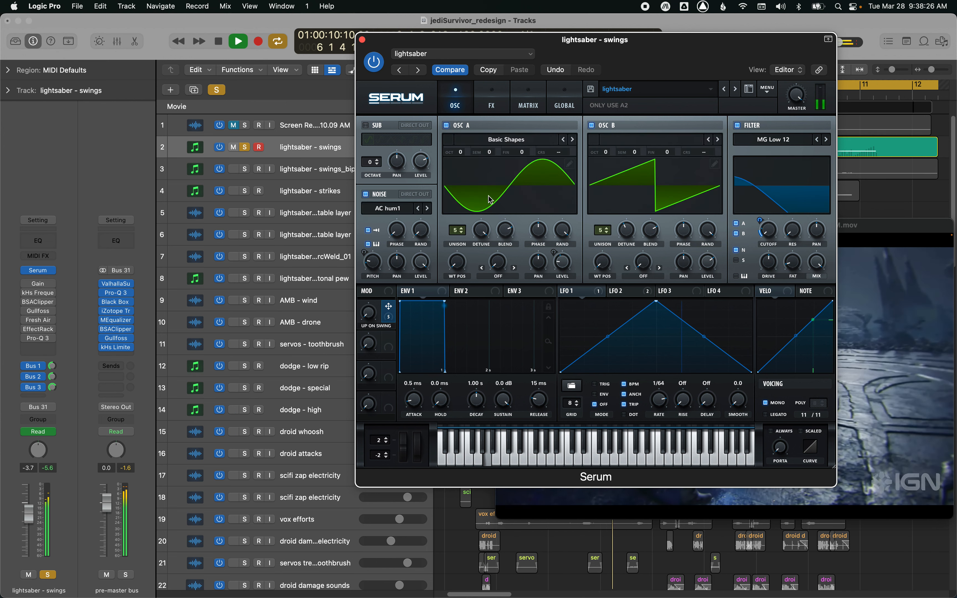
left_click(366, 193)
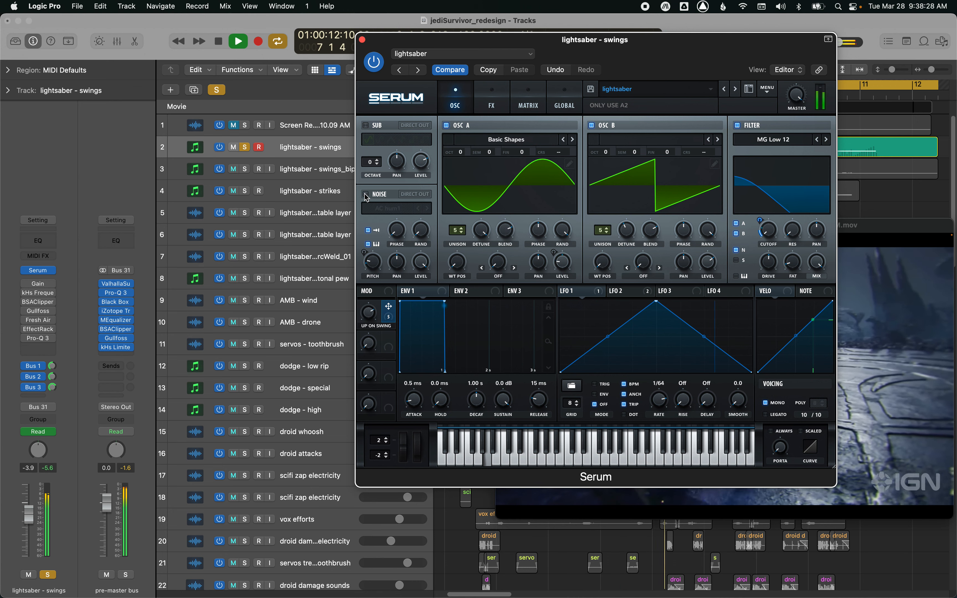
left_click(366, 194)
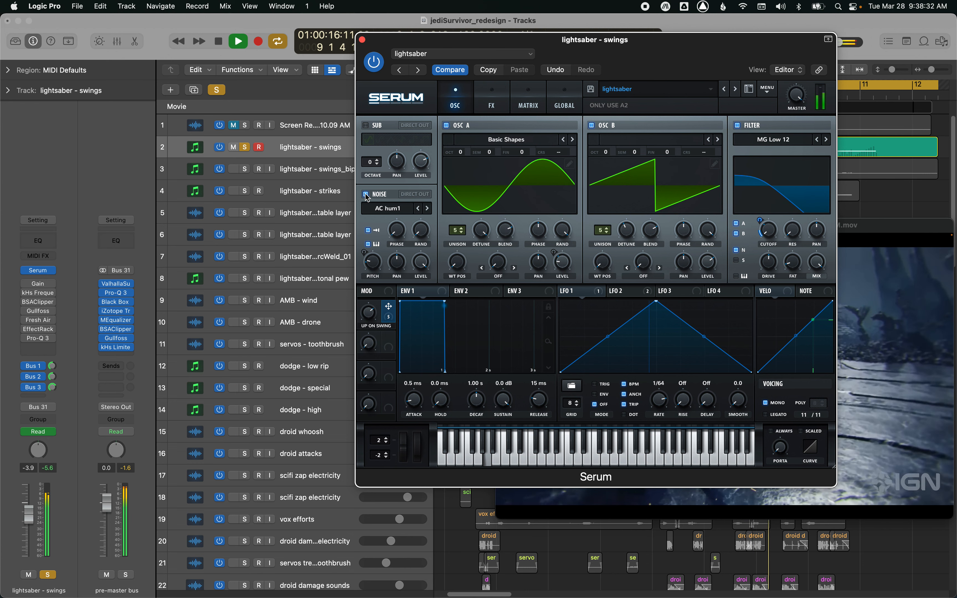
key("space")
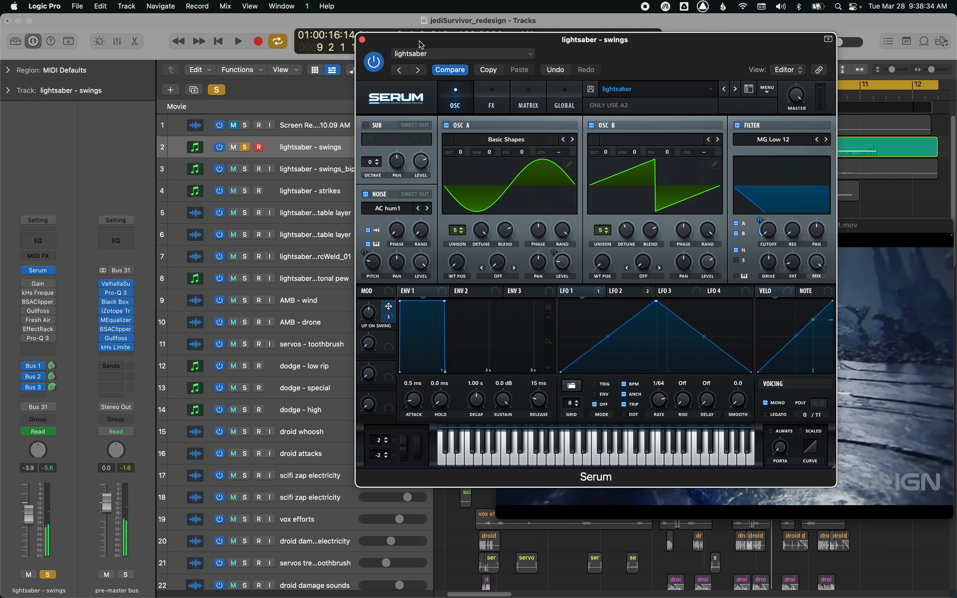
Step: Close the Serum window and move the movie window up beside the track headers
left_click_drag(420, 43, 402, 47)
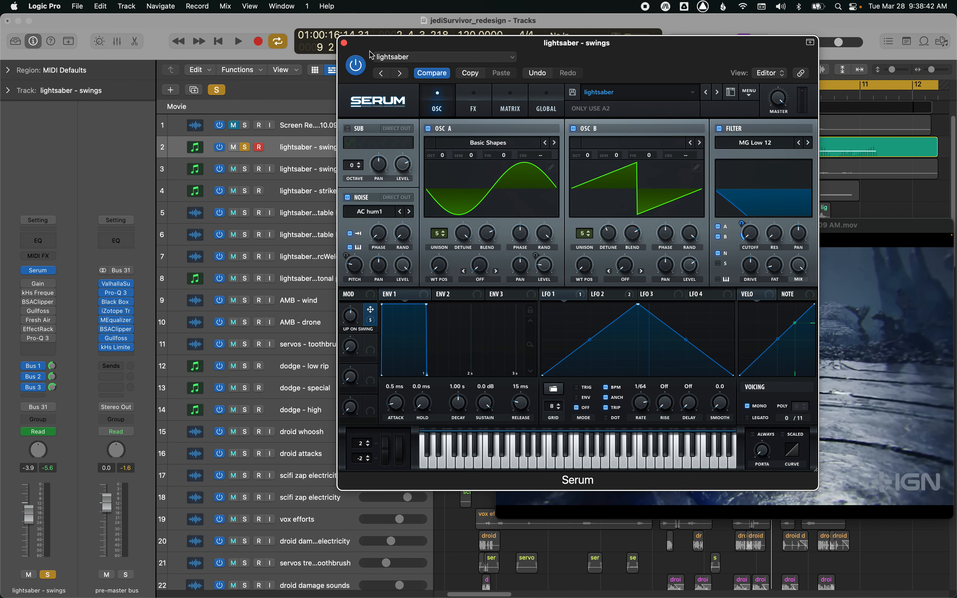
left_click_drag(361, 50, 357, 53)
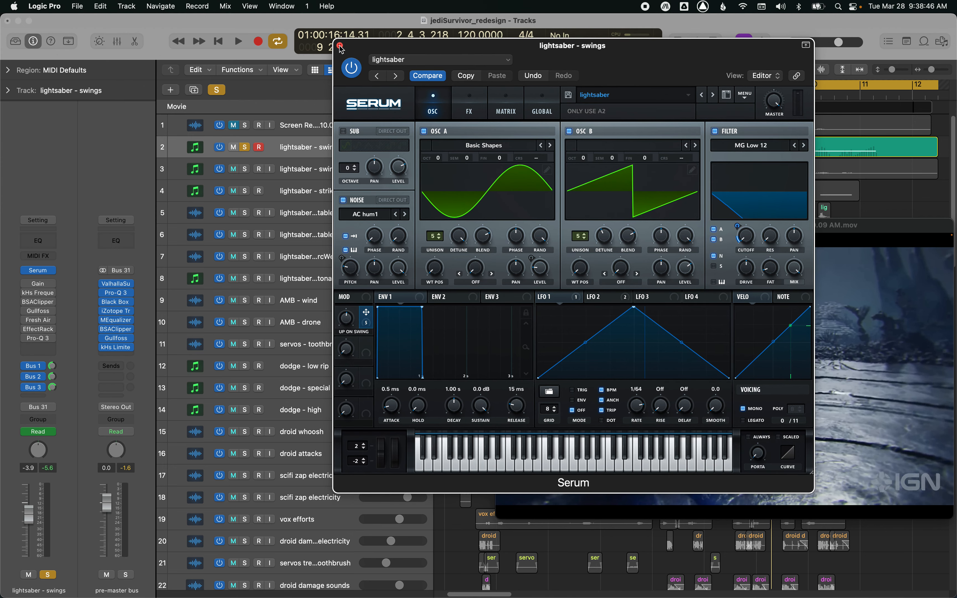
left_click(340, 46)
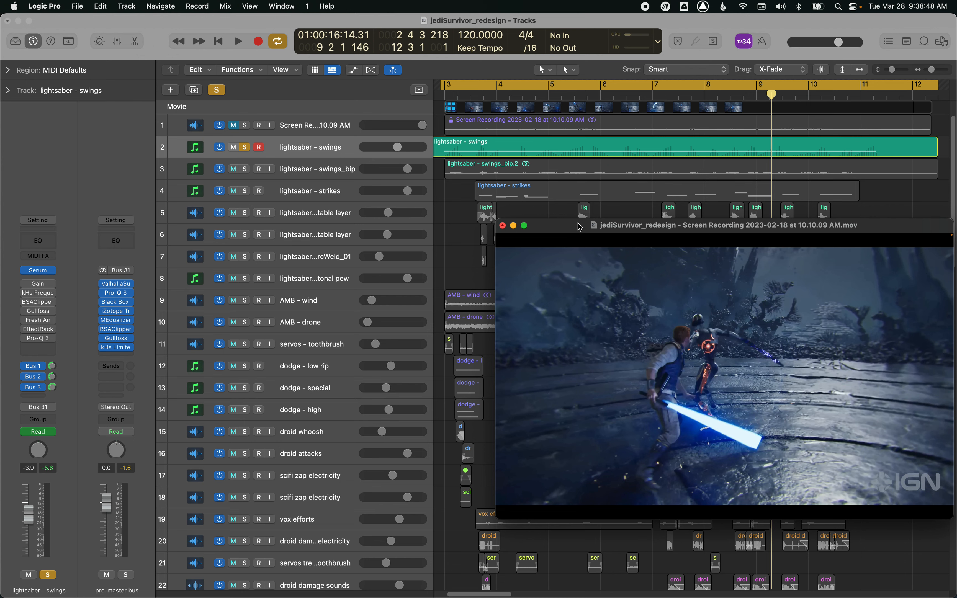
left_click_drag(579, 227, 531, 205)
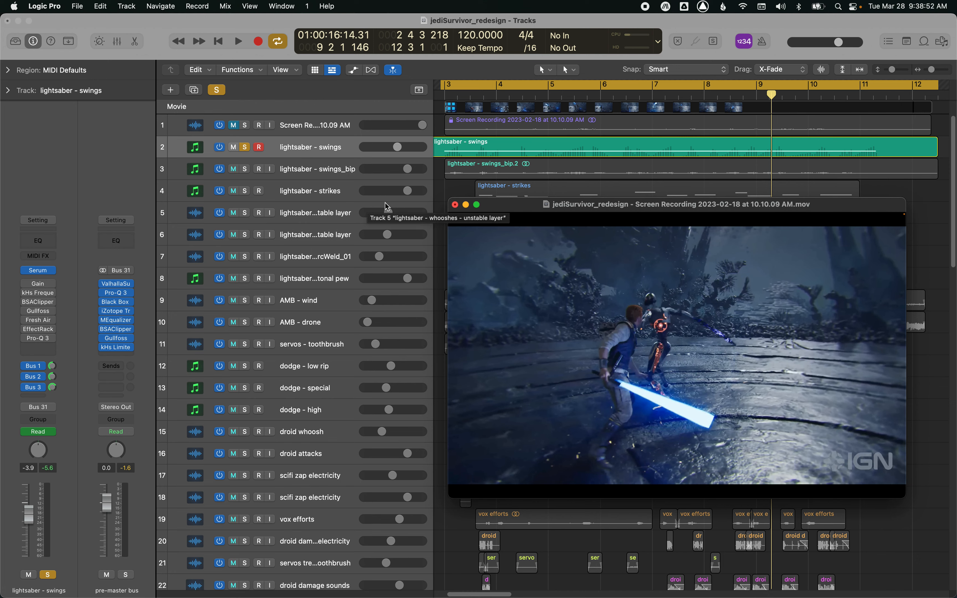
Step: Play the opening swings briefly and enable the Gain effect on the lightsaber - swings channel
key("space")
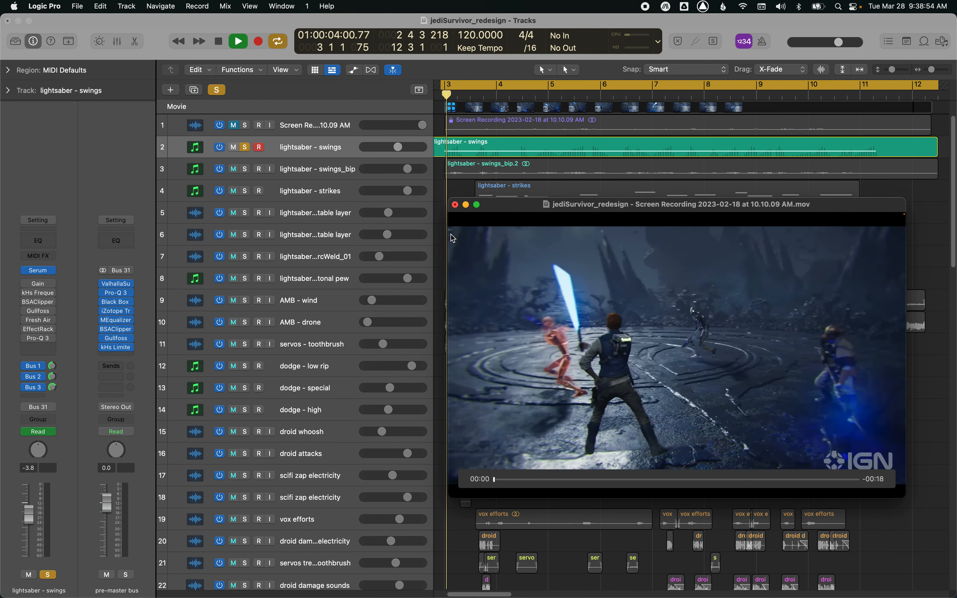
key("space")
mouse_move(24, 287)
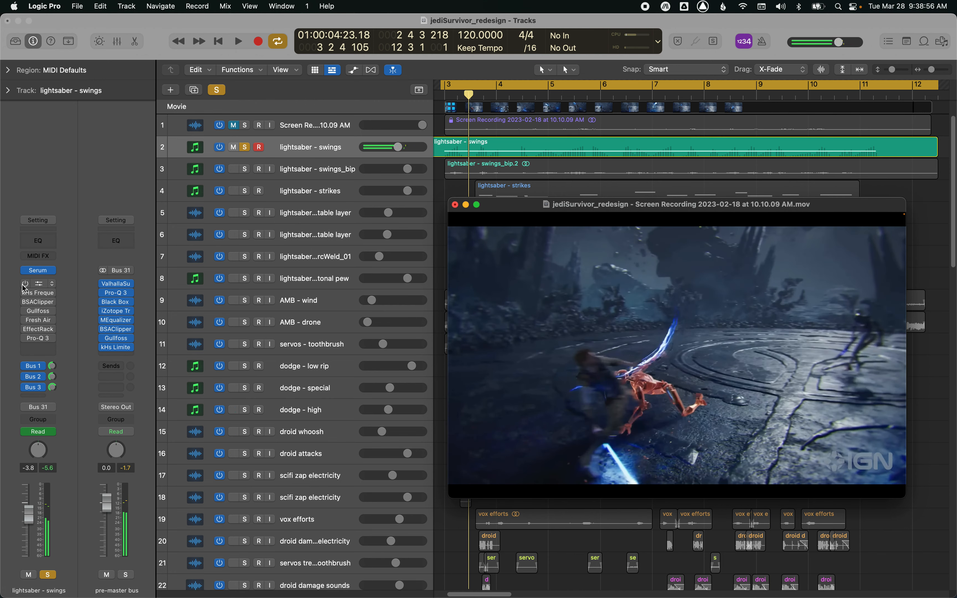
left_click(26, 288)
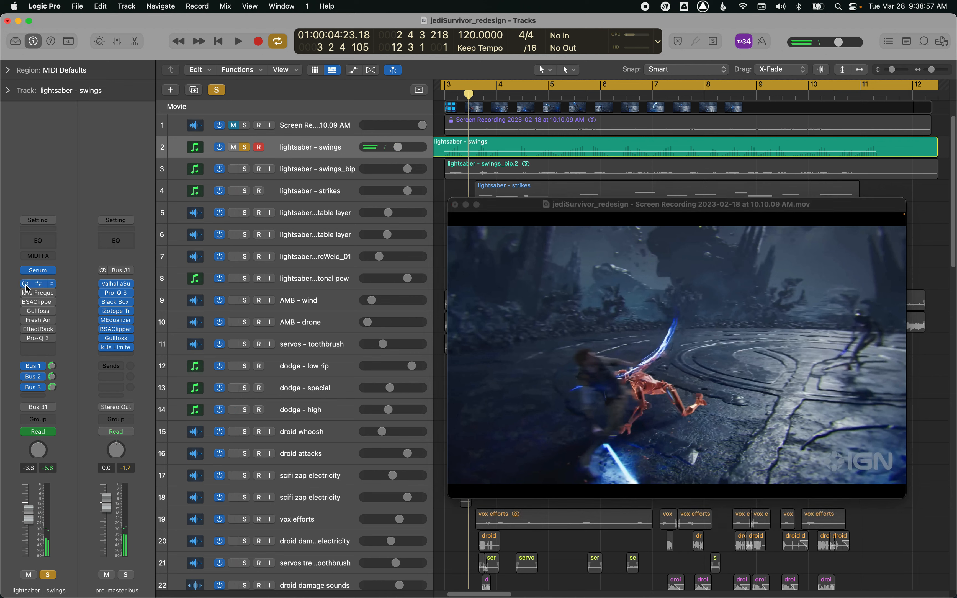
Step: Examine the Gain effect's gain and mono settings, trying a +9.9 dB boost and resetting it to 0 dB, and close it
left_click(38, 286)
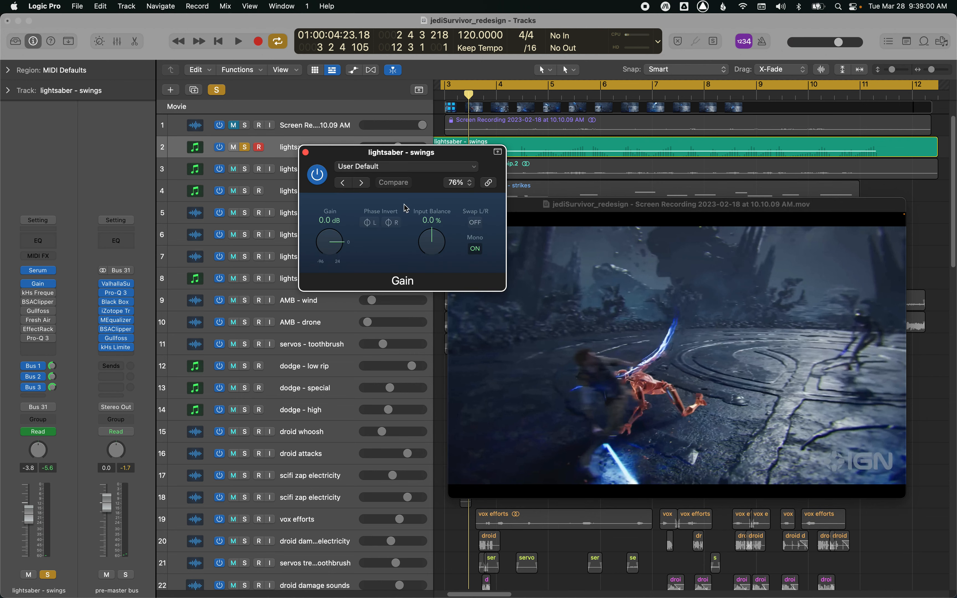
left_click_drag(312, 239, 313, 207)
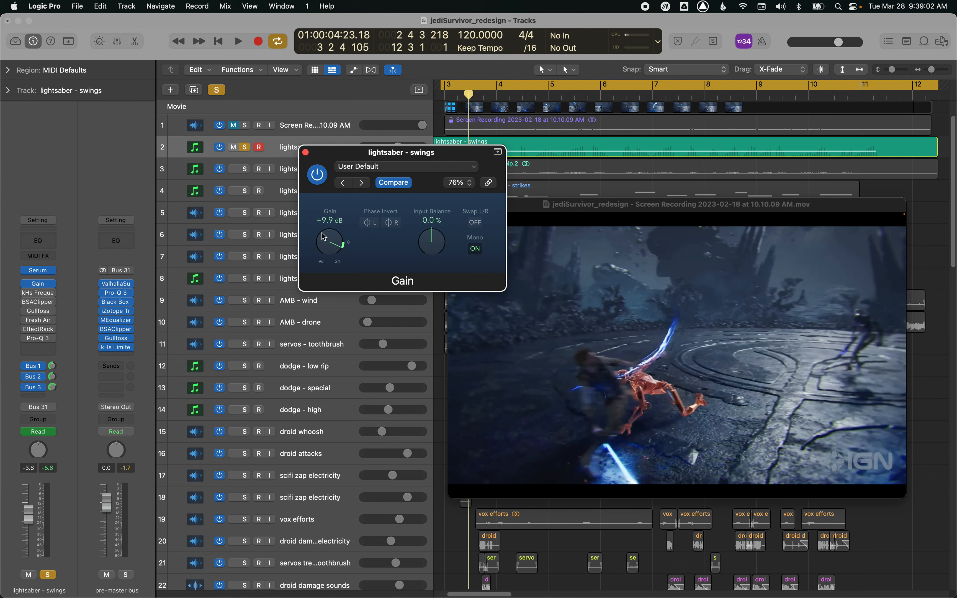
left_click(334, 246, "alt")
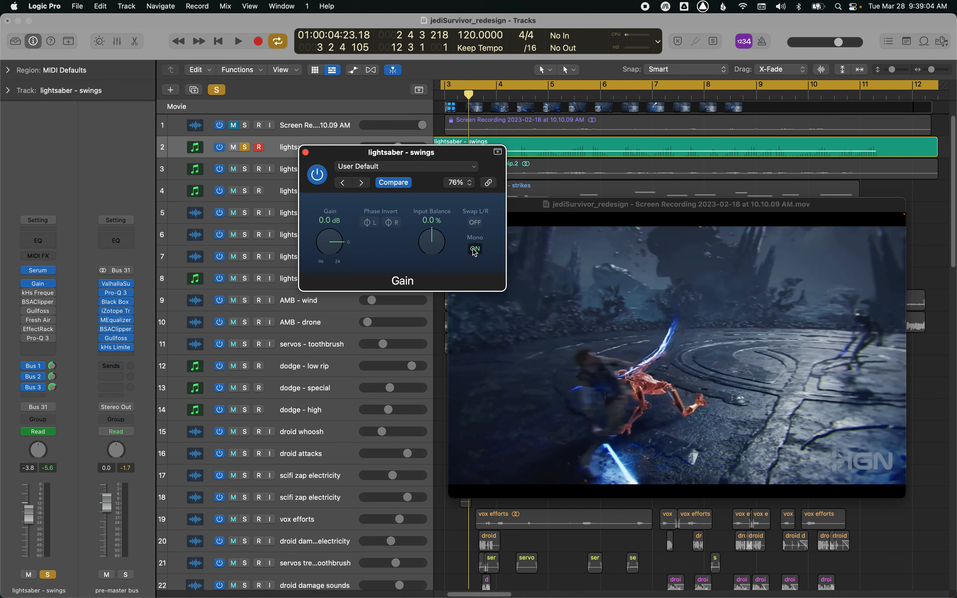
left_click(305, 152)
left_click(542, 210)
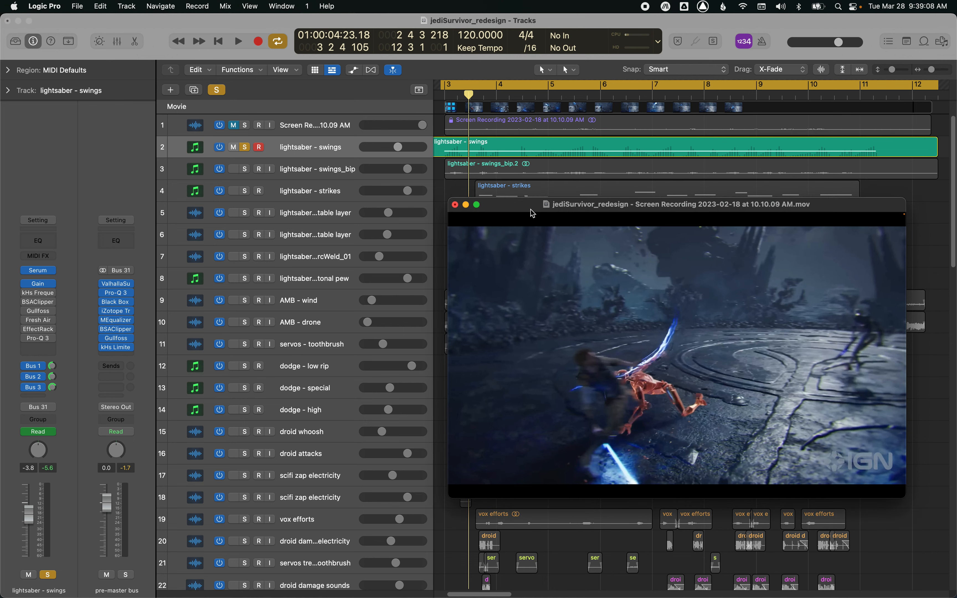
left_click_drag(533, 213, 533, 211)
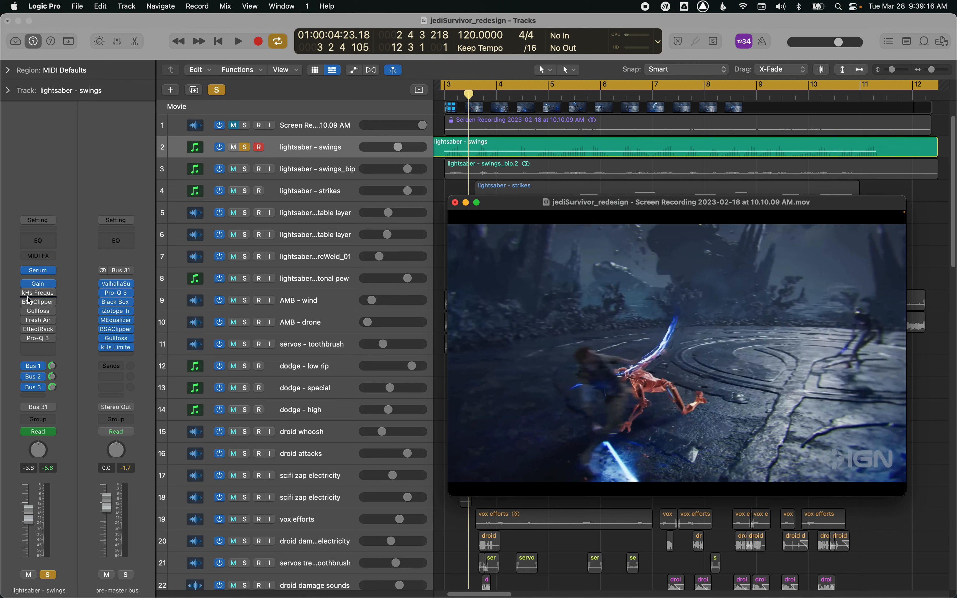
Step: Enable the kHs Frequency Shifter on the lightsaber - swings channel, display the track automation lanes and open the effect
left_click(40, 296)
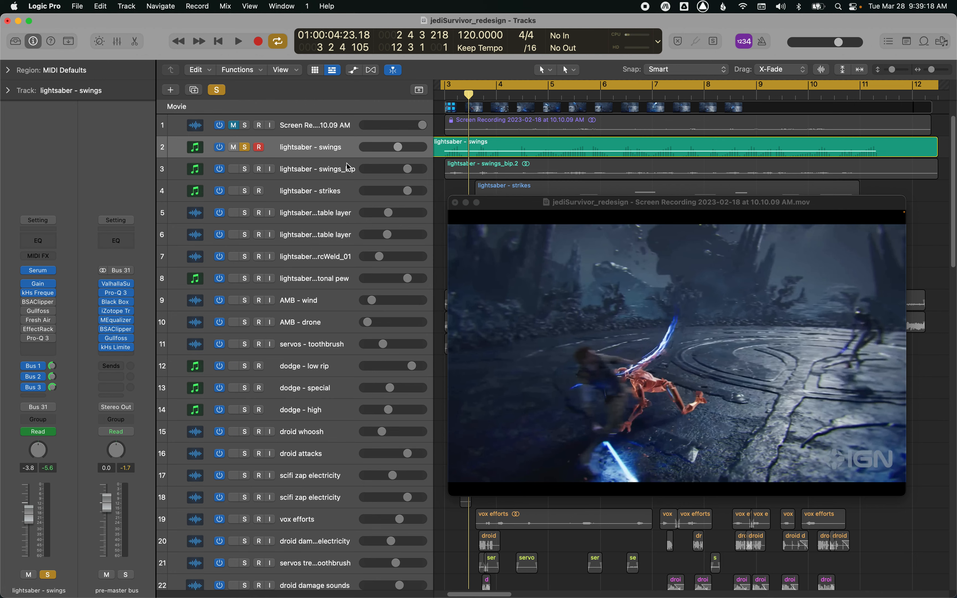
key("a")
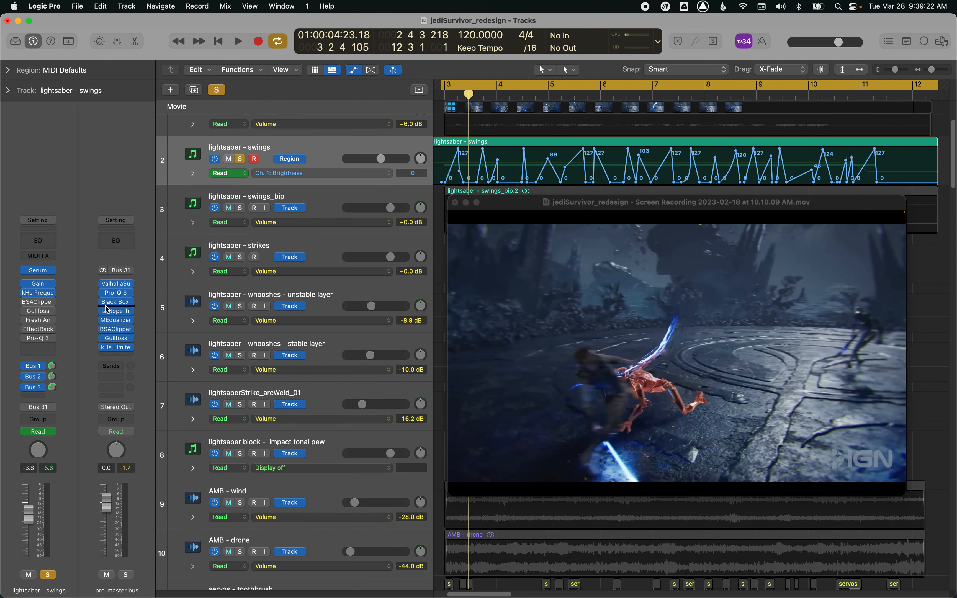
left_click(40, 294)
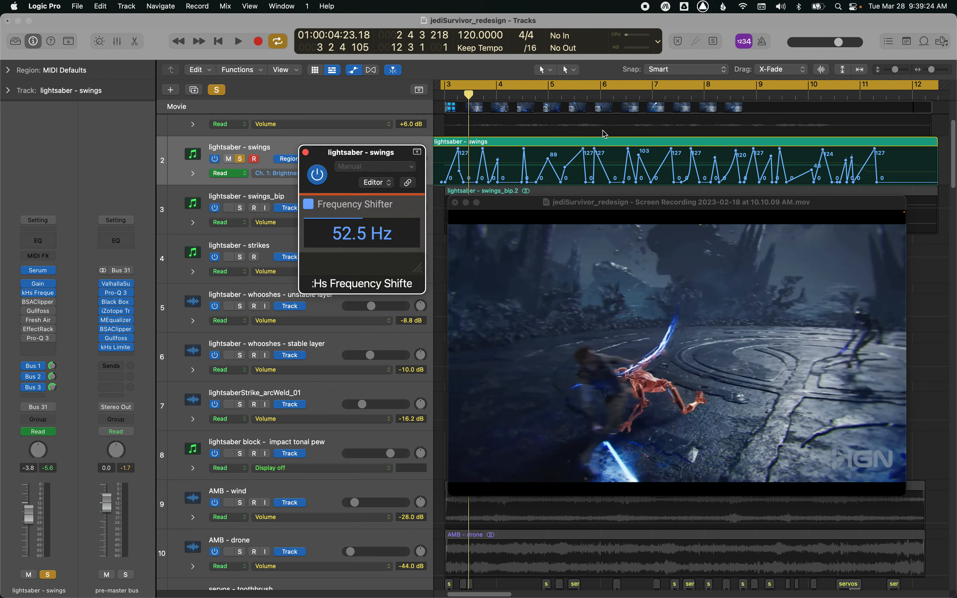
Step: Play the swings to compare them with the Frequency Shifter on and off, leave it on and close its window
key("space")
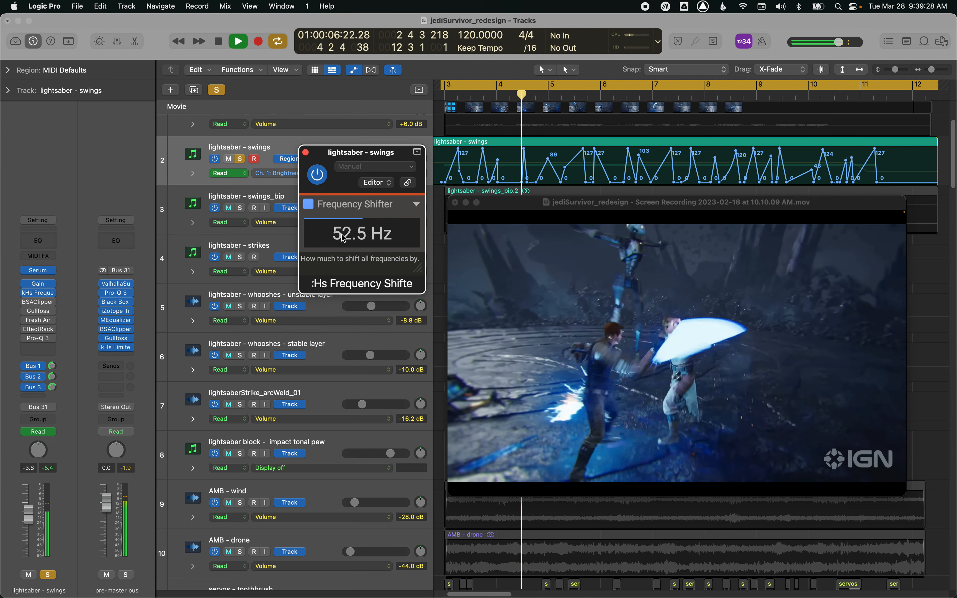
left_click(318, 175)
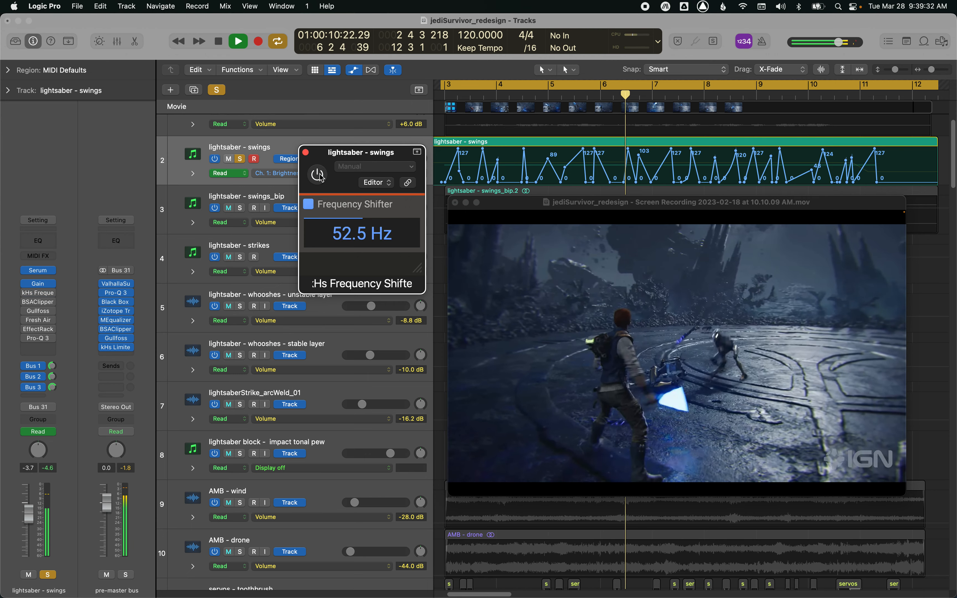
key("space")
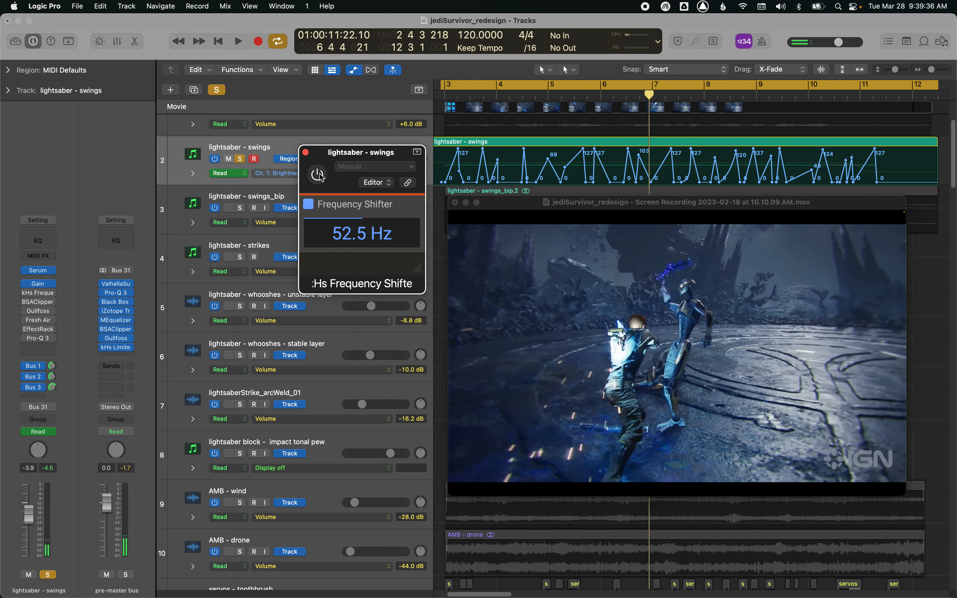
left_click(318, 174)
key("space")
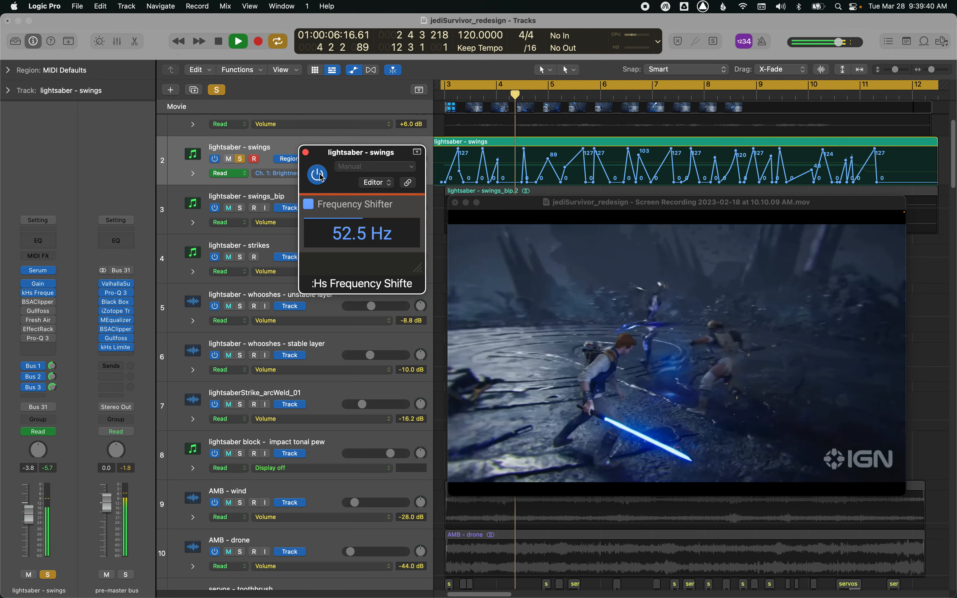
left_click(306, 153)
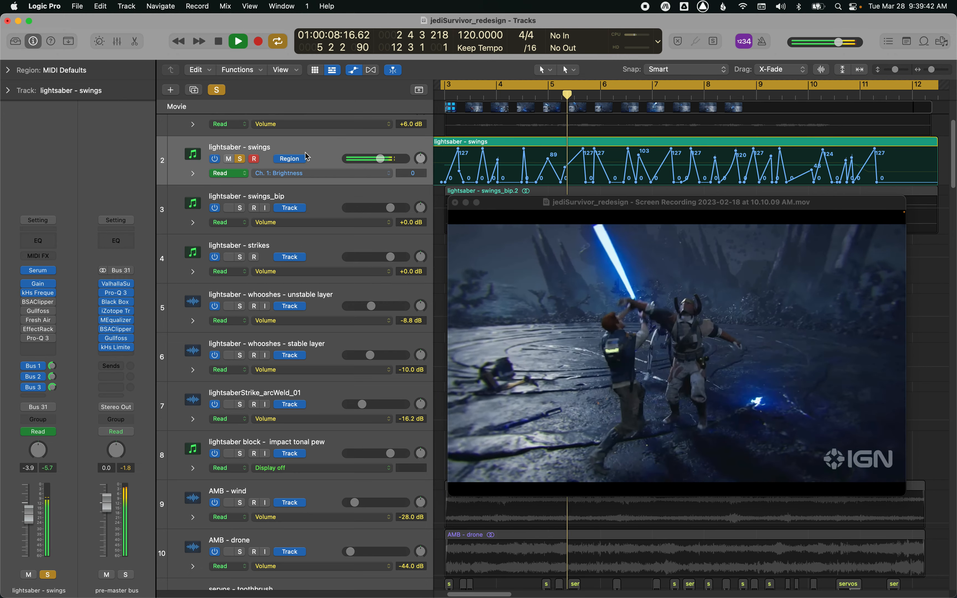
key("space")
Step: Enable and open BSAClipper on the lightsaber - swings channel, arranging its window and the movie window so they do not overlap
left_click(326, 153)
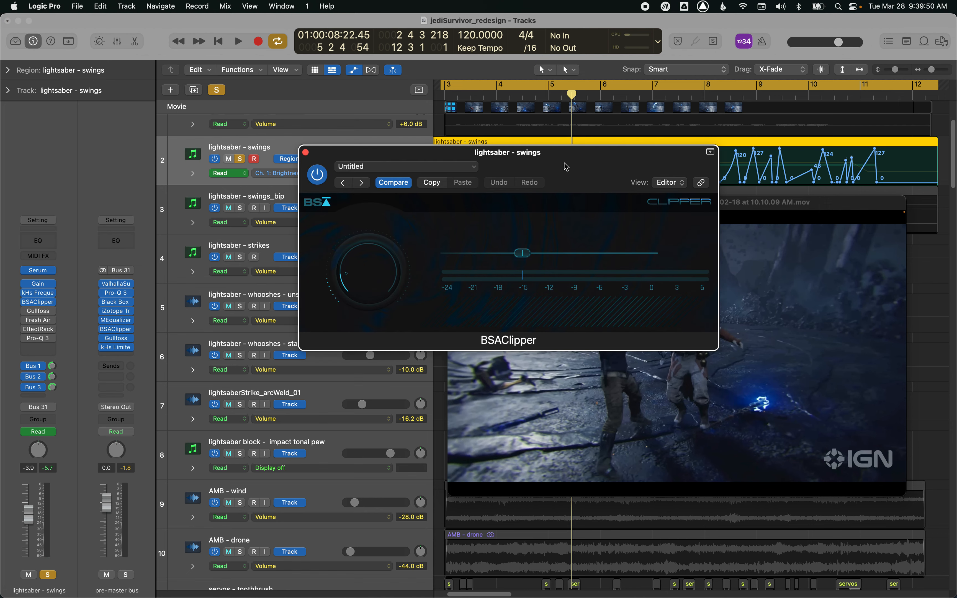
left_click_drag(566, 167, 290, 36)
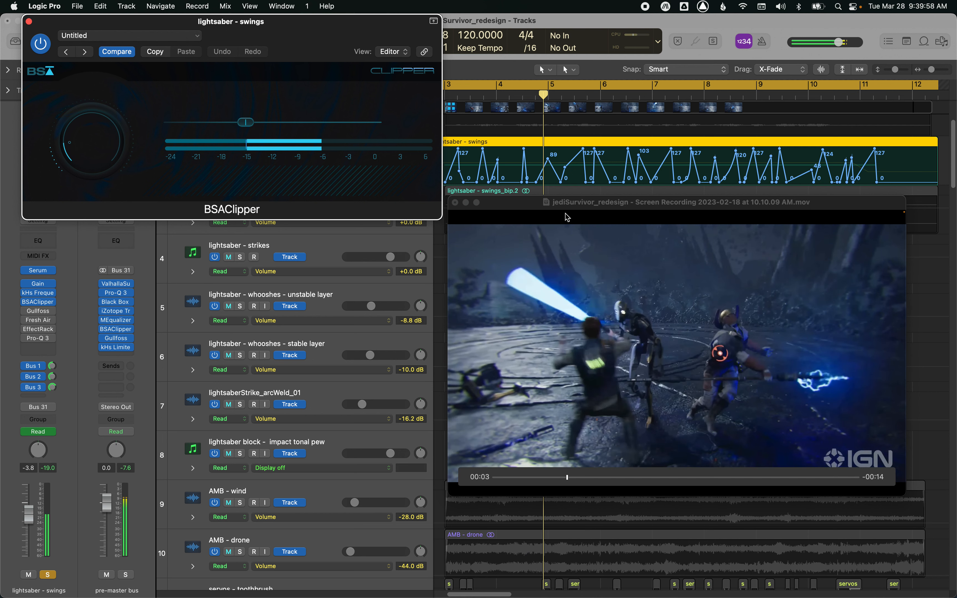
left_click_drag(578, 208, 583, 167)
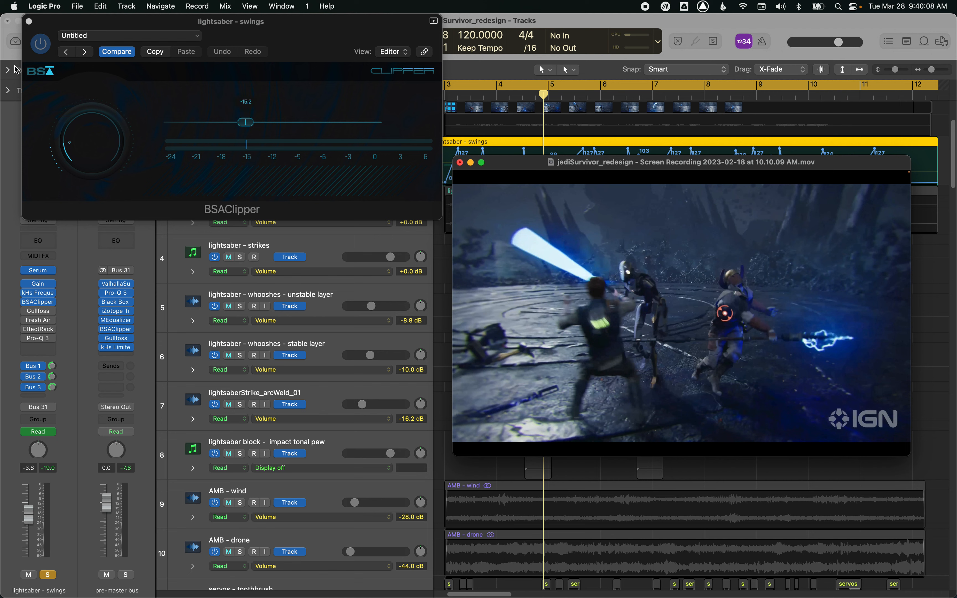
Step: Compare the swings with BSAClipper off and on during playback, leave it on and close its window
left_click(44, 62)
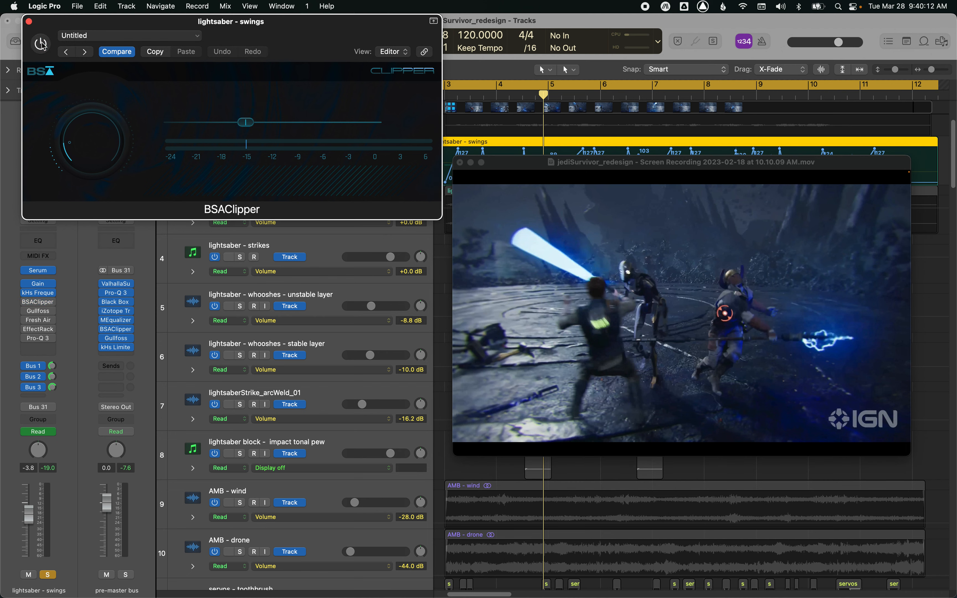
key("space")
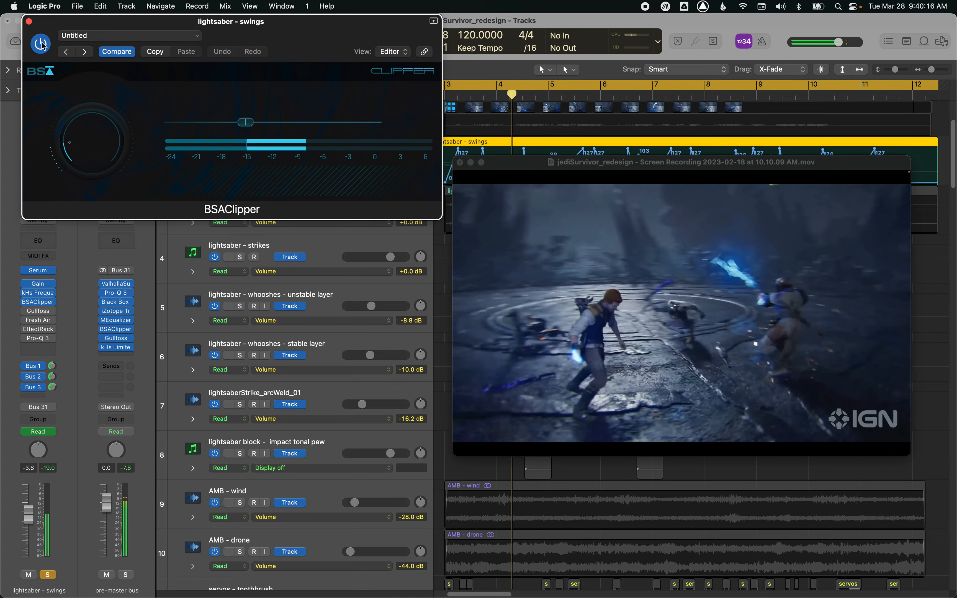
left_click(41, 43)
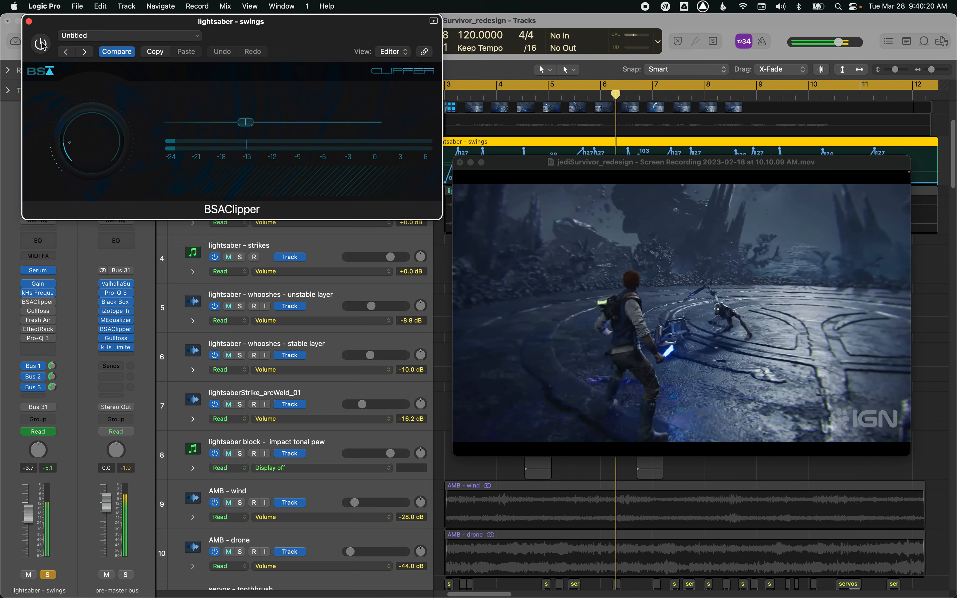
left_click(41, 43)
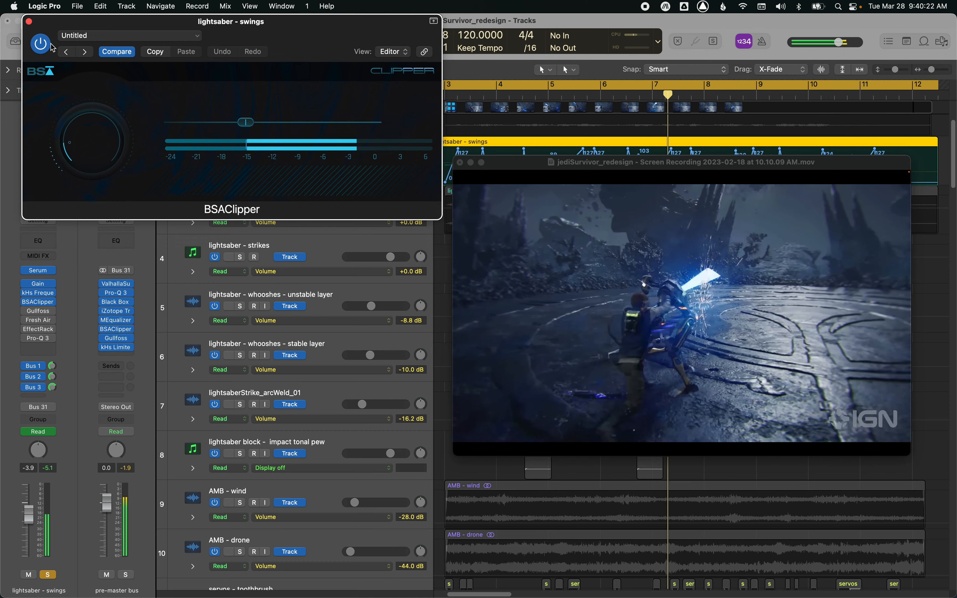
key("space")
left_click(29, 21)
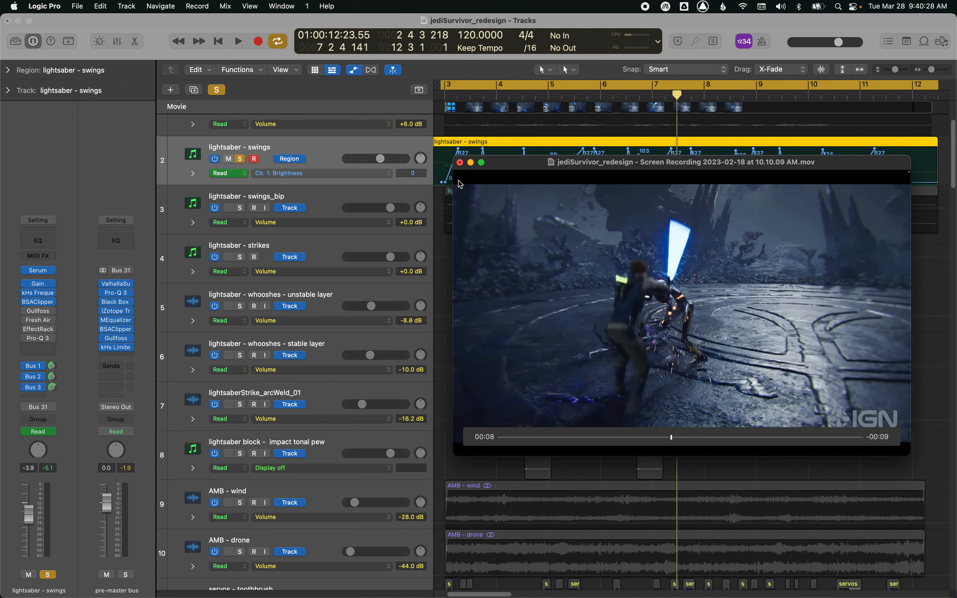
Step: Enable and open Gullfoss on the lightsaber - swings channel and move its window away from the movie's action
left_click(26, 313)
left_click(36, 314)
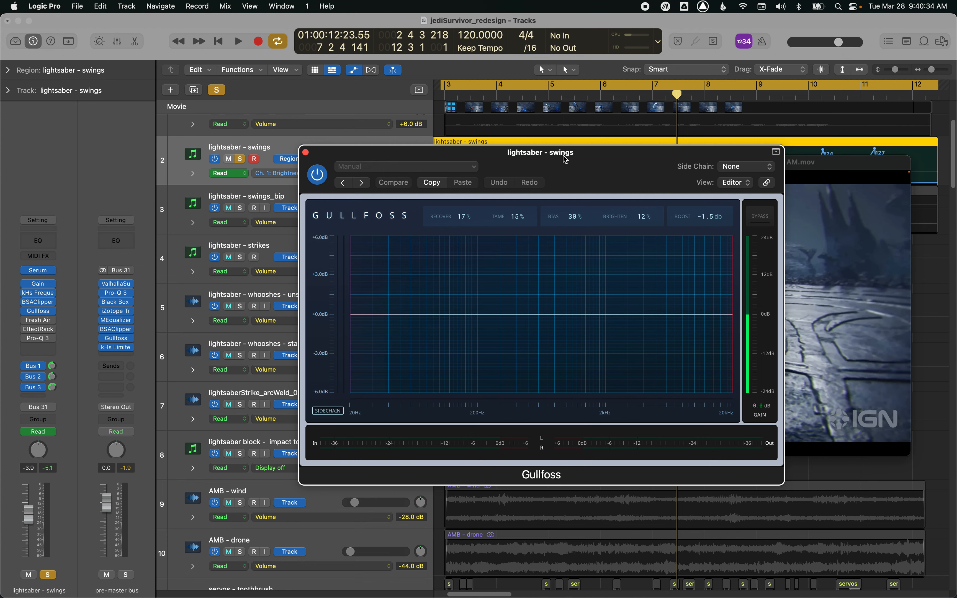
left_click_drag(565, 160, 528, 101)
left_click_drag(575, 124, 382, 91)
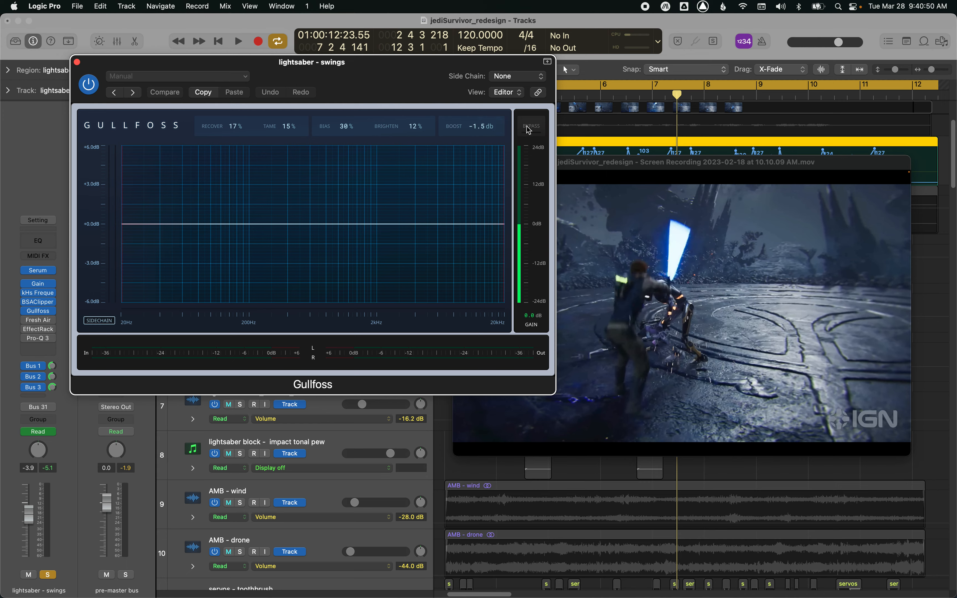
Step: Play the swings twice, comparing them with Gullfoss bypassed and active, leave it active and close its window
key("space")
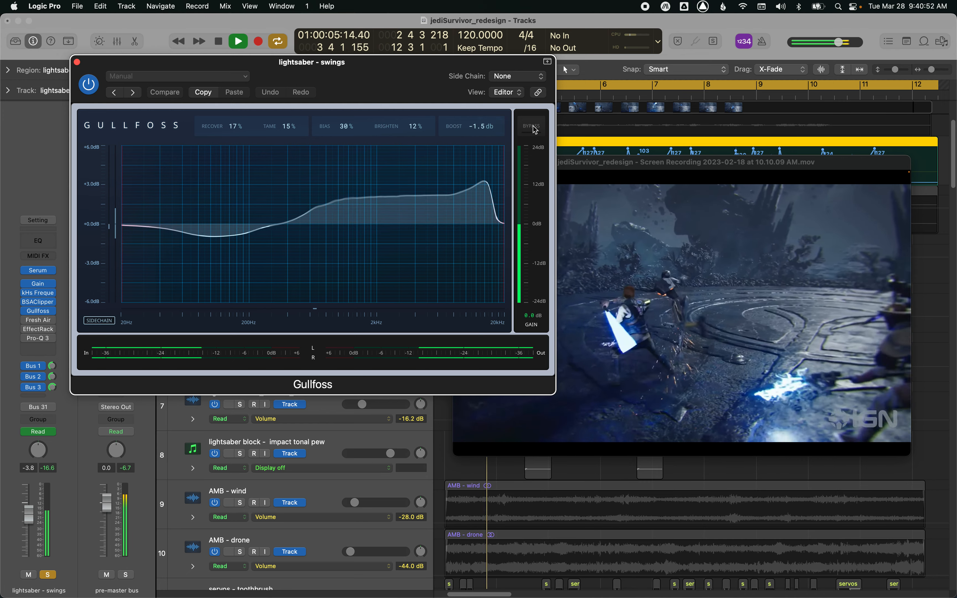
left_click(531, 126)
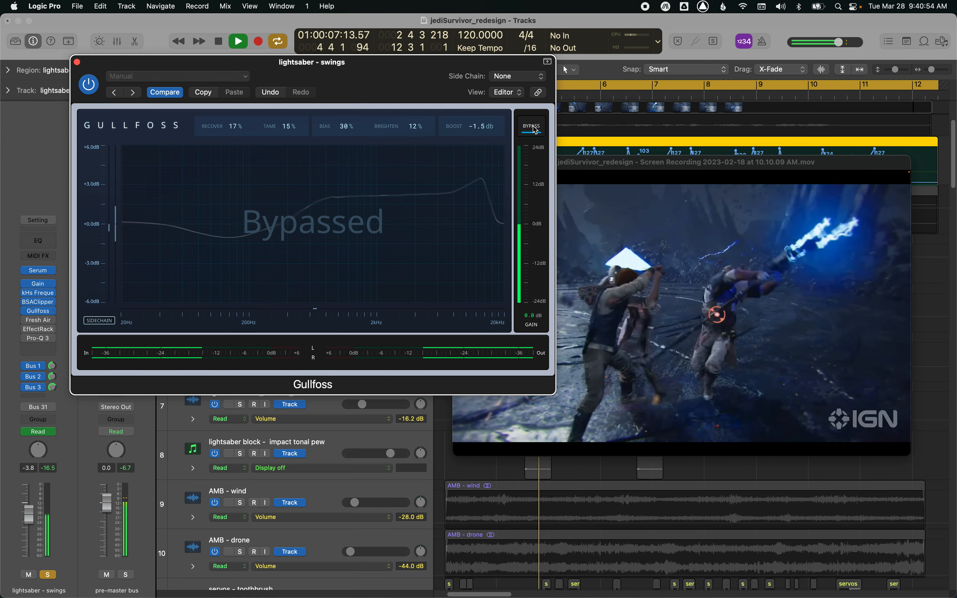
left_click(532, 126)
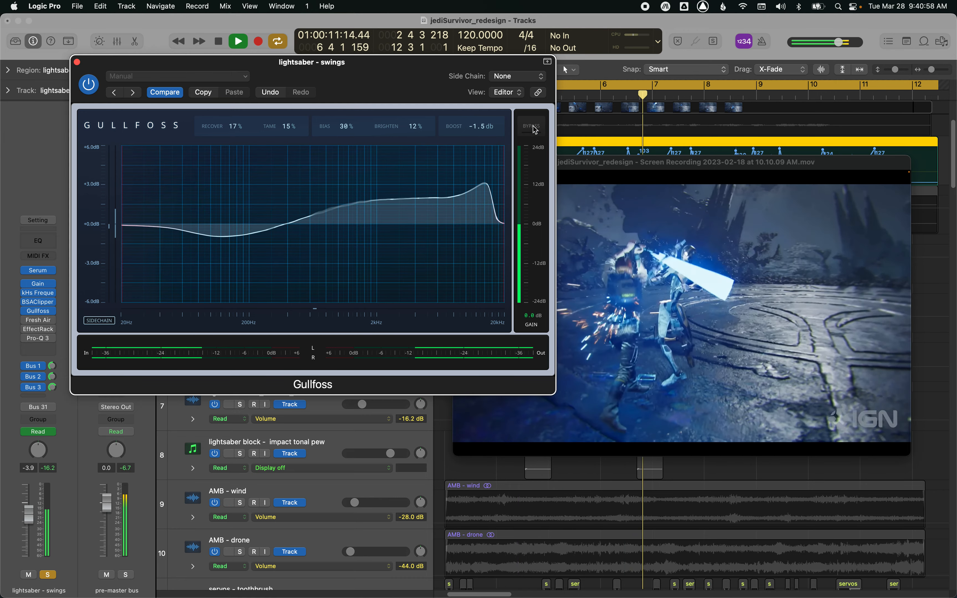
left_click(532, 127)
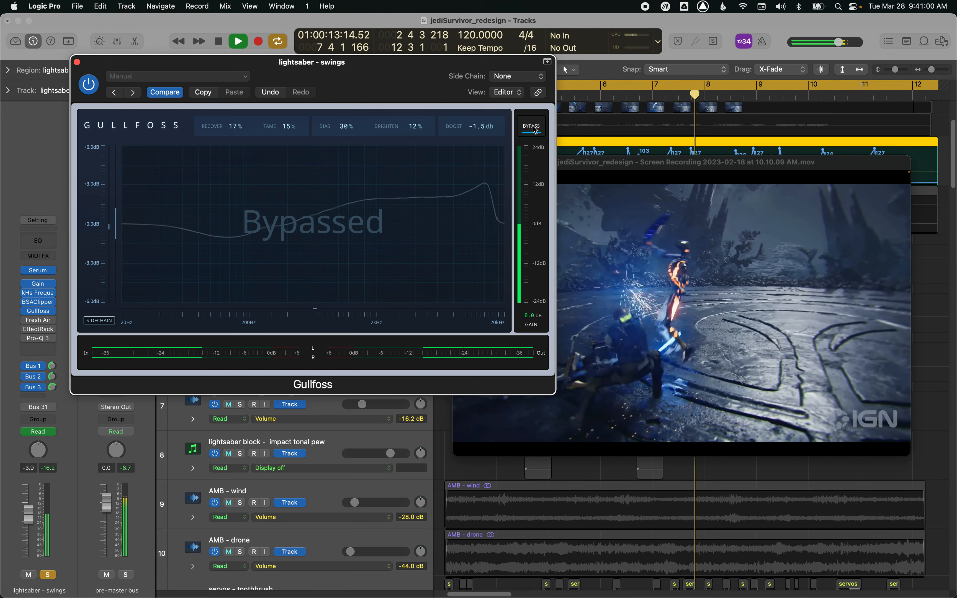
left_click(533, 127)
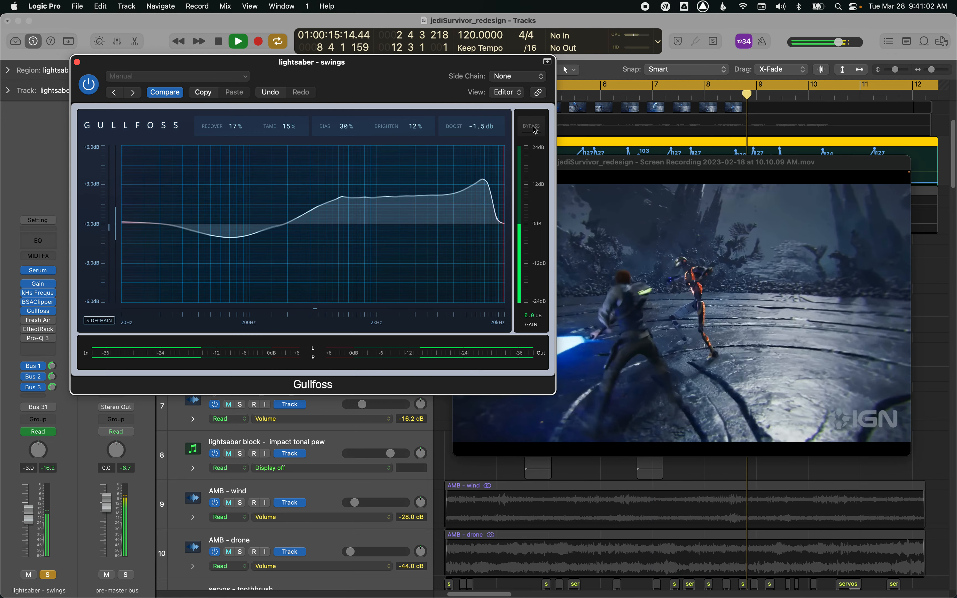
key("space")
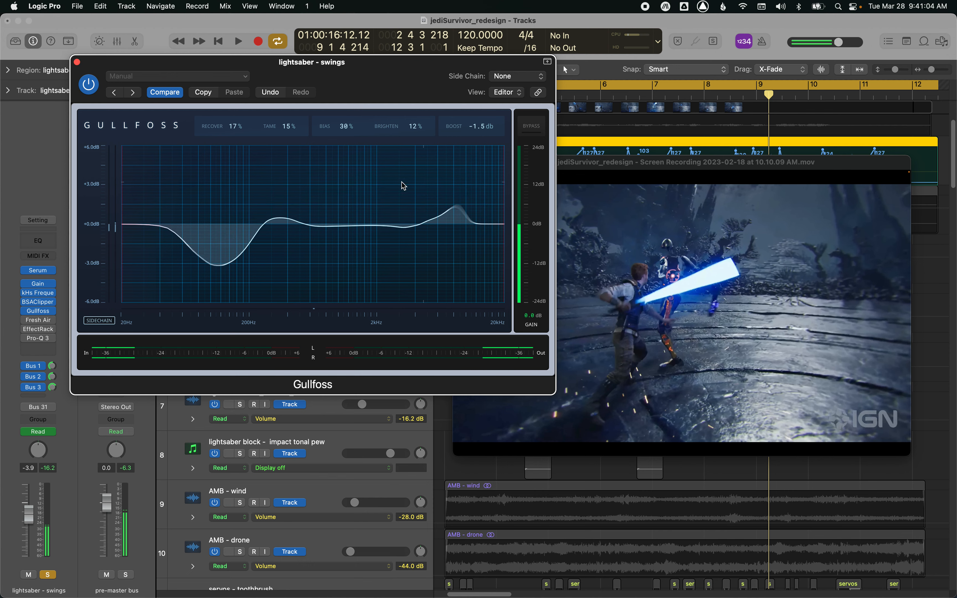
key("space")
left_click(531, 127)
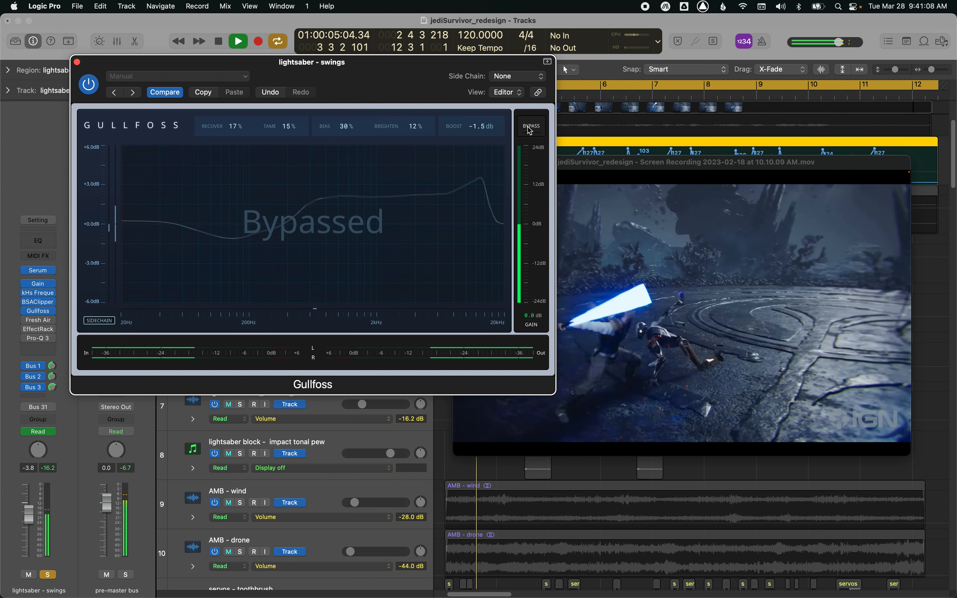
left_click(530, 128)
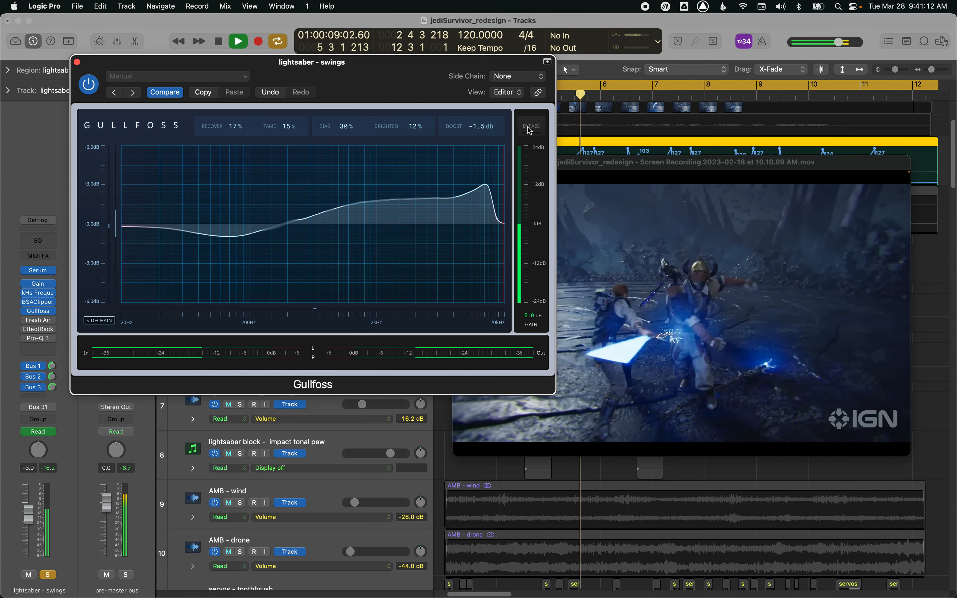
key("space")
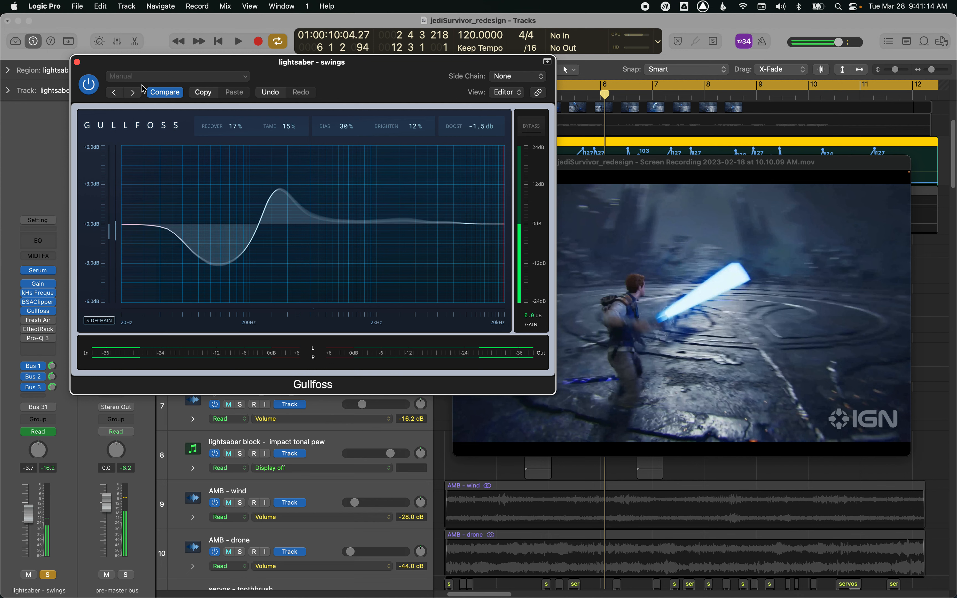
left_click(76, 62)
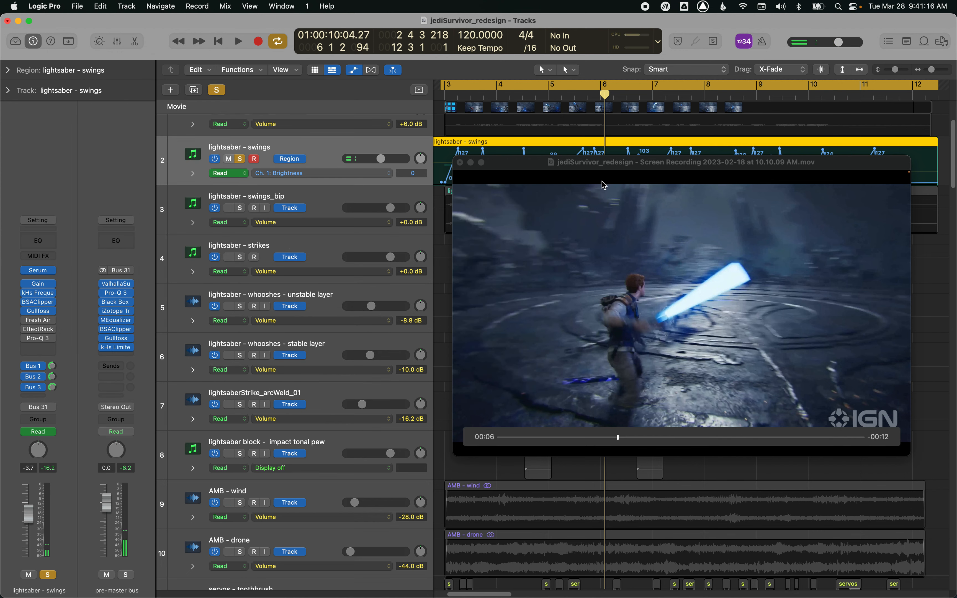
Step: Move the movie window up over the arrangement's upper tracks, beside the track headers
left_click(597, 164)
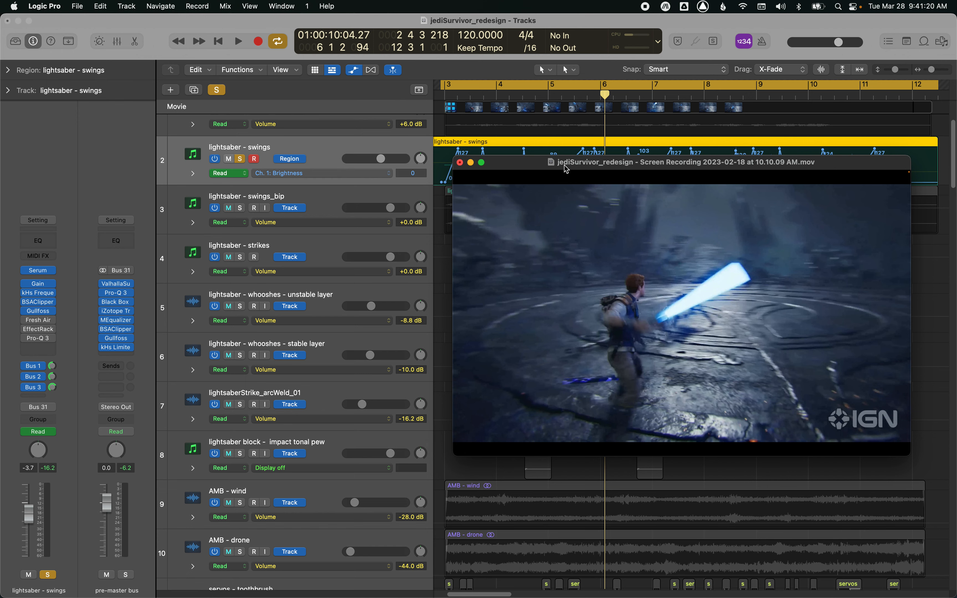
left_click_drag(564, 165, 548, 144)
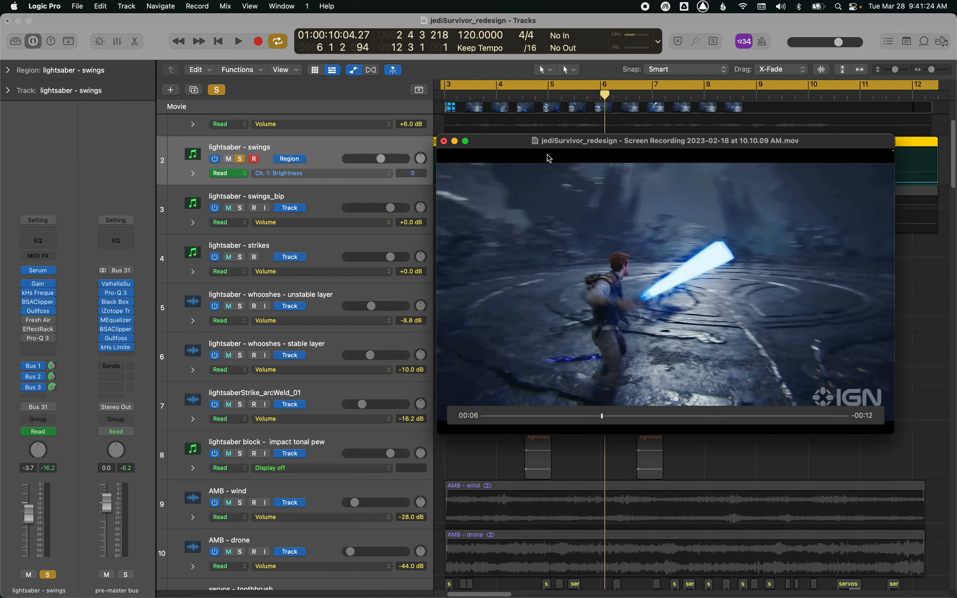
mouse_move(651, 226)
left_click_drag(633, 145, 651, 127)
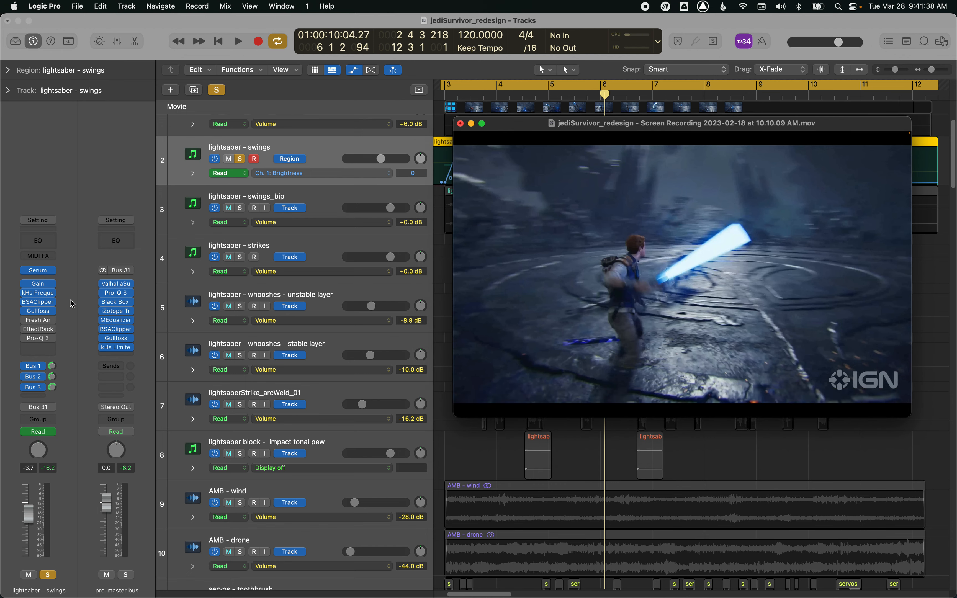
Step: Enable and open Fresh Air on the lightsaber - swings channel and reposition its window
left_click(31, 325)
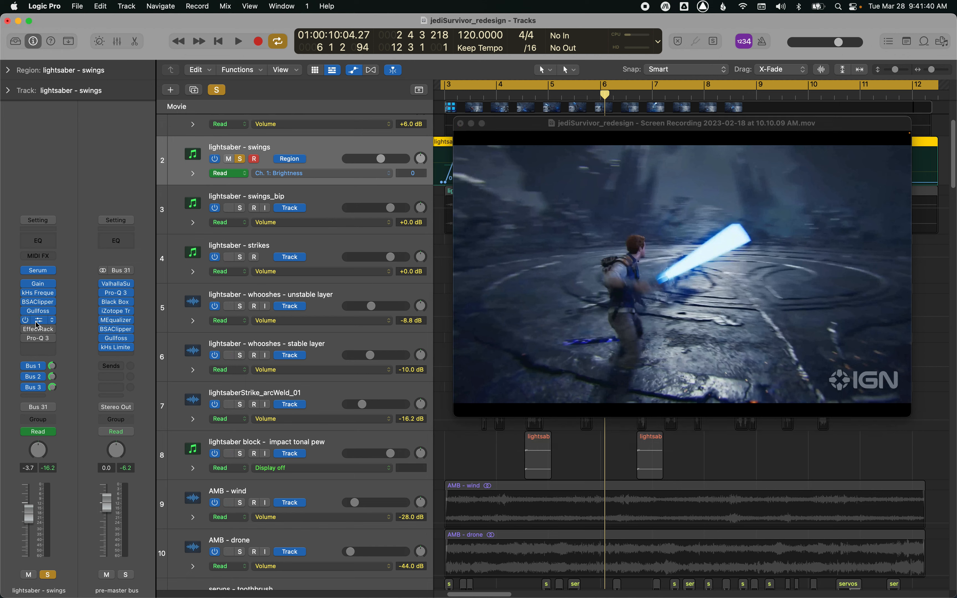
left_click(37, 323)
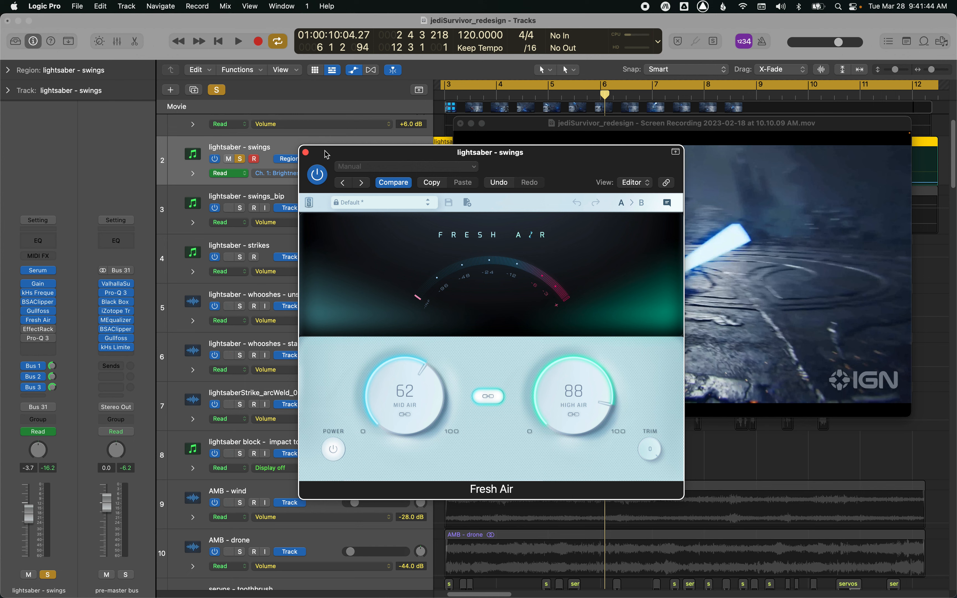
left_click_drag(326, 156, 338, 187)
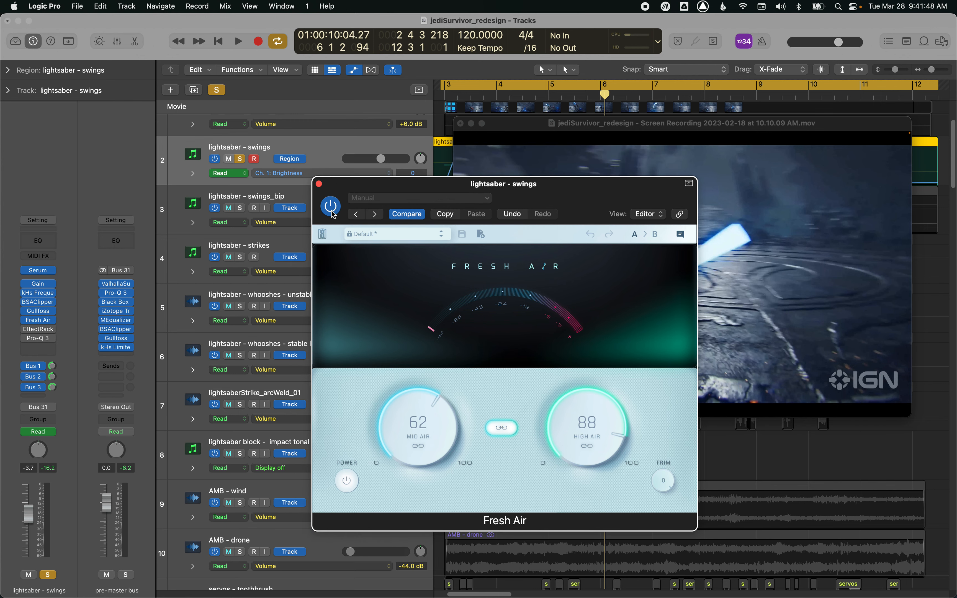
Step: Play the swings while switching Fresh Air's processing off and on, keep its window off the action, and leave processing on
left_click(350, 482)
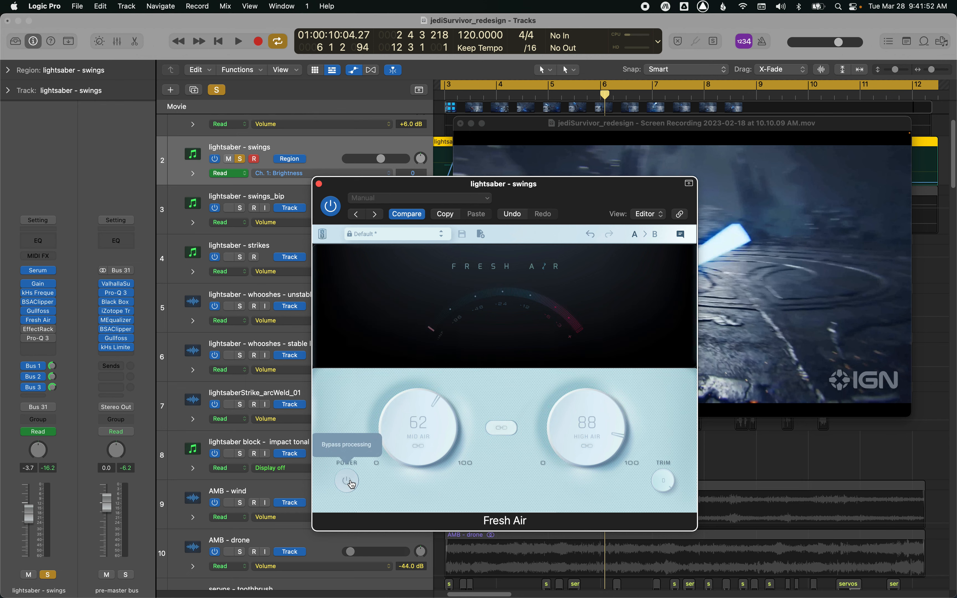
key("space")
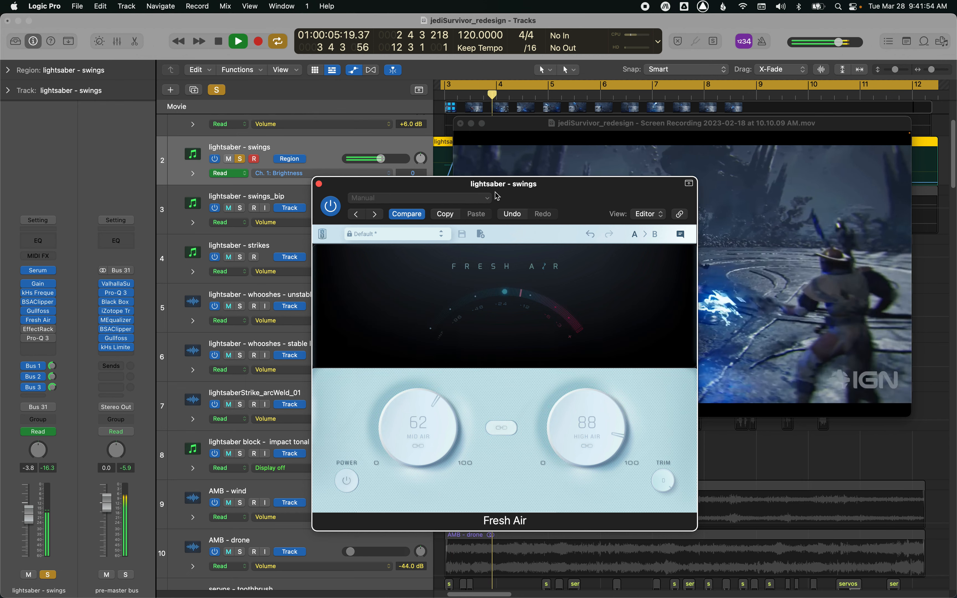
left_click_drag(497, 196, 340, 122)
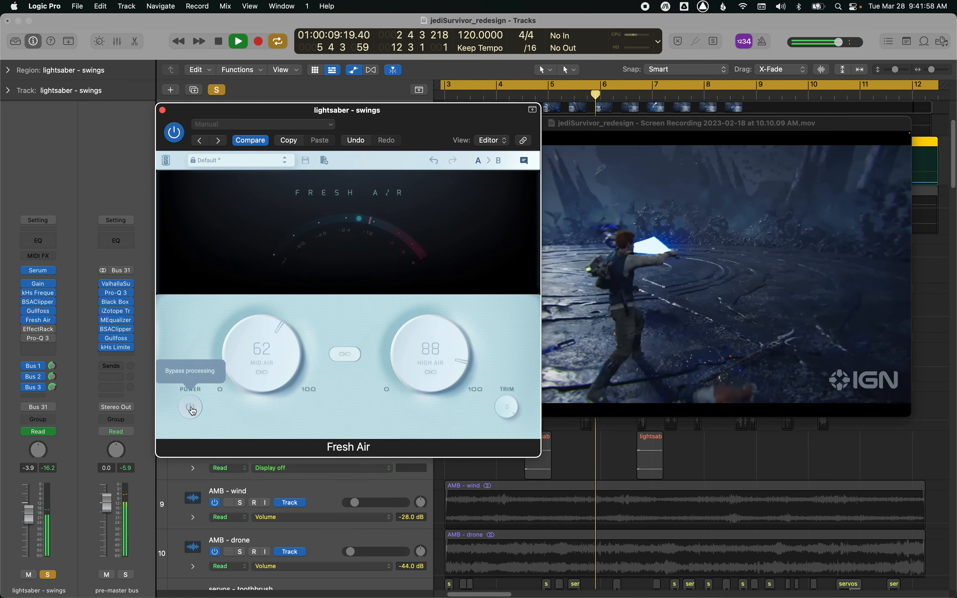
left_click(191, 407)
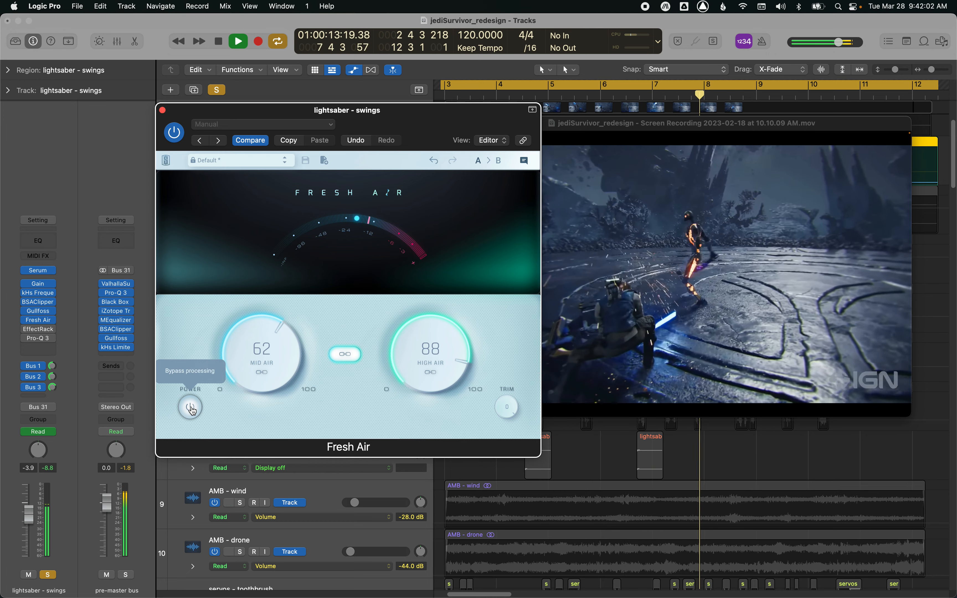
left_click(191, 408)
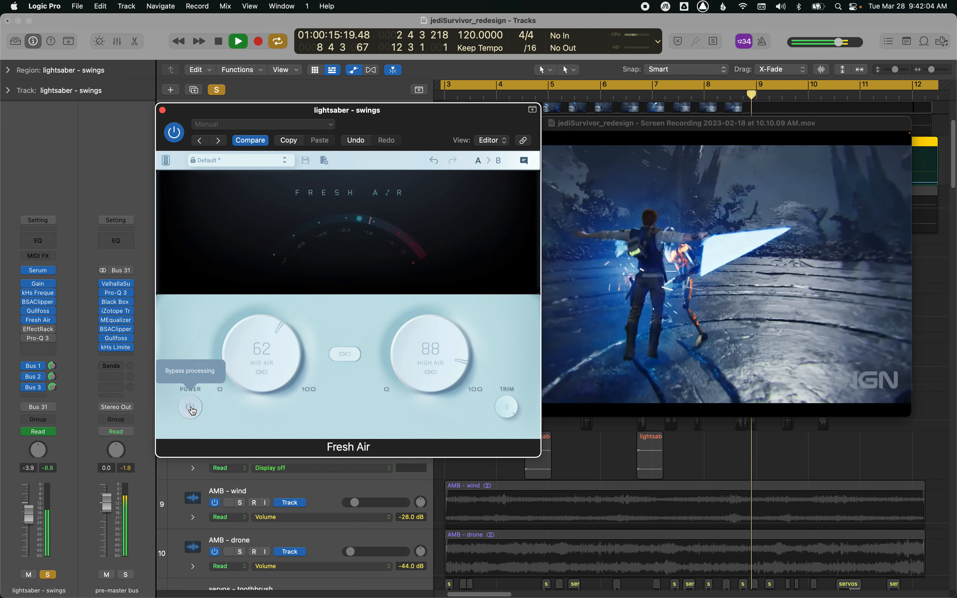
left_click(190, 408)
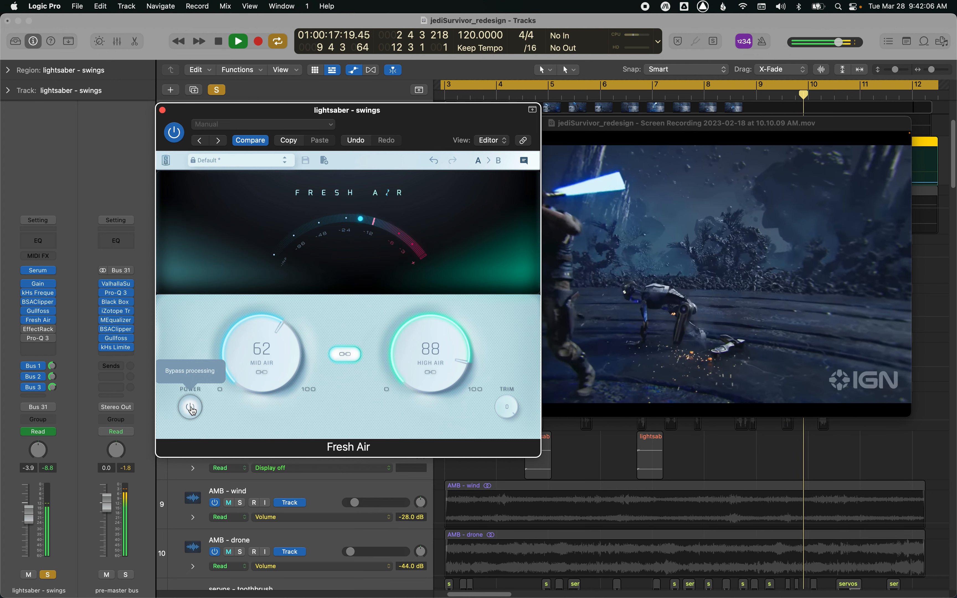
key("space")
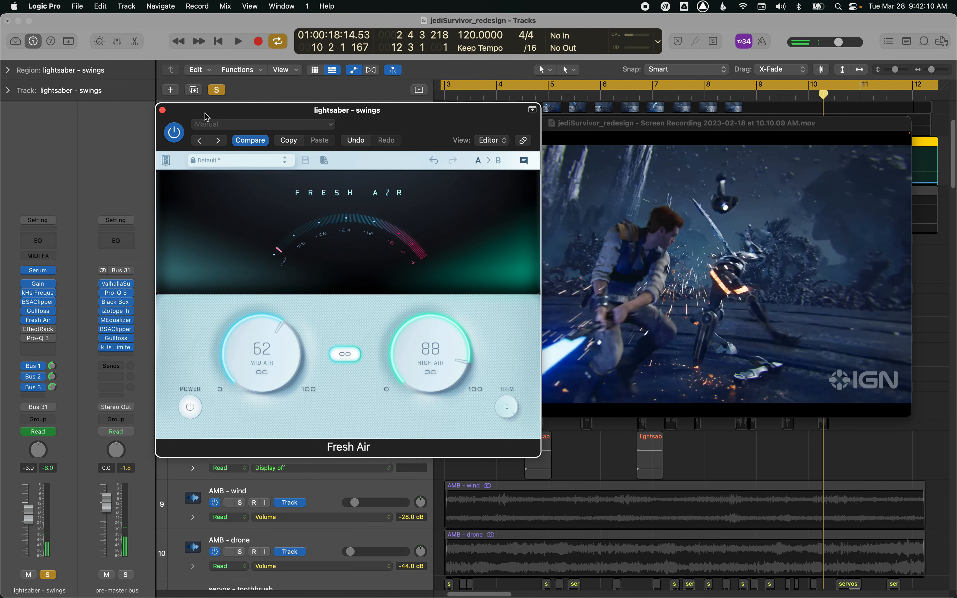
Step: Replay the start of the swings with Fresh Air active and close its window
left_click_drag(205, 114, 297, 104)
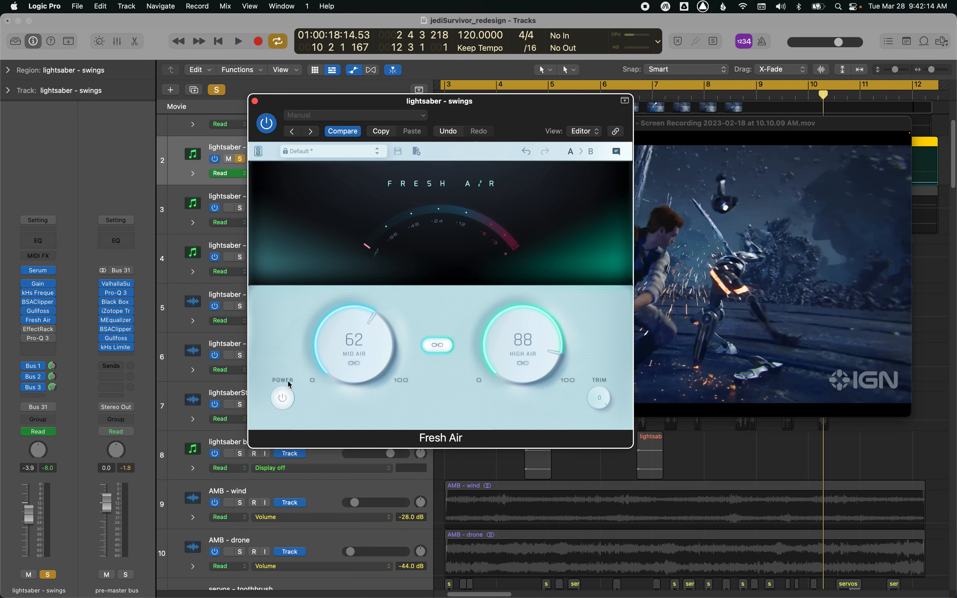
key("space")
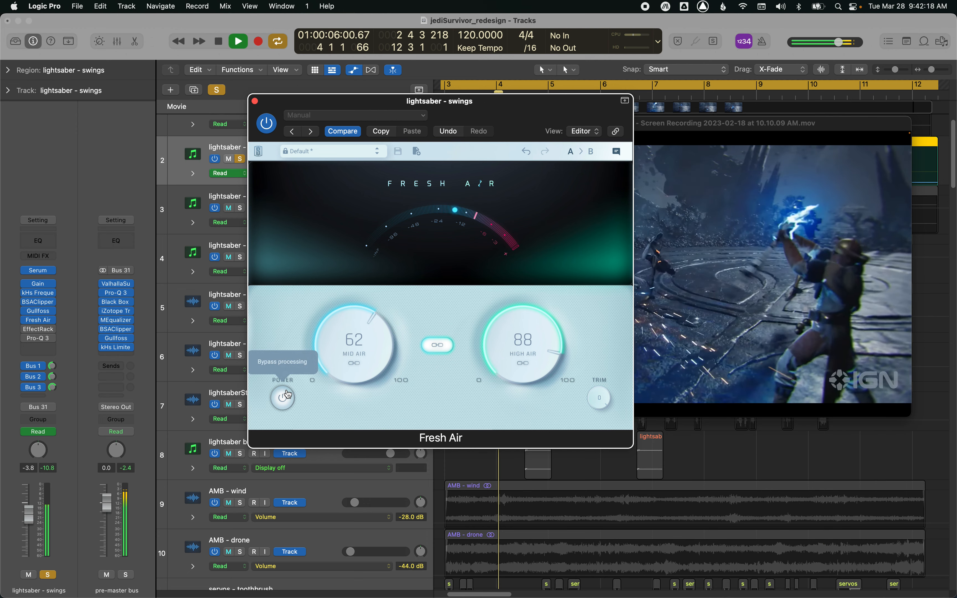
key("space")
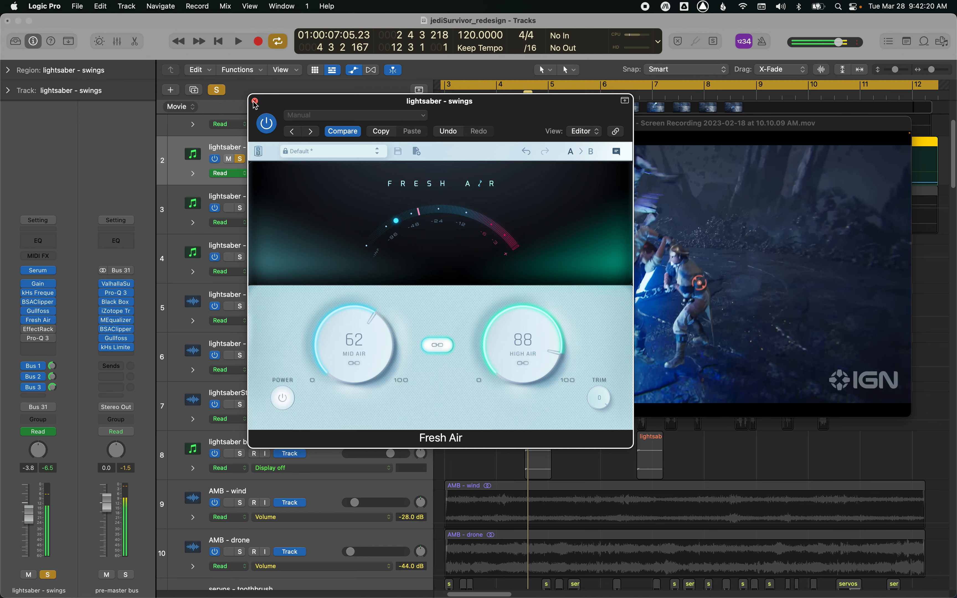
left_click(254, 101)
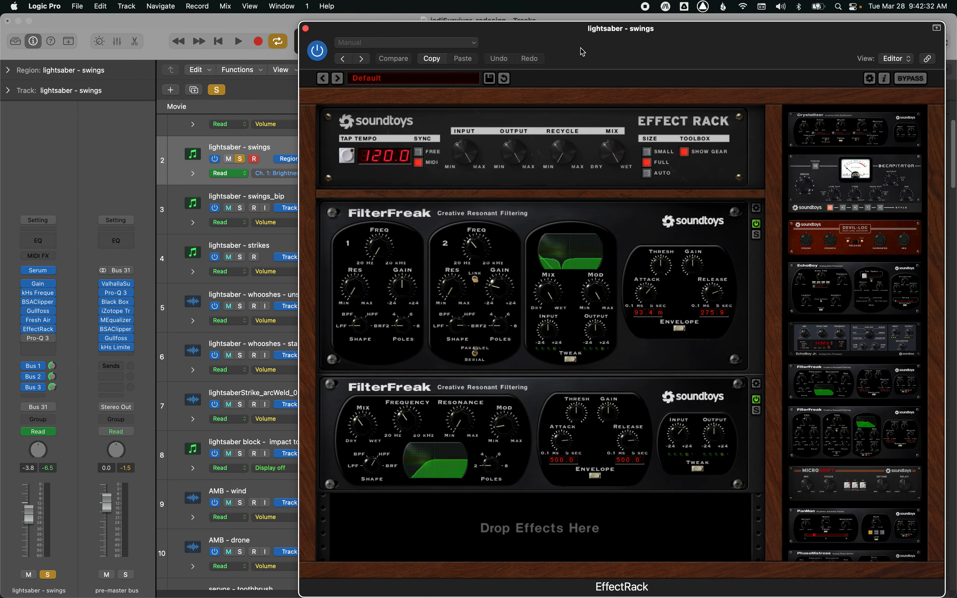
Step: Switch off the lower FilterFreak in the swings channel's EffectRack and arrange the rack and movie windows side by side
left_click_drag(583, 52, 514, 52)
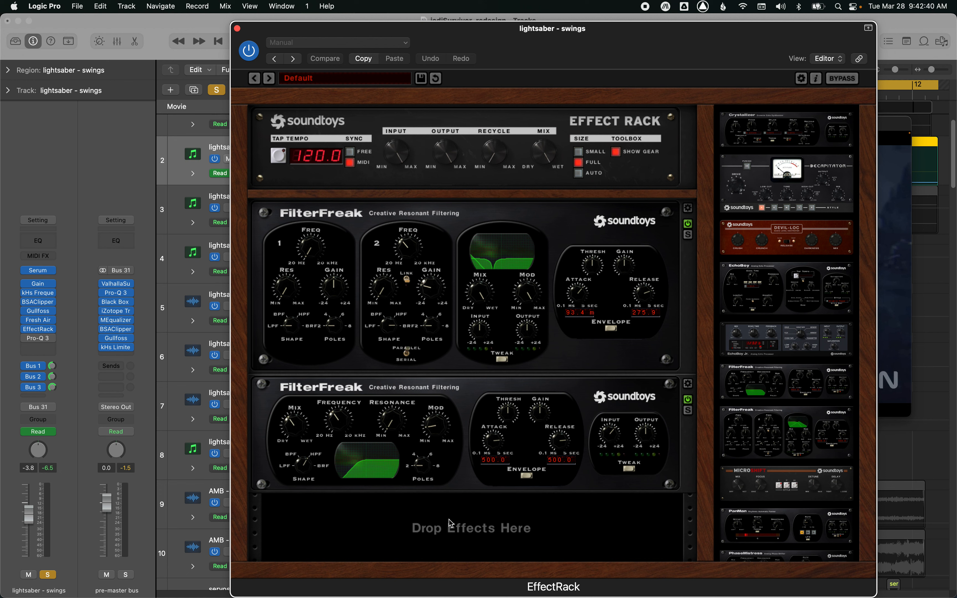
left_click(689, 400)
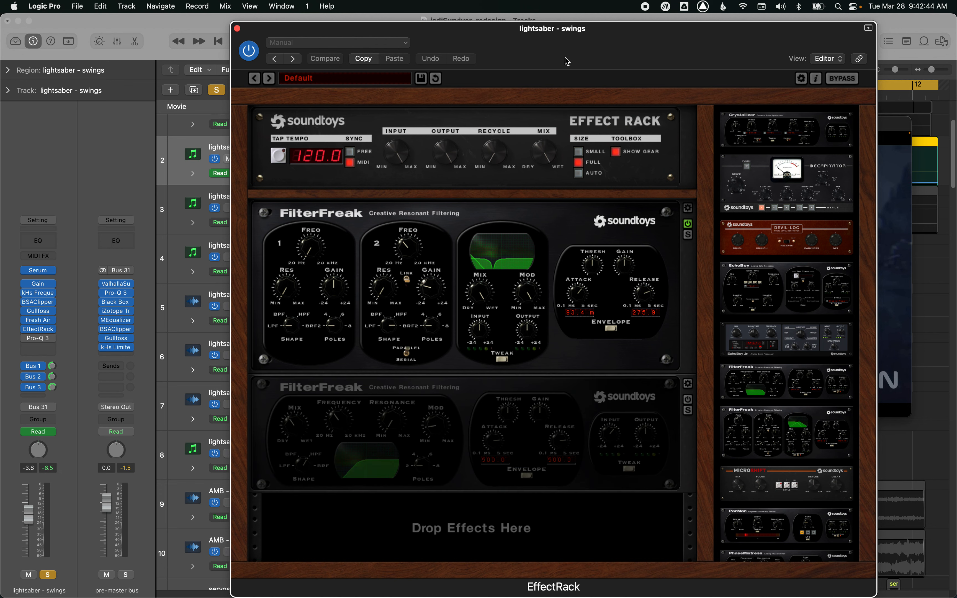
left_click_drag(563, 60, 513, 59)
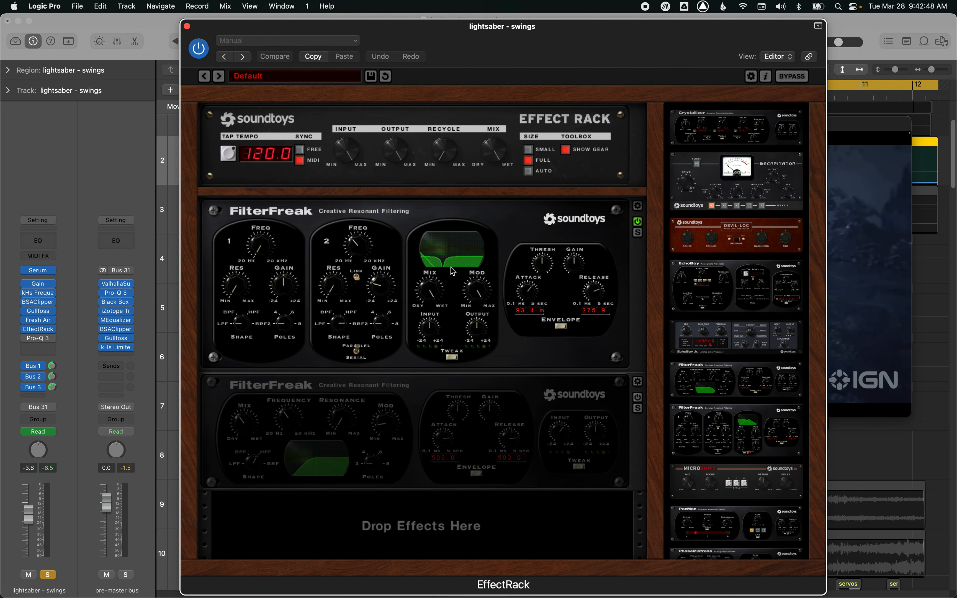
left_click_drag(533, 46, 359, 41)
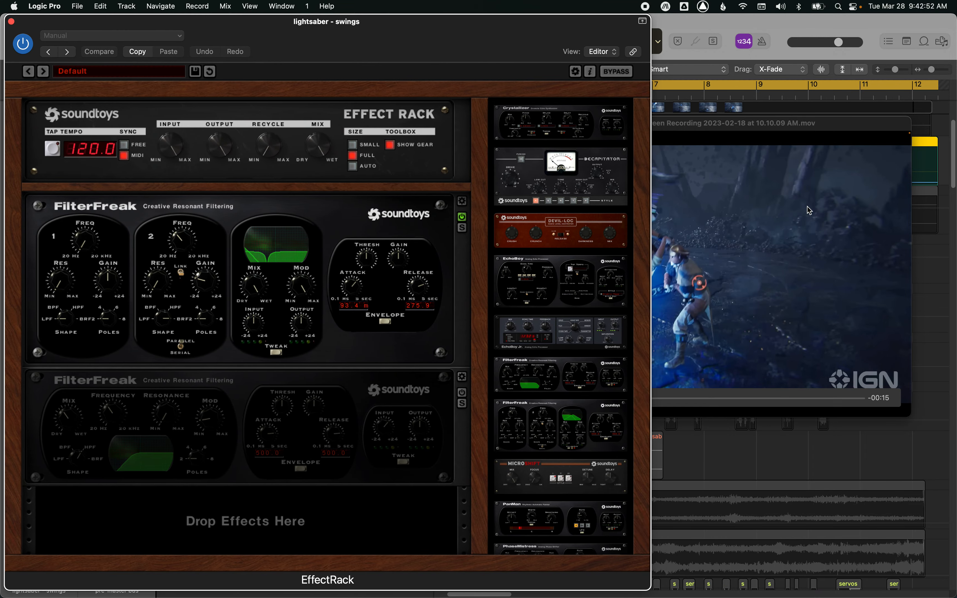
left_click_drag(808, 207, 818, 68)
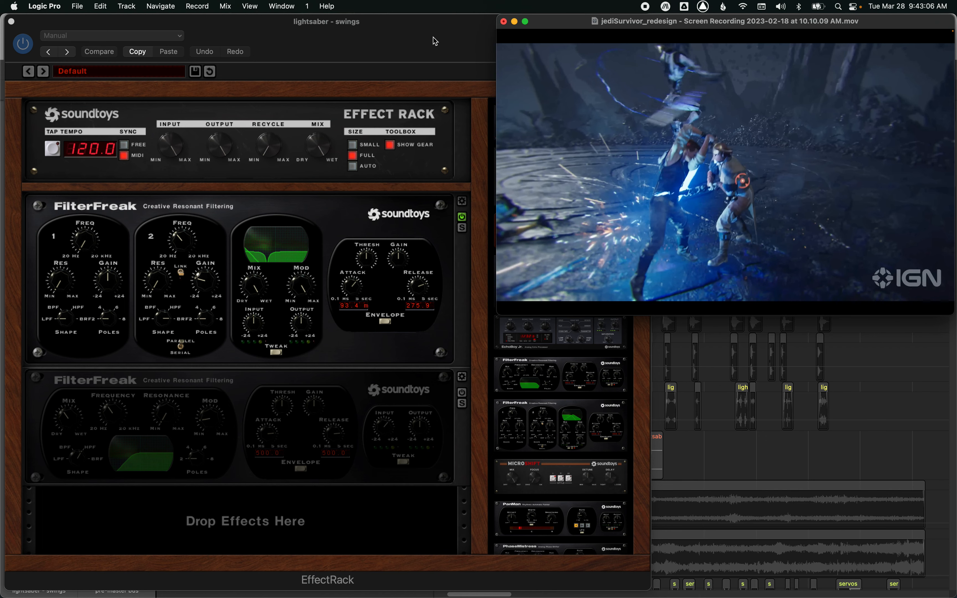
left_click(469, 46)
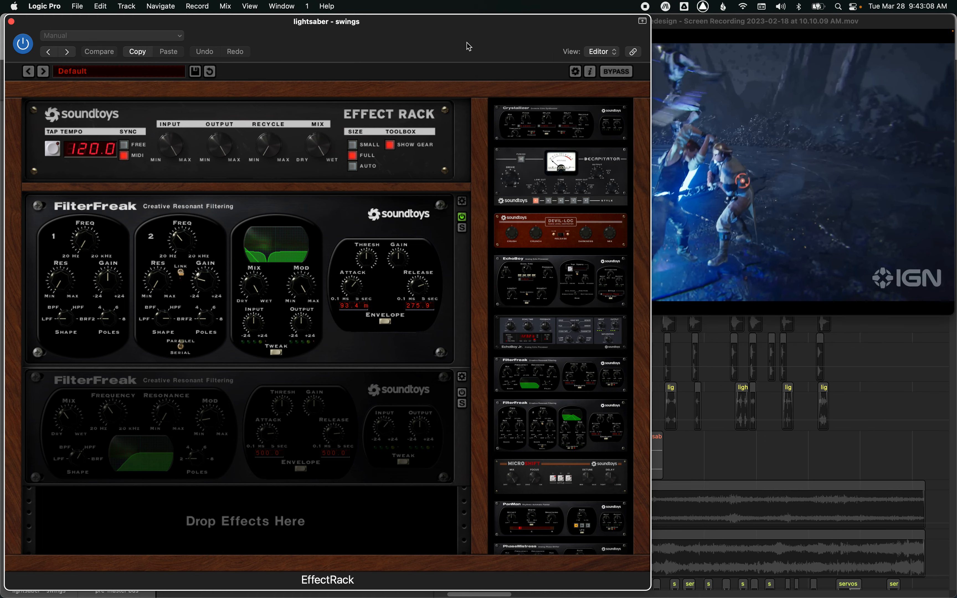
mouse_move(468, 46)
left_mouse_down()
mouse_move(395, 43)
mouse_move(464, 48)
left_mouse_up()
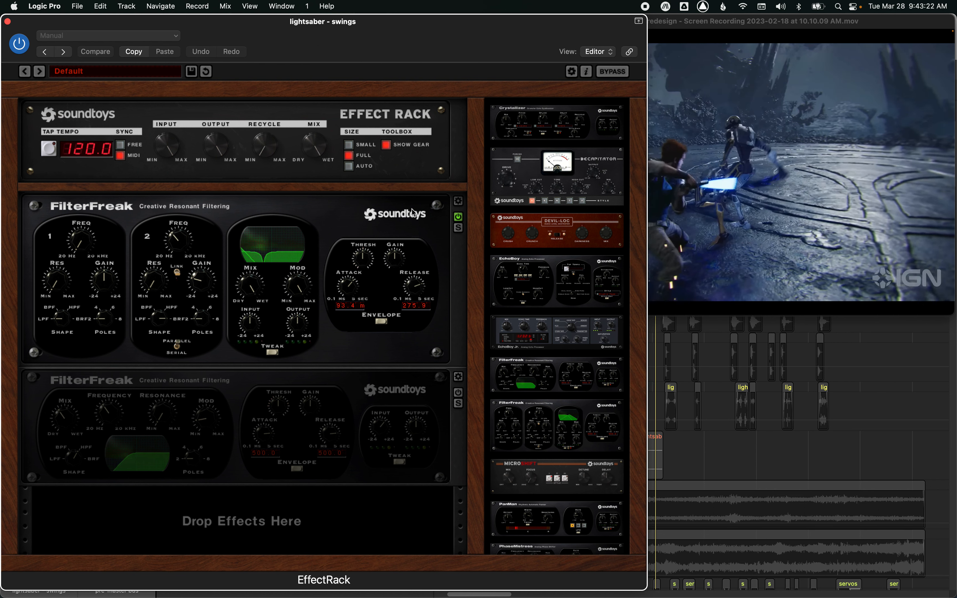
Step: Compare the swings with the upper FilterFreak off and on during playback, leaving it on
left_click(458, 217)
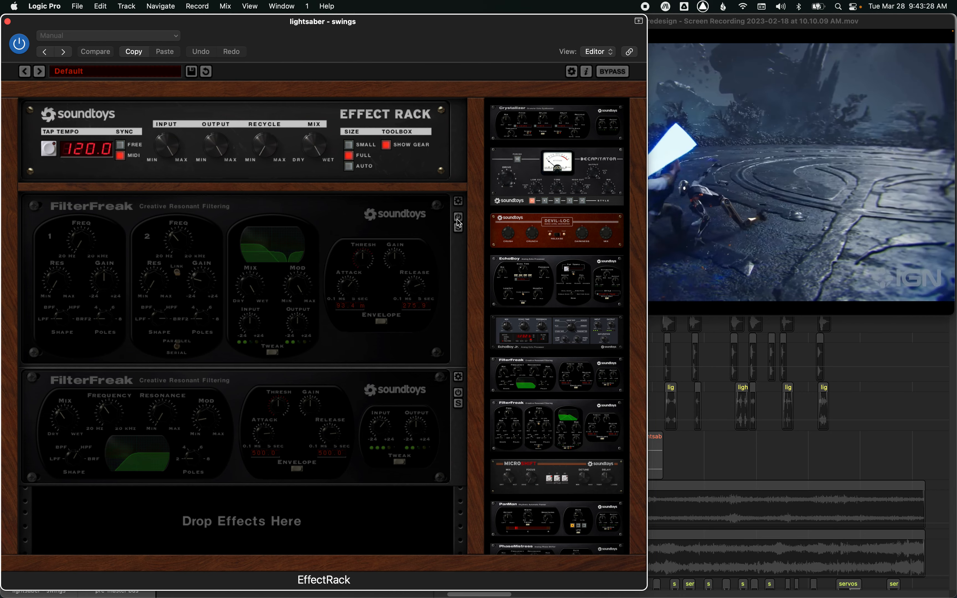
left_click_drag(405, 49, 316, 50)
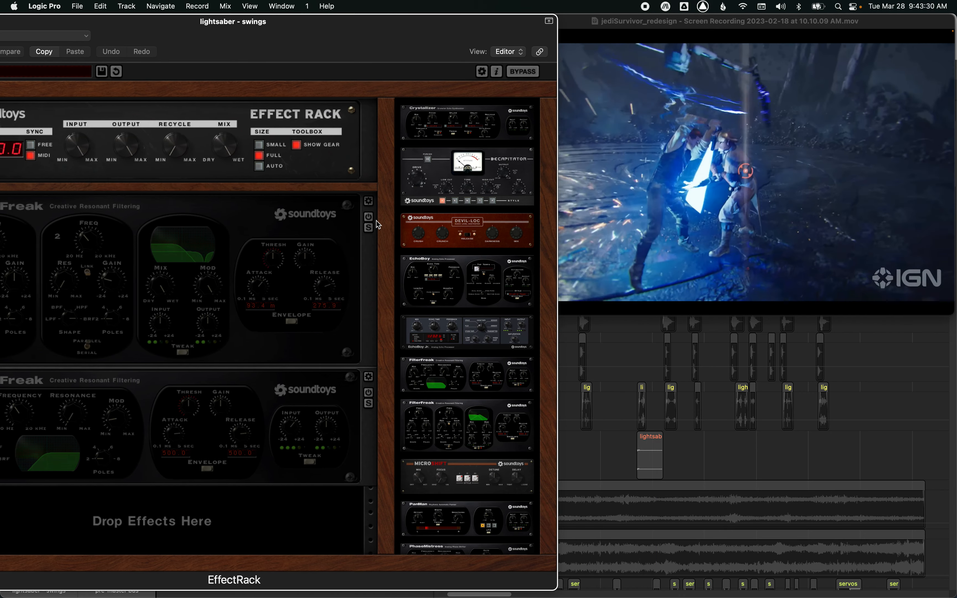
left_click(369, 217)
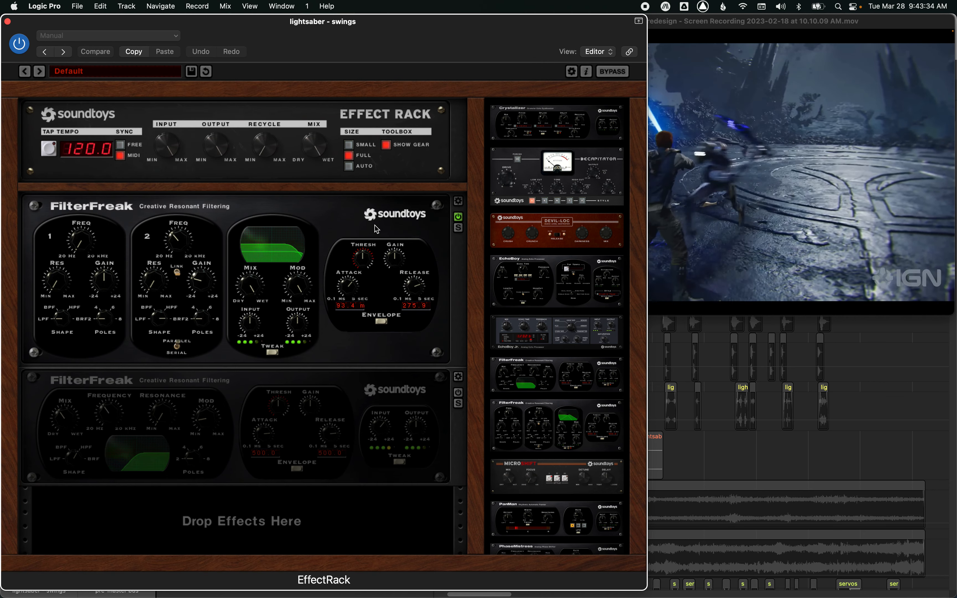
Step: Switch the lower FilterFreak back on, play the swings through both filters and close the EffectRack window
key("space")
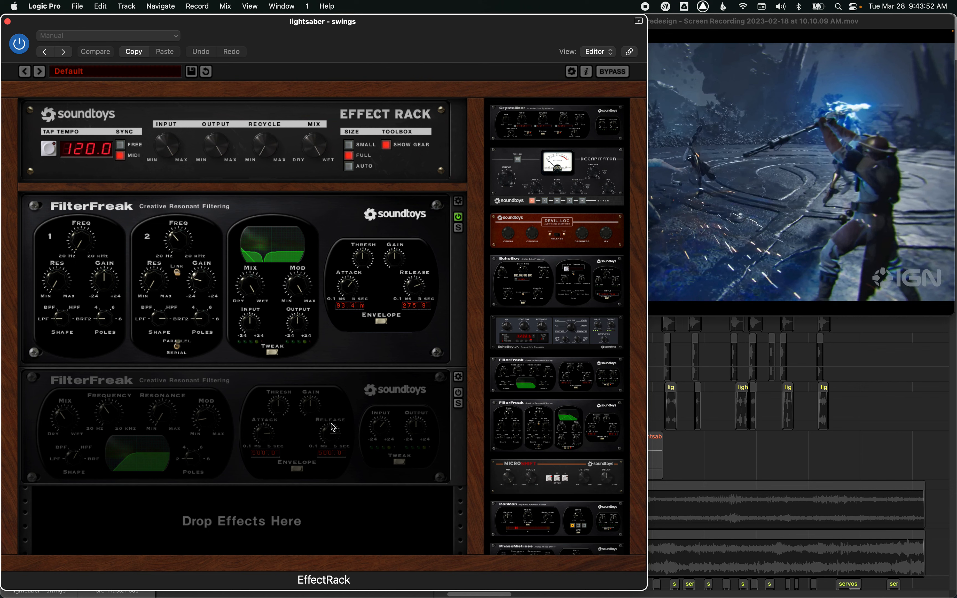
left_click(458, 394)
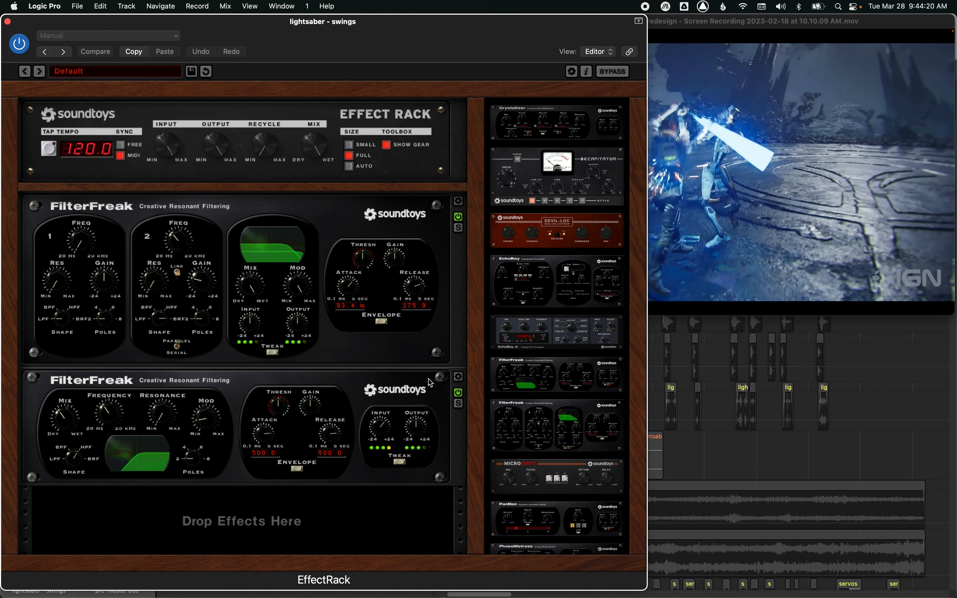
left_click(7, 21)
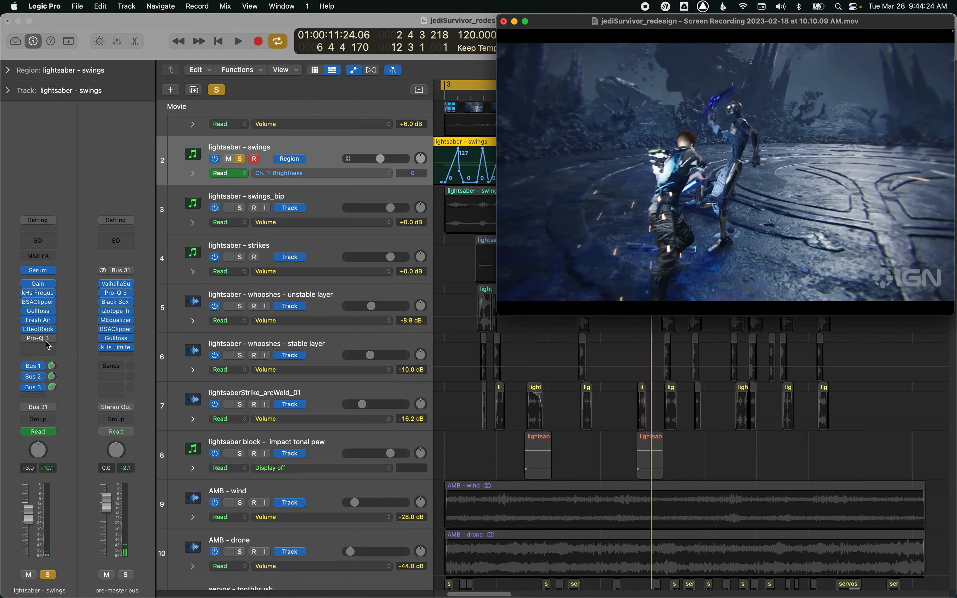
Step: Open and enable Pro-Q 3 on the lightsaber - swings channel and move its window up beside the movie
left_click(38, 340)
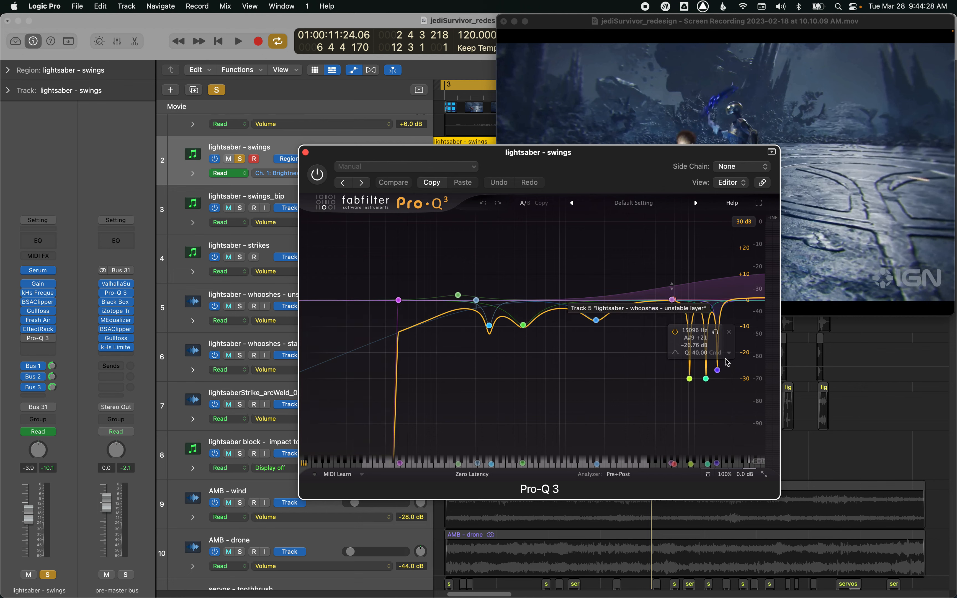
left_click(316, 174)
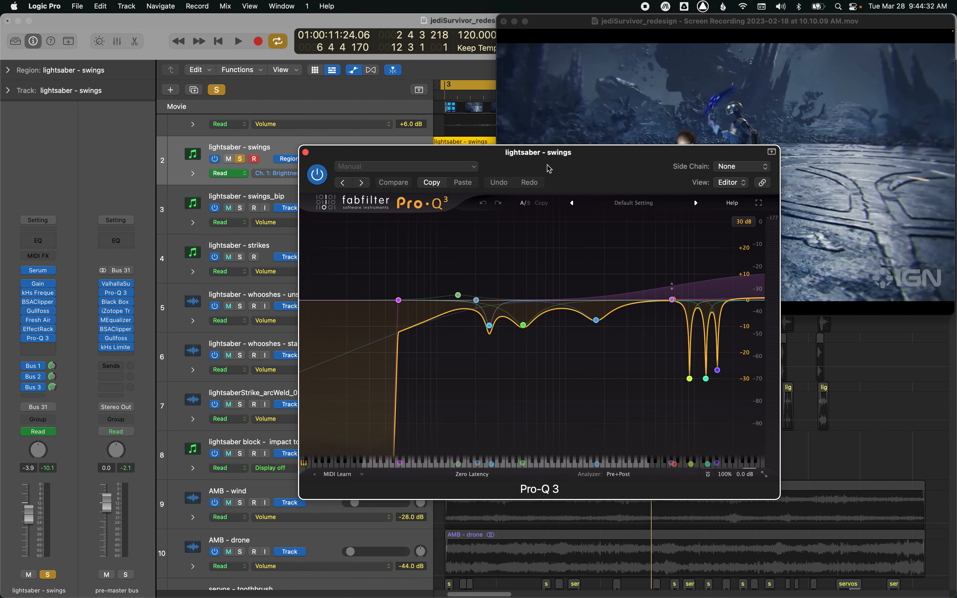
left_click_drag(549, 168, 465, 134)
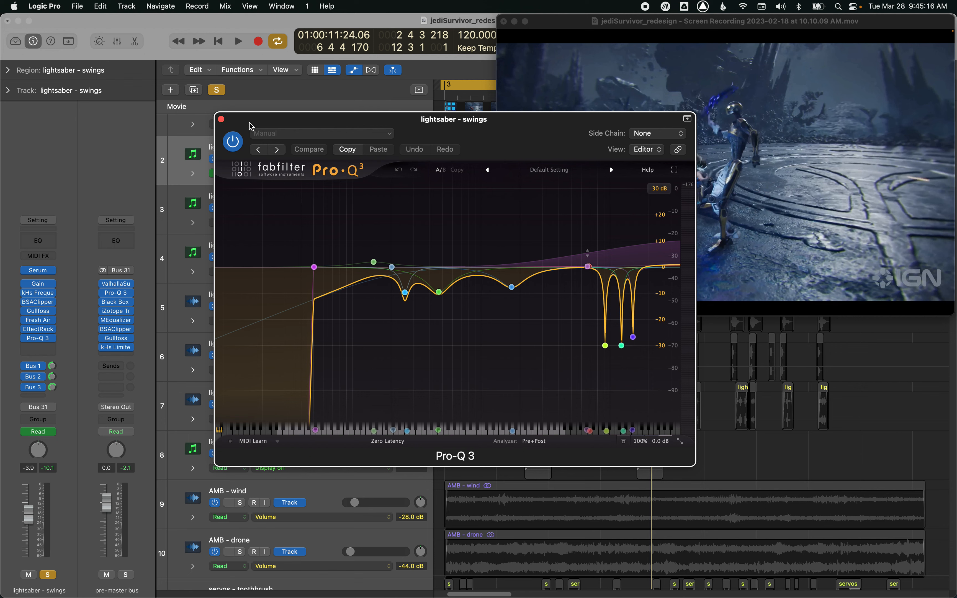
double_click(240, 115)
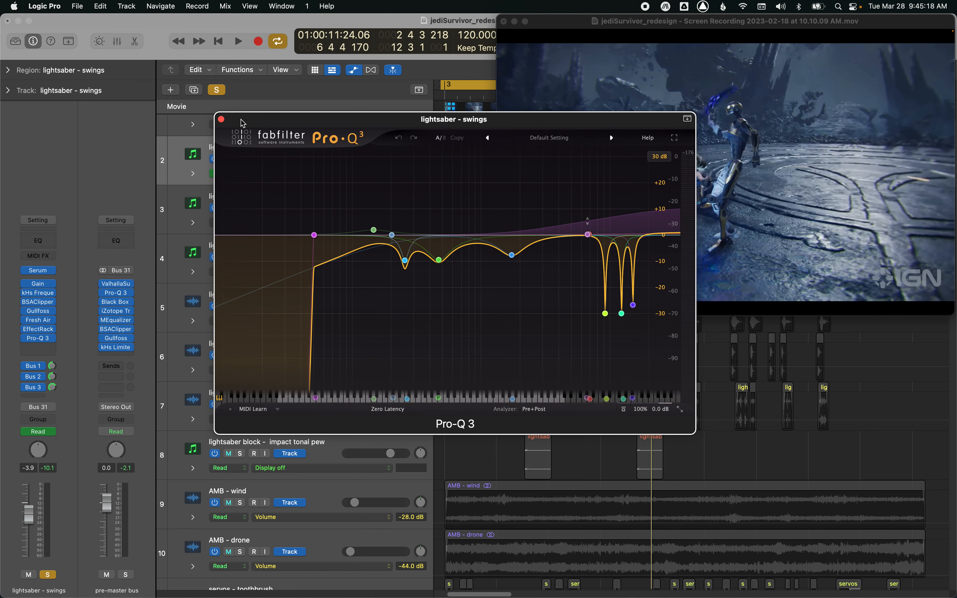
double_click(242, 118)
left_click_drag(357, 123, 302, 56)
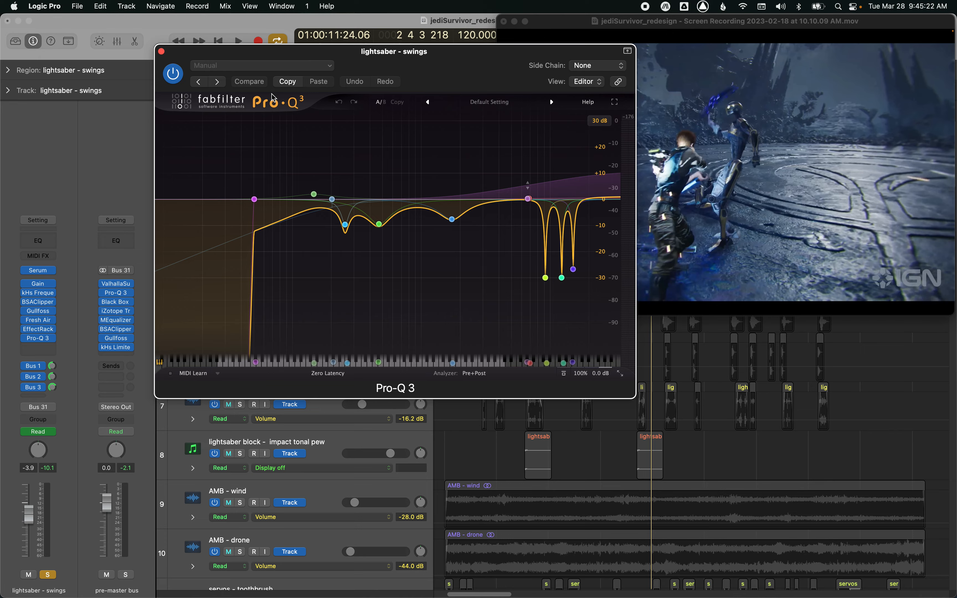
Step: Play the swings with Pro-Q 3 active, separate its window from the movie, and return focus to the EQ after stopping
key("space")
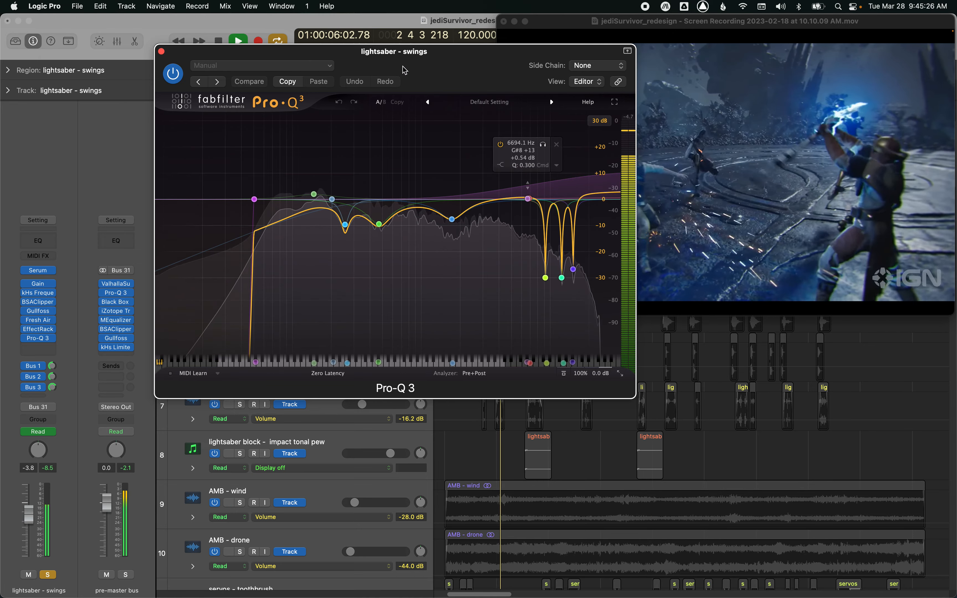
left_click_drag(405, 71, 275, 59)
left_click_drag(562, 22, 583, 32)
key("space")
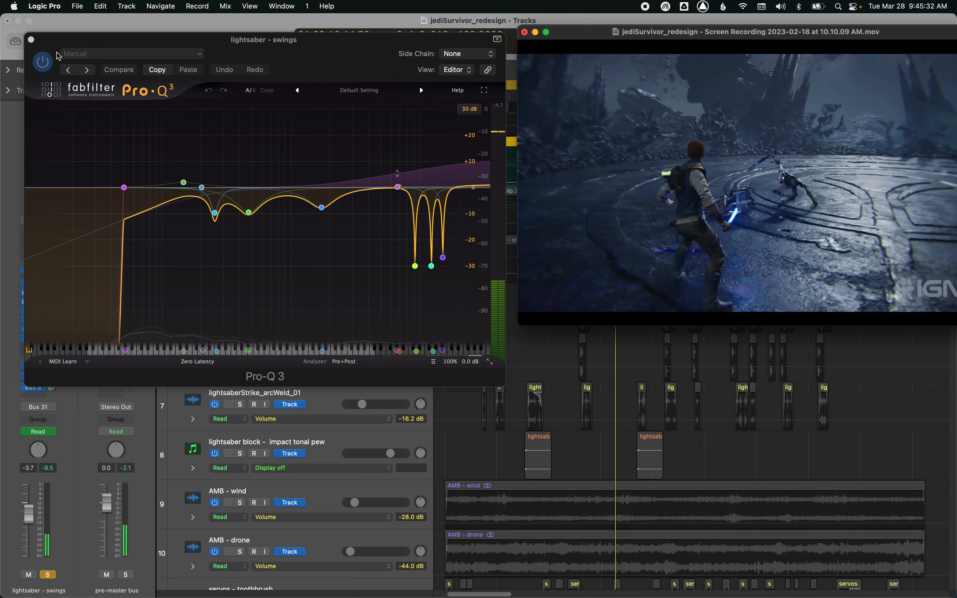
left_click(48, 55)
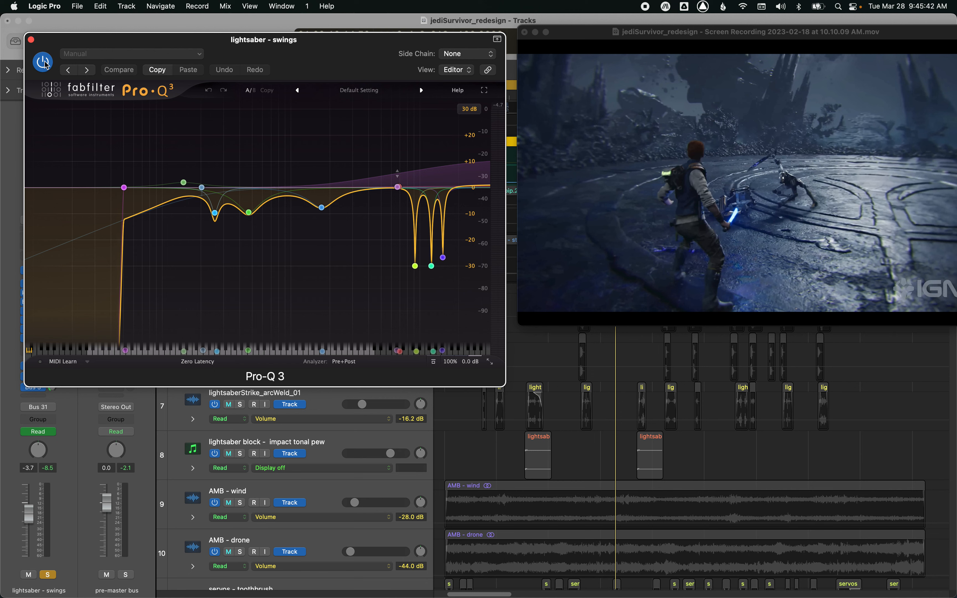
Step: Compare the swings with Pro-Q 3 bypassed and active during playback, leave it on, and close its window
key("space")
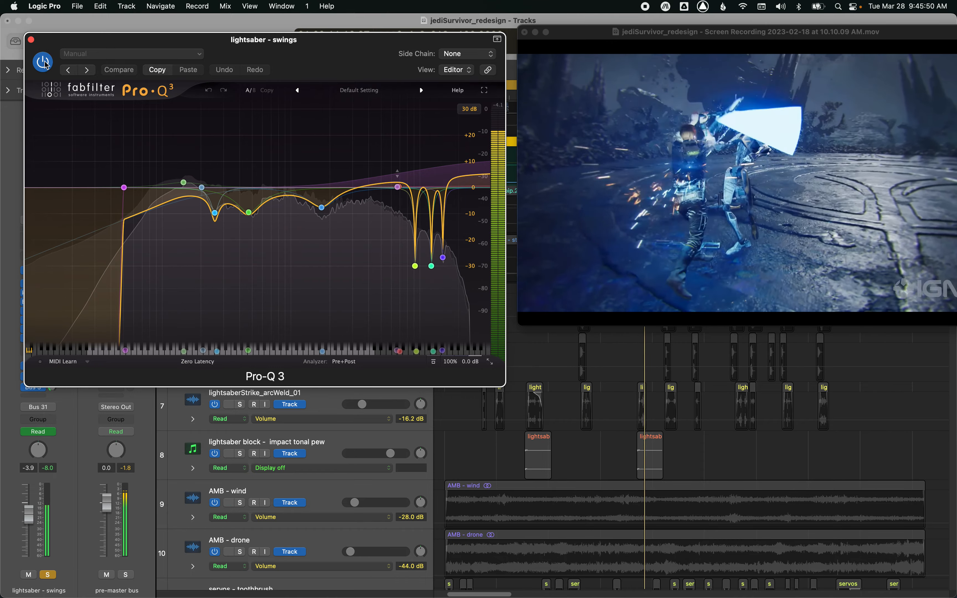
left_click(44, 62)
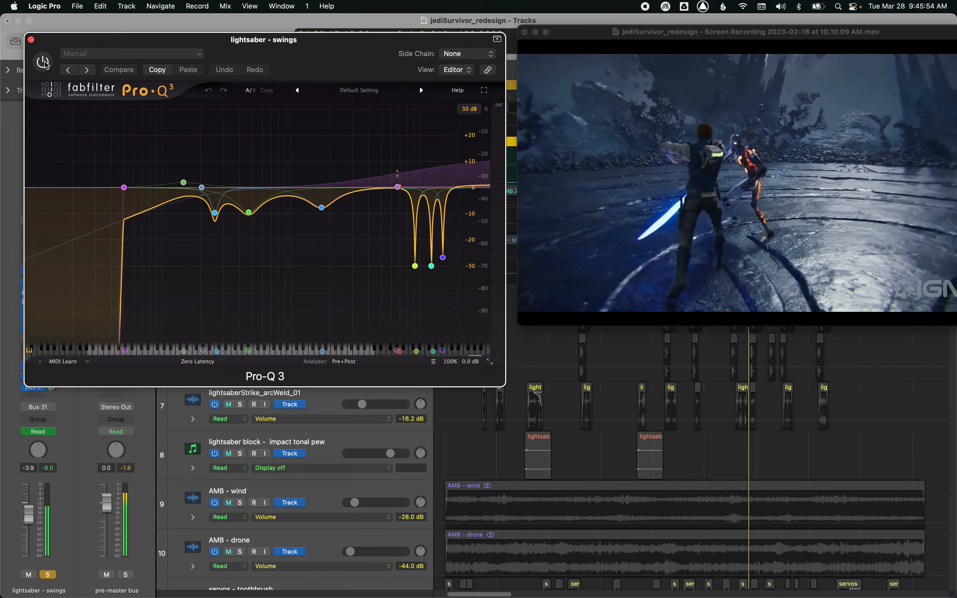
left_click(44, 63)
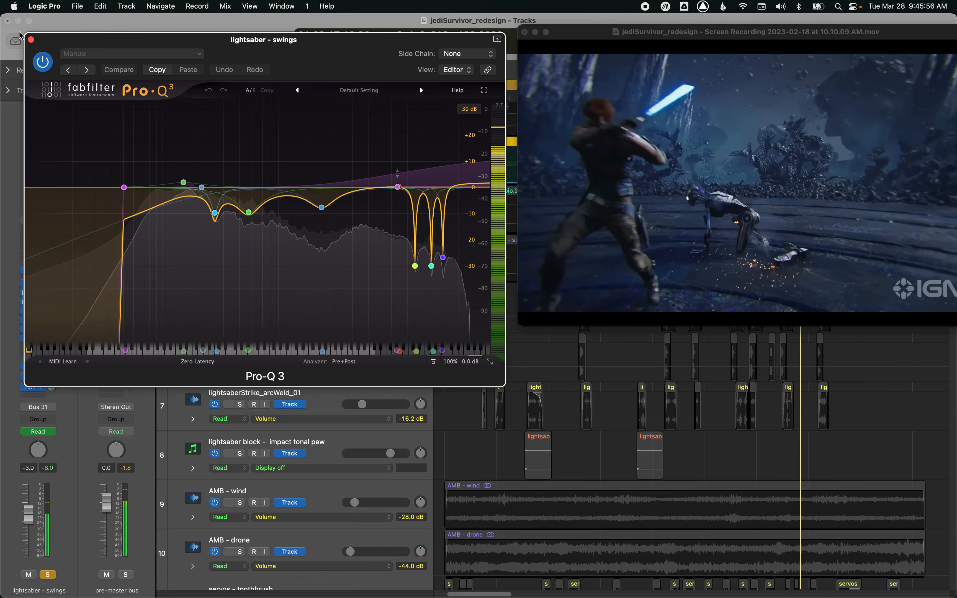
left_click(31, 40)
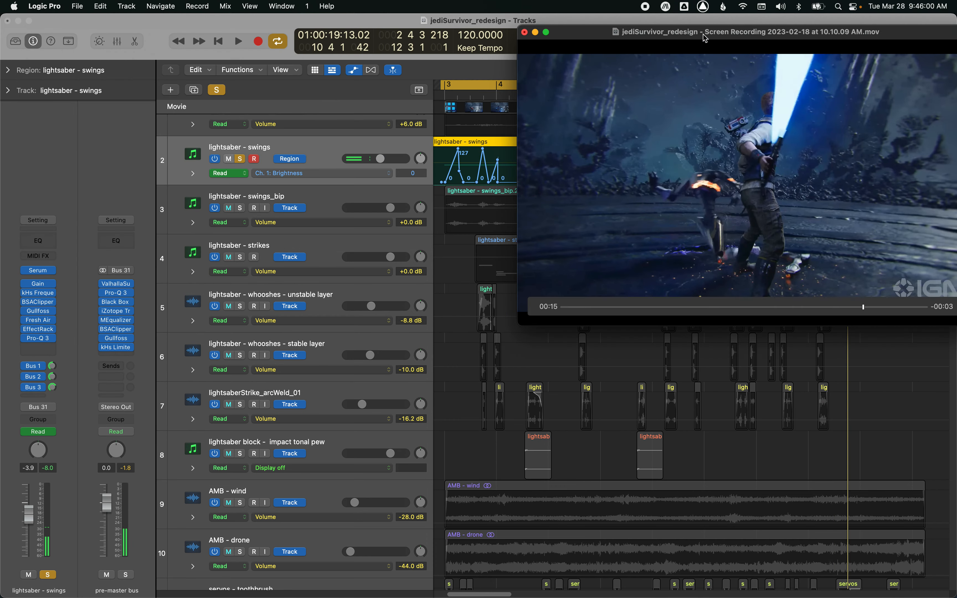
Step: Zoom the arrangement to fit the lightsaber - swings region and close the floating movie window
left_click_drag(695, 32, 513, 294)
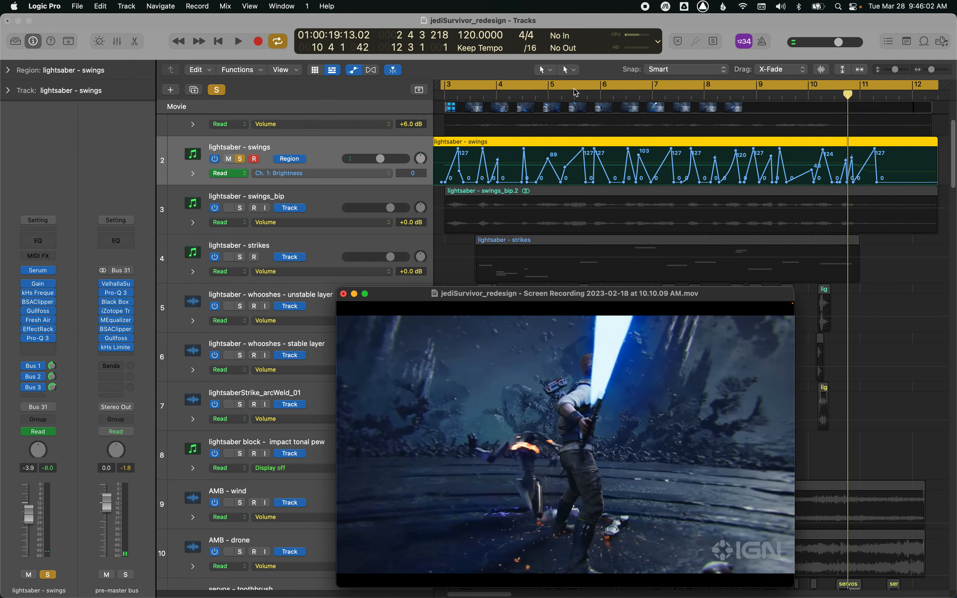
left_click(588, 147)
key("z")
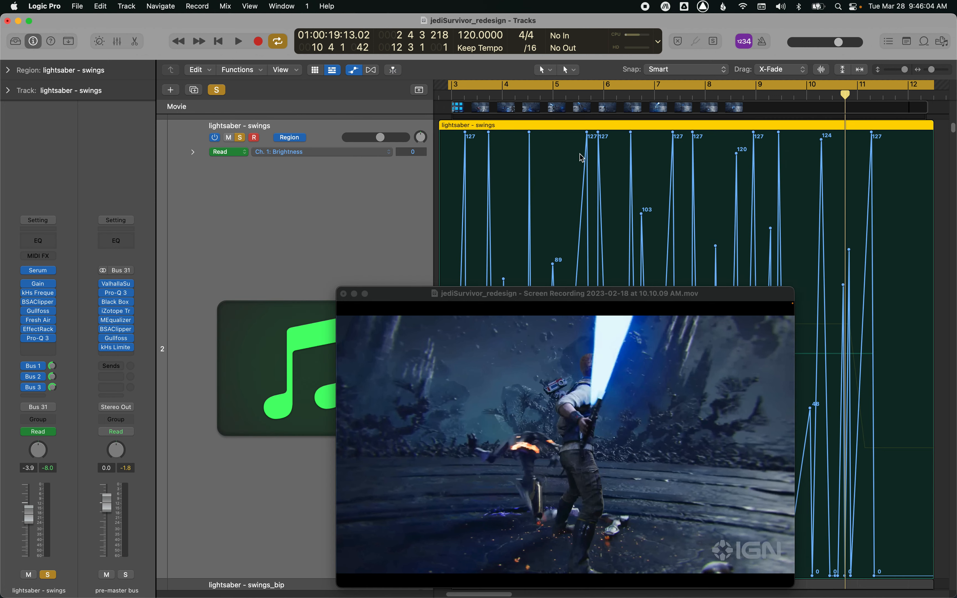
left_click(343, 294)
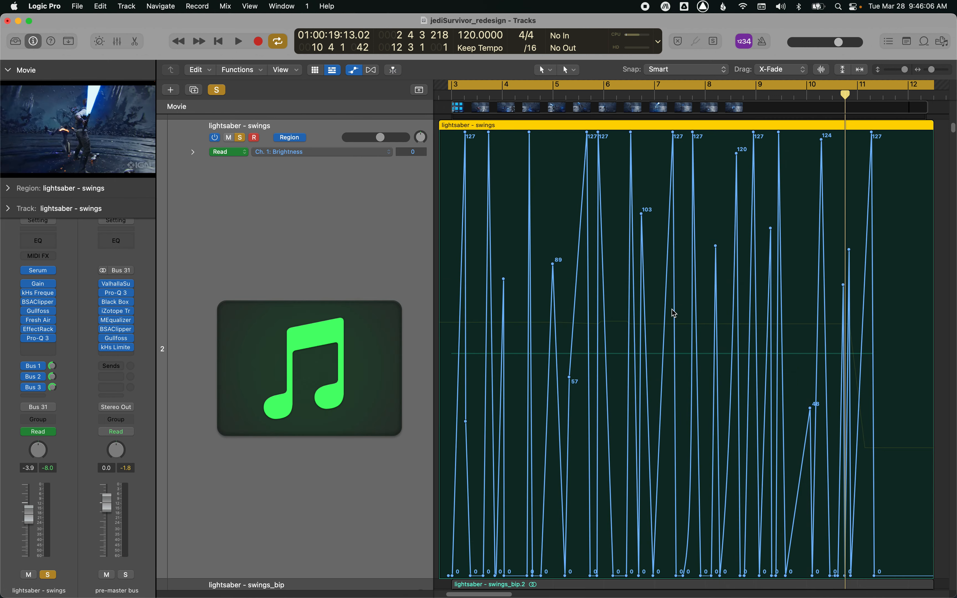
Step: Examine the Brightness automation curve of the lightsaber - swings region closely between bars 9 and 10
scroll(708, 318, "left", 5)
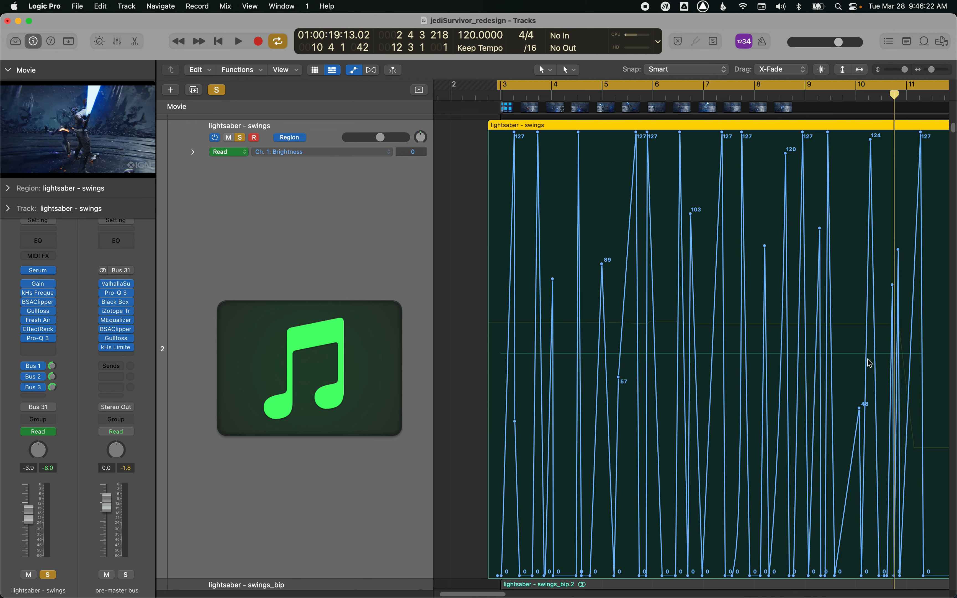
key("super+Right")
key("super+Right")
key("super+Right")
key("super+Right")
key("super+Right")
key("super+Right")
key("super+Right")
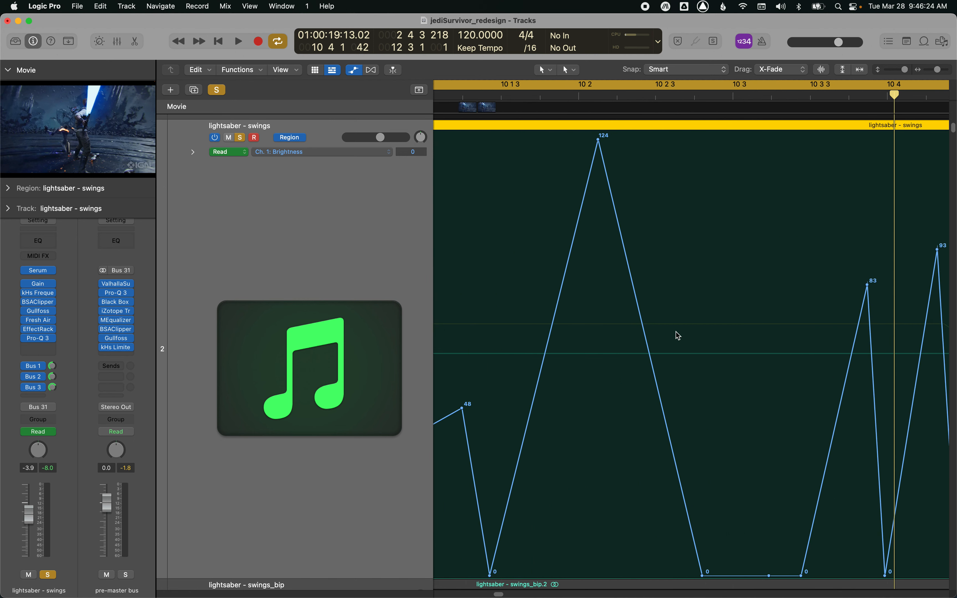
scroll(631, 393, "left", 6)
scroll(626, 397, "left", 2)
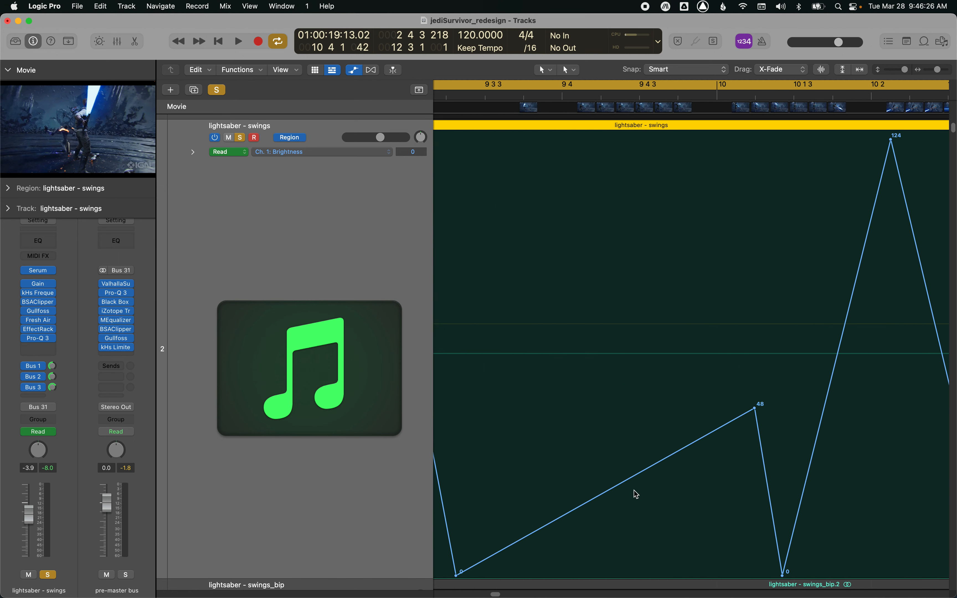
key("super+Left")
key("super+Left")
key("super+Left")
key("super+Left")
key("super+Left")
key("super+Left")
key("super+Left")
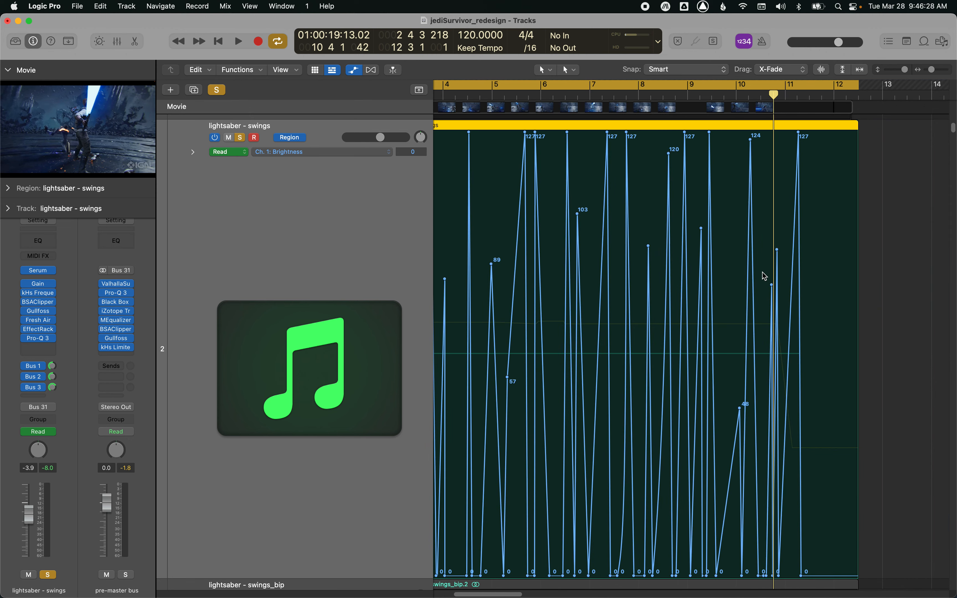
Step: Switch the solo from lightsaber - swings to lightsaber - swings_bip and play the bounced audio briefly
key("super+Up")
key("super+Up")
key("super+Up")
scroll(679, 241, "left", 4)
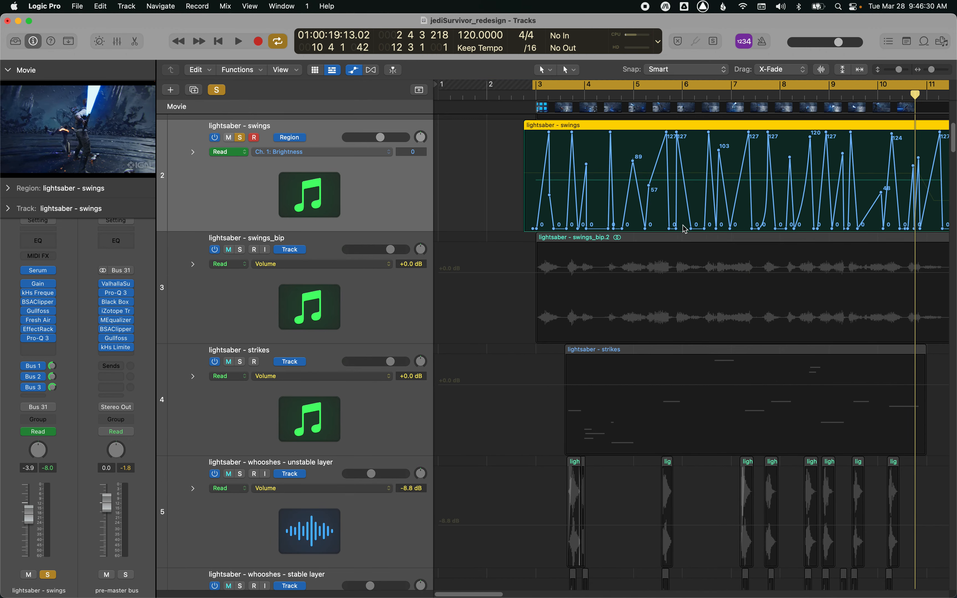
scroll(689, 226, "right", 1)
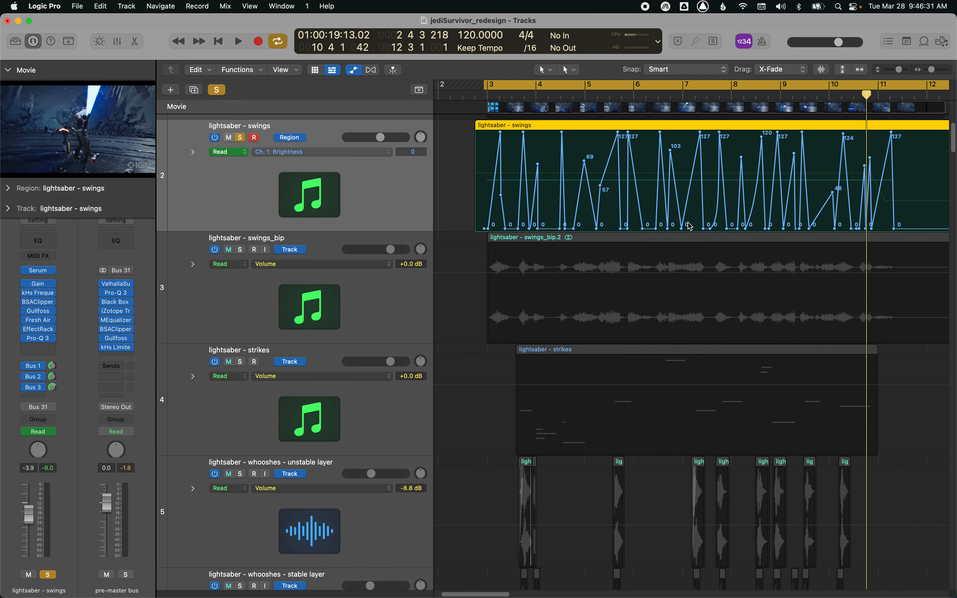
left_click(395, 205)
key("s")
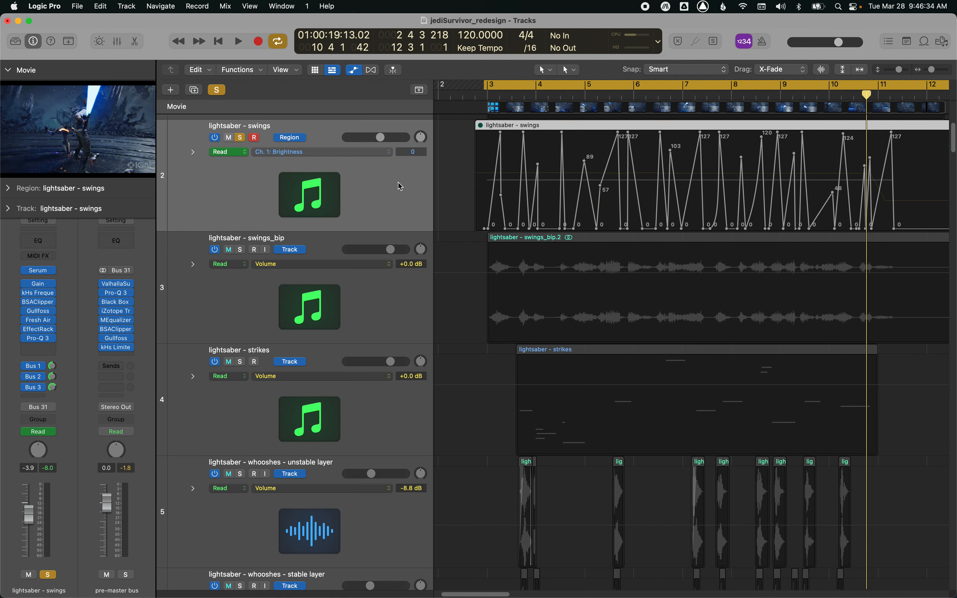
left_click(414, 292)
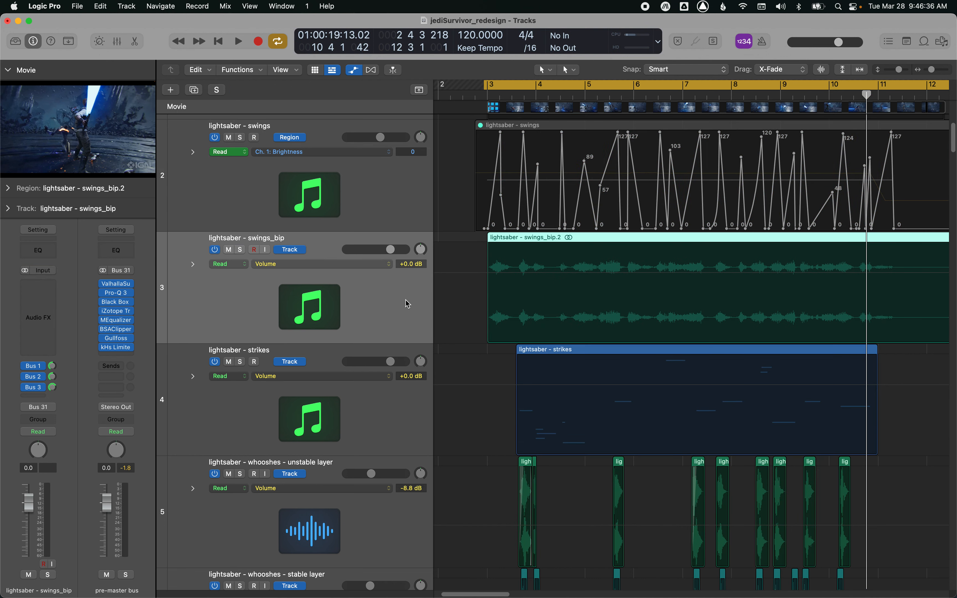
key("s")
key("space")
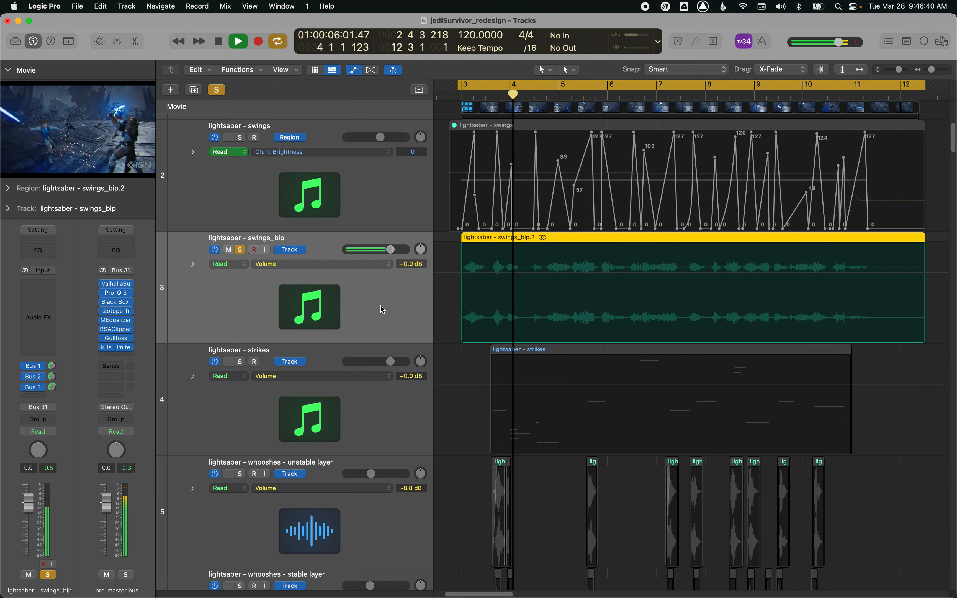
key("space")
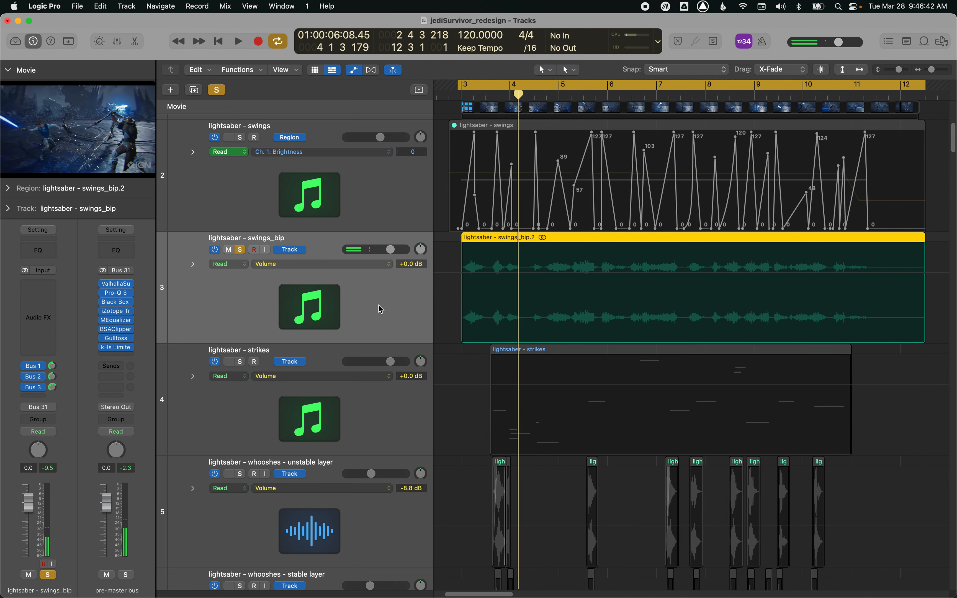
Step: Remove the solo from lightsaber - swings_bip and solo only the lightsaber - strikes track
scroll(389, 321, "down", 2)
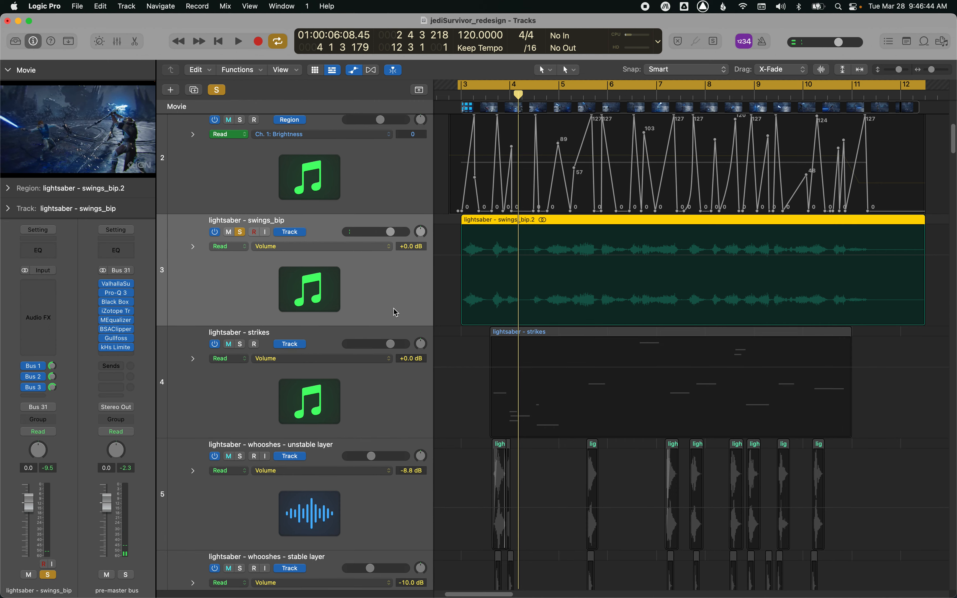
left_click(402, 389)
key("s")
left_click(401, 265)
key("s")
left_click(391, 386)
key("s")
key("s")
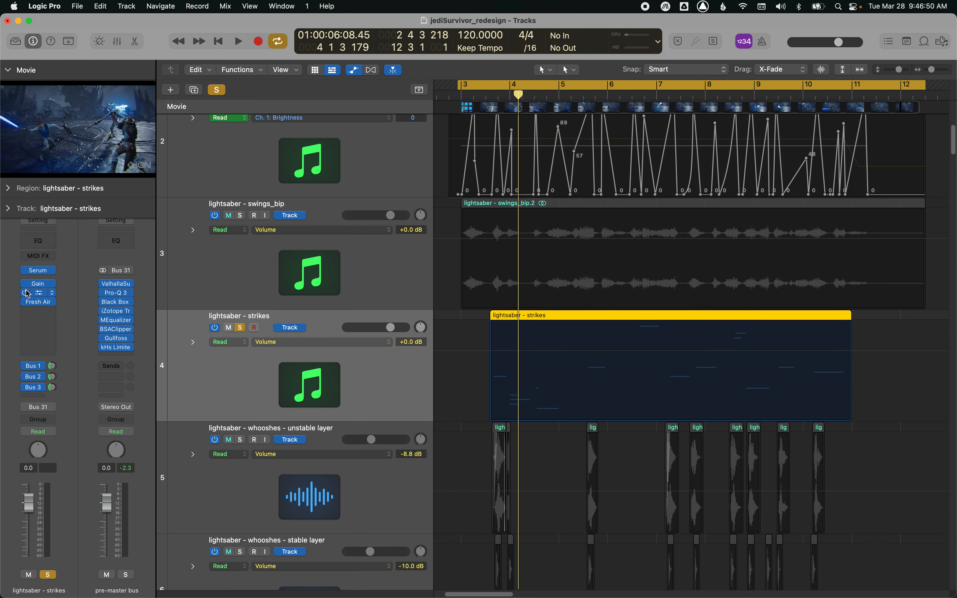
Step: Open the lightsaber - strikes track's Serum instrument, move its window higher and start playback
left_click(40, 273)
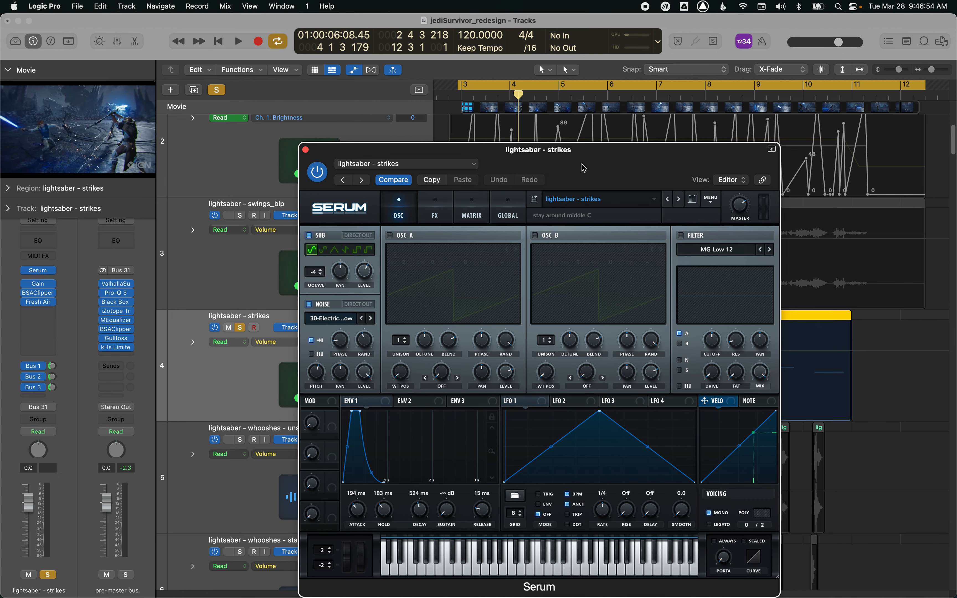
left_click_drag(585, 168, 602, 102)
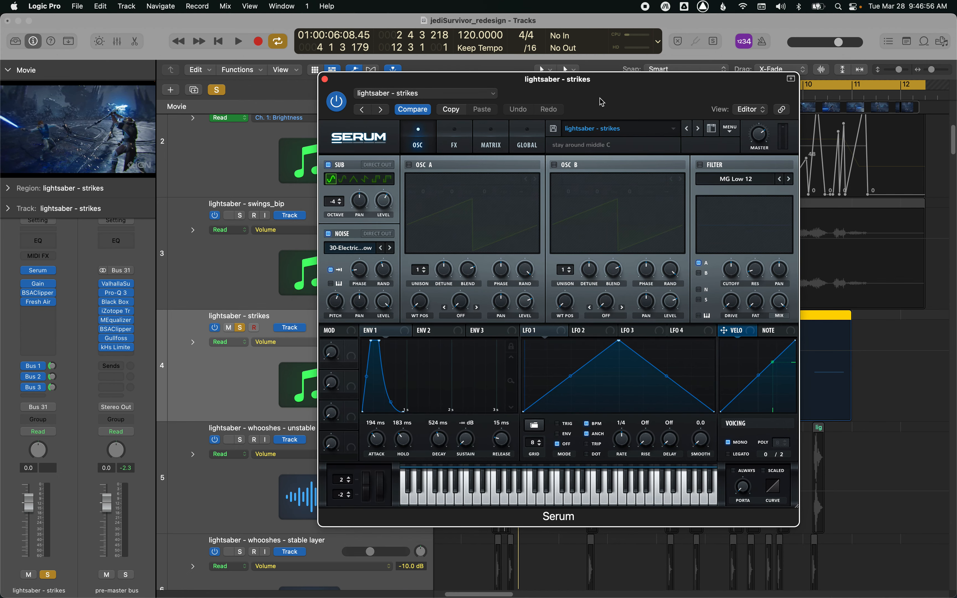
key("space")
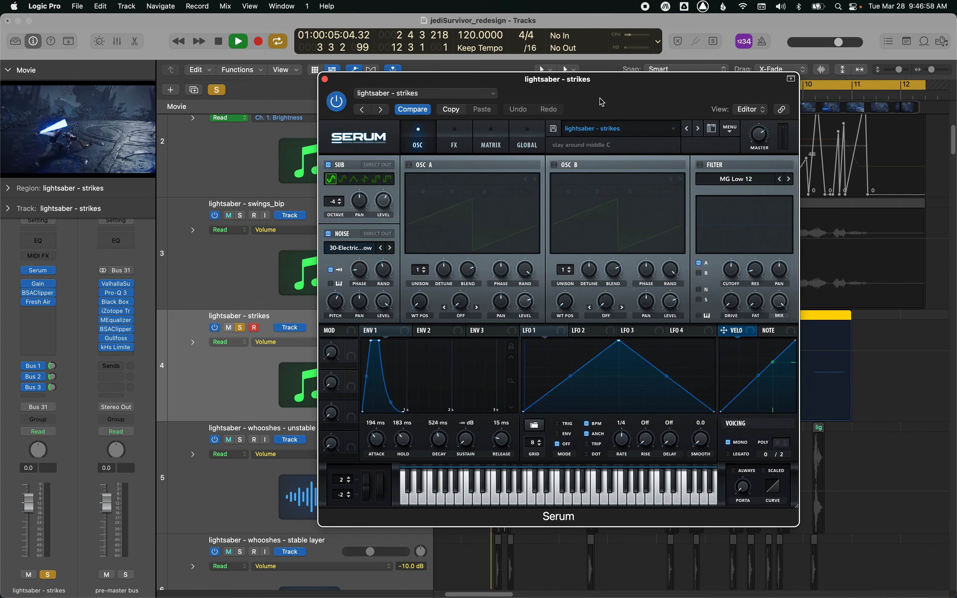
Step: Float the movie in its own window and arrange it and Serum side by side while the strikes play
key("alt+super+v")
left_click_drag(576, 314, 259, 56)
left_click_drag(682, 140, 753, 42)
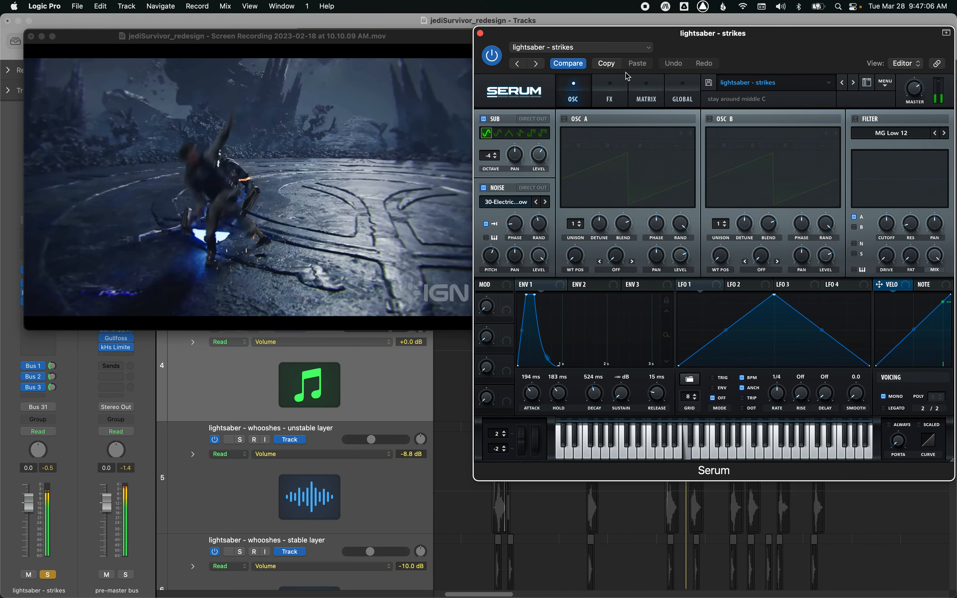
mouse_move(445, 160)
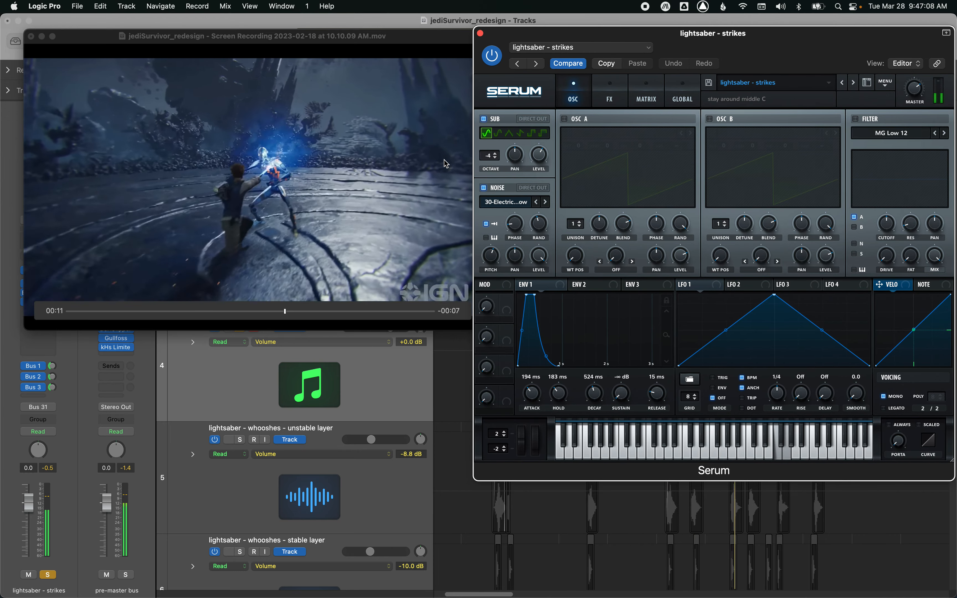
left_click_drag(254, 36, 233, 35)
left_click_drag(772, 57, 762, 151)
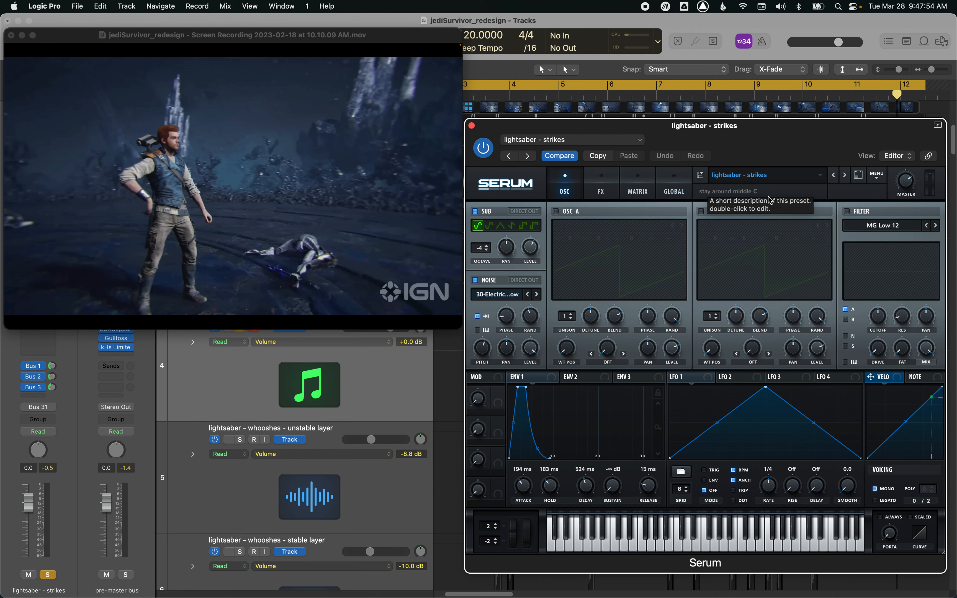
Step: Move Serum off the arrangement, open the lightsaber - strikes region in the Piano Roll and close Serum
left_click_drag(723, 134, 604, 489)
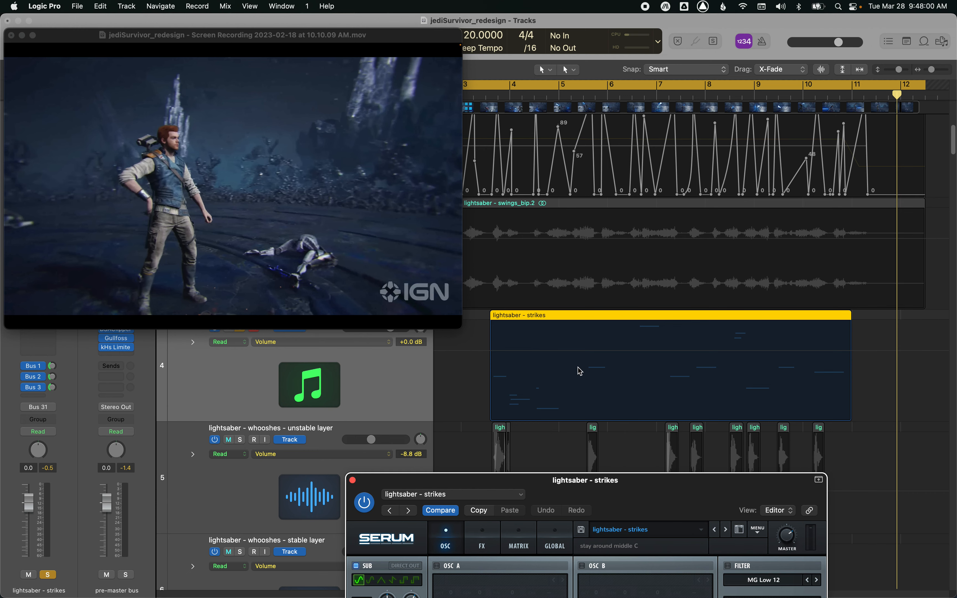
left_click(566, 316)
double_click(573, 368)
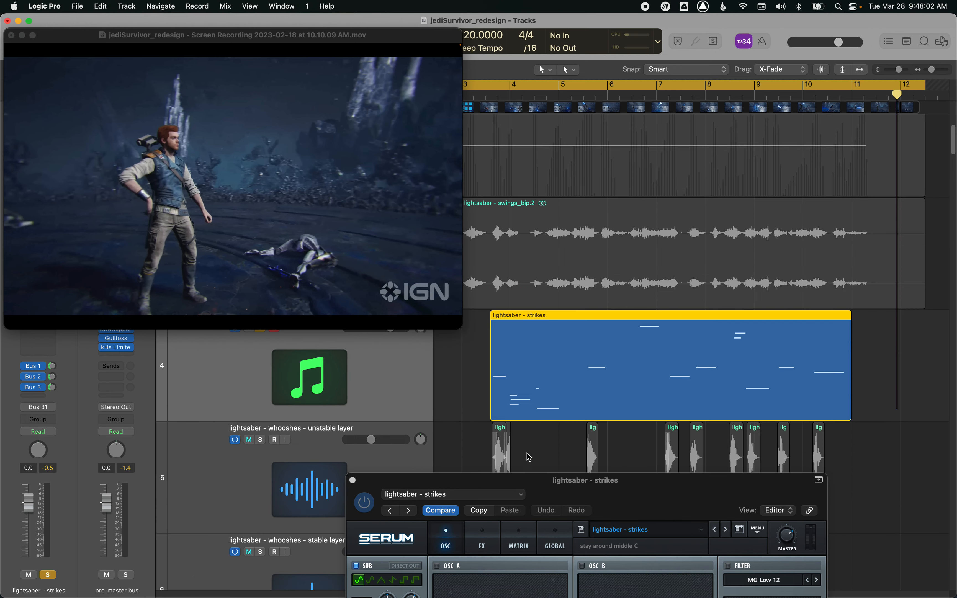
left_click(352, 480)
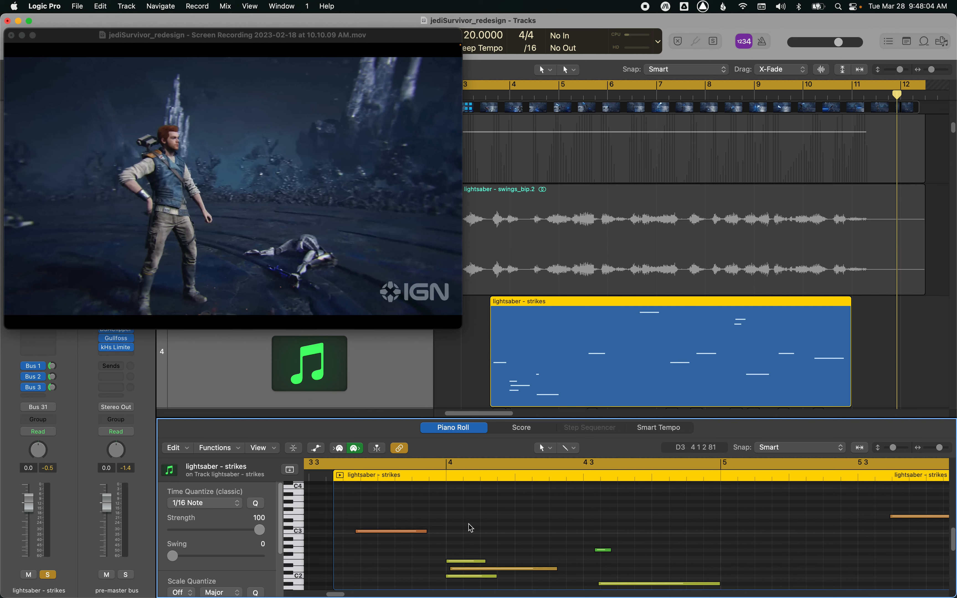
Step: Fit all of the strikes region's notes in the Piano Roll, clear the selection and enlarge the editor
key("super+a")
key("z")
left_click(441, 541)
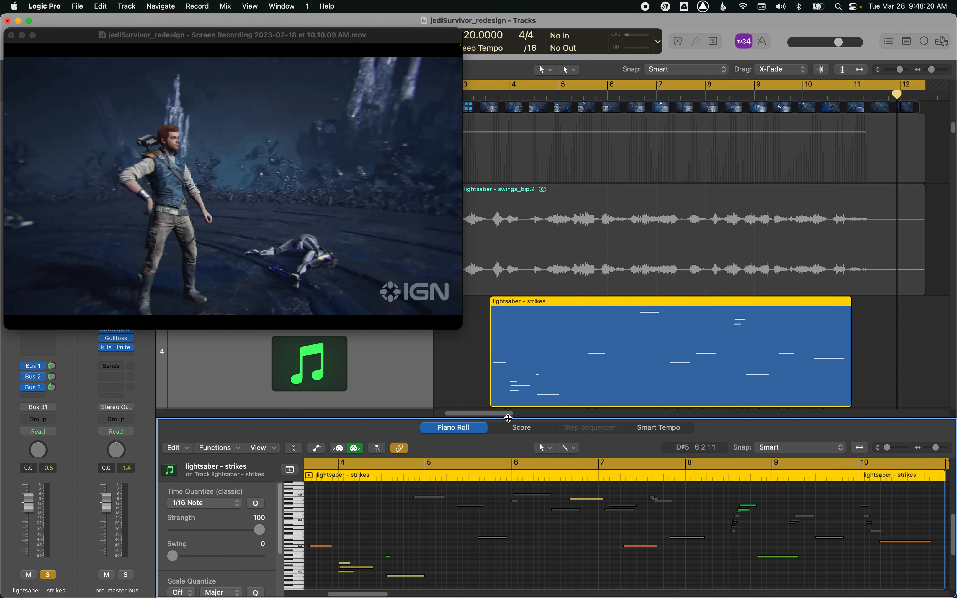
left_click_drag(525, 419, 525, 302)
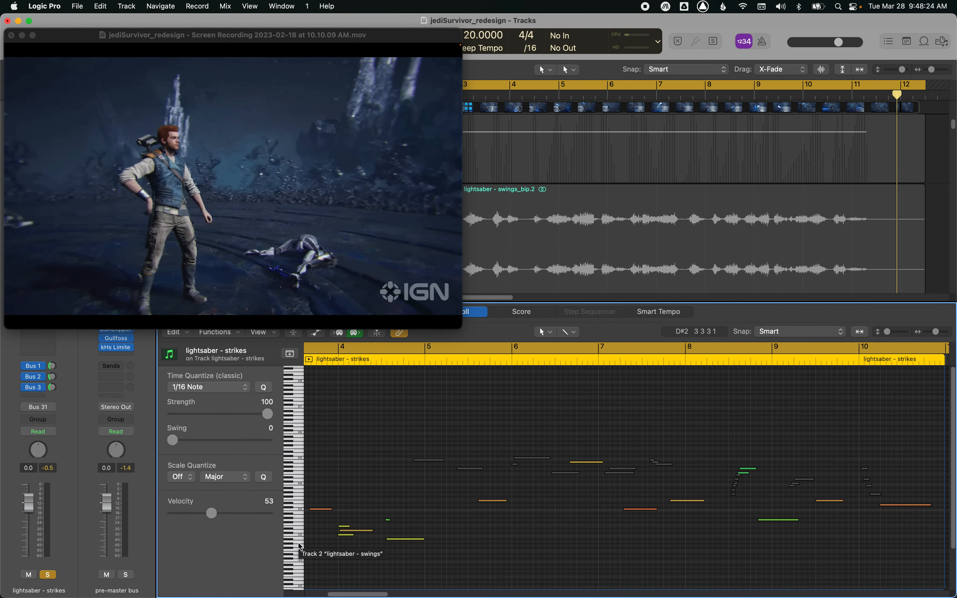
Step: Audition the lower-pitched strike notes by selecting their key range, clear the selection and close the Piano Roll
left_click_drag(299, 546, 299, 504)
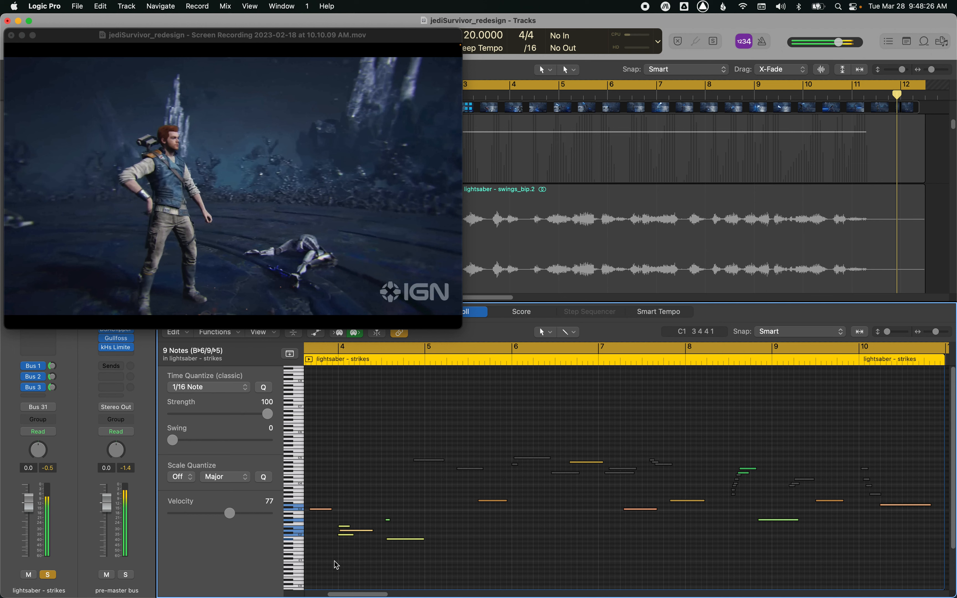
left_click(425, 510)
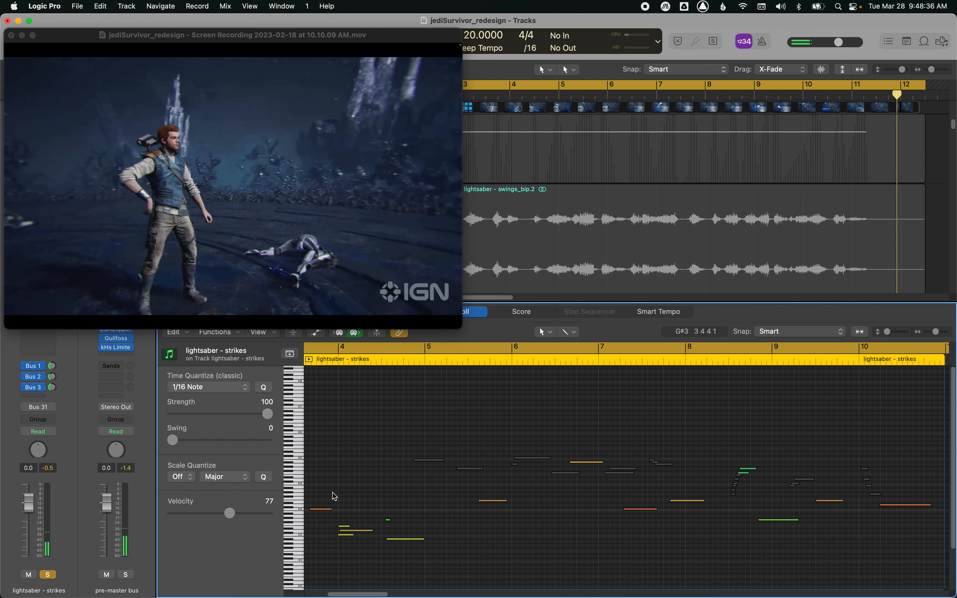
key("e")
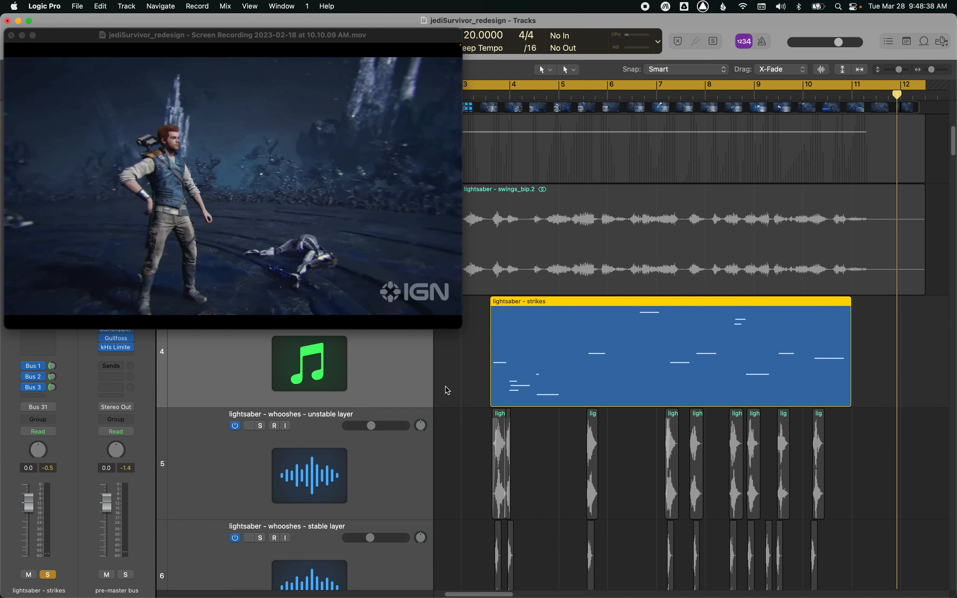
Step: Move the movie window clear of the channel strips and return focus to the lightsaber - strikes track
left_click_drag(364, 253, 653, 249)
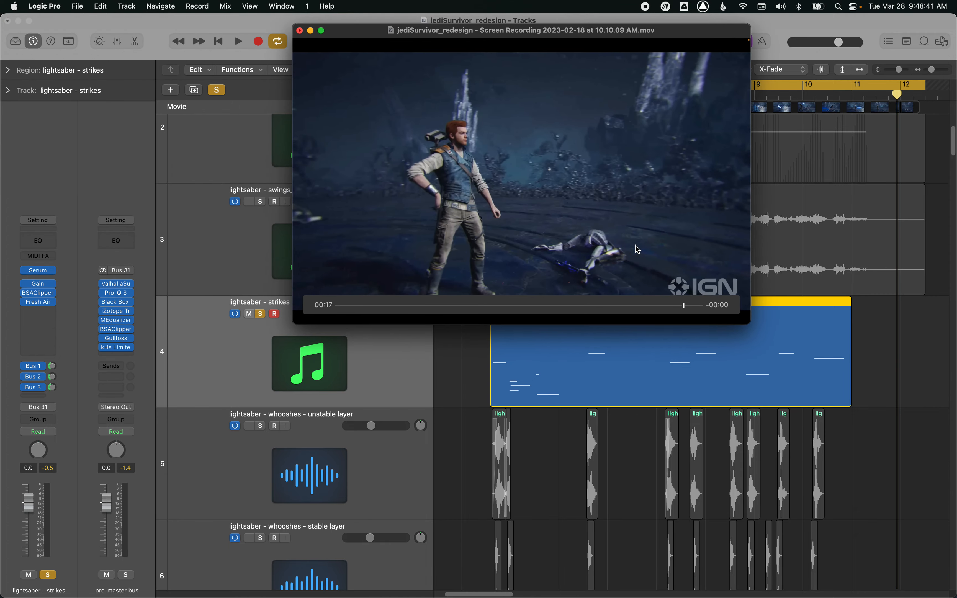
left_click(465, 381)
left_click(264, 337)
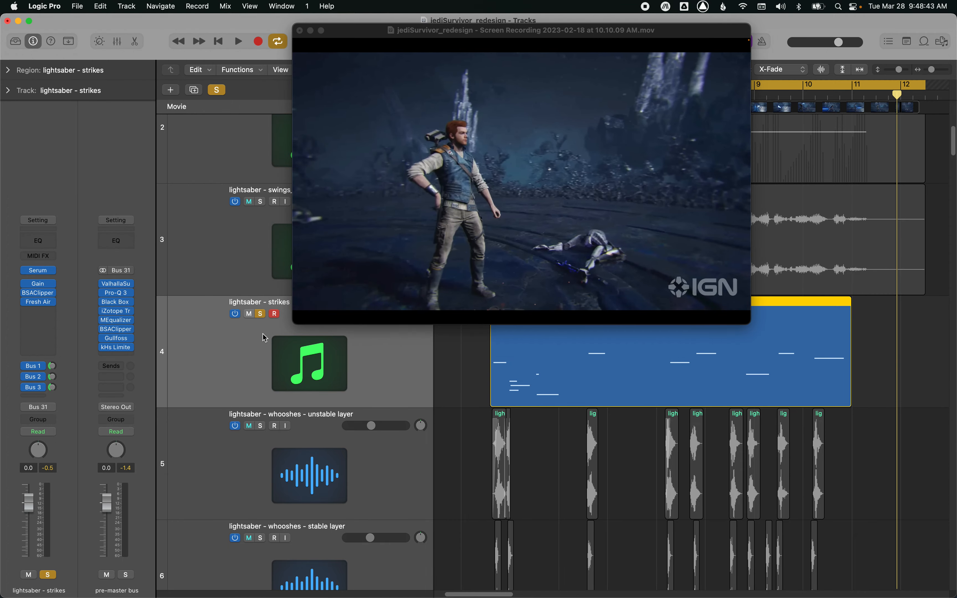
Step: Open Serum from the lightsaber - strikes channel strip, reposition its window and turn off oscillator A's routing to the filter
left_click(39, 271)
left_click_drag(595, 503, 551, 116)
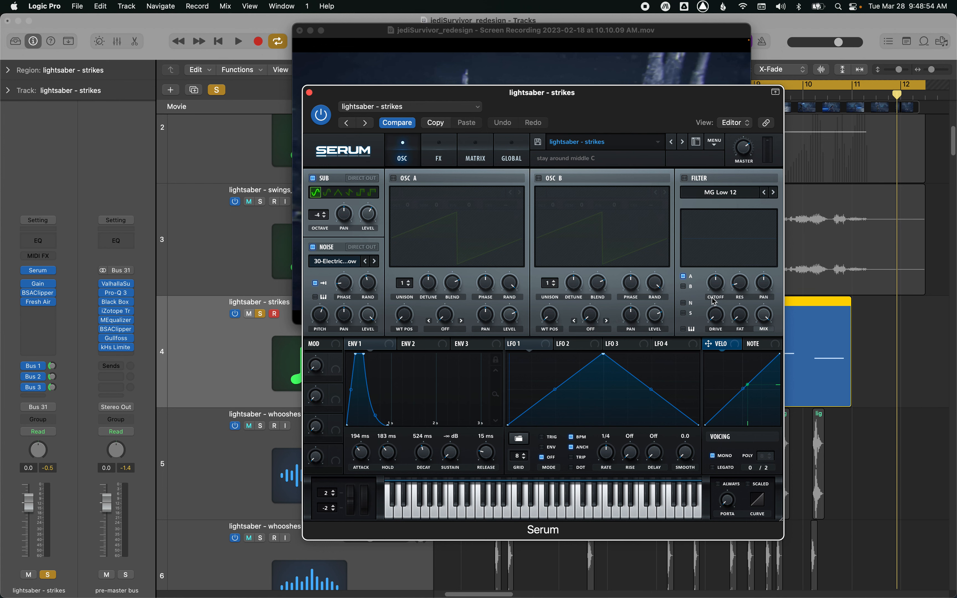
left_click(684, 276)
Step: Play the strikes while showing Serum's Stomp Box distortion, return to the oscillator page and stop playback
left_click(446, 160)
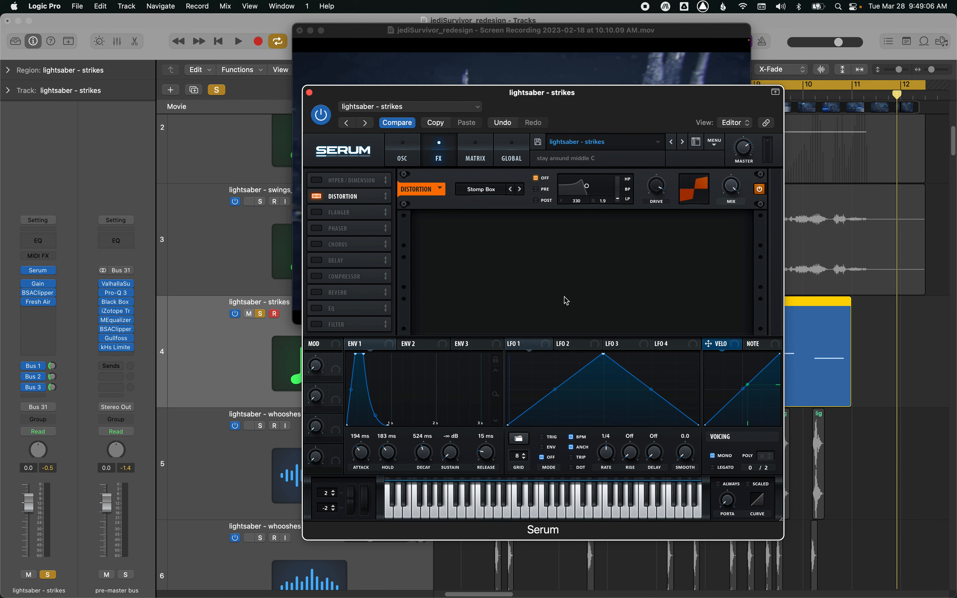
key("space")
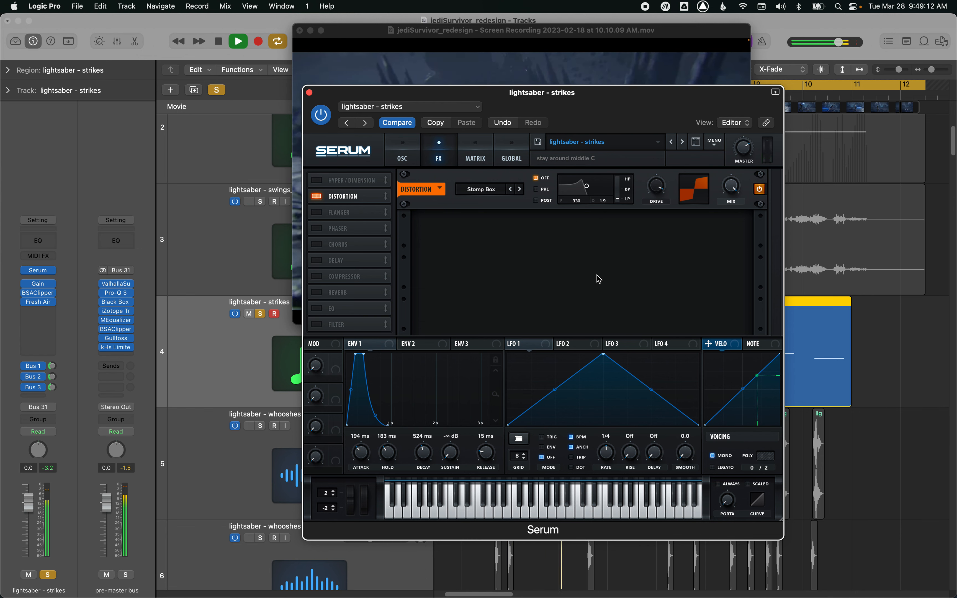
left_click(404, 161)
key("space")
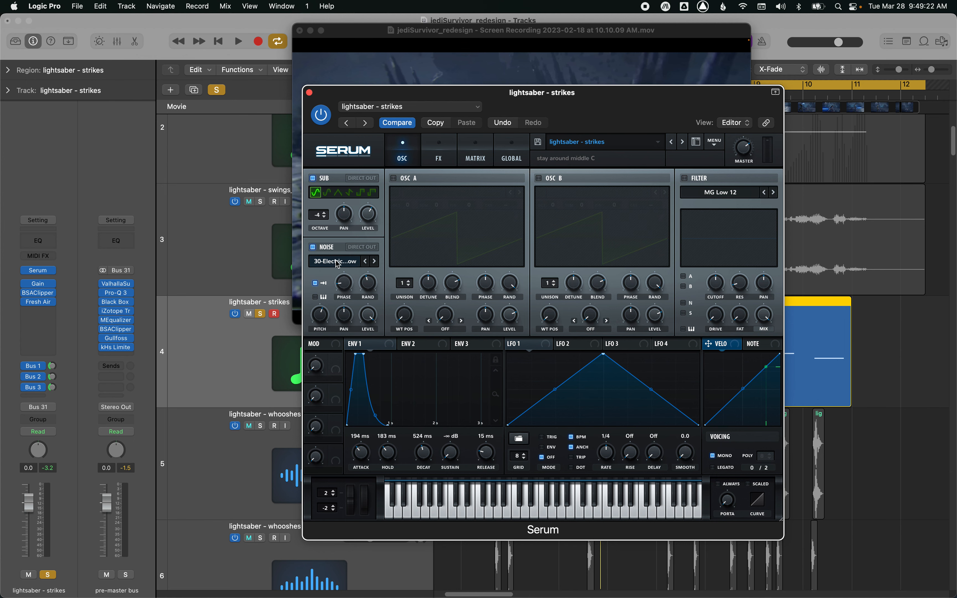
Step: Shift Serum aside to uncover the movie, check the noise oscillator's sample list without changing it and close Serum
left_click_drag(530, 106, 625, 105)
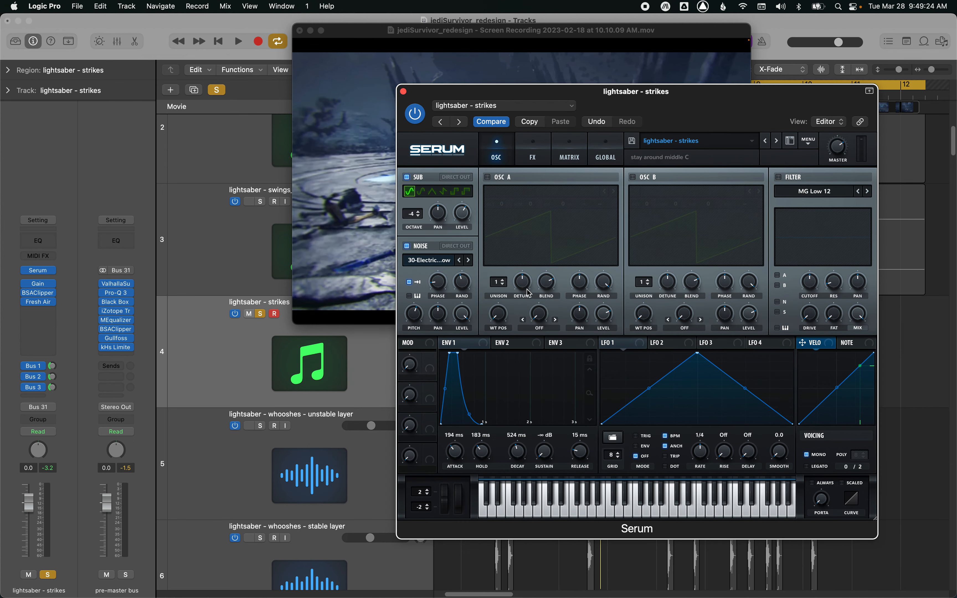
left_click(432, 261)
left_click(482, 238)
left_click(403, 92)
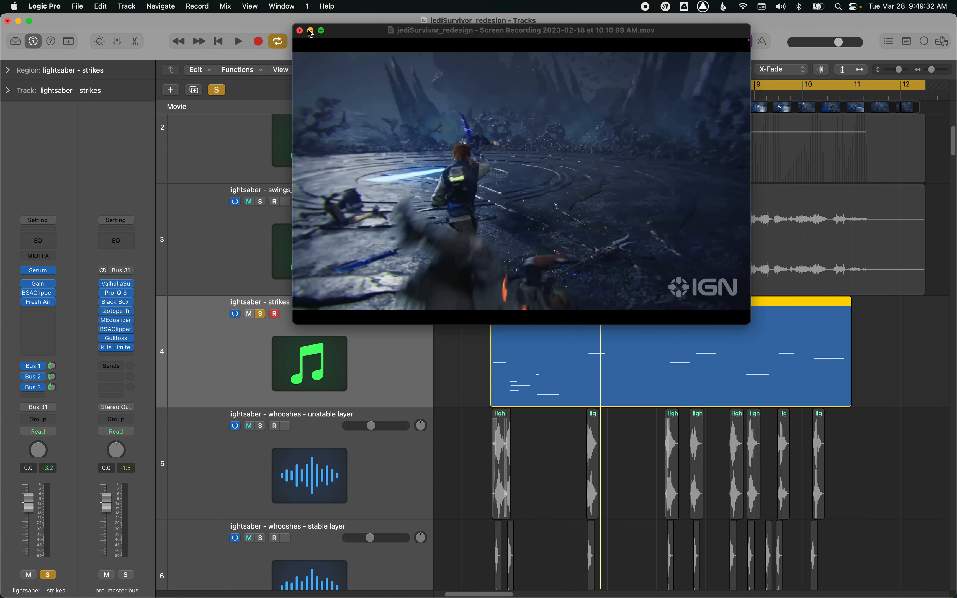
Step: Solo lightsaber - swings_bip alongside the strikes and play both with the movie window reopened clear of the channel strips
left_click(300, 31)
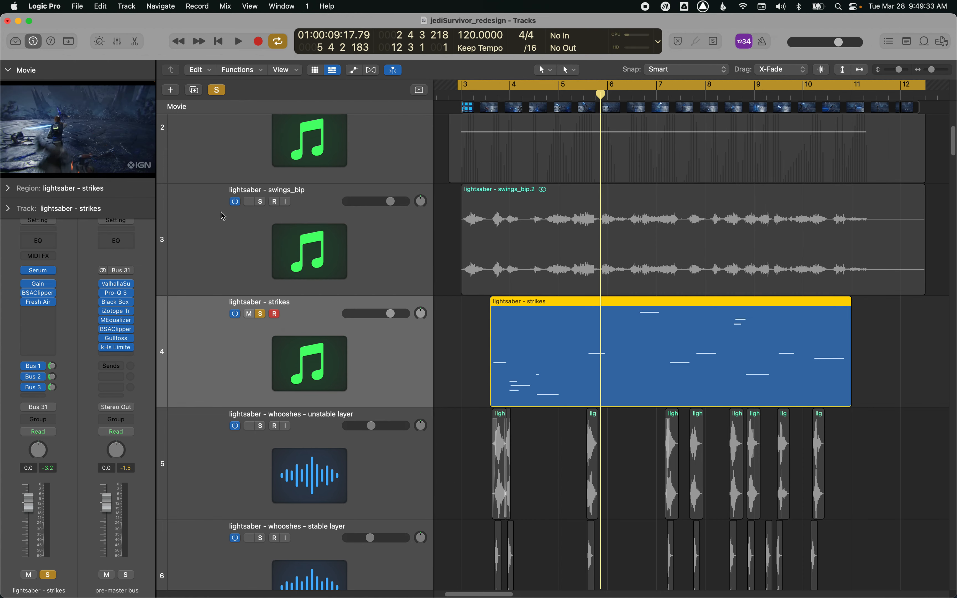
left_click(260, 202)
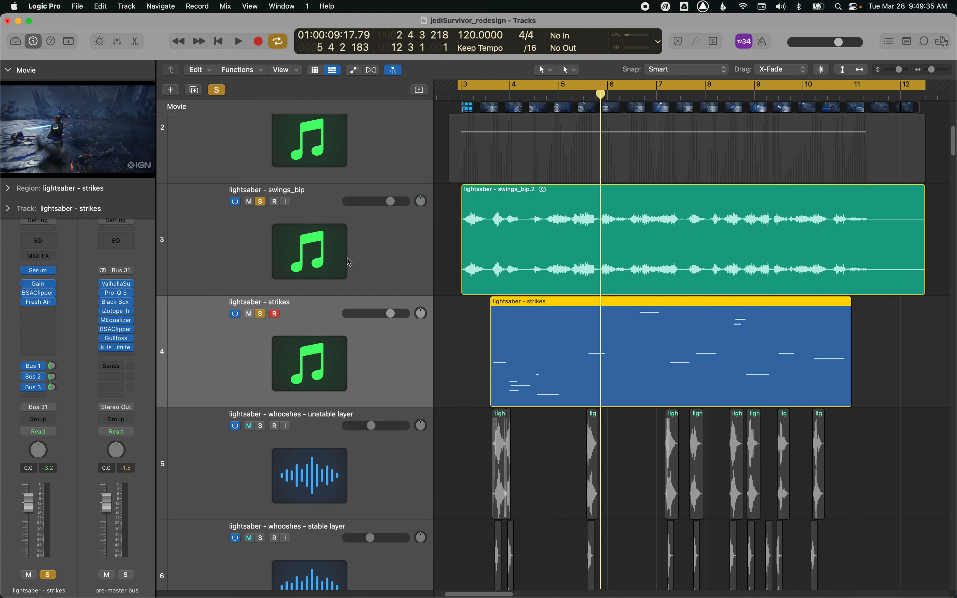
left_click(91, 155)
left_click_drag(364, 198, 269, 198)
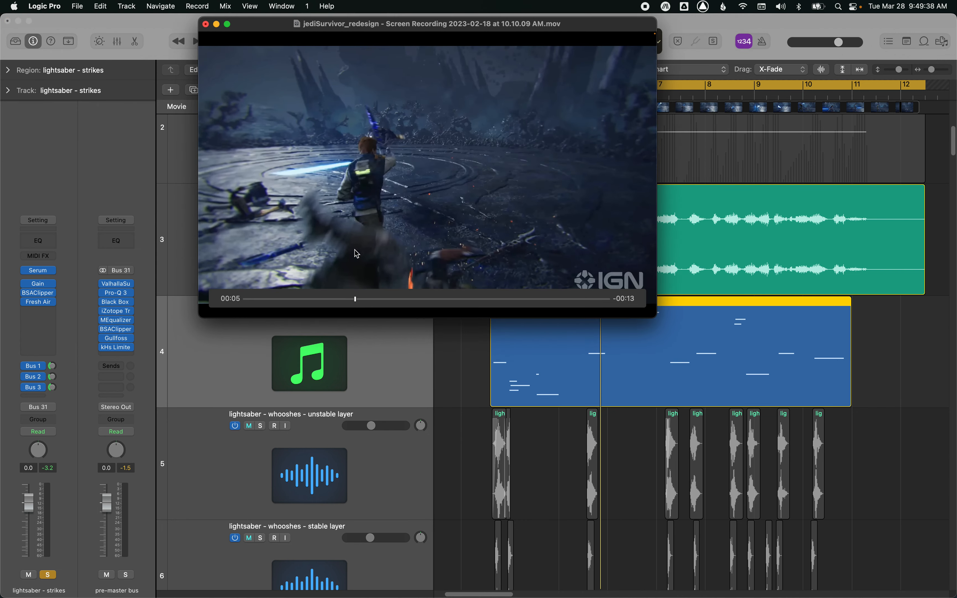
left_click(460, 358)
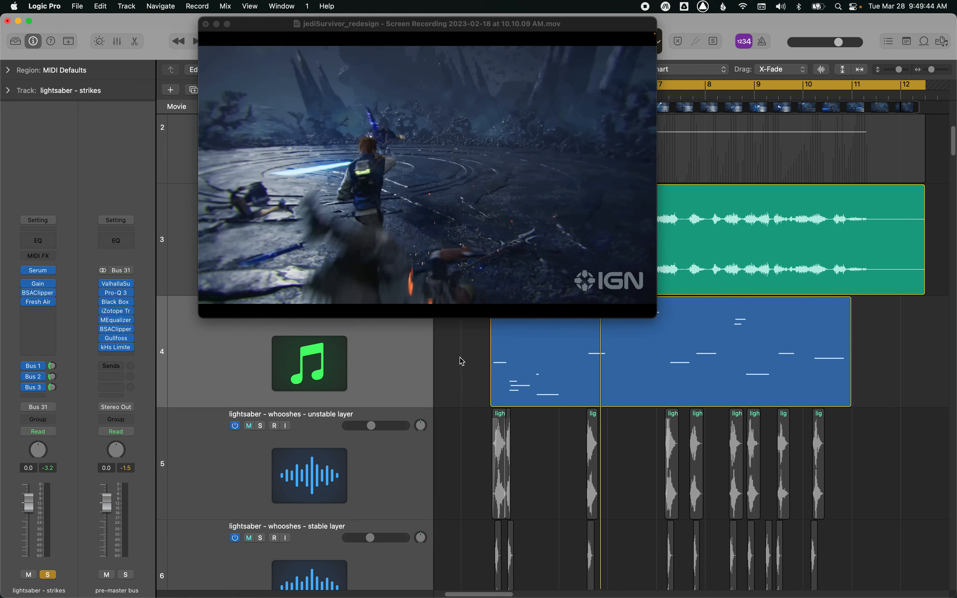
key("space")
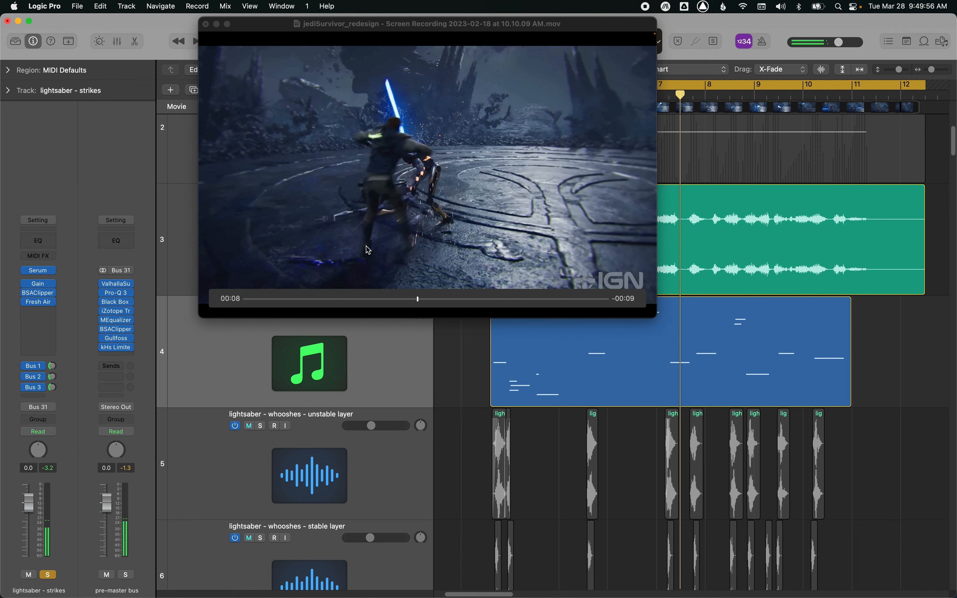
Step: Remove the solos from lightsaber - strikes and swings_bip, and solo the lightsaber - whooshes - unstable layer track
left_click(400, 469)
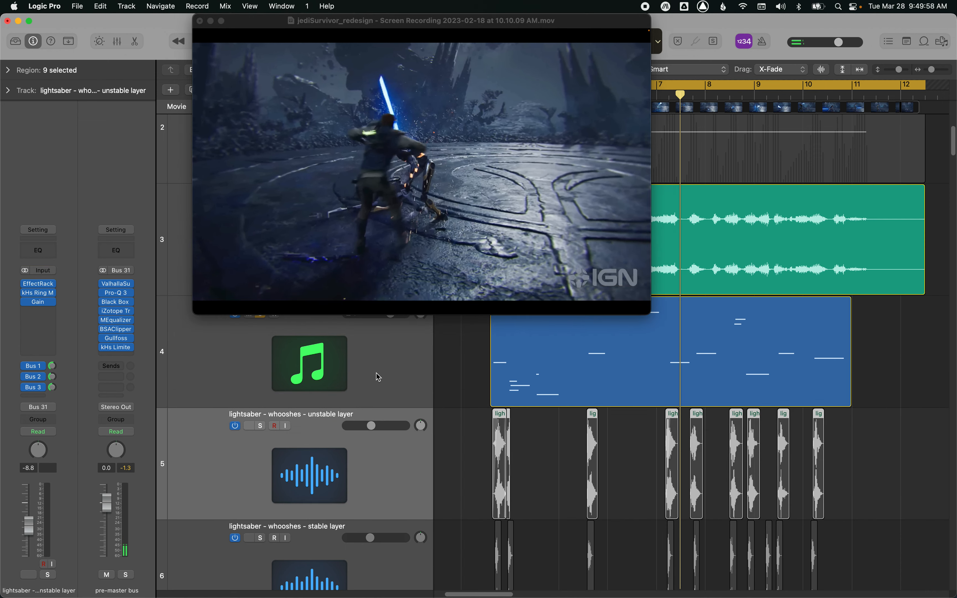
left_click(376, 373)
scroll(376, 392, "up", 4)
key("s")
left_click(379, 421)
key("s")
scroll(391, 421, "down", 4)
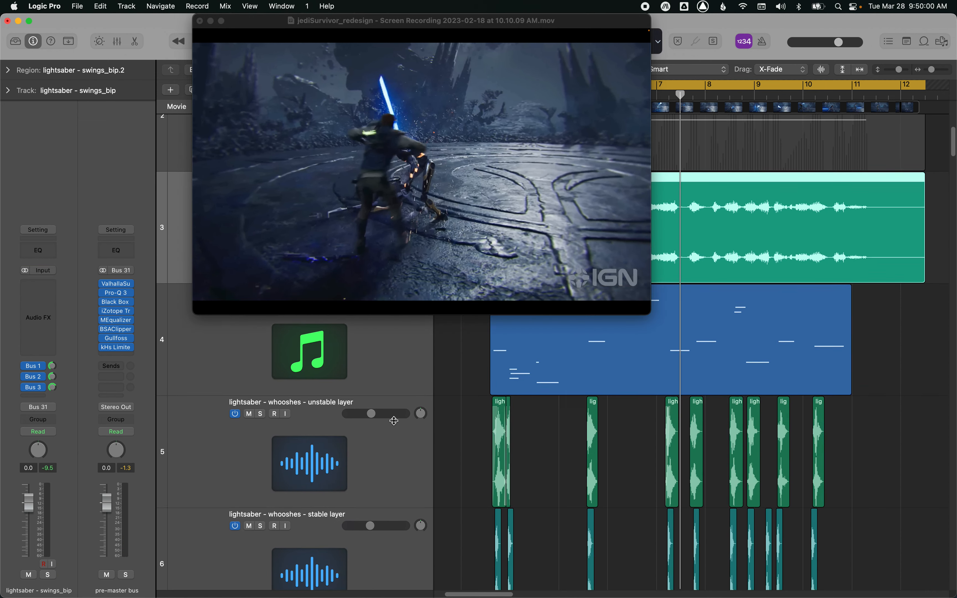
scroll(394, 421, "down", 2)
left_click(391, 439)
key("s")
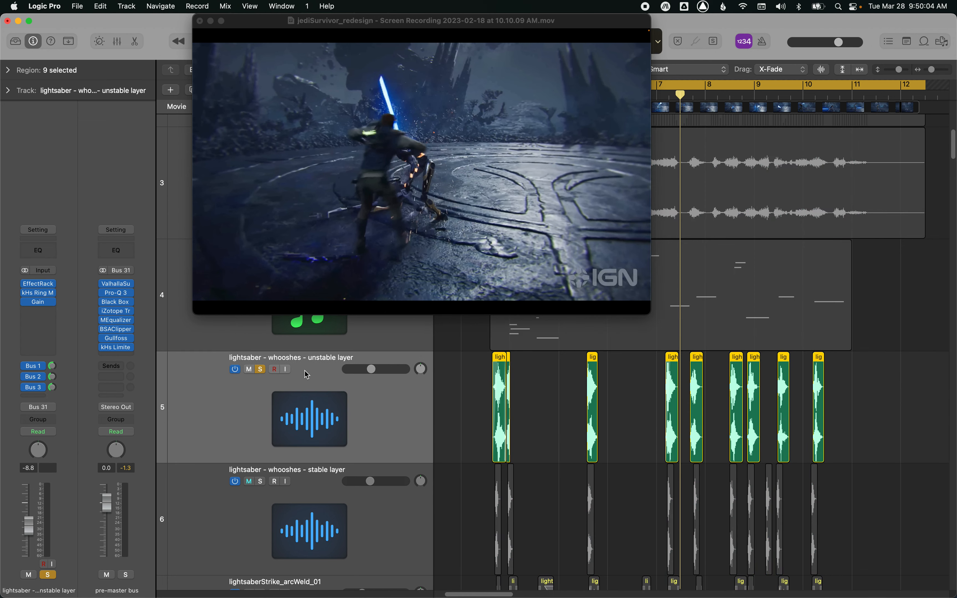
Step: Examine the unstable layer's whoosh regions along the timeline and clear the region selection
scroll(497, 414, "up", 5)
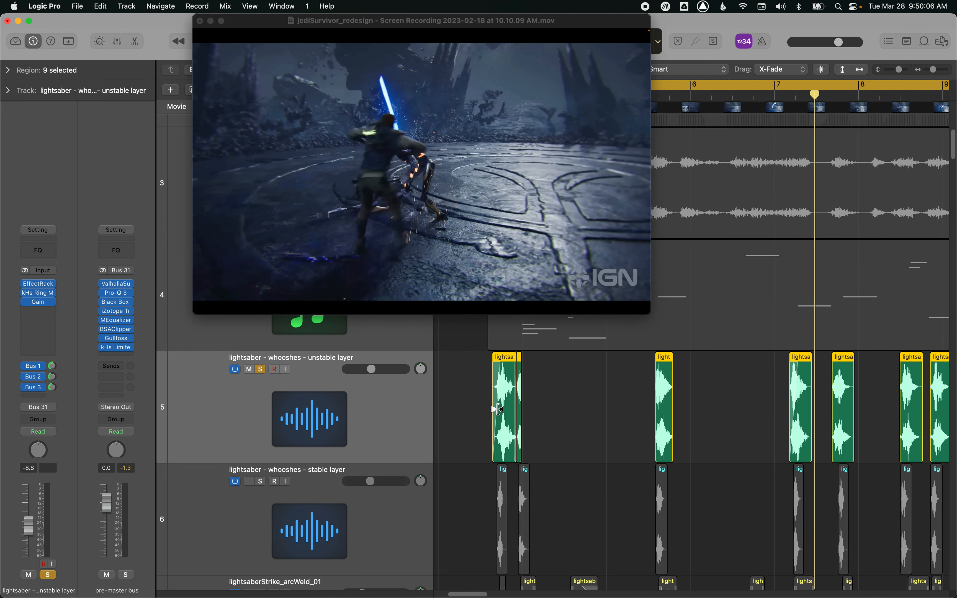
scroll(508, 410, "right", 2)
scroll(508, 410, "down", 6)
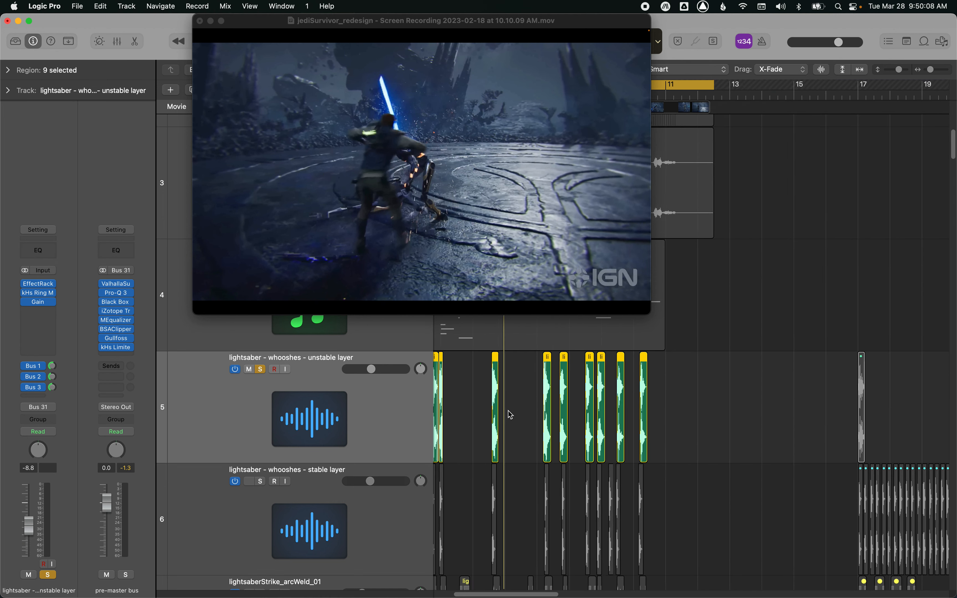
scroll(654, 418, "up", 6)
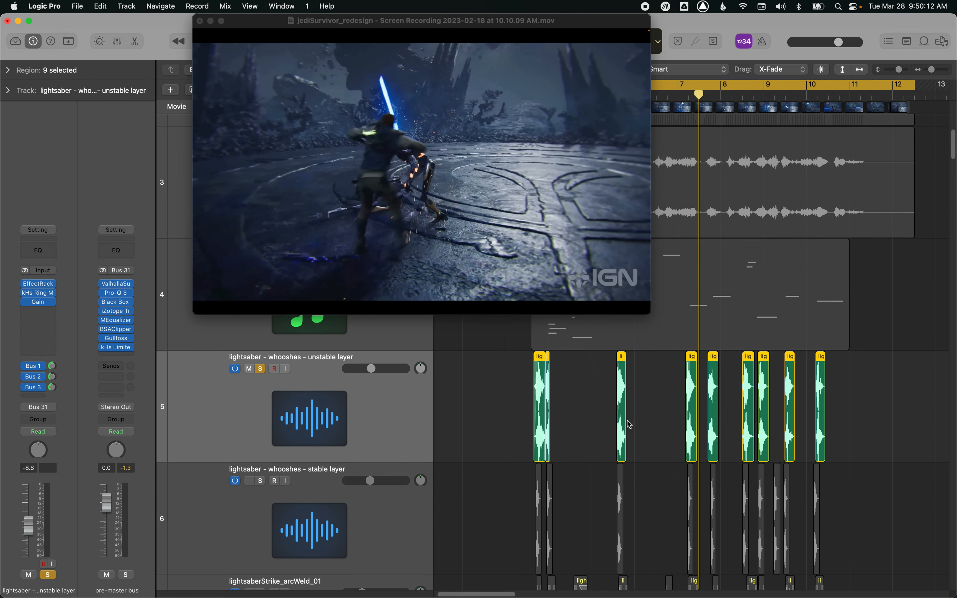
scroll(634, 423, "right", 3)
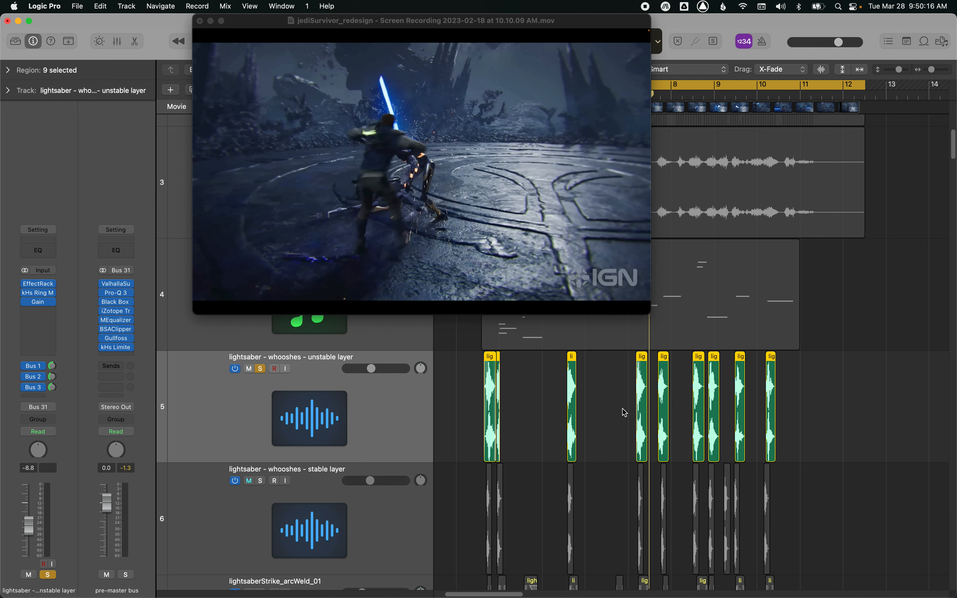
left_click(624, 413)
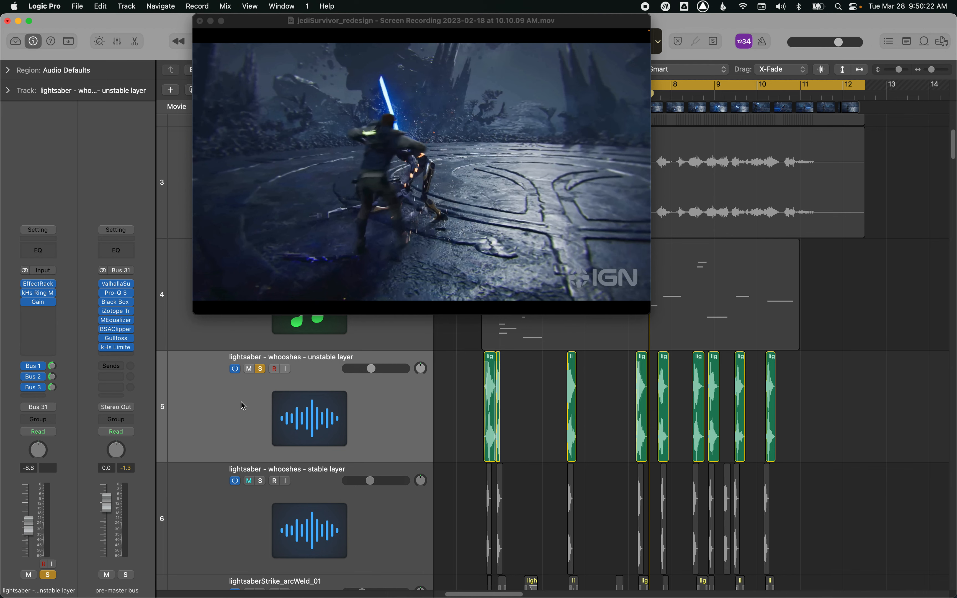
Step: Switch the solo from the whooshes - unstable layer track back to lightsaber - strikes
key("s")
key("Up")
key("s")
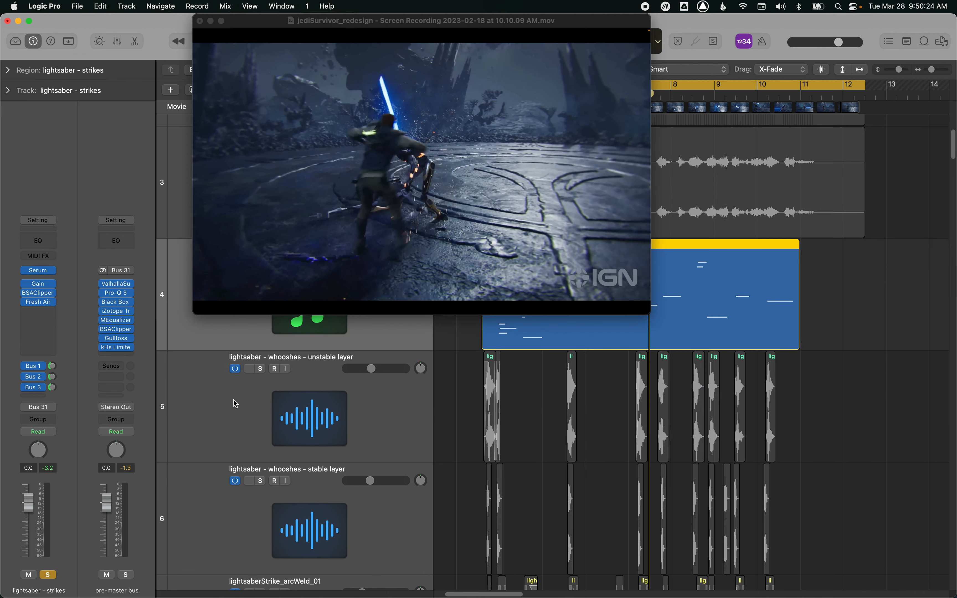
Step: Bypass the Gain, BSAClipper and Fresh Air plug-ins on the strikes track and play the unprocessed strikes
scroll(220, 352, "up", 1)
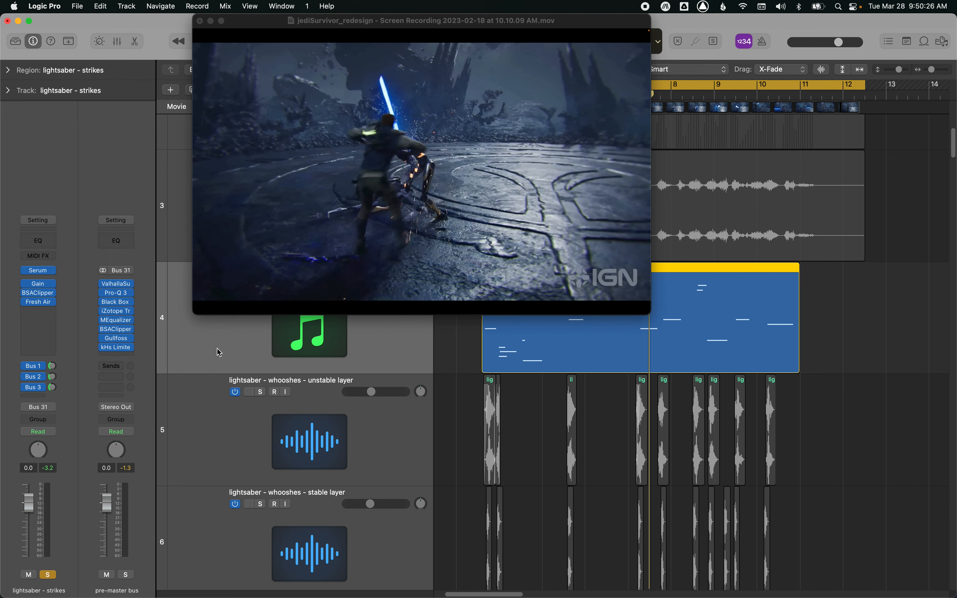
scroll(220, 352, "up", 2)
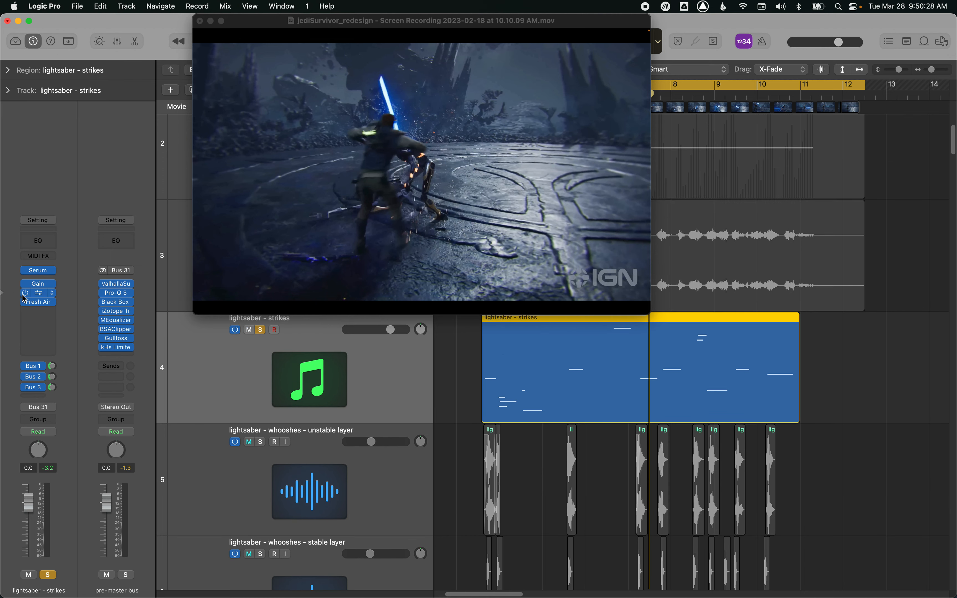
left_click_drag(26, 284, 26, 304)
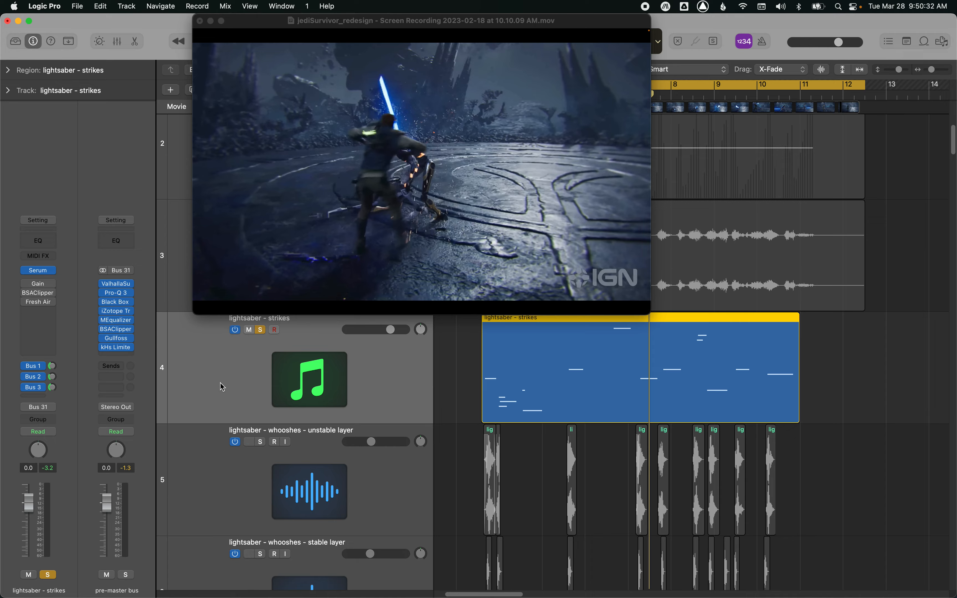
key("space")
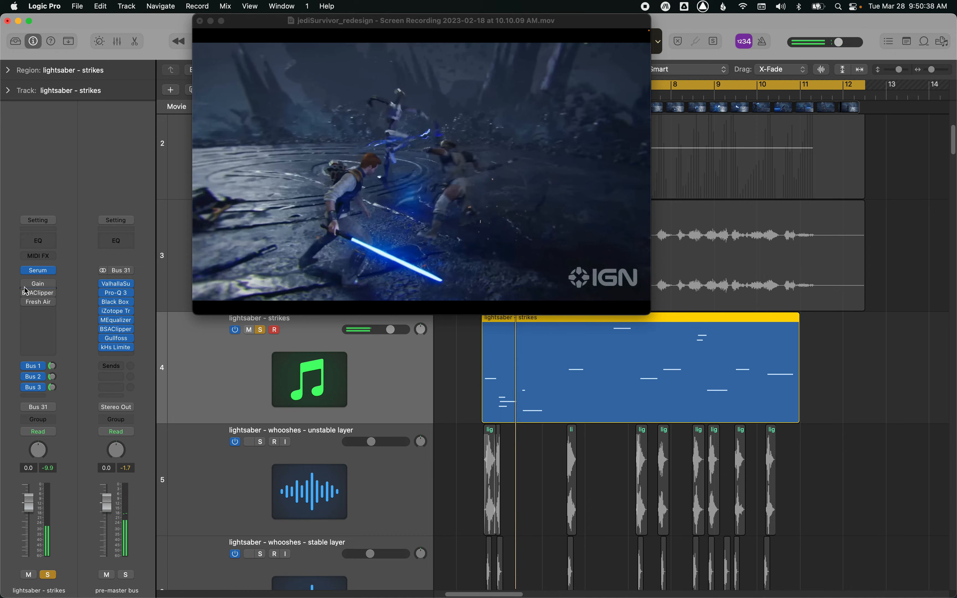
Step: Re-enable Gain on the strikes track, audition the strikes with it and move the movie window further from the channel strips
mouse_move(27, 289)
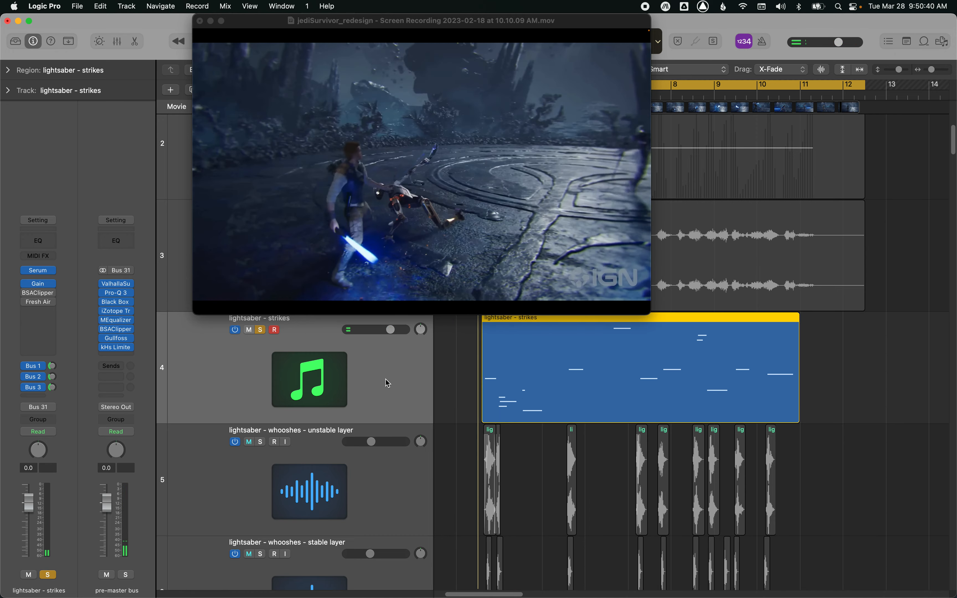
mouse_move(331, 140)
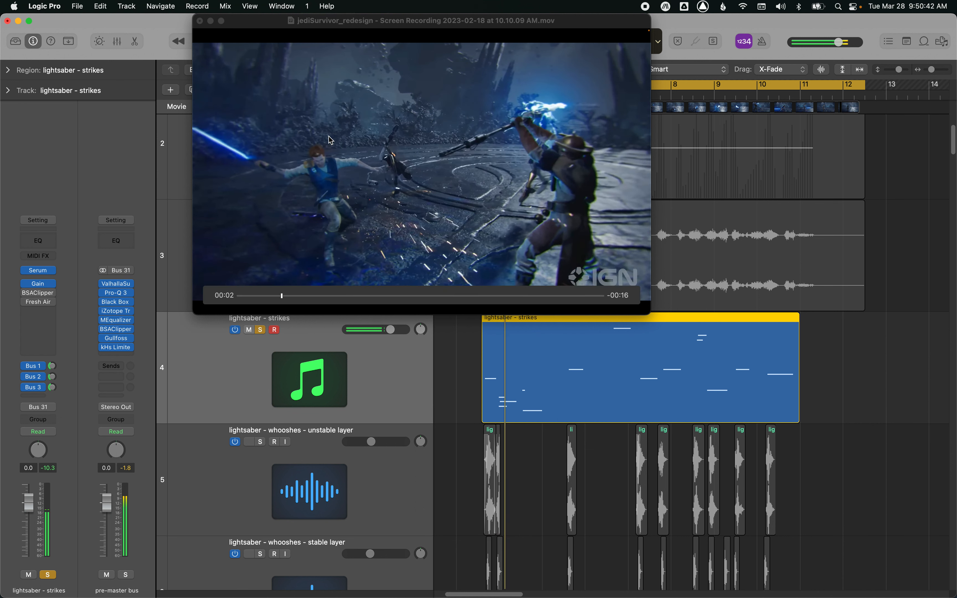
left_click_drag(329, 155, 390, 150)
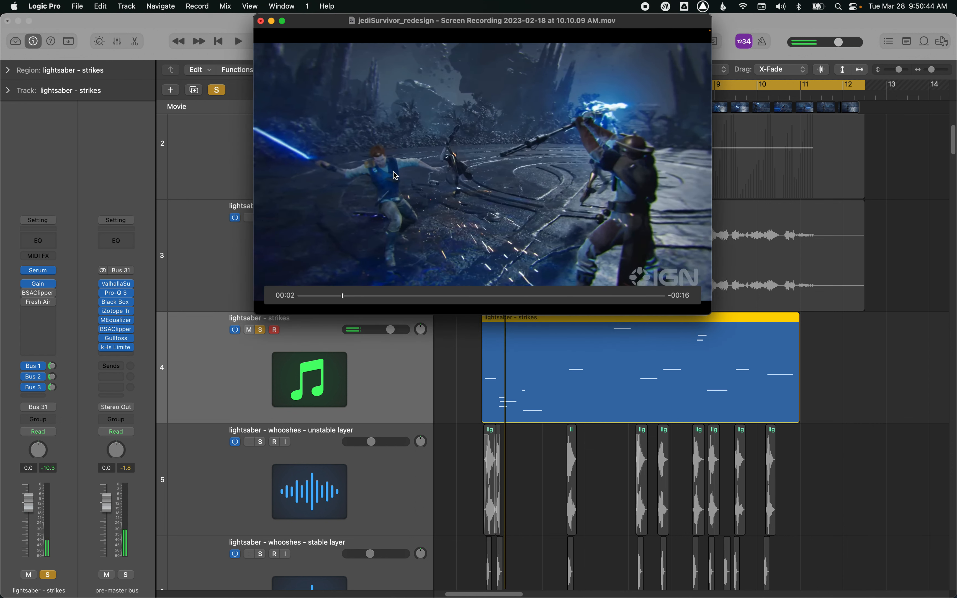
Step: Open and re-enable BSAClipper on the strikes track, audition its clipping and close the plug-in
left_click(31, 293)
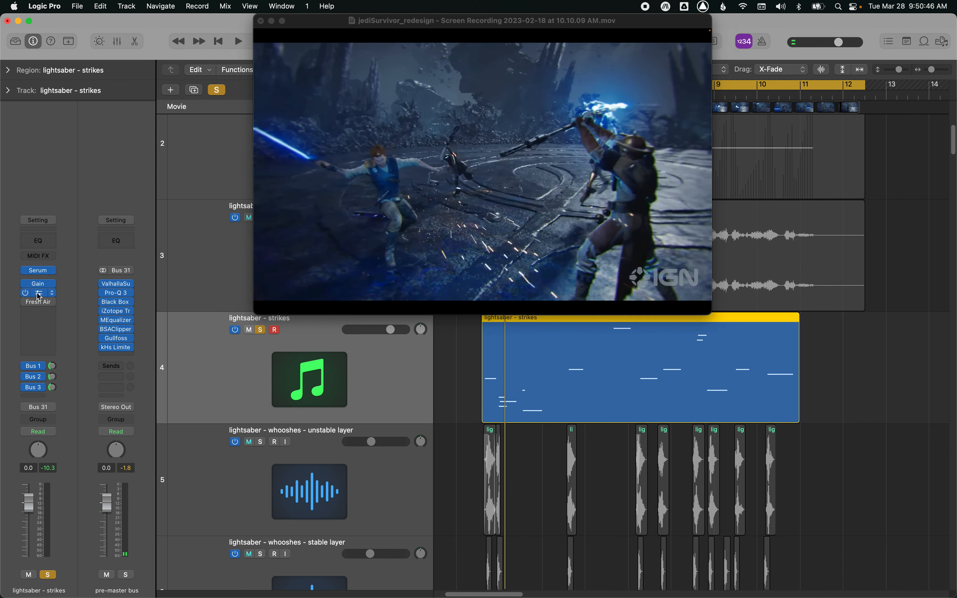
key("space")
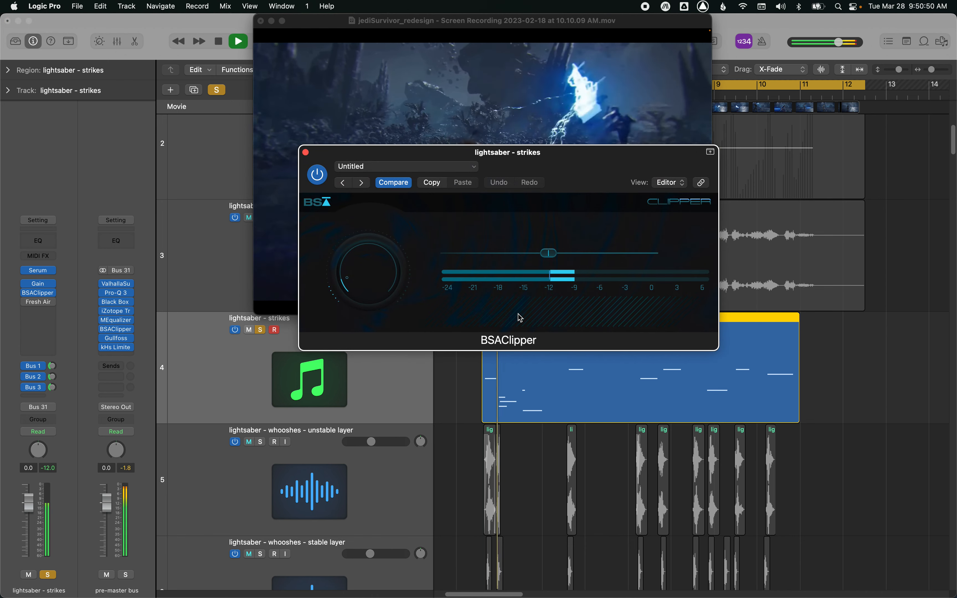
key("space")
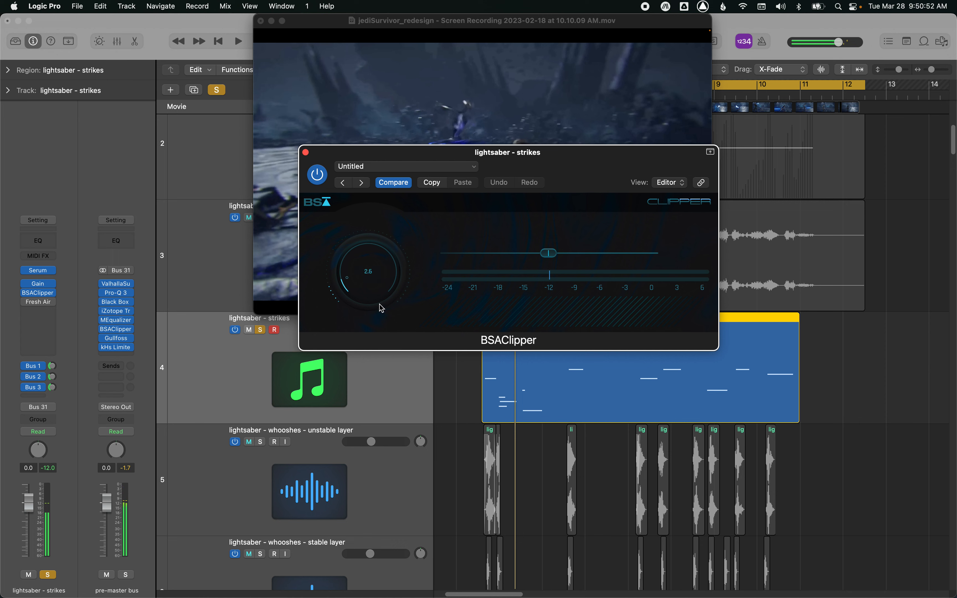
left_click(306, 152)
Step: Re-enable and open Fresh Air on the strikes track, audition the strikes with it and close the plug-in
mouse_move(25, 301)
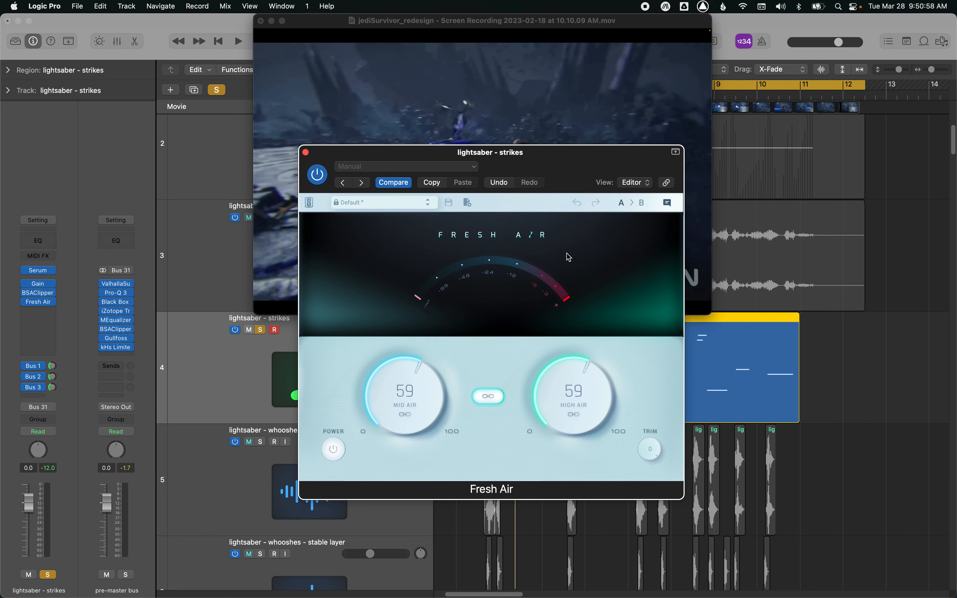
key("space")
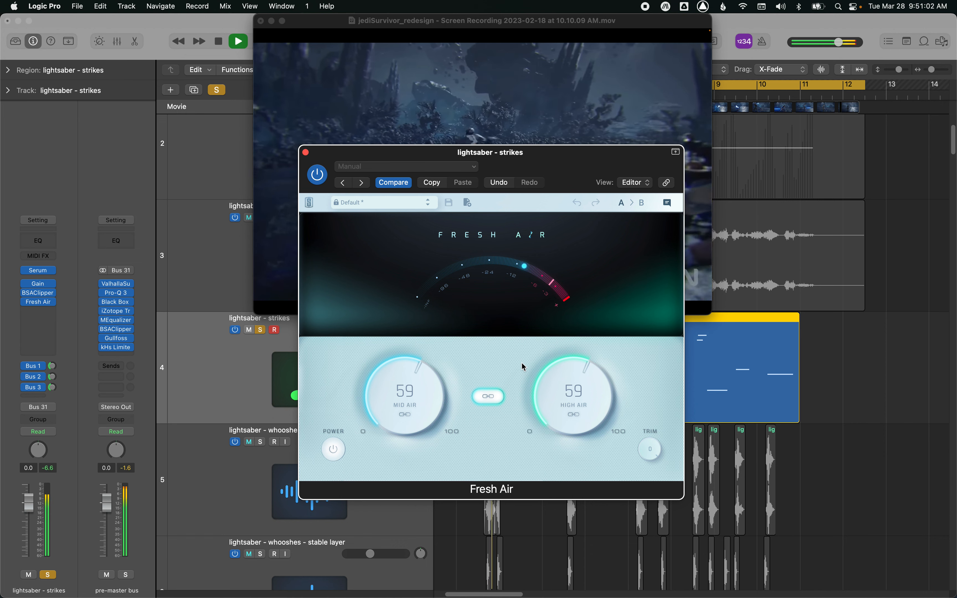
key("space")
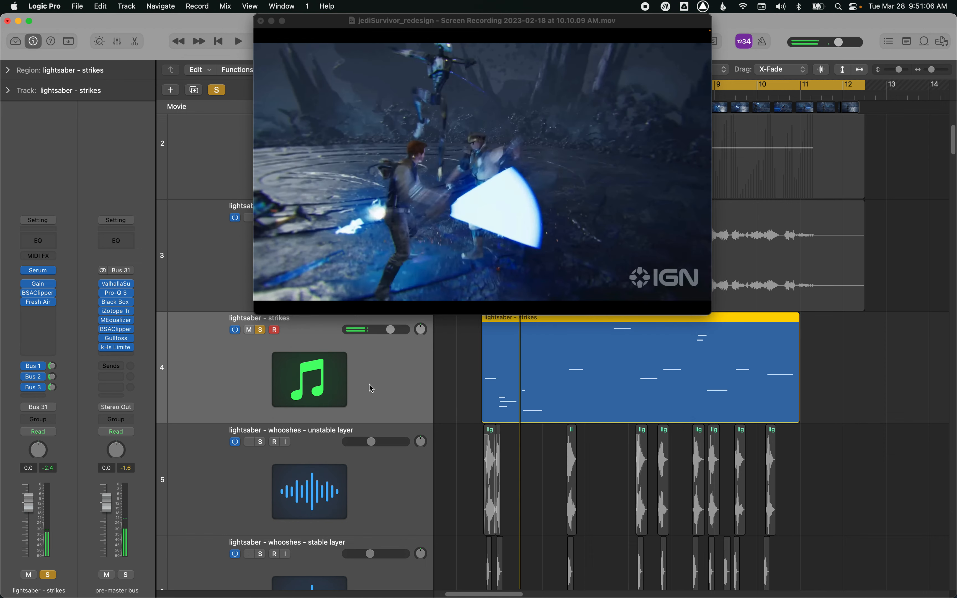
Step: Move the solo to the lightsaber - whooshes - unstable layer track and clear its region selection
left_click(396, 487)
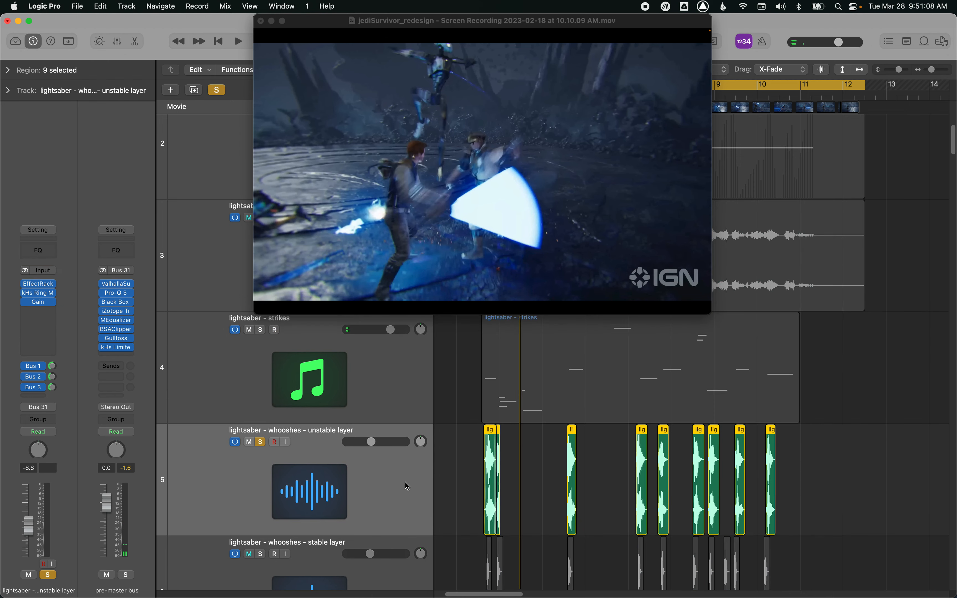
left_click(455, 460)
left_click(465, 450, "ctrl+alt")
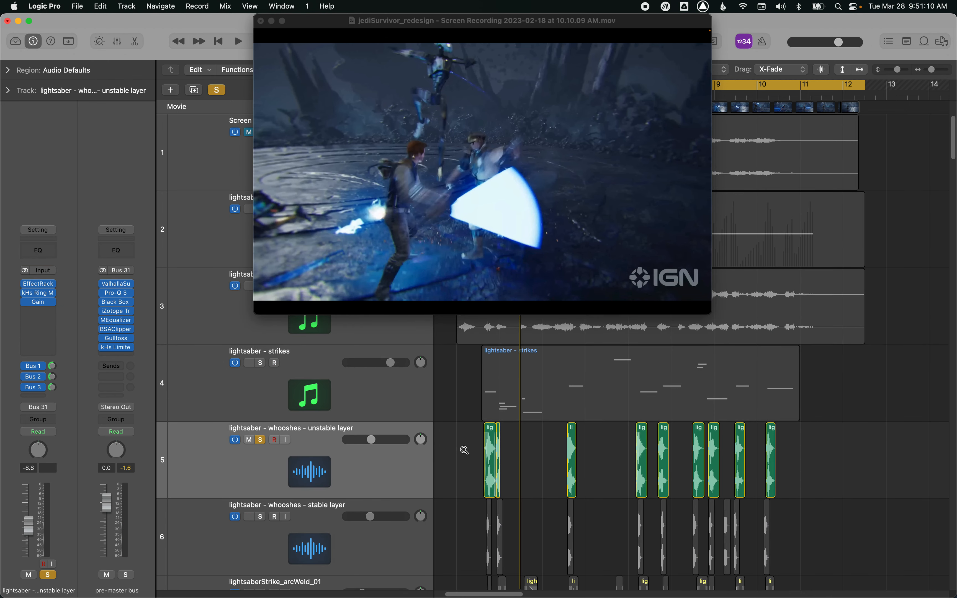
Step: Bypass EffectRack, kHs Ring Mod and Gain on the whooshes' unstable layer track and audition the unprocessed whooshes
scroll(465, 450, "right", 5)
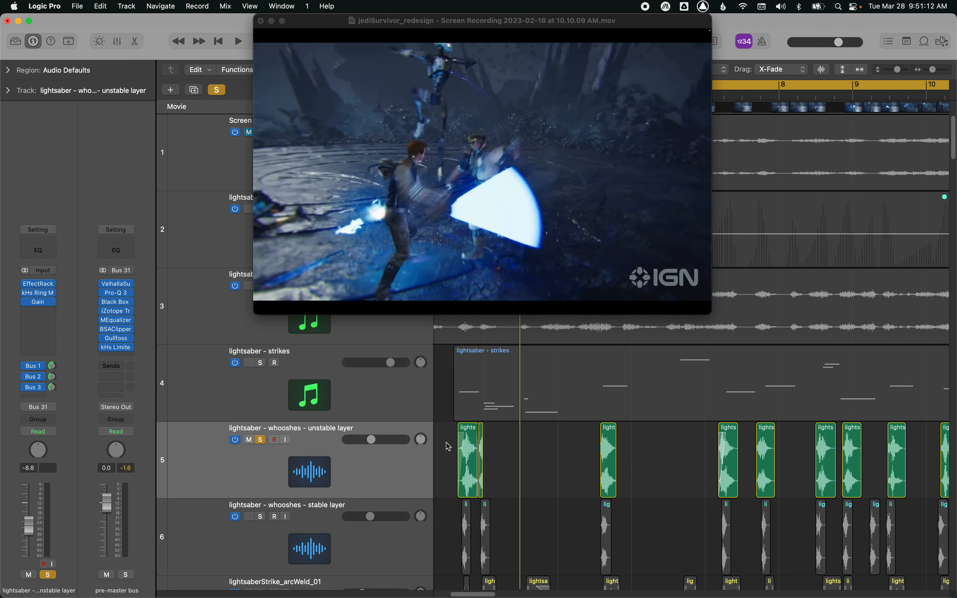
scroll(448, 447, "down", 2)
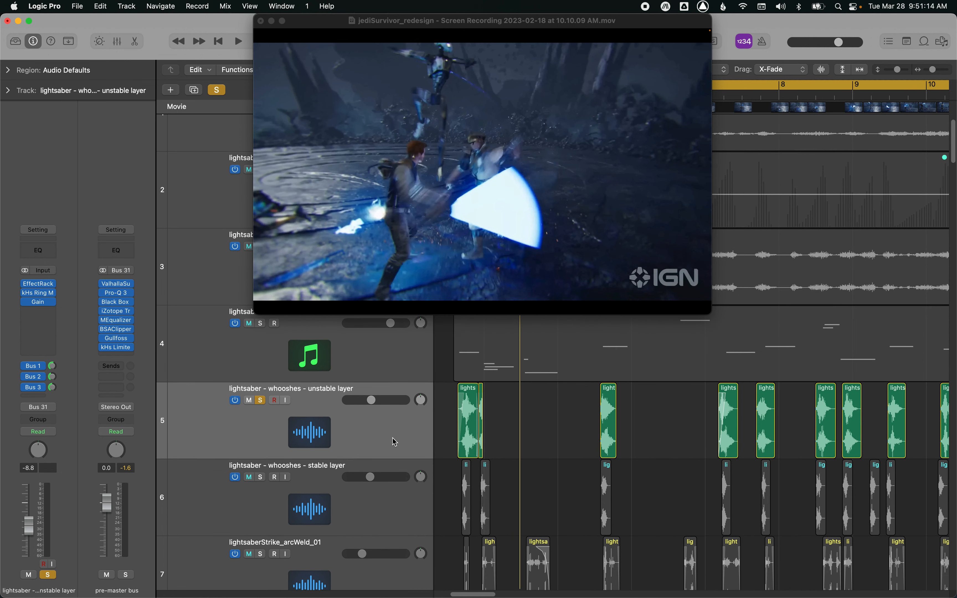
left_click(394, 443)
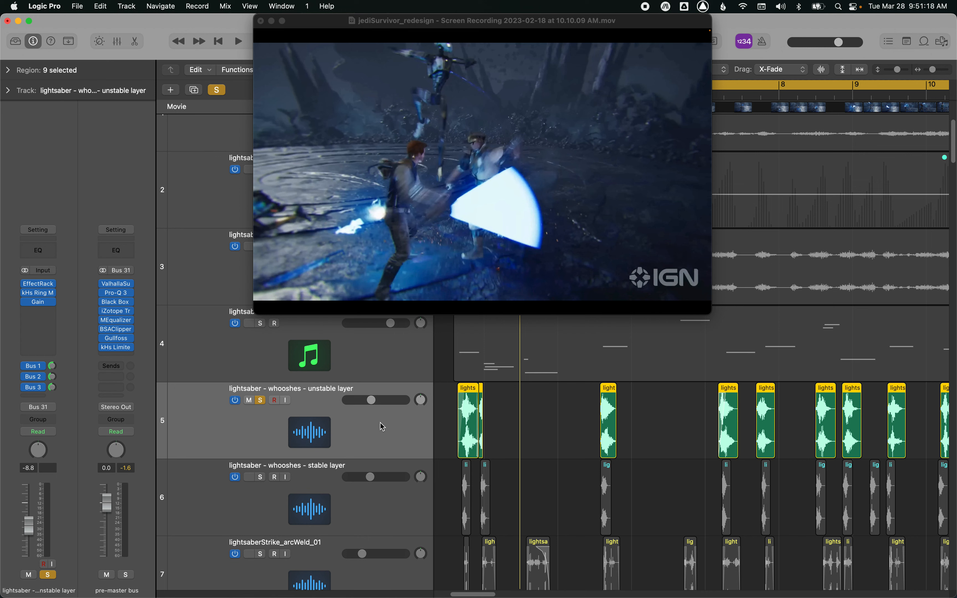
left_click_drag(24, 283, 23, 307)
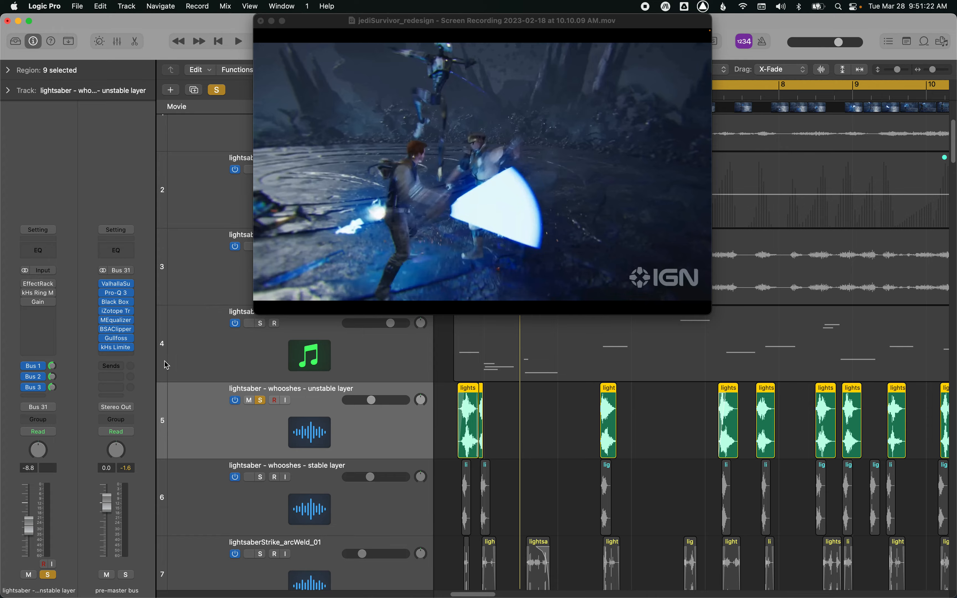
key("space")
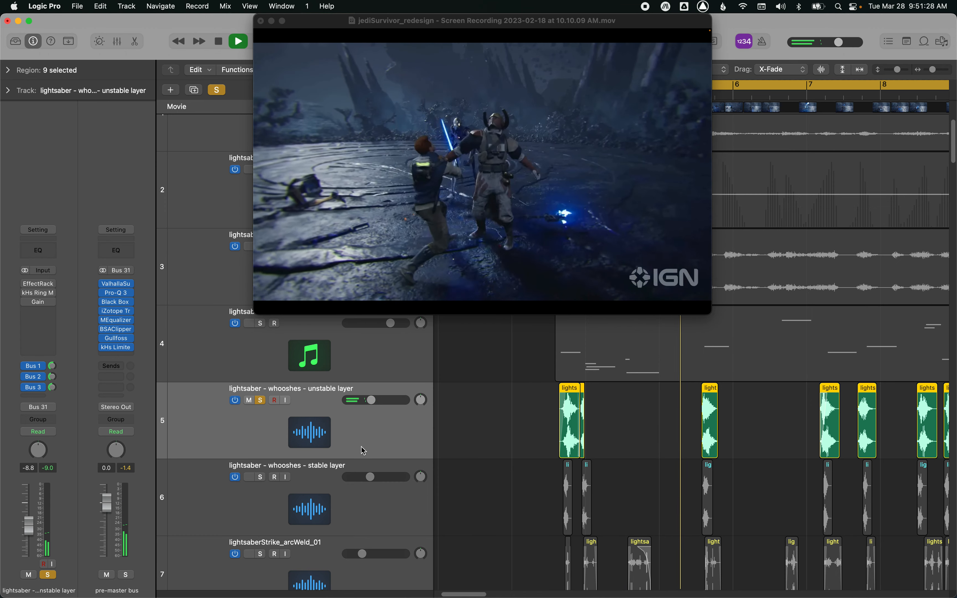
key("space")
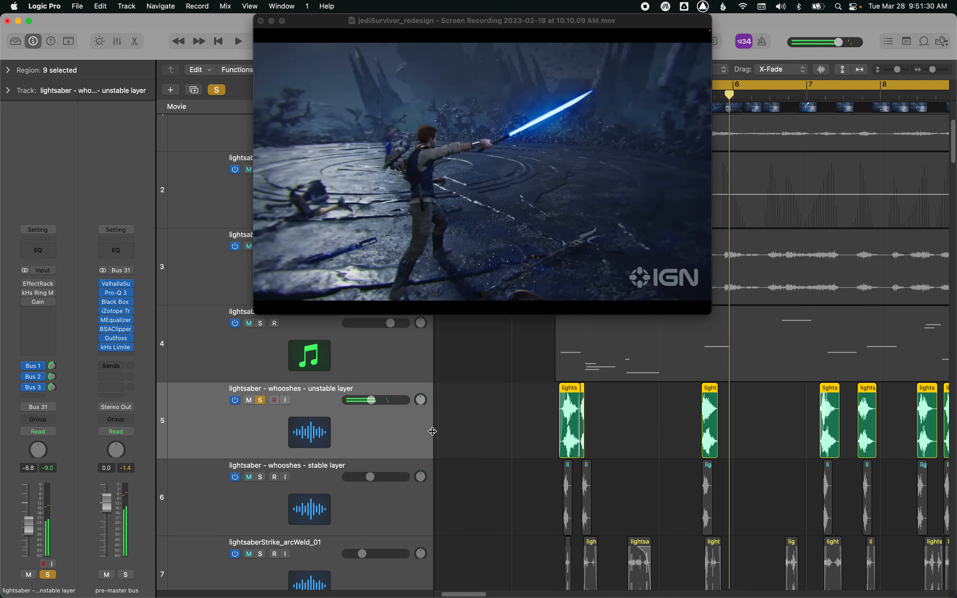
left_click(495, 423)
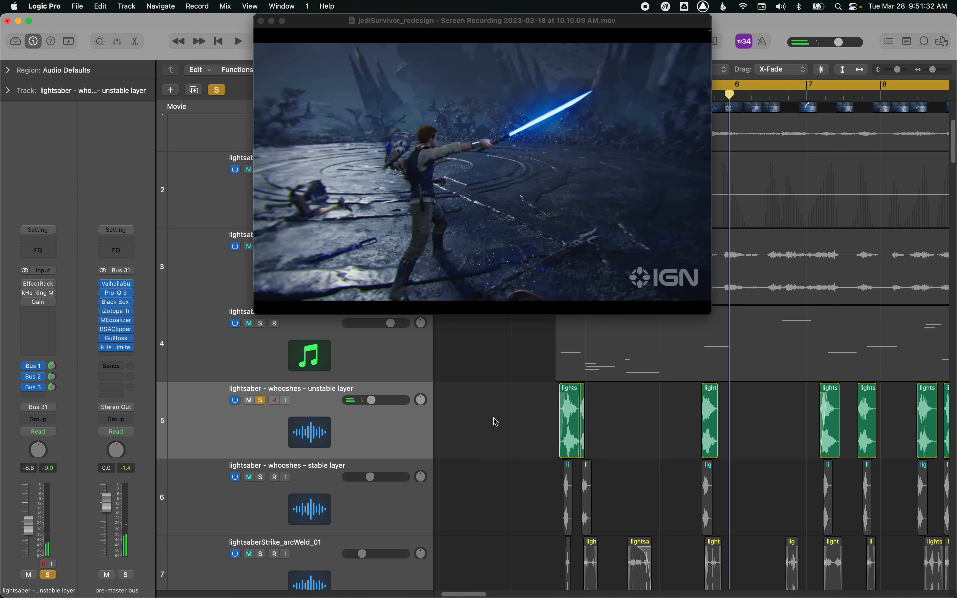
Step: Re-enable and open EffectRack on the unstable layer track and audition the whooshes with only SIE-Q active
mouse_move(25, 288)
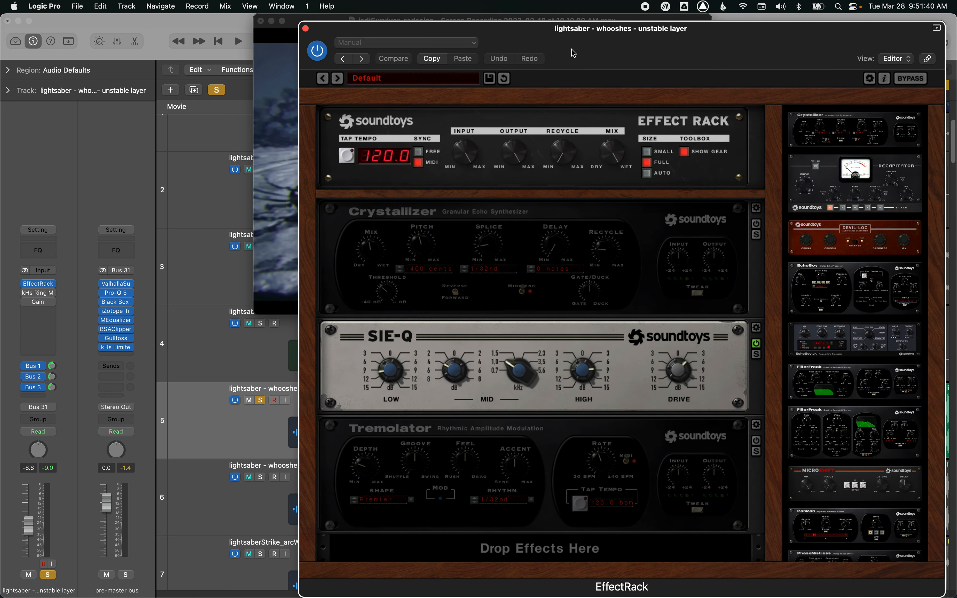
left_click_drag(574, 54, 521, 55)
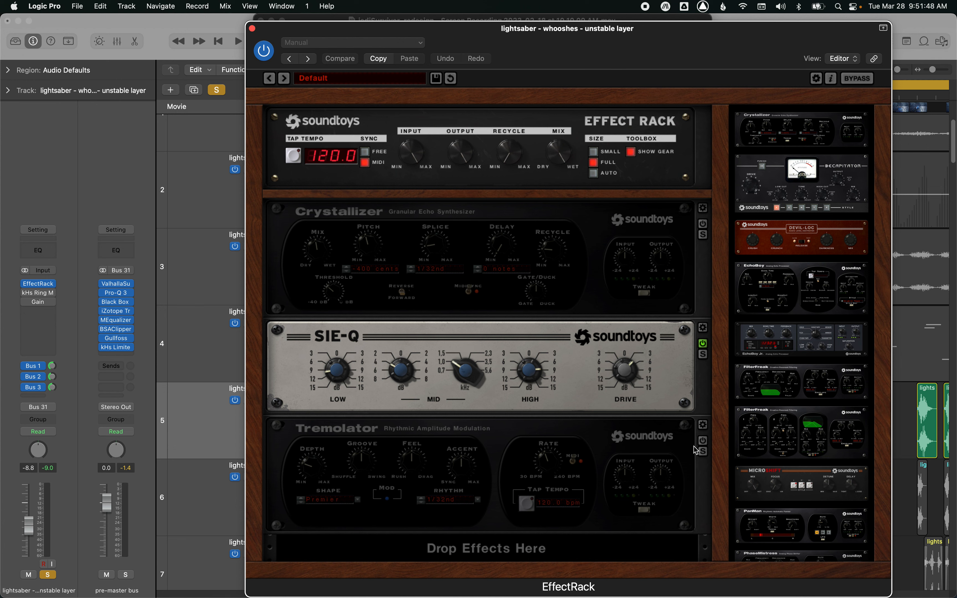
key("space")
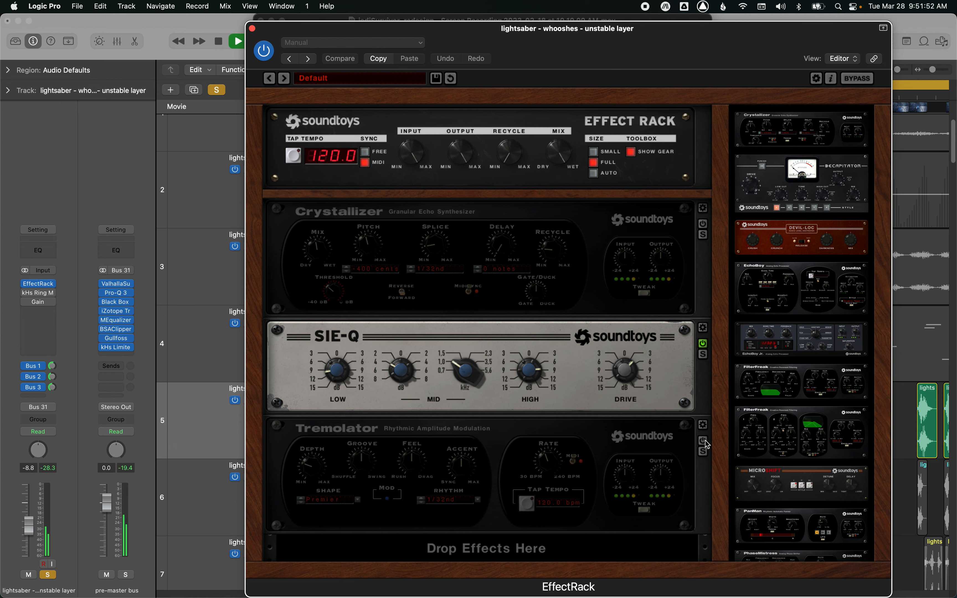
key("space")
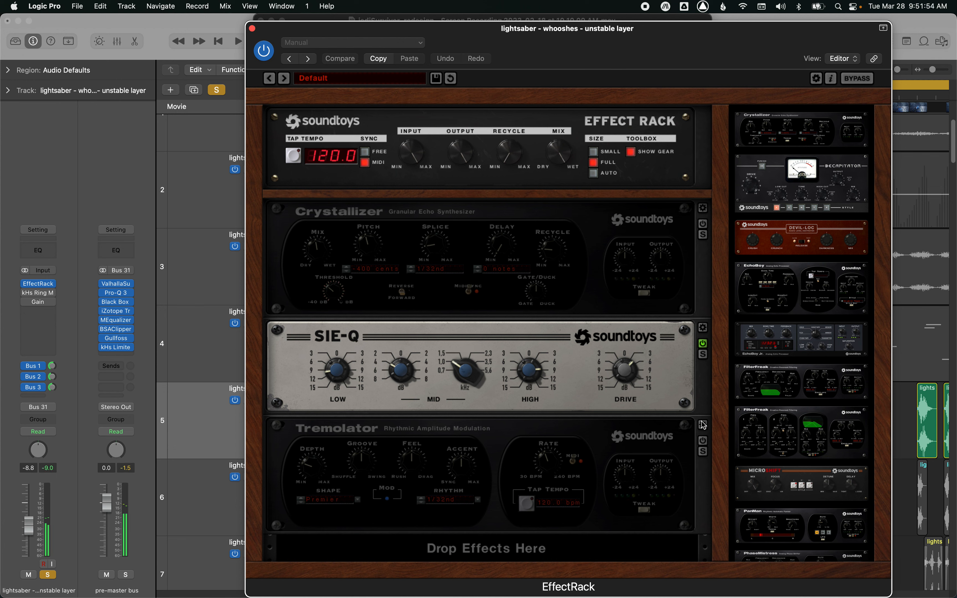
Step: Switch on Crystallizer and Tremolator in the EffectRack and audition the whooshes through all three modules
left_click(703, 226)
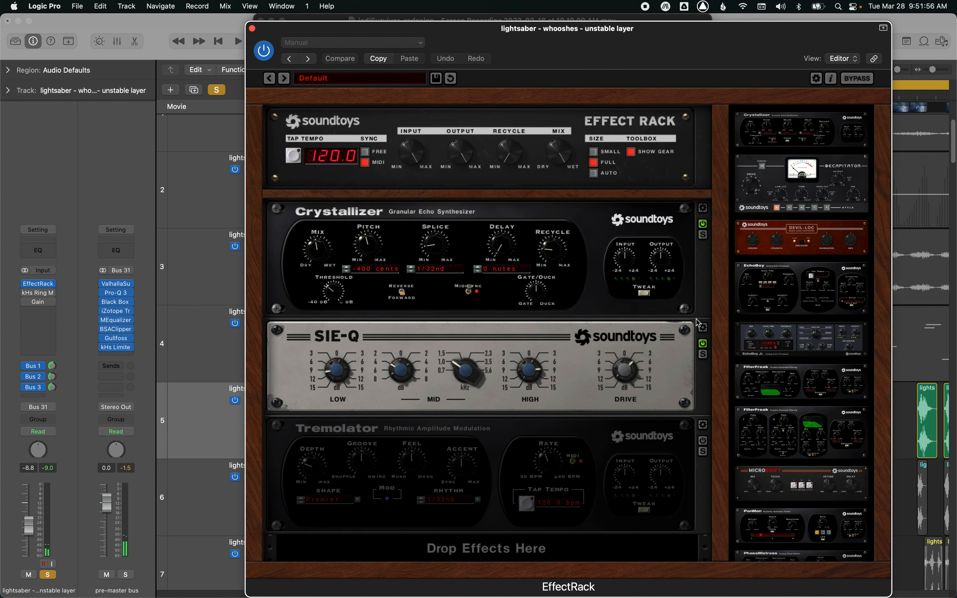
left_click(704, 441)
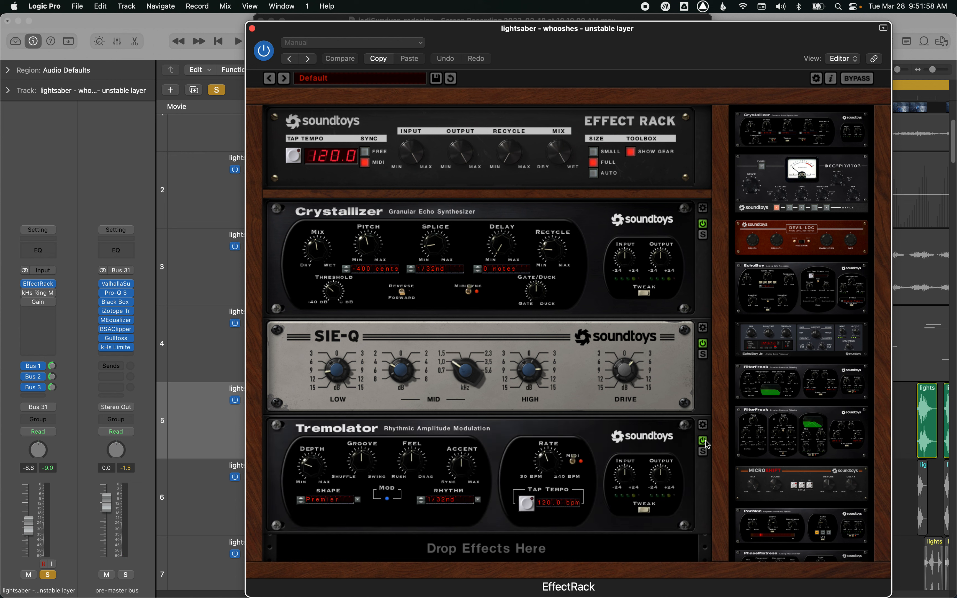
key("space")
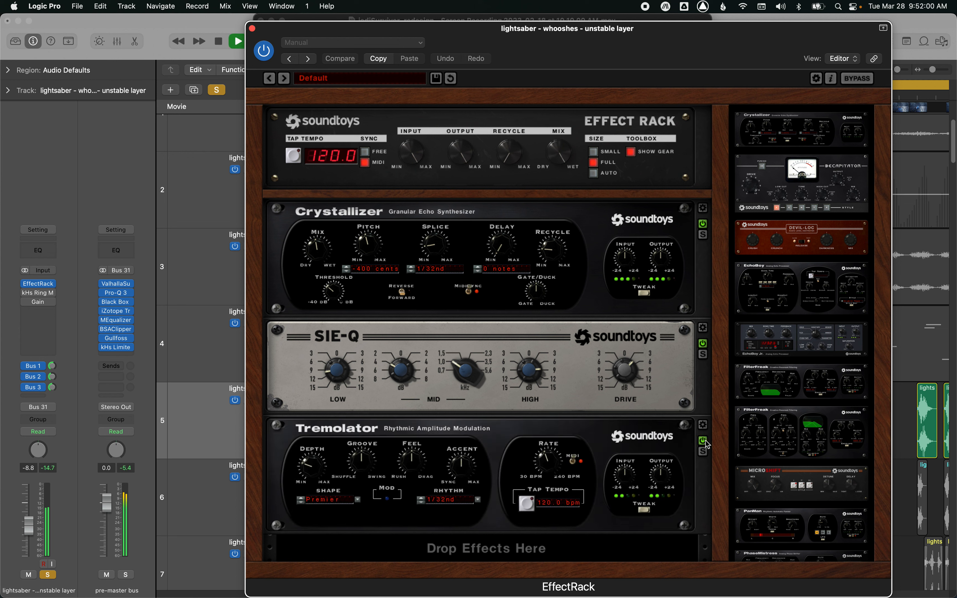
key("space")
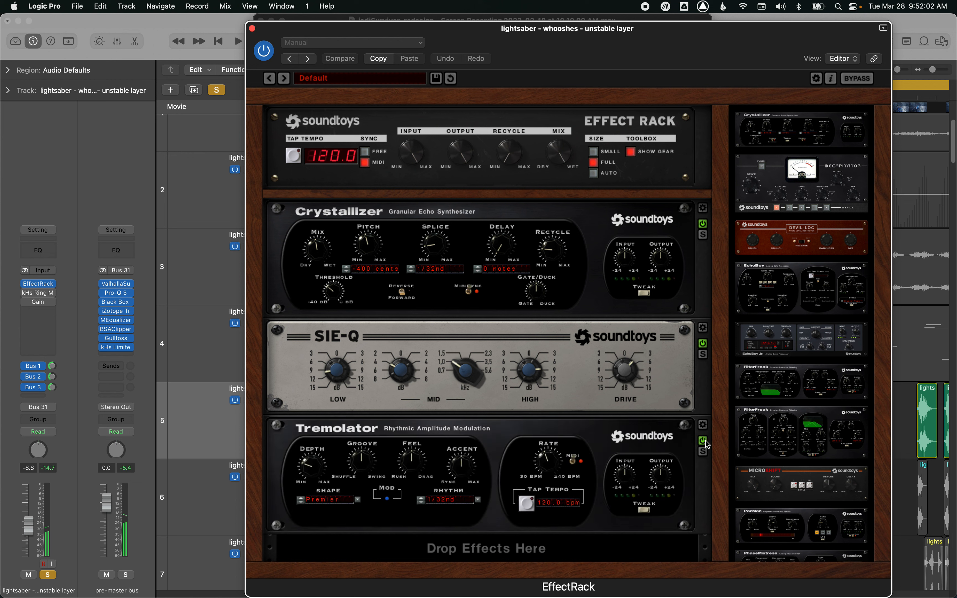
key("space")
Step: Turn Tremolator off to audition Crystallizer with SIE-Q, then switch Crystallizer off and close EffectRack
left_click(703, 441)
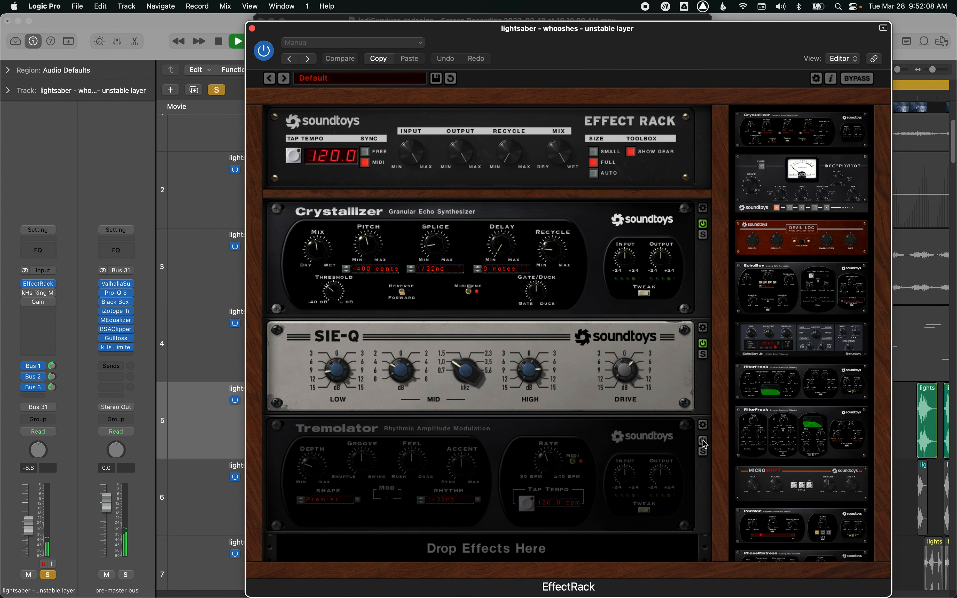
key("space")
left_click(703, 442)
left_click(703, 442)
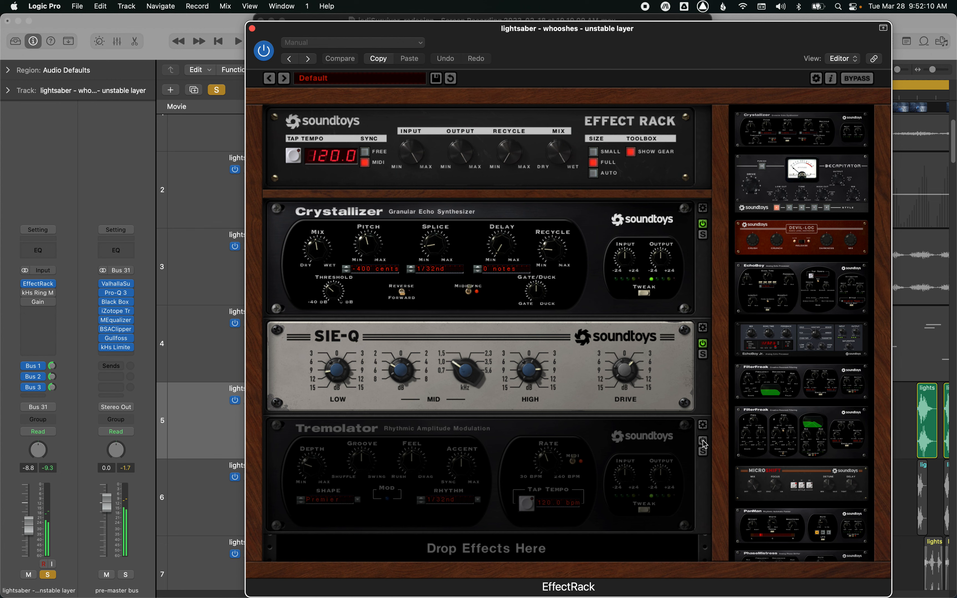
left_click(702, 225)
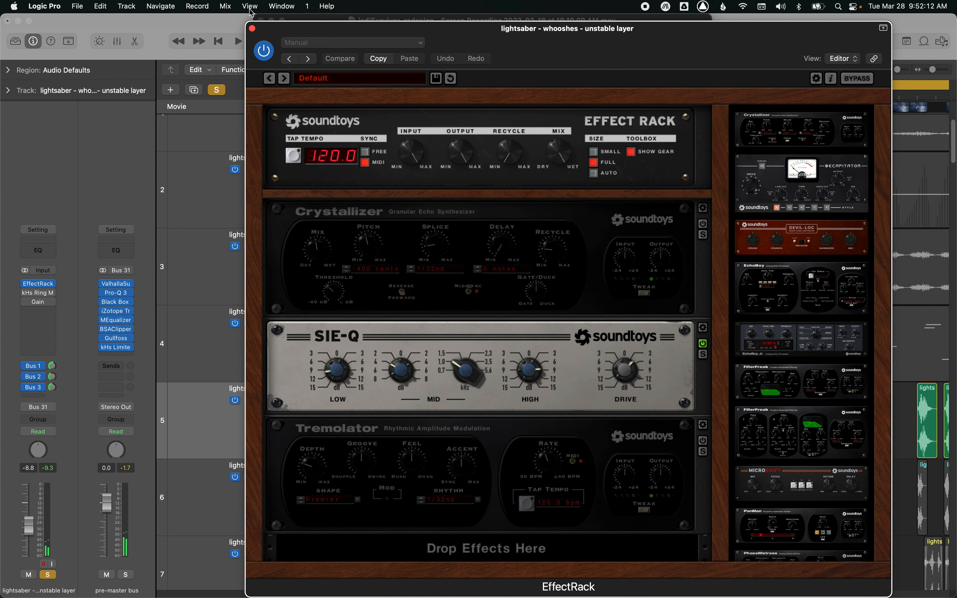
left_click(252, 28)
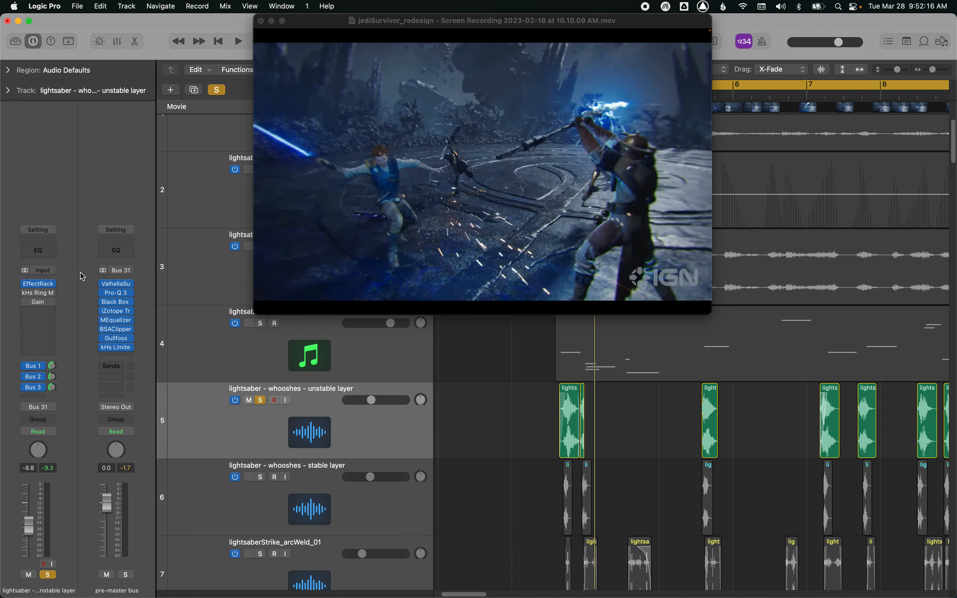
Step: Re-enable and open kHs Ring Mod on the unstable layer track and audition the whooshes with it
left_click(38, 293)
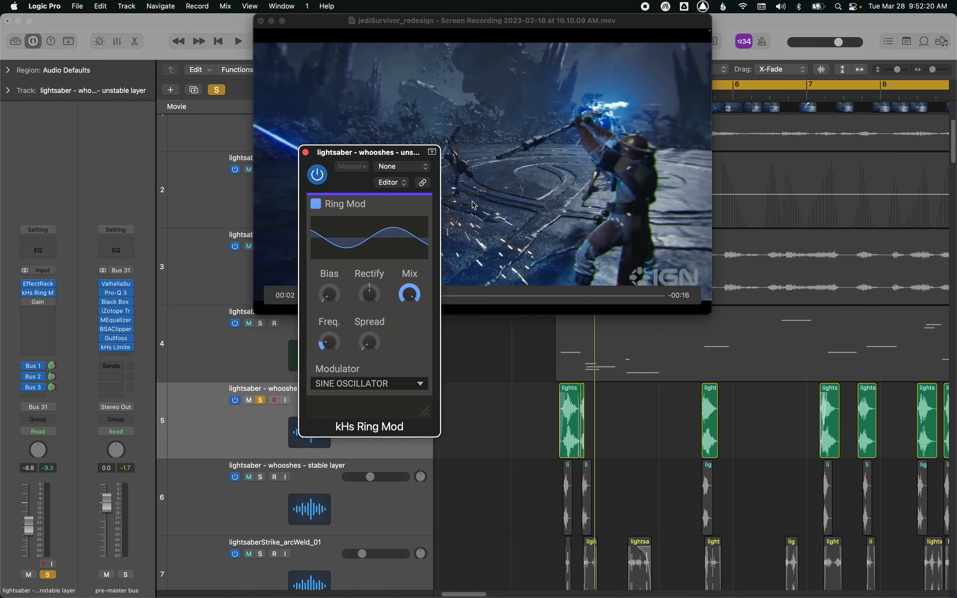
left_click_drag(363, 158, 432, 186)
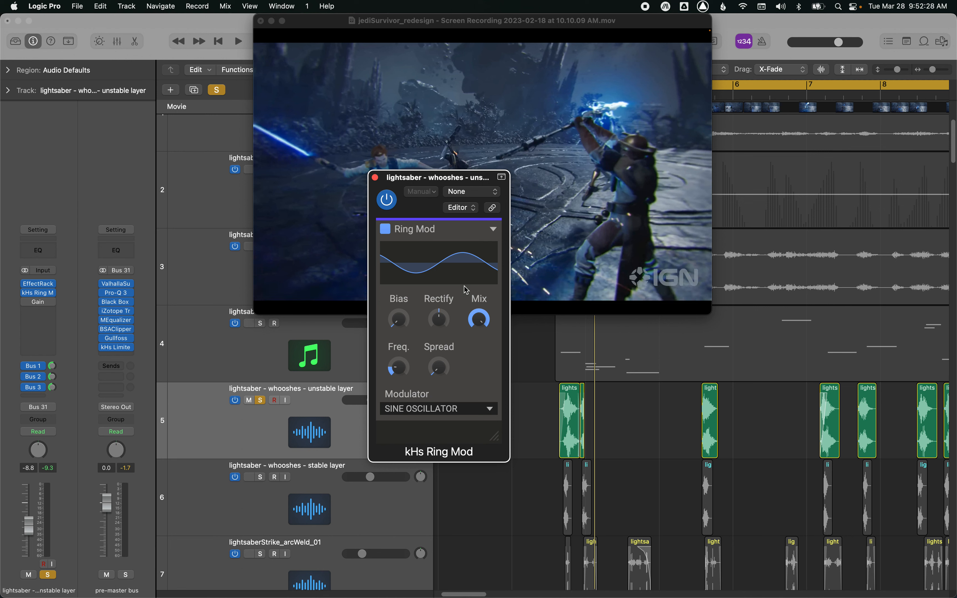
mouse_move(383, 378)
left_click_drag(436, 181, 411, 108)
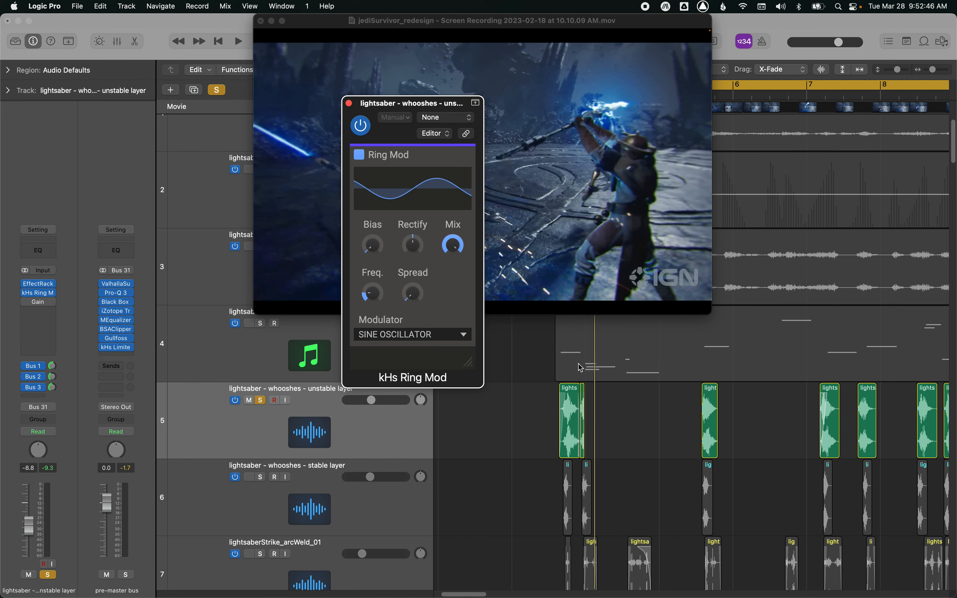
key("space")
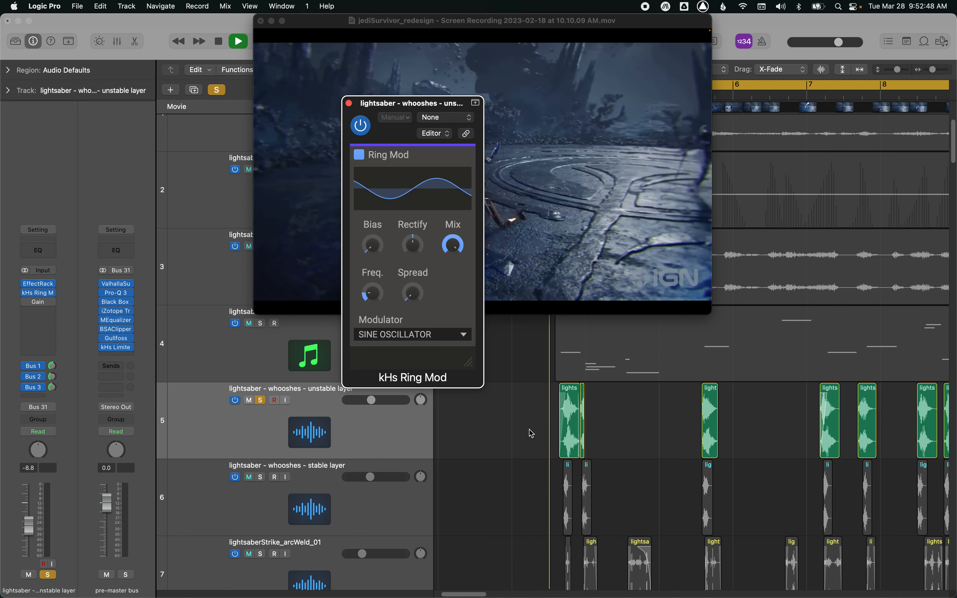
key("space")
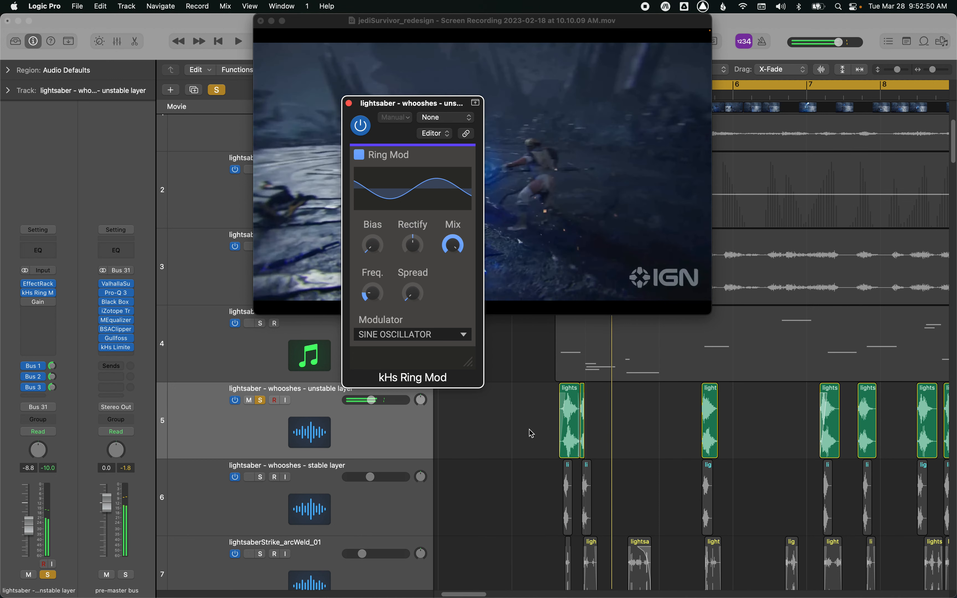
Step: Rearrange the movie and kHs Ring Mod windows so the picture is less covered and audition the ring-modulated whooshes again
left_click_drag(526, 308, 380, 309)
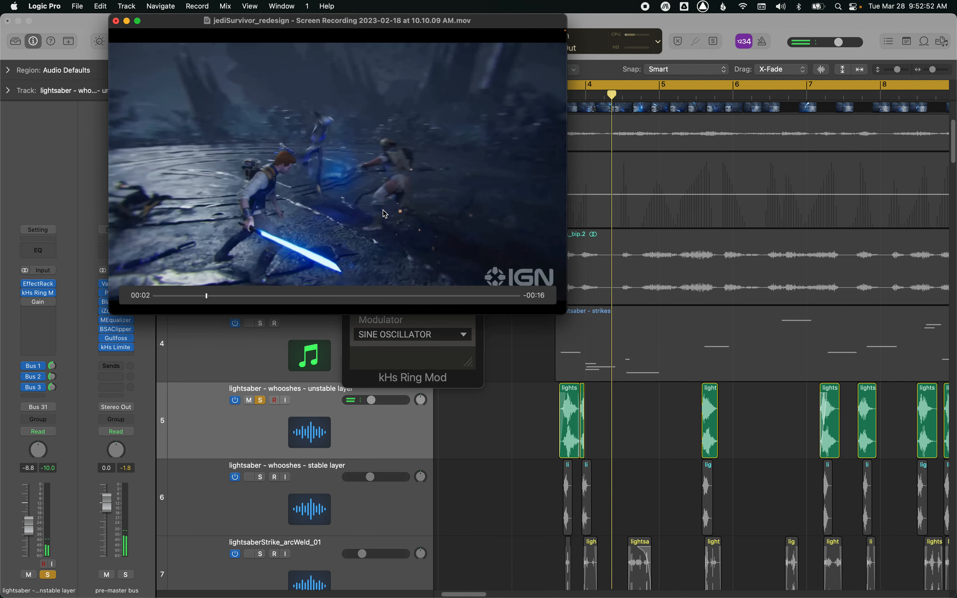
left_click(430, 382)
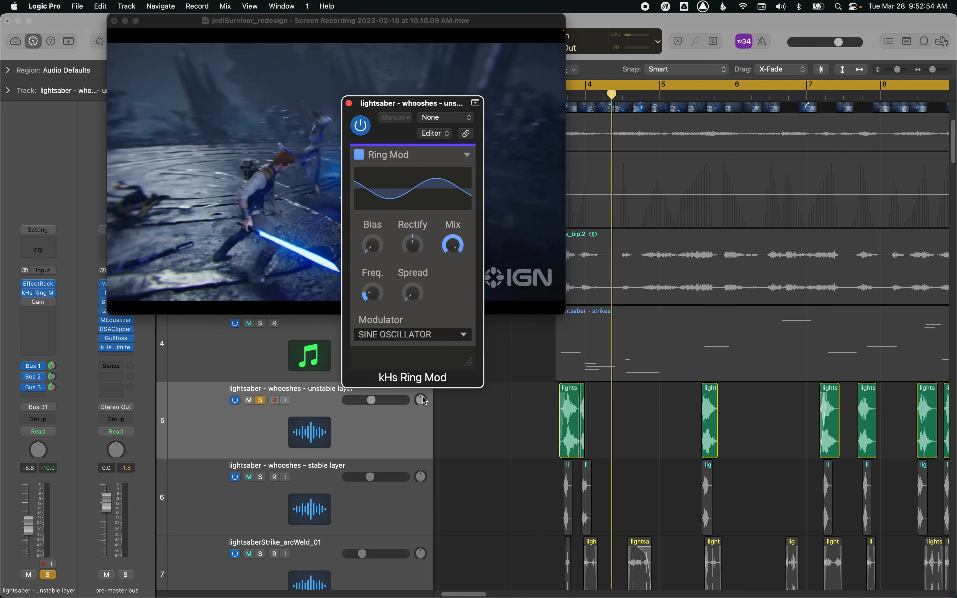
left_click_drag(415, 376, 425, 495)
key("space")
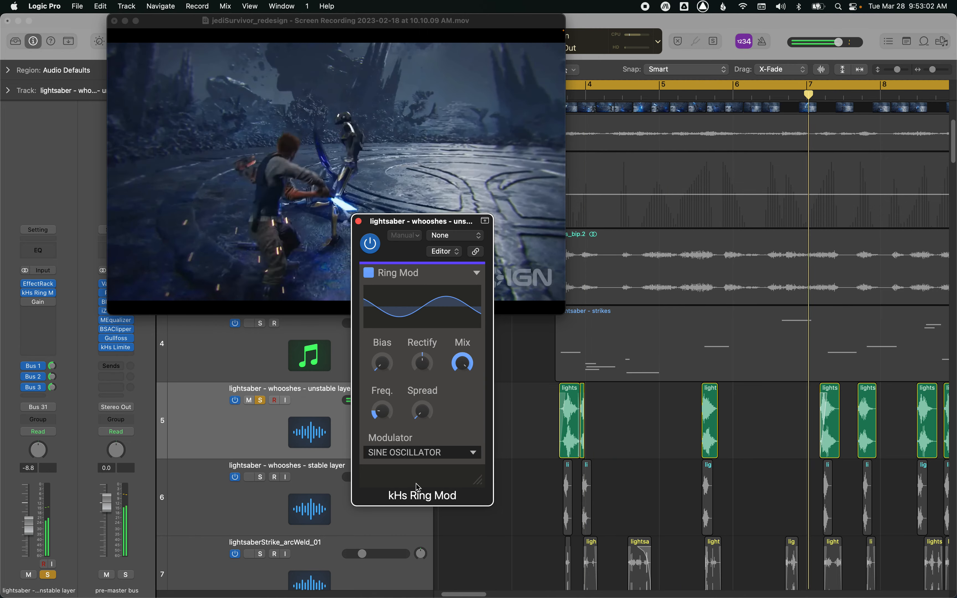
key("space")
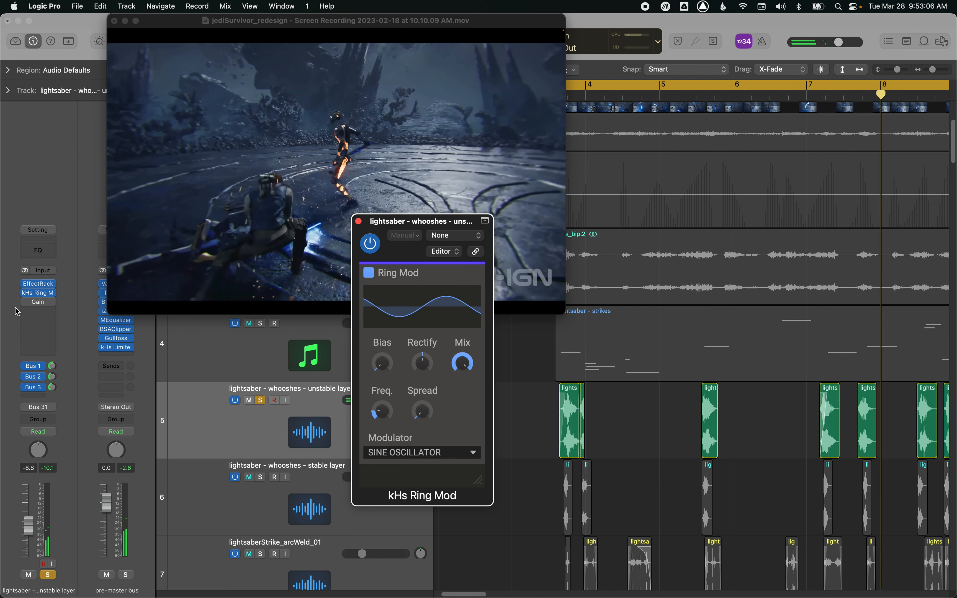
Step: Re-enable Gain on the unstable layer track, audition the full effects chain and close kHs Ring Mod
left_click(24, 302)
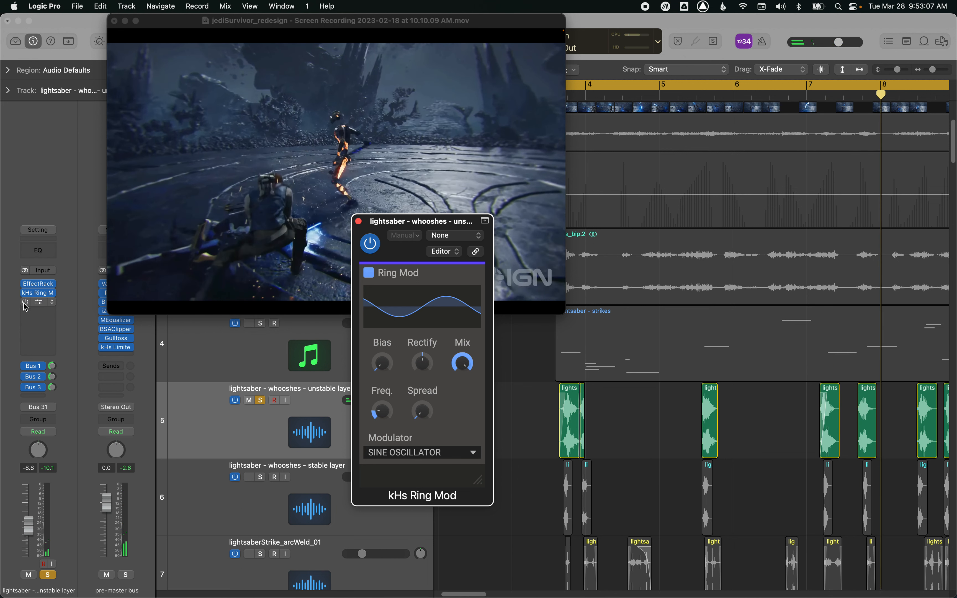
key("space")
left_click(358, 222)
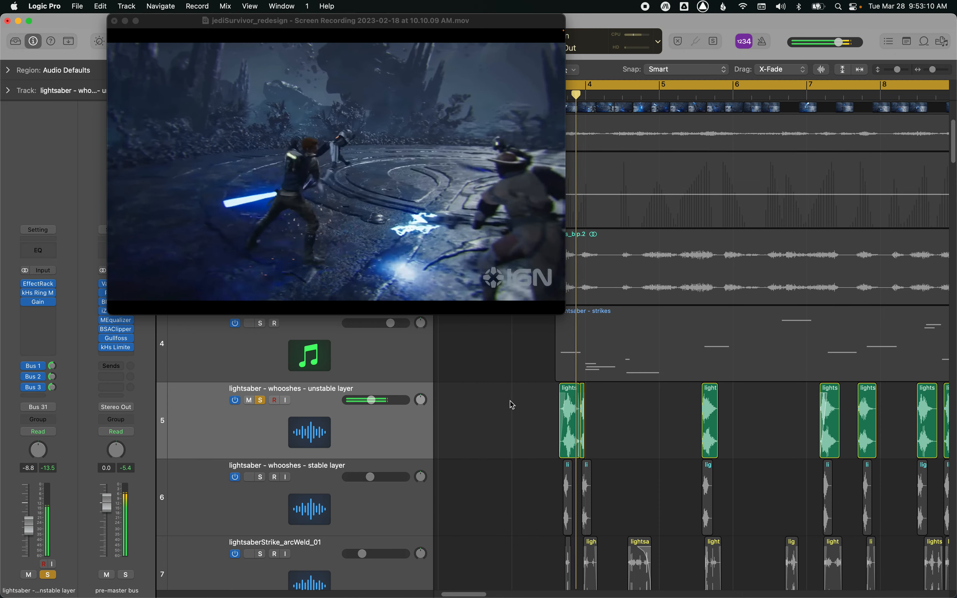
Step: Move the solo from the unstable layer to the lightsaber - whooshes - stable layer track
key("s")
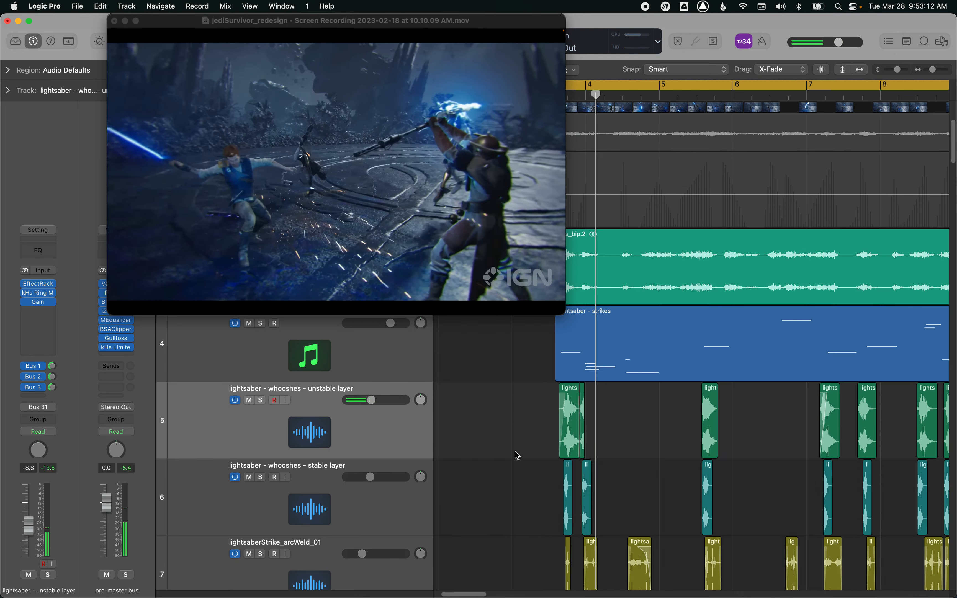
scroll(475, 445, "down", 3)
left_click(373, 465)
key("s")
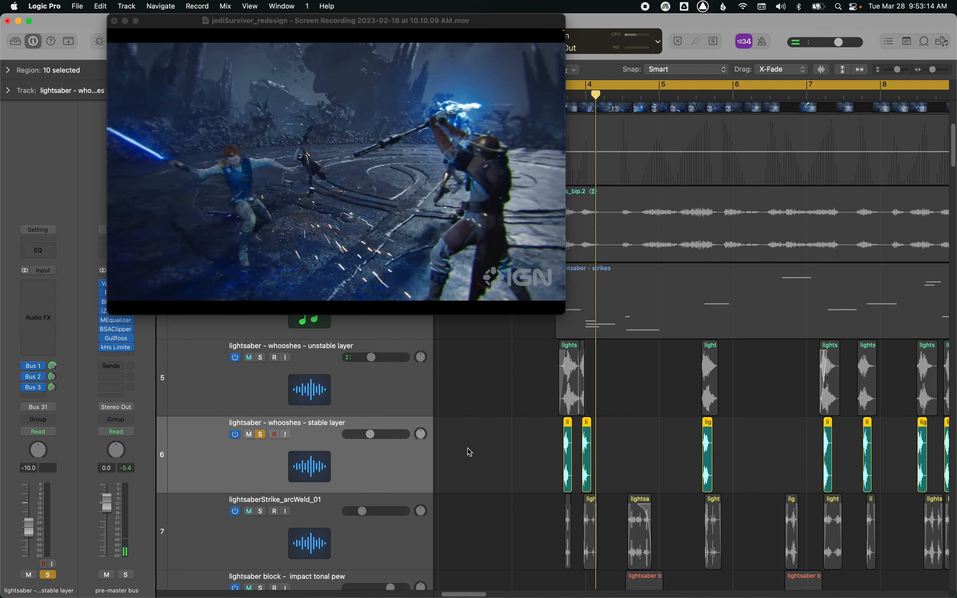
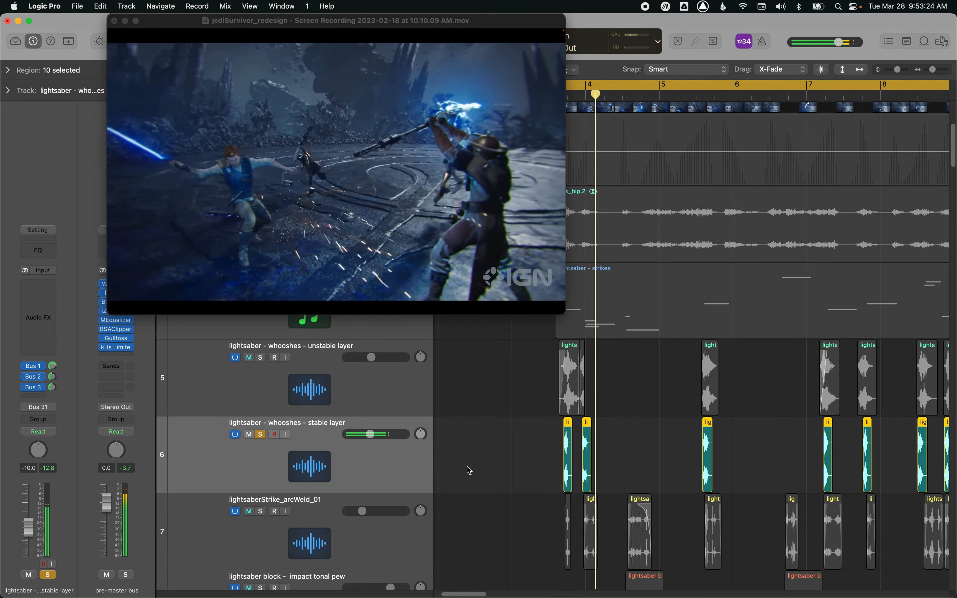
Step: Solo the unstable layer together with the stable layer to audition both, then select the unstable layer track with all solos cleared
left_click(260, 357)
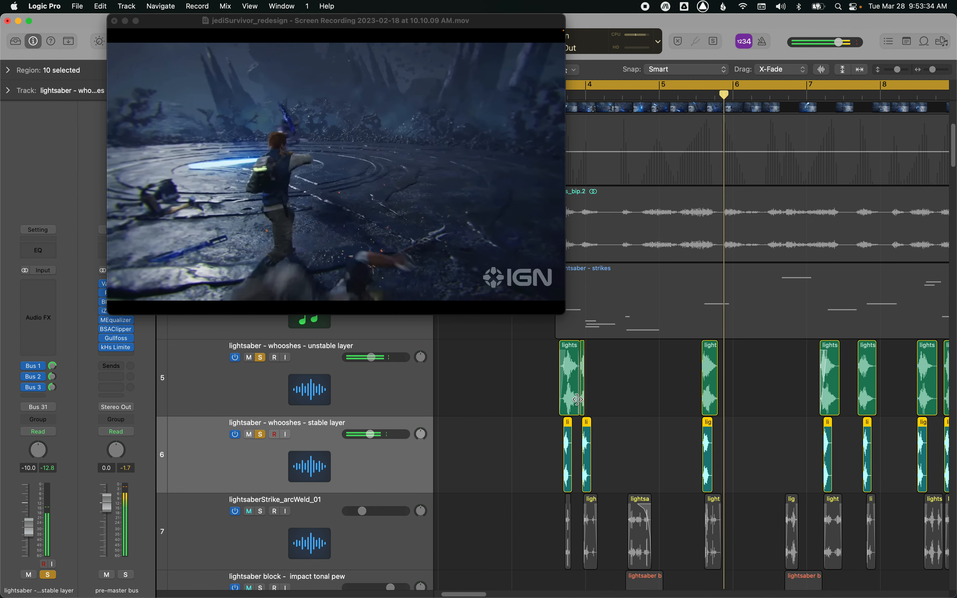
left_click(359, 388)
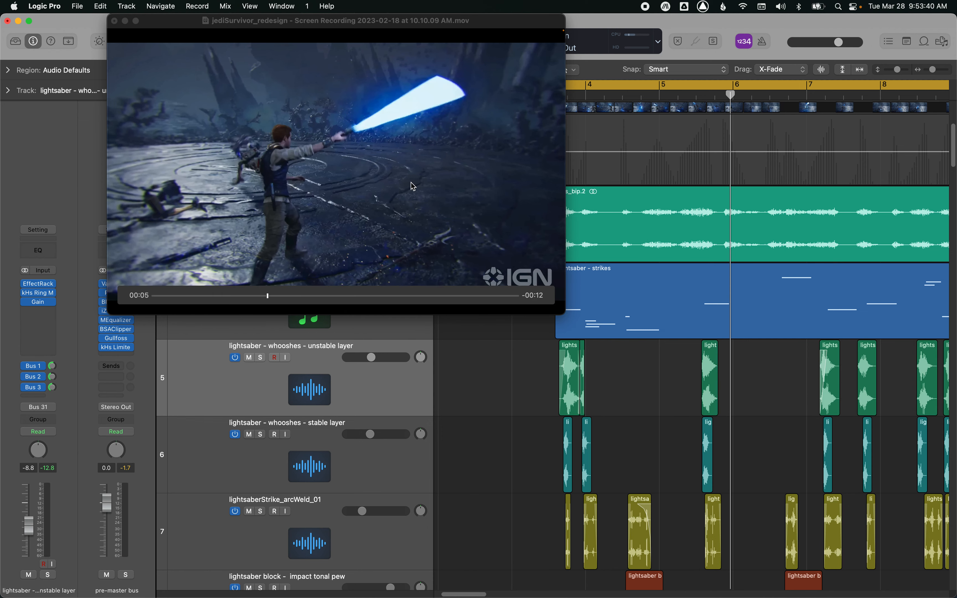
Step: Shrink the movie window and place it over the upper part of the track headers, uncovering the timeline regions
left_click_drag(412, 183, 583, 153)
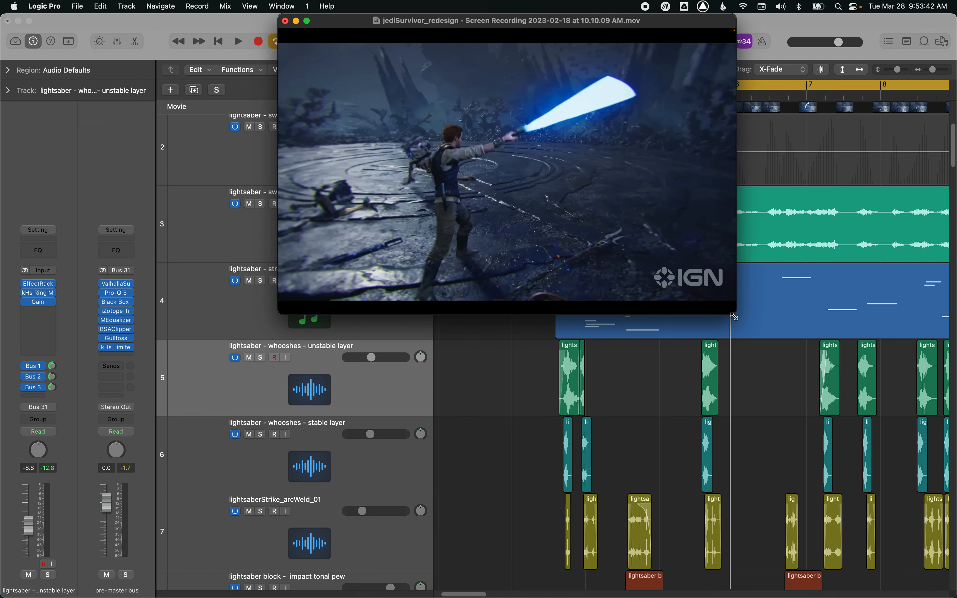
left_click_drag(734, 316, 521, 180)
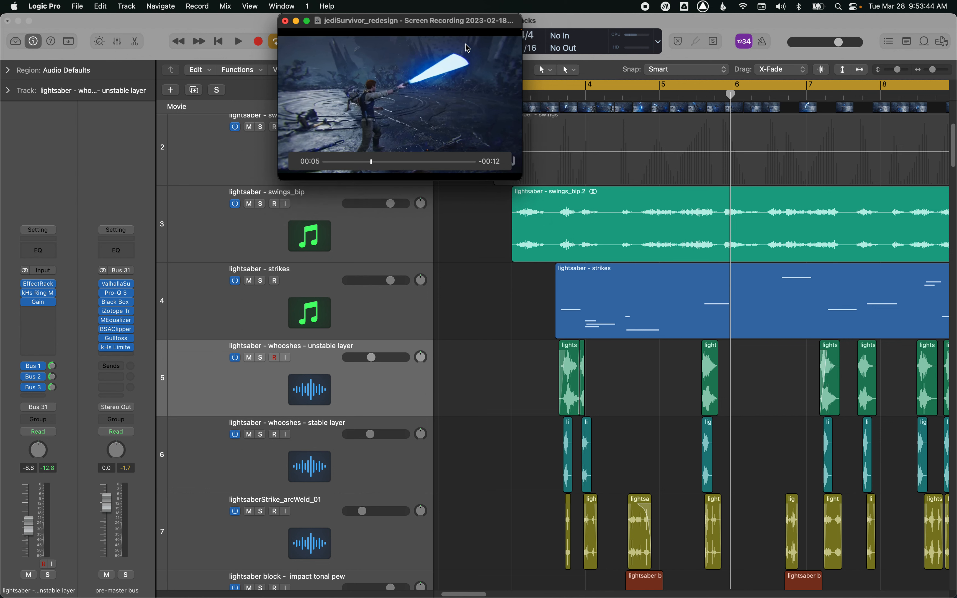
left_click_drag(468, 61, 450, 61)
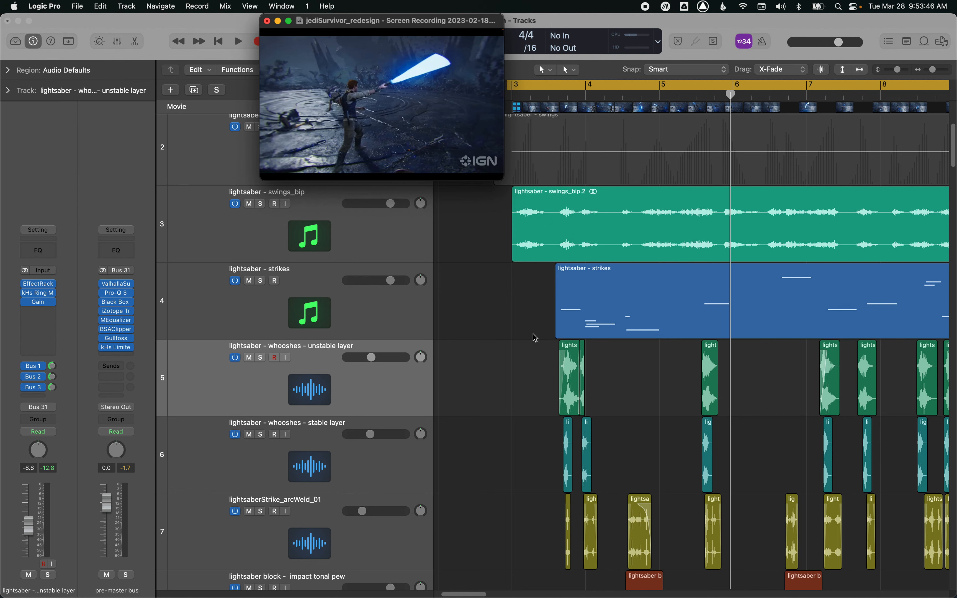
Step: Solo the stable whoosh, unstable whoosh, strikes and swings_bip tracks together and audition the combined lightsaber layers against the picture
left_click(404, 258)
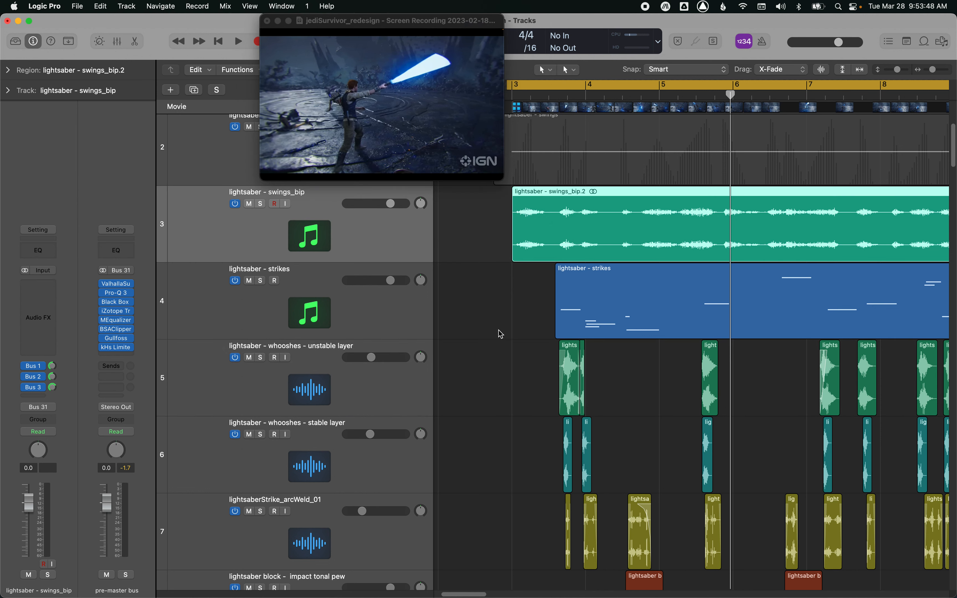
left_click(409, 388)
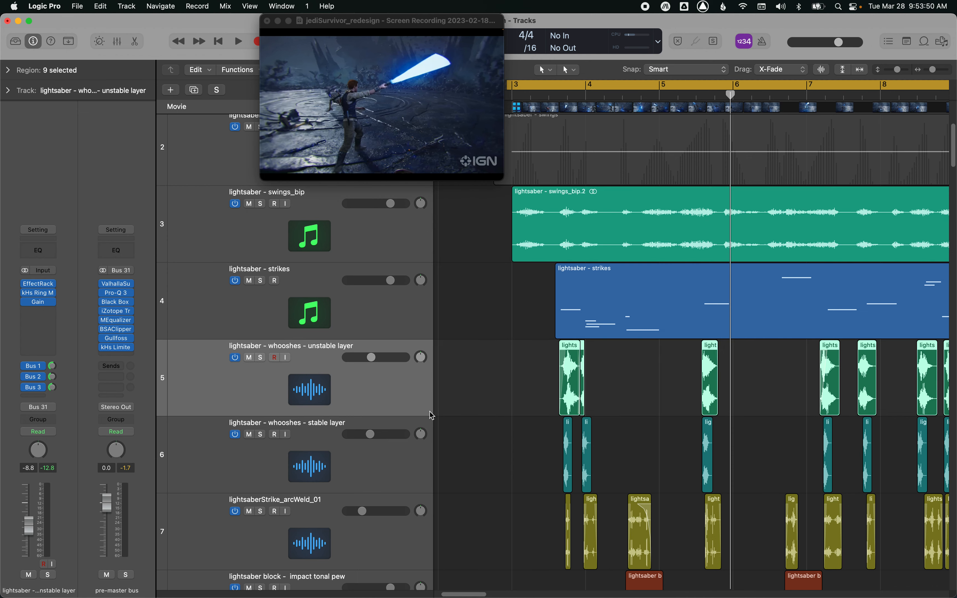
key("Down")
key("s")
key("Up")
key("s")
key("Up")
key("s")
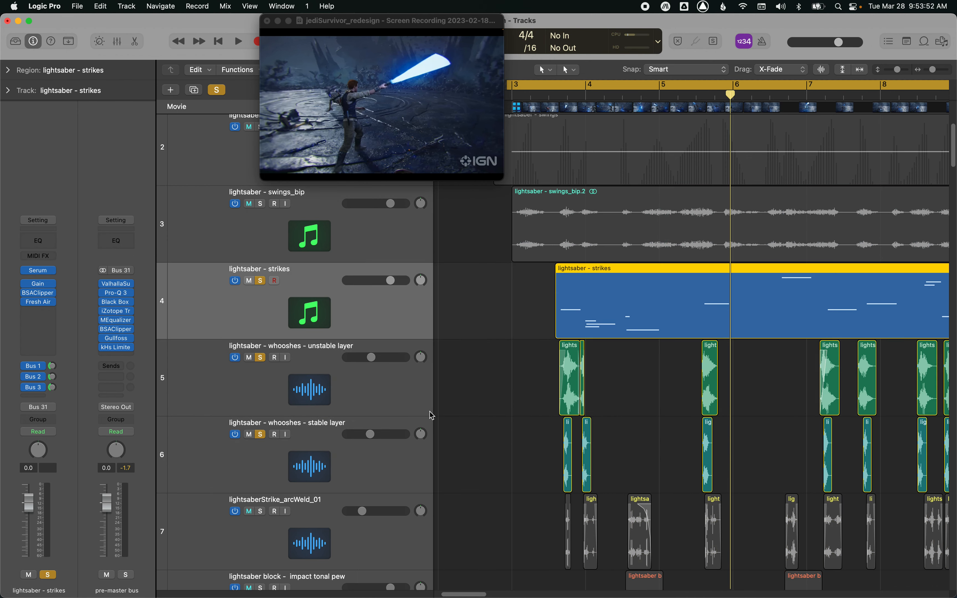
key("Up")
key("s")
key("space")
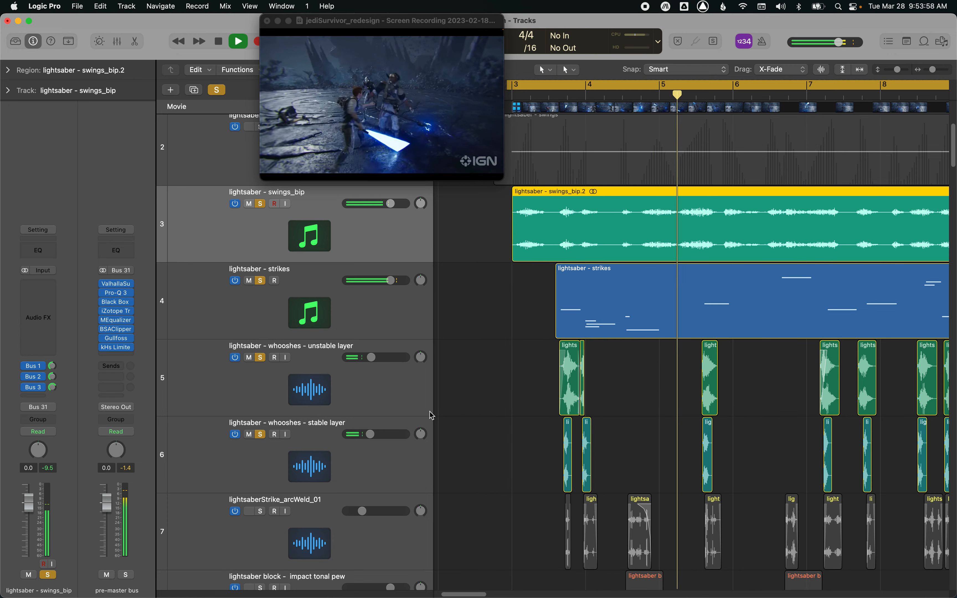
key("space")
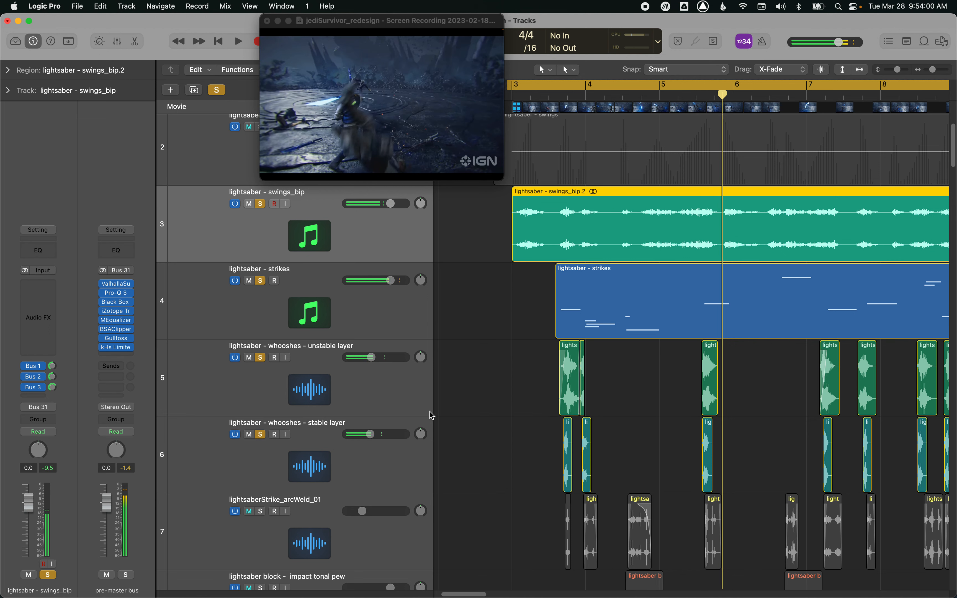
Step: Clear the solos on the swings_bip, strikes, unstable layer and stable layer tracks
key("s")
key("Down")
key("s")
key("Down")
key("s")
key("Down")
key("s")
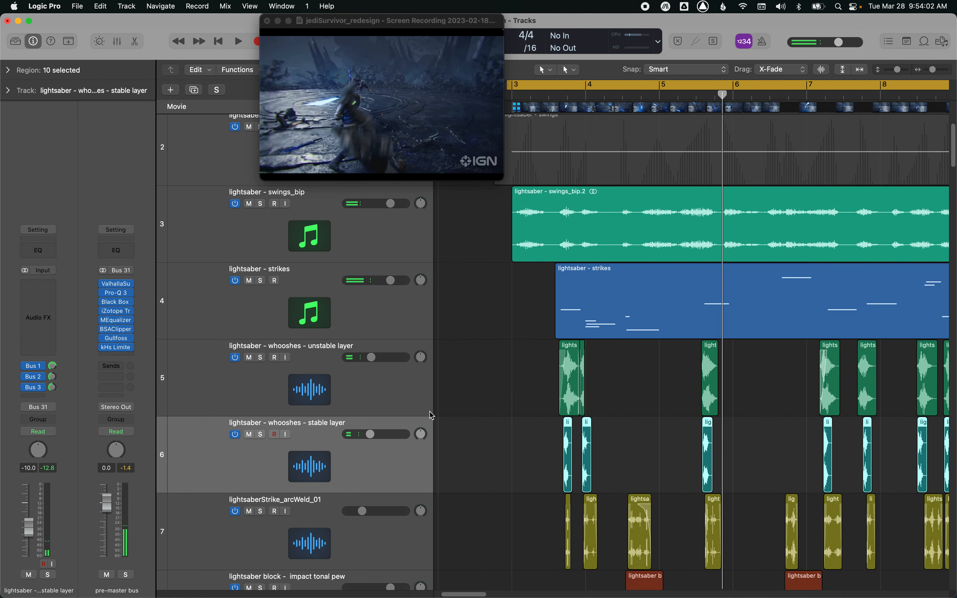
Step: Solo the lightsaberStrike_arcWeld_01 track, bypass its EffectRack, bx_saturator and Gain inserts, and audition the dry arc weld sound
scroll(494, 442, "down", 5)
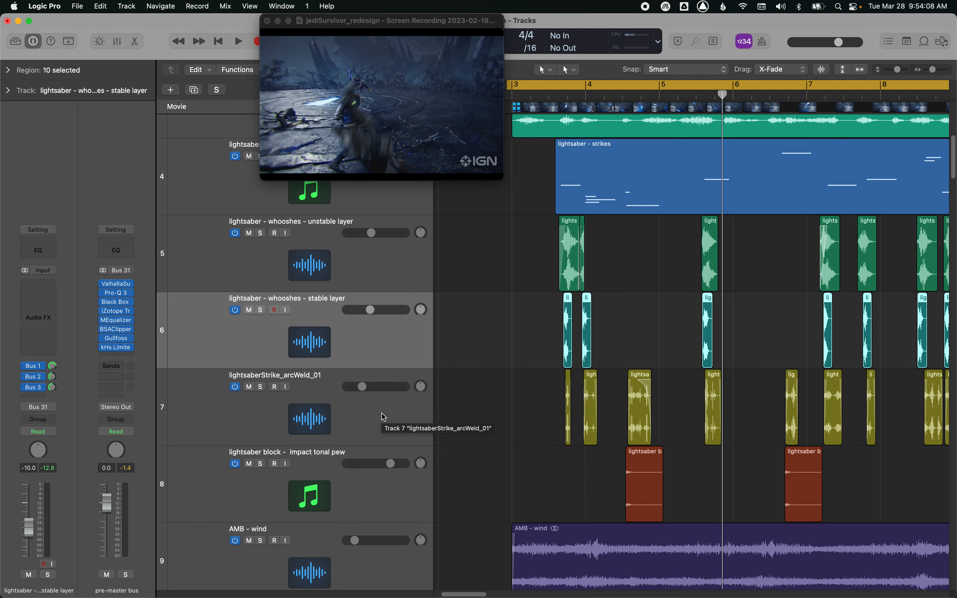
left_click(384, 418)
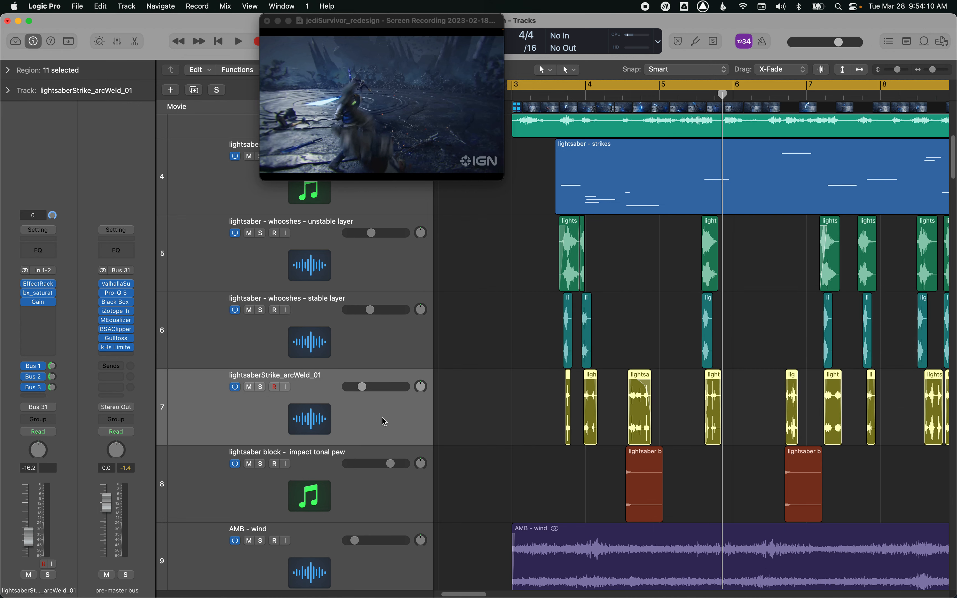
key("s")
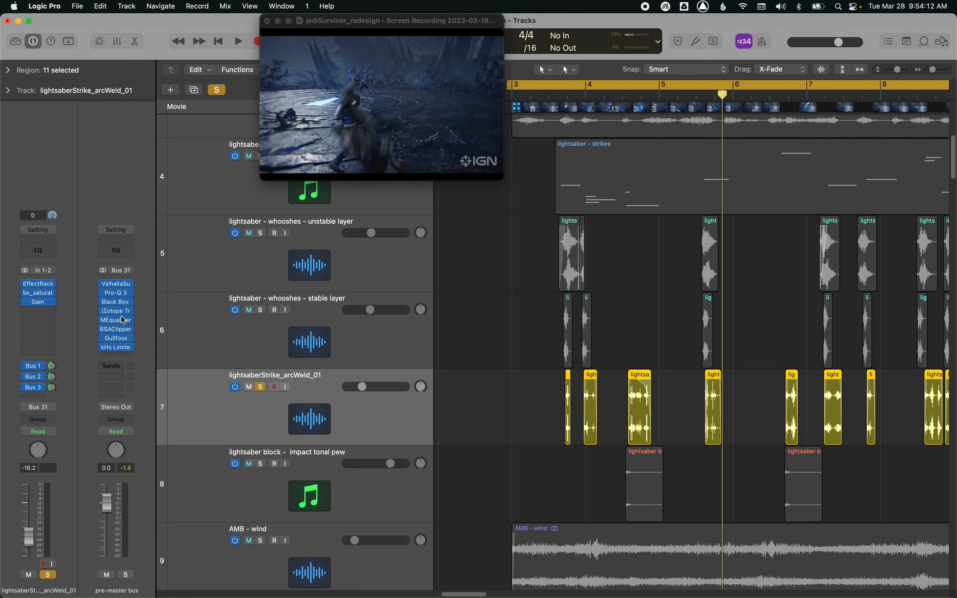
left_click(25, 283, "alt")
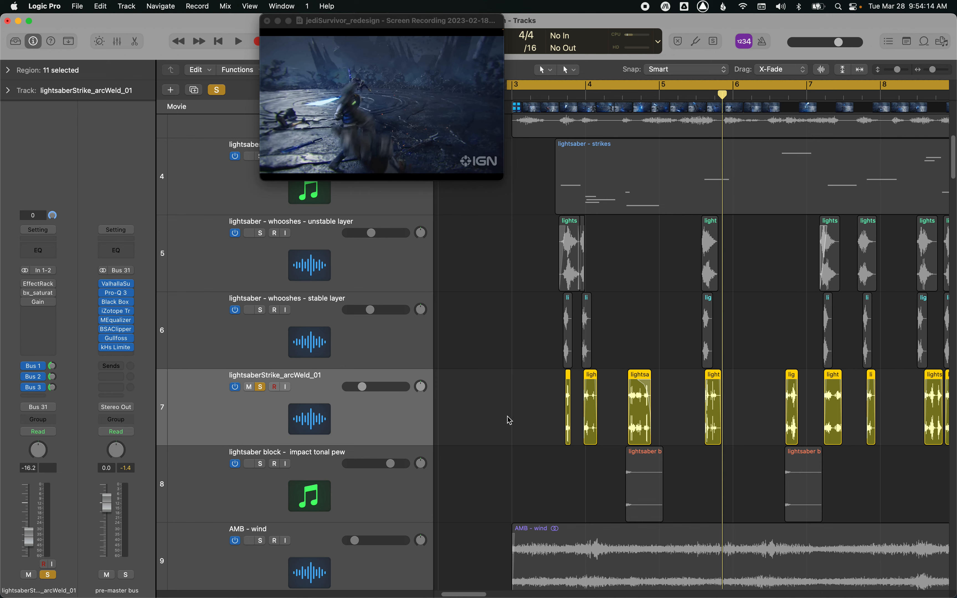
left_click(527, 412)
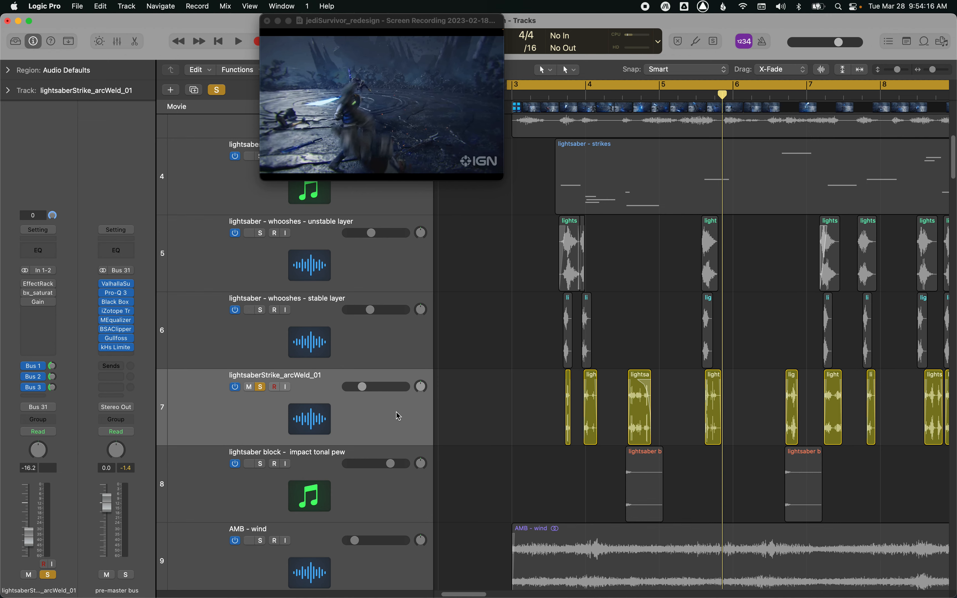
key("space")
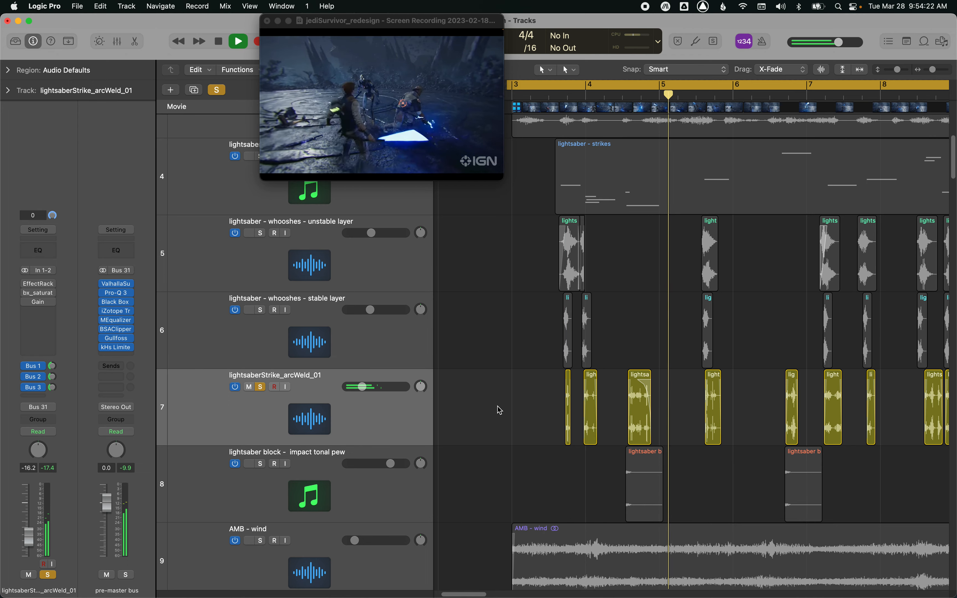
key("space")
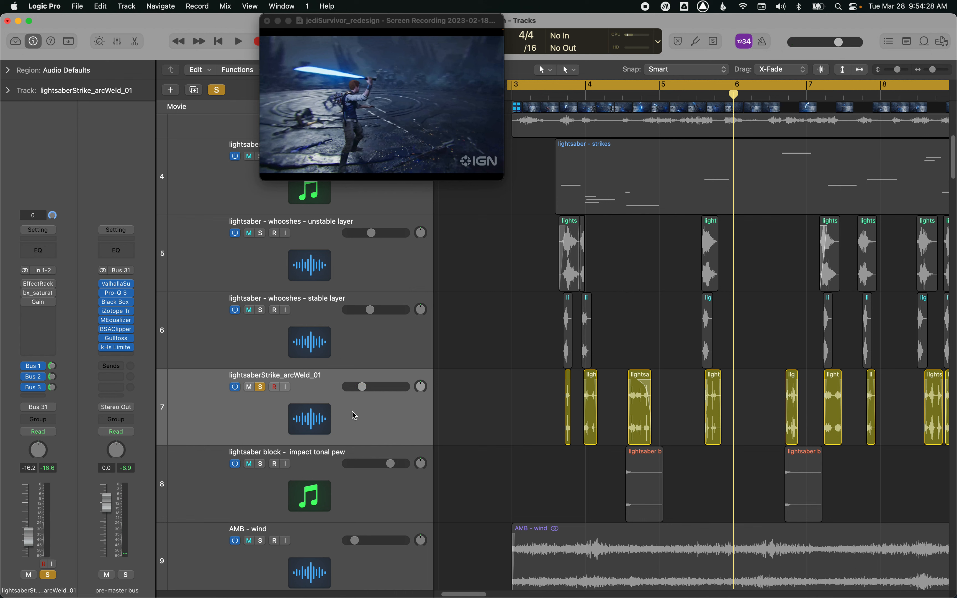
Step: Re-enable and open EffectRack on the arc weld track, and switch off its Decapitator, FilterFreak, Tremolator and Devil-Loc modules
mouse_move(28, 288)
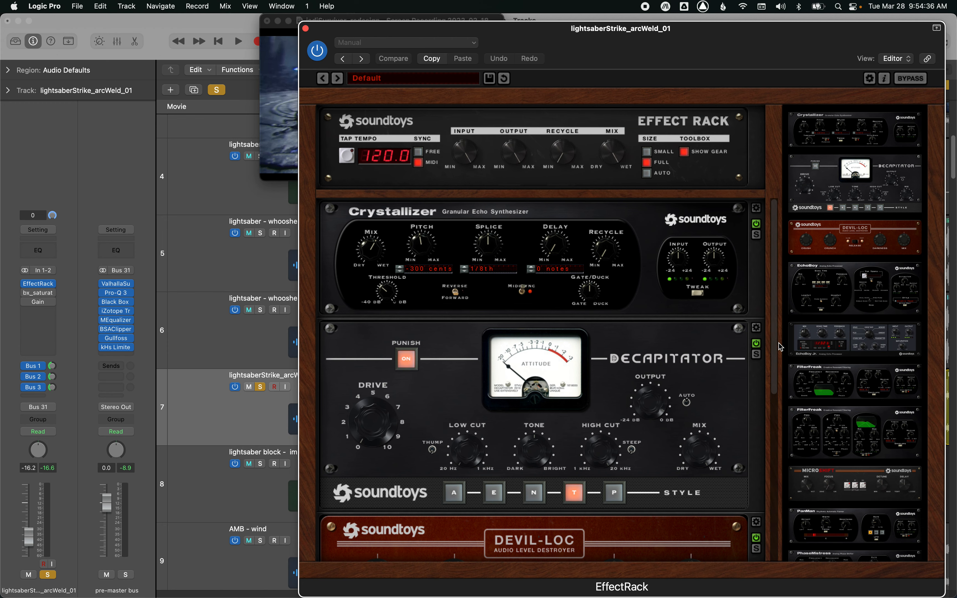
left_click_drag(773, 380, 787, 320)
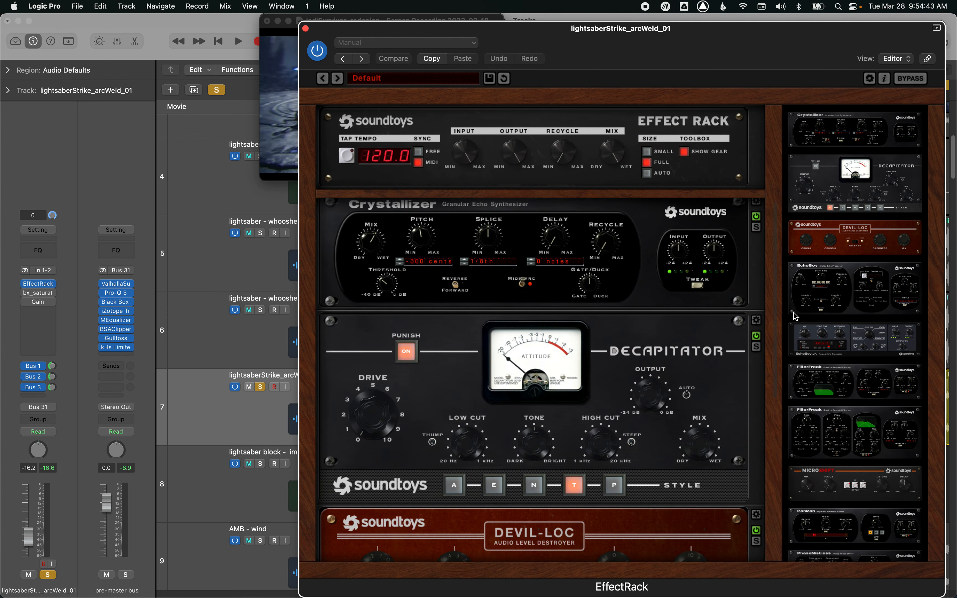
left_click(756, 336)
scroll(773, 335, "down", 5)
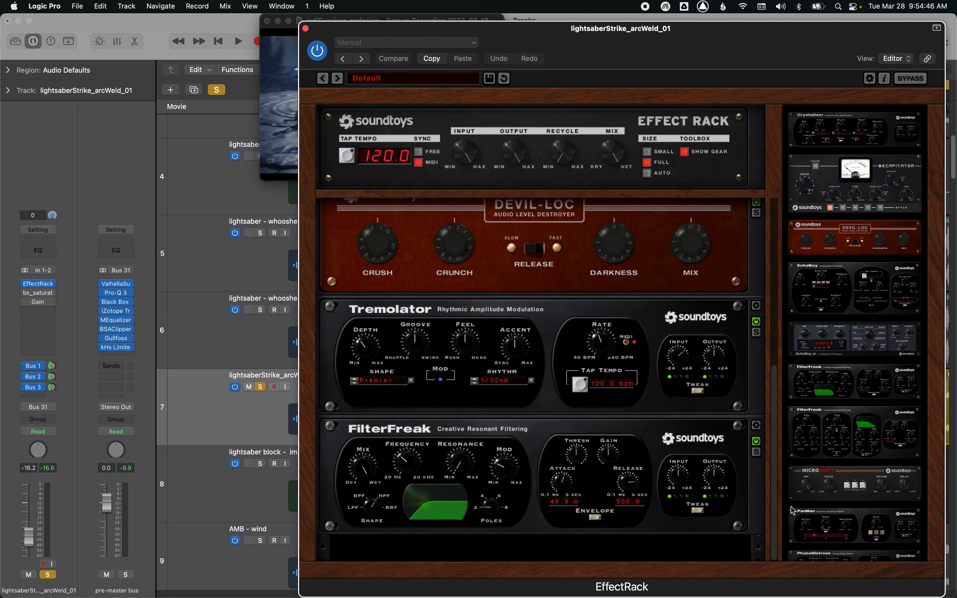
left_click(757, 446)
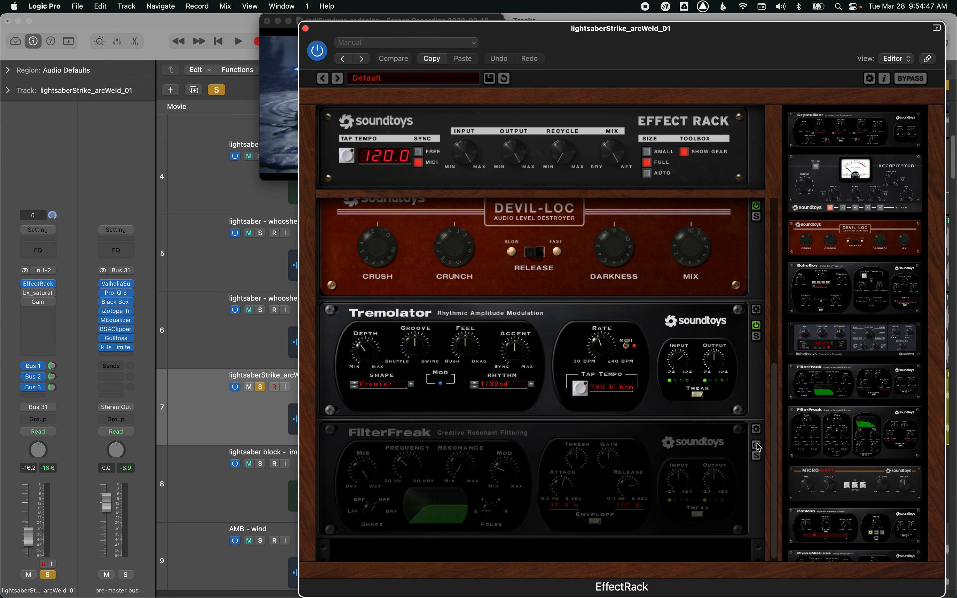
left_click(757, 325)
left_click(757, 206)
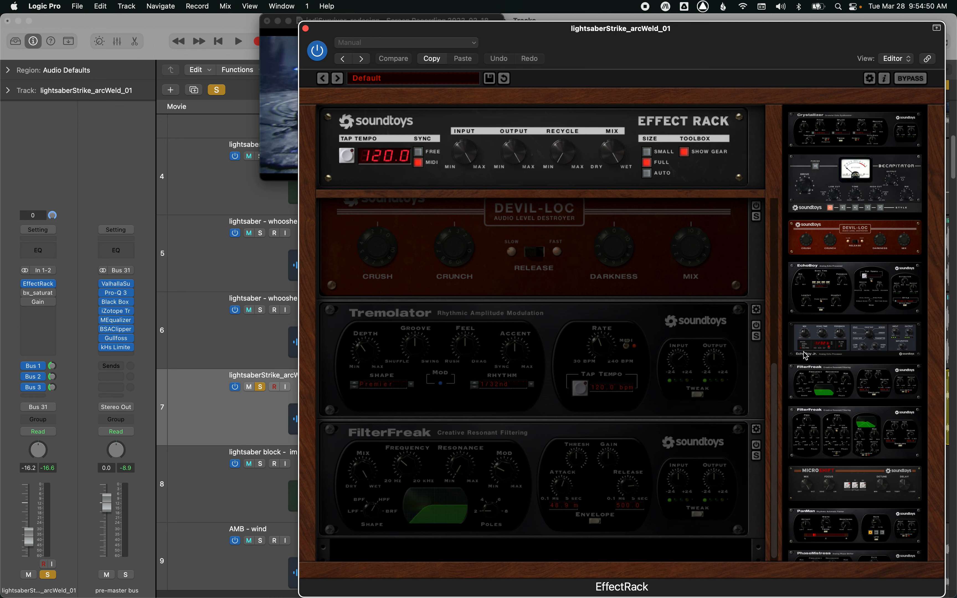
Step: Return to the Crystallizer module in the rack and audition the arc weld strikes through it alone
scroll(773, 409, "up", 5)
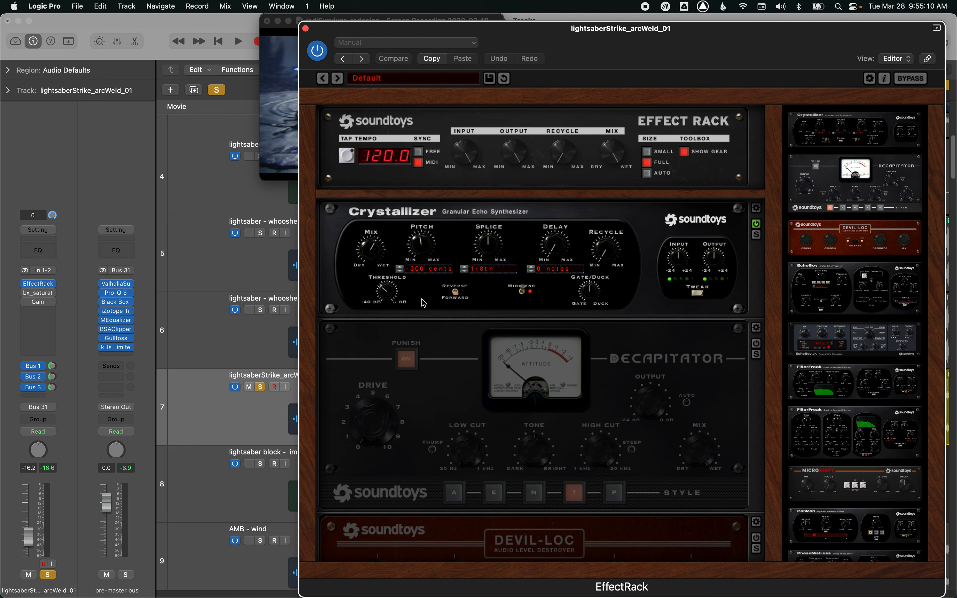
key("space")
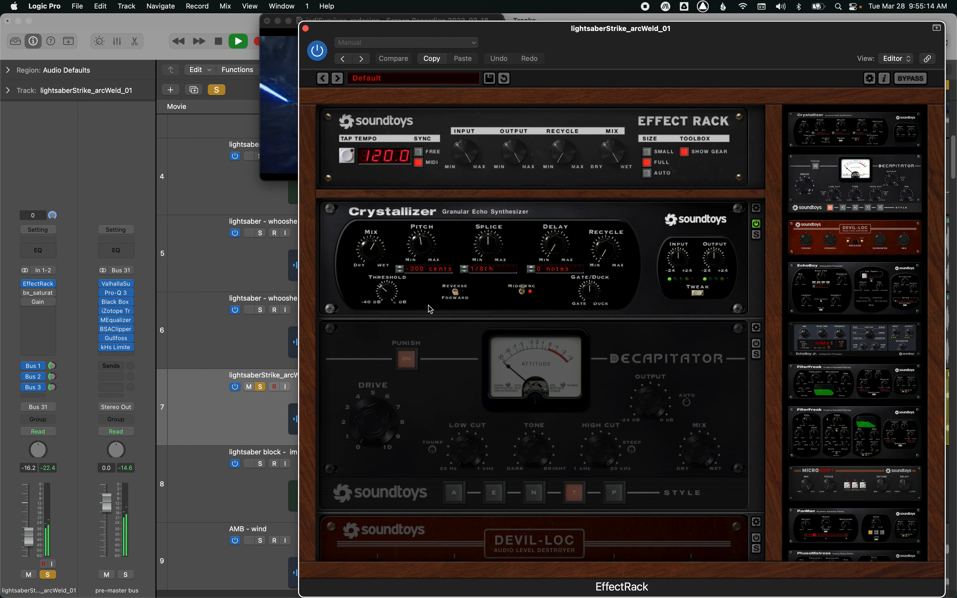
key("space")
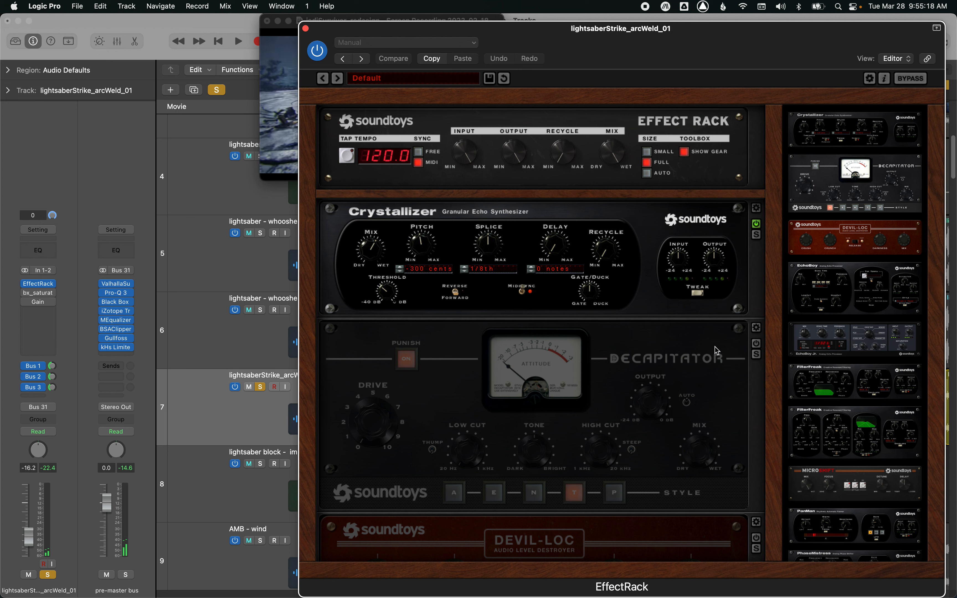
Step: Switch the Decapitator module back on and audition the arc weld strikes with Crystallizer and Decapitator active
left_click(755, 346)
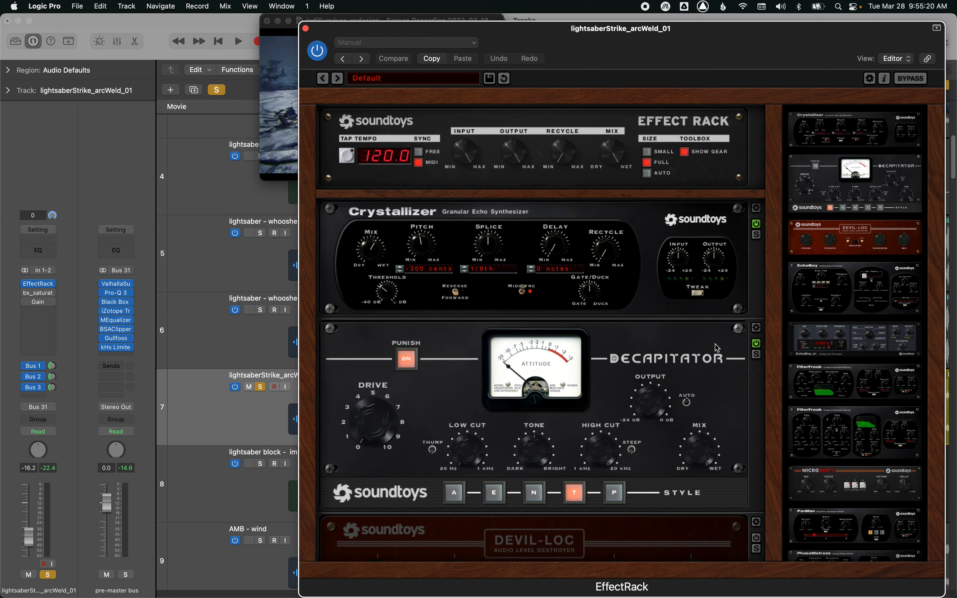
left_click_drag(683, 53, 673, 53)
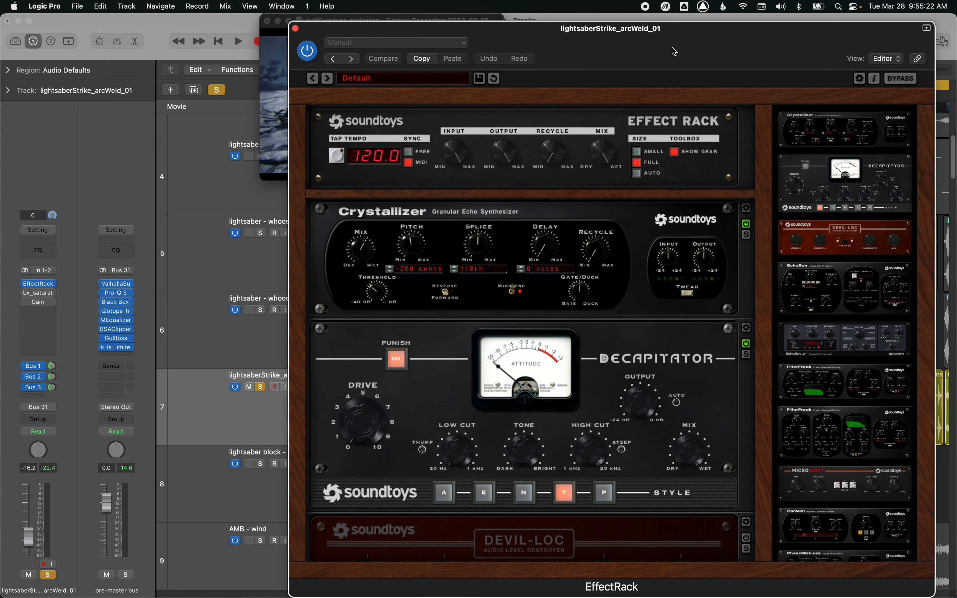
key("space")
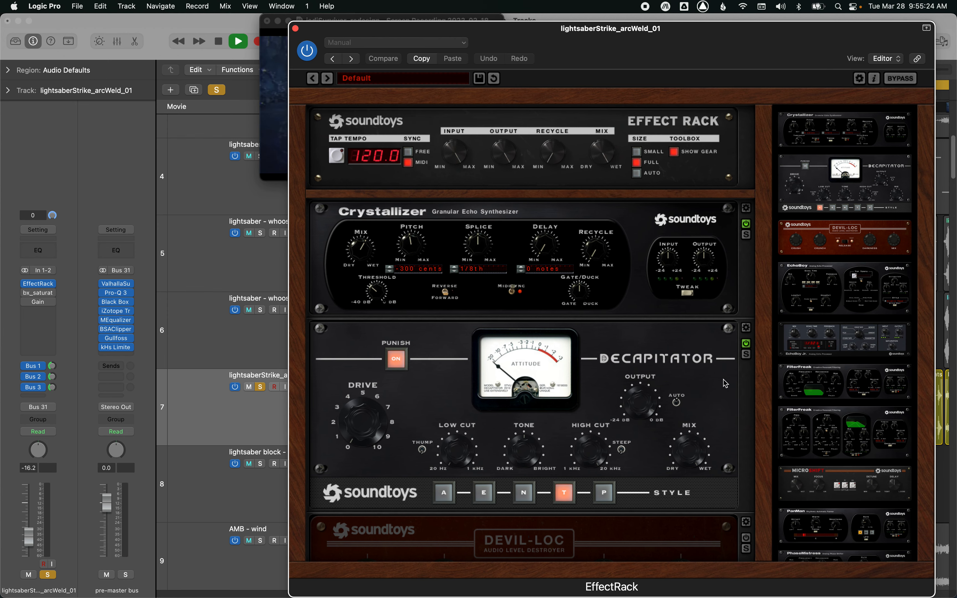
scroll(744, 370, "down", 3)
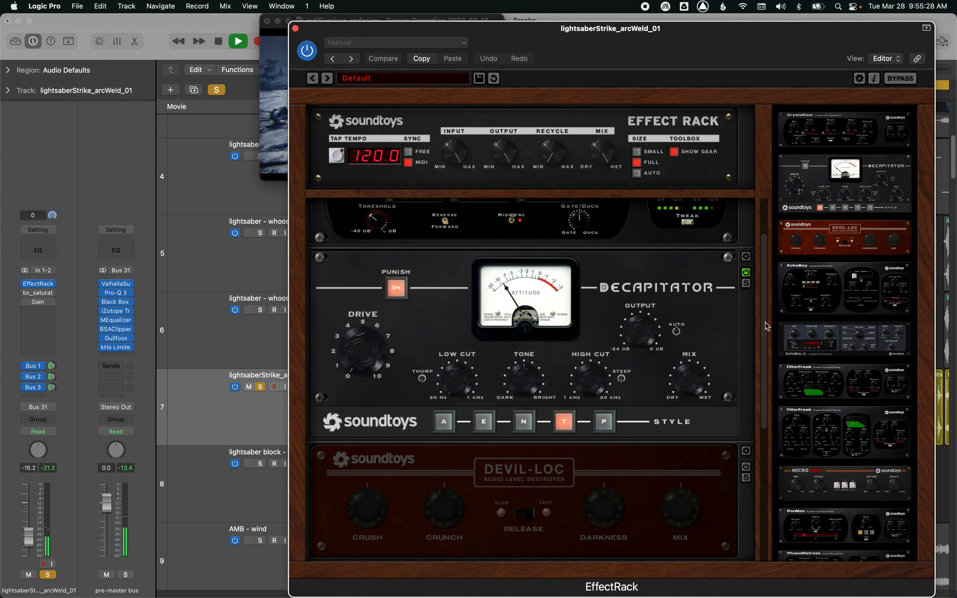
key("space")
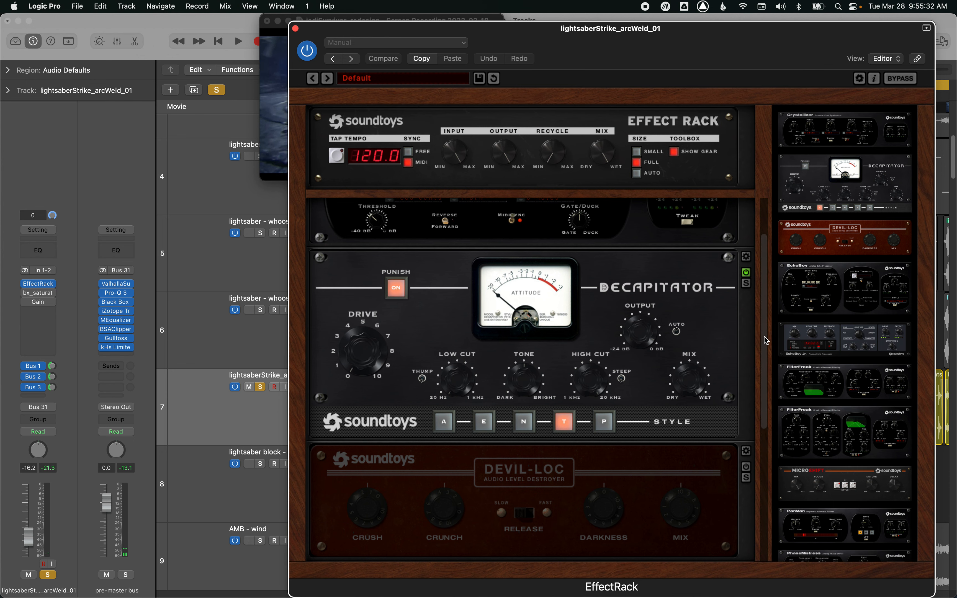
Step: Switch the Devil-Loc module back on and audition the arc weld strikes with it added to the chain
mouse_move(763, 329)
left_mouse_down()
mouse_move(762, 352)
mouse_move(765, 331)
left_mouse_up()
scroll(766, 330, "down", 5)
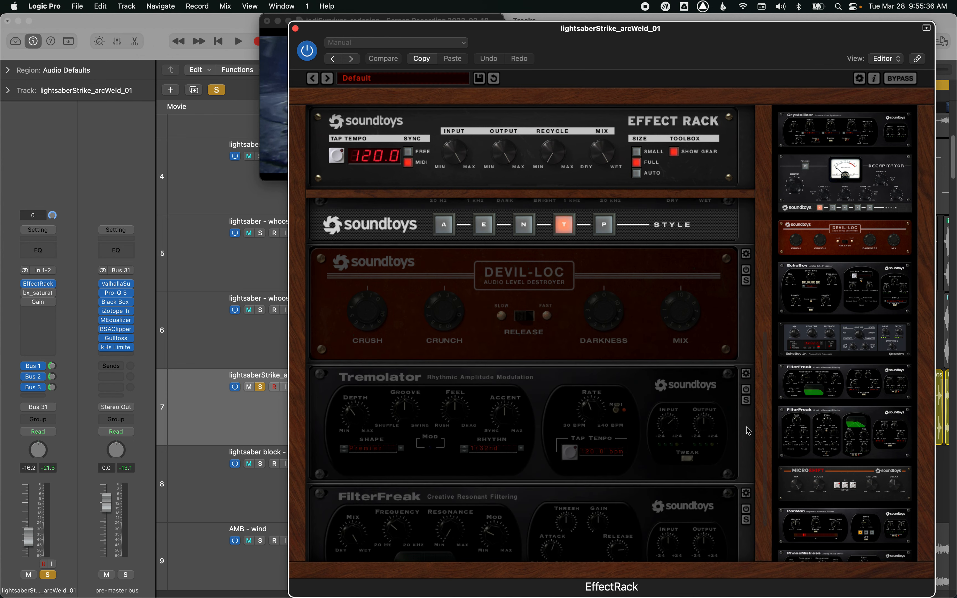
left_click(746, 270)
key("space")
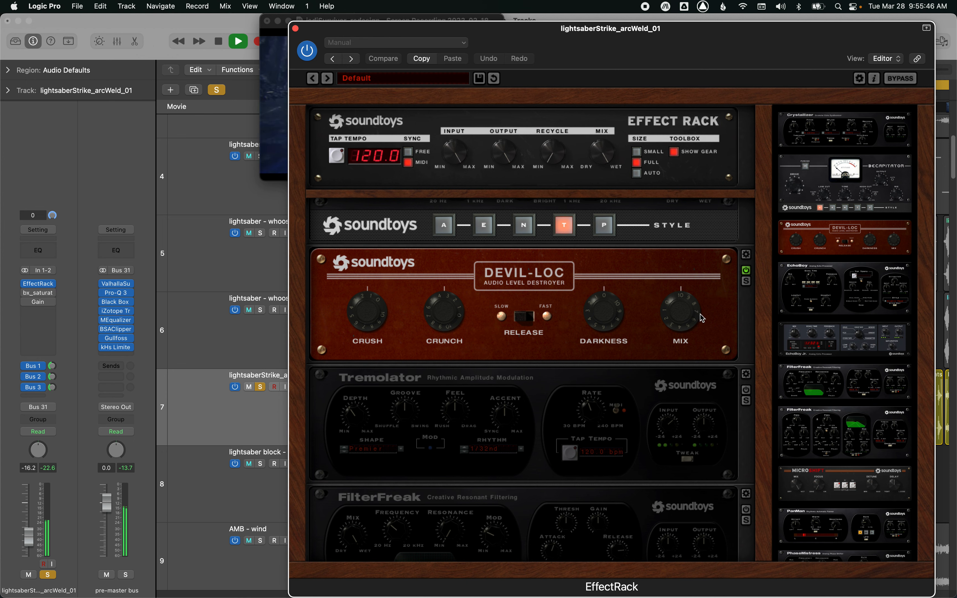
key("space")
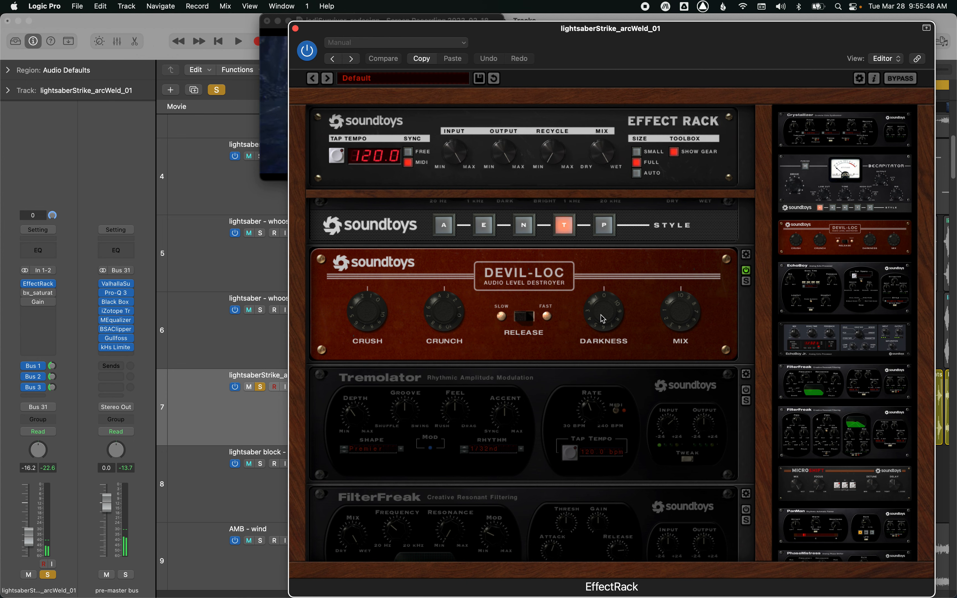
Step: Switch the Tremolator module back on in the arc weld rack and audition the strikes with it added
scroll(763, 345, "down", 3)
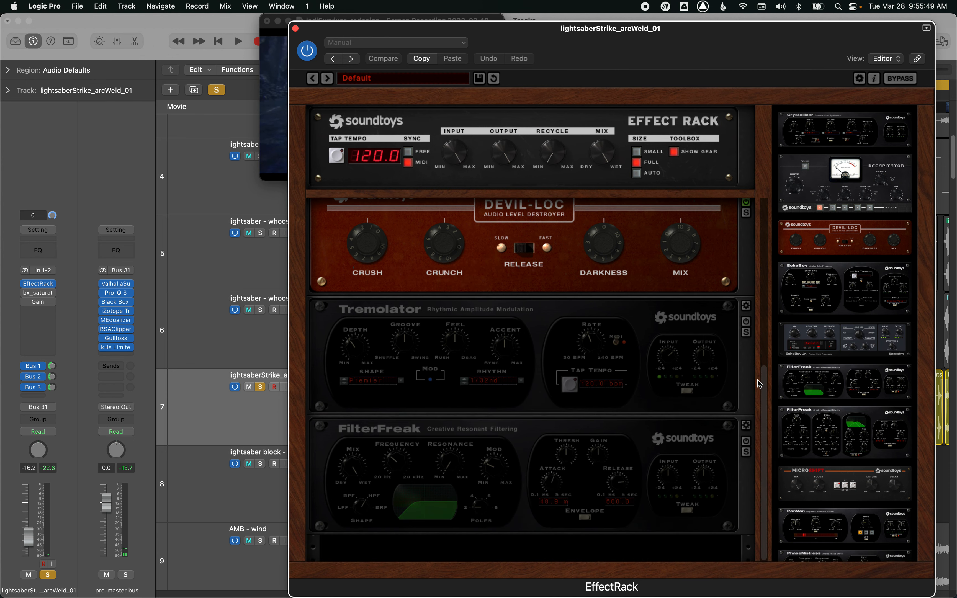
left_click(745, 322)
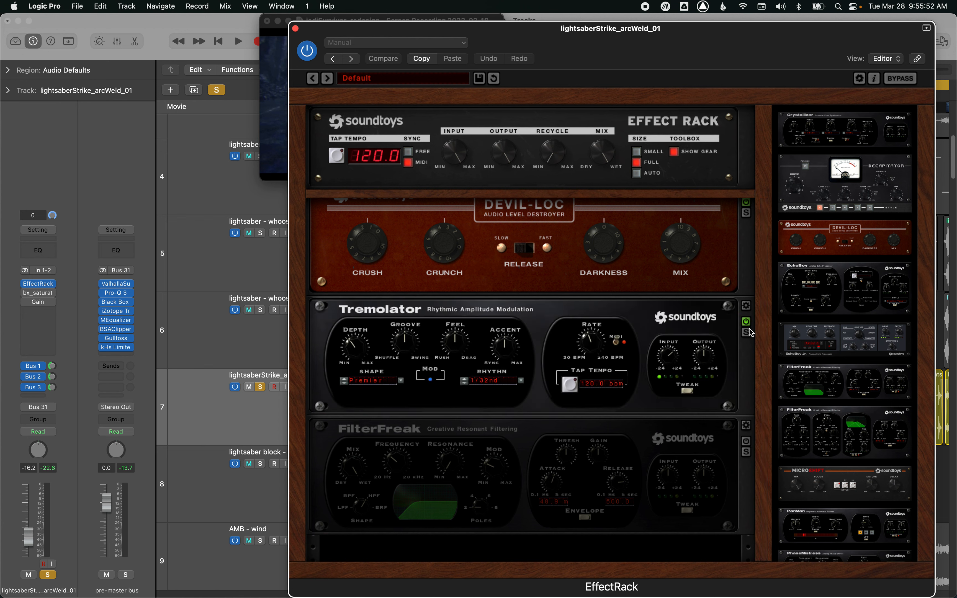
key("space")
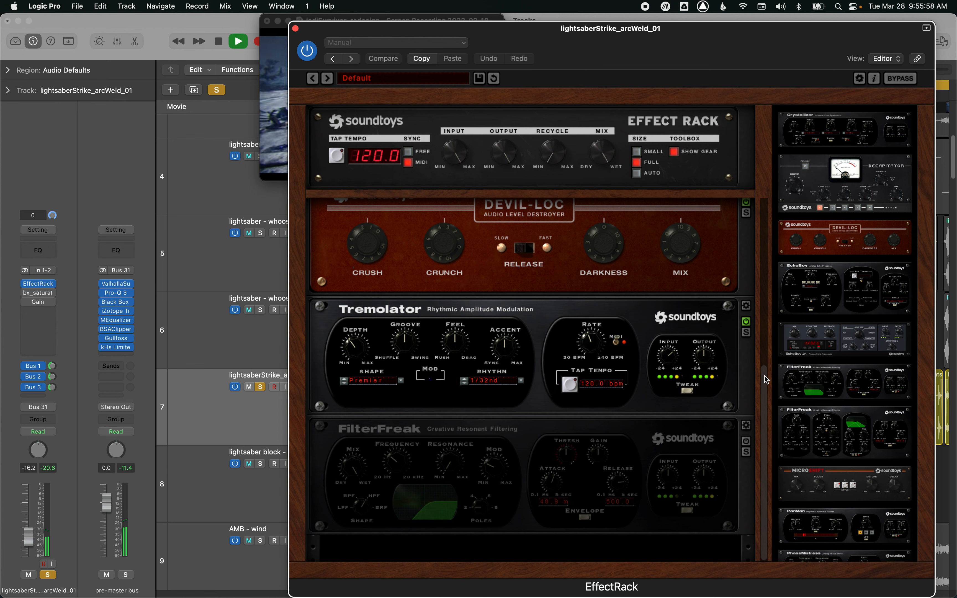
key("space")
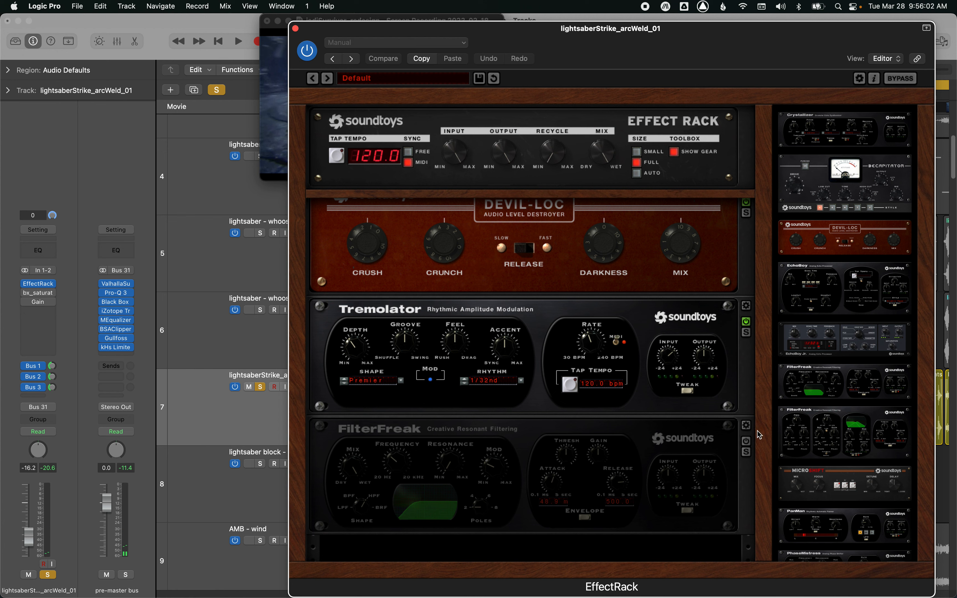
Step: Switch the FilterFreak module back on and audition the arc weld strikes through the complete EffectRack chain
mouse_move(763, 399)
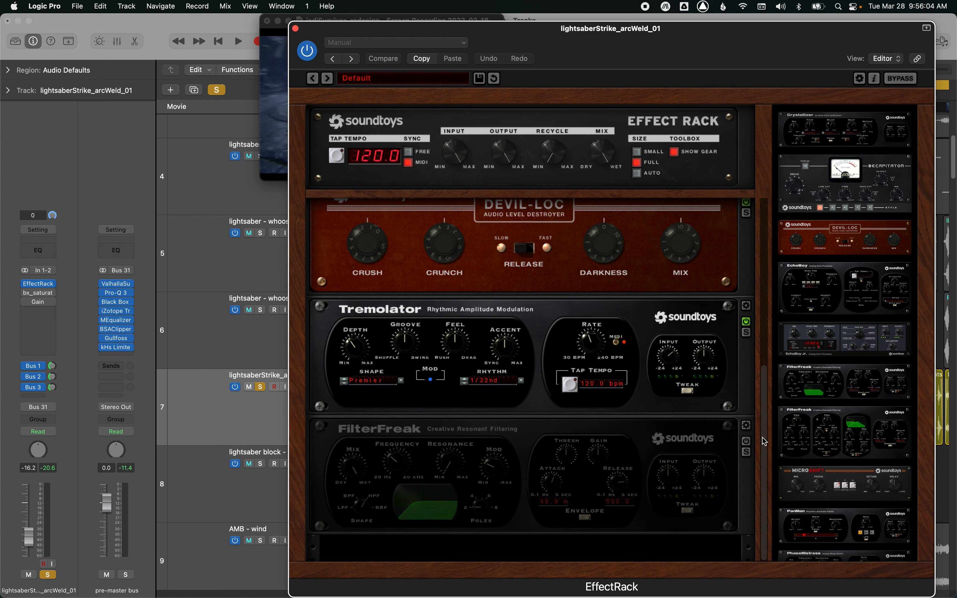
left_click(745, 440)
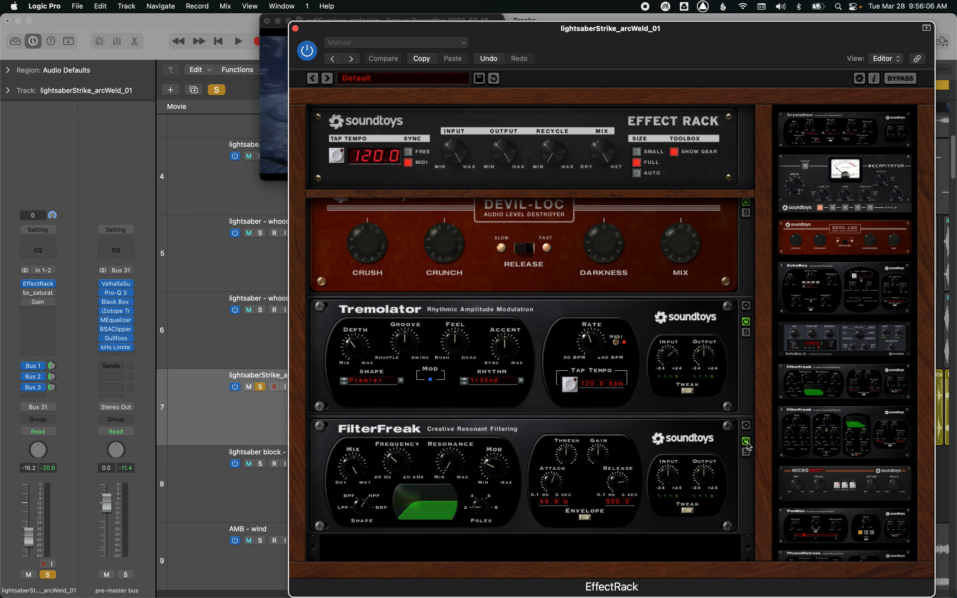
key("space")
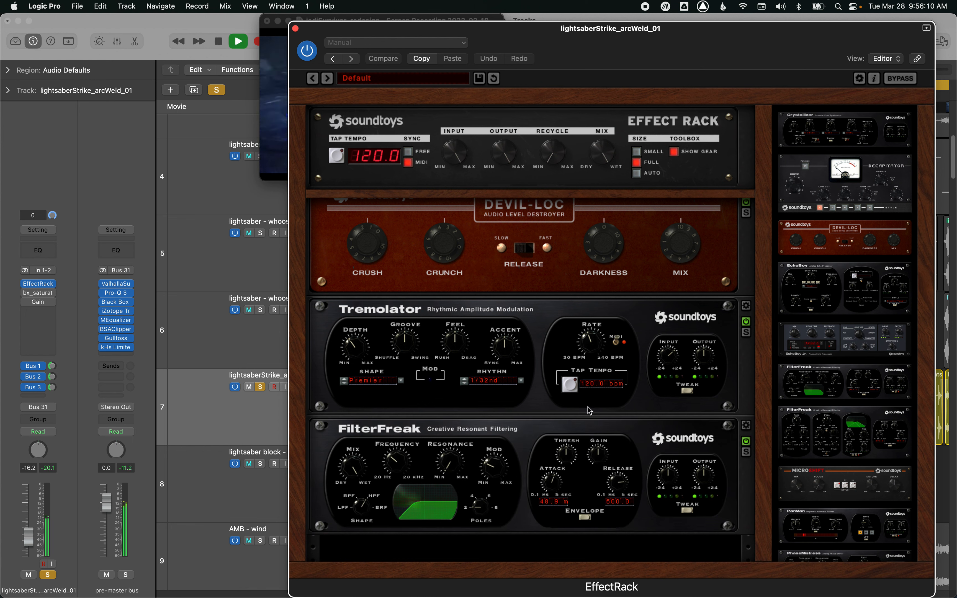
key("space")
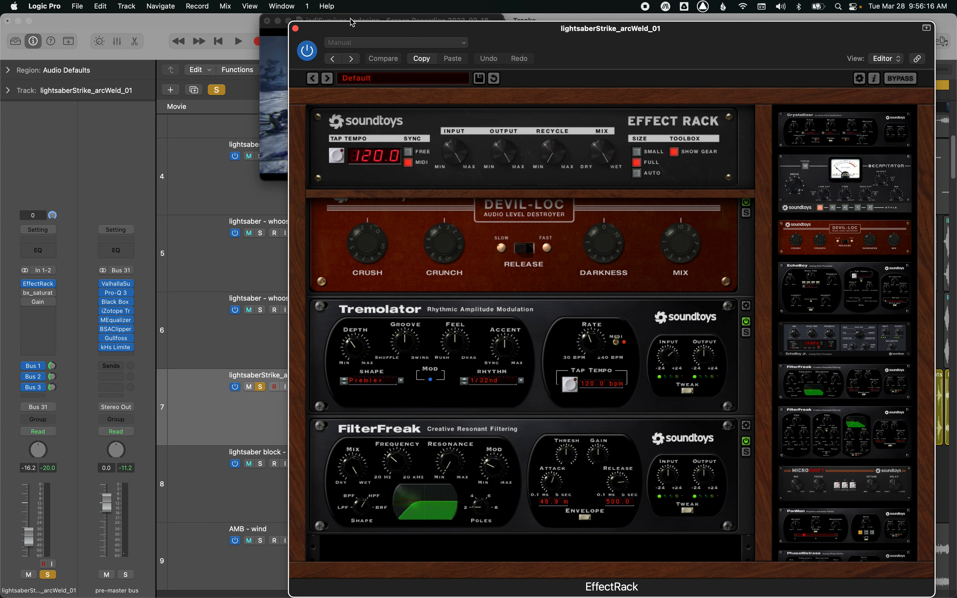
Step: Close the arc weld rack, unsolo that track, and solo the "lightsaber block - impact tonal pew" track instead
left_click(295, 30)
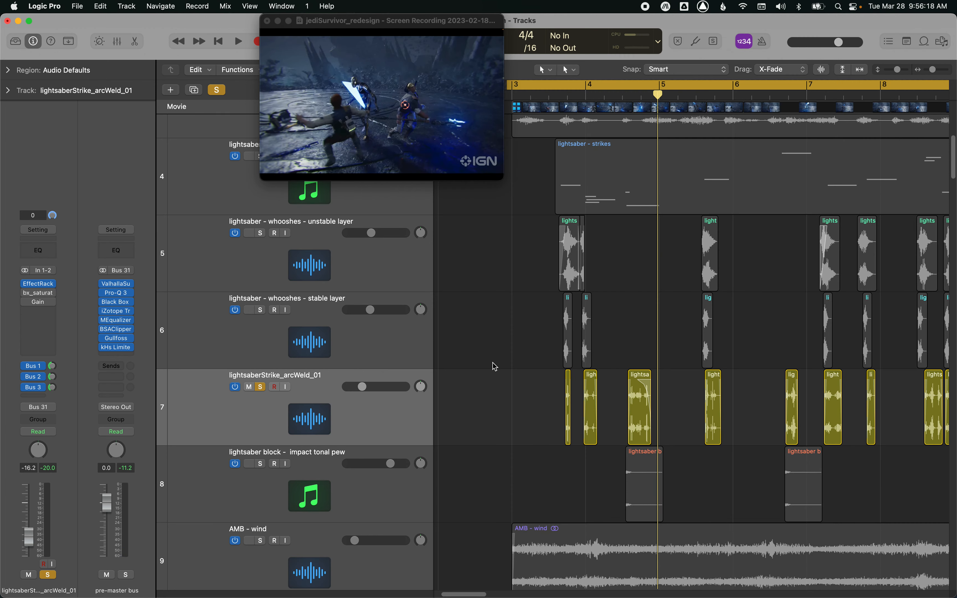
scroll(489, 370, "down", 2)
key("s")
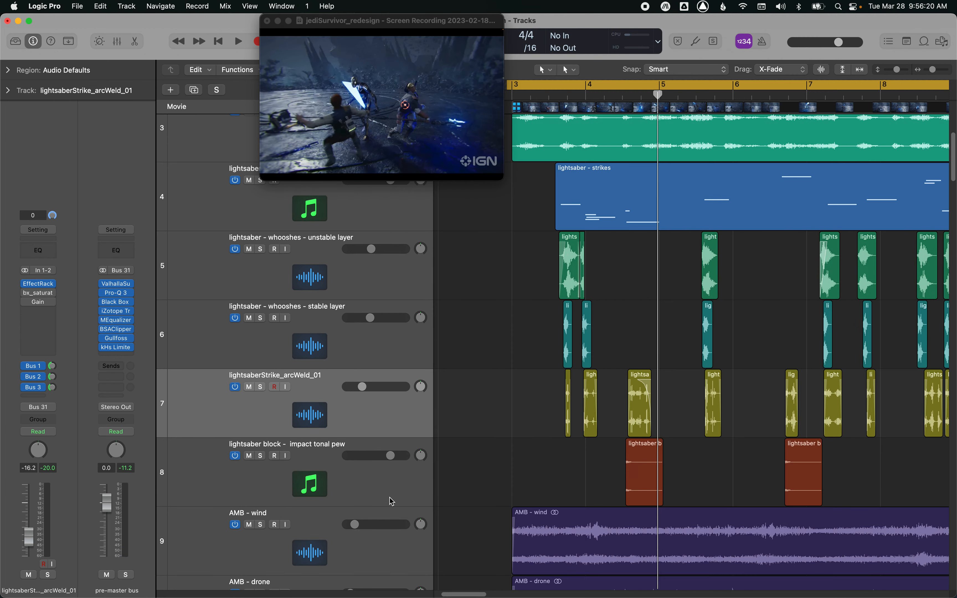
left_click(386, 493)
key("s")
Step: Bypass both the EffectRack and Gain inserts on the lightsaber block track
scroll(501, 449, "down", 1)
scroll(500, 448, "left", 5)
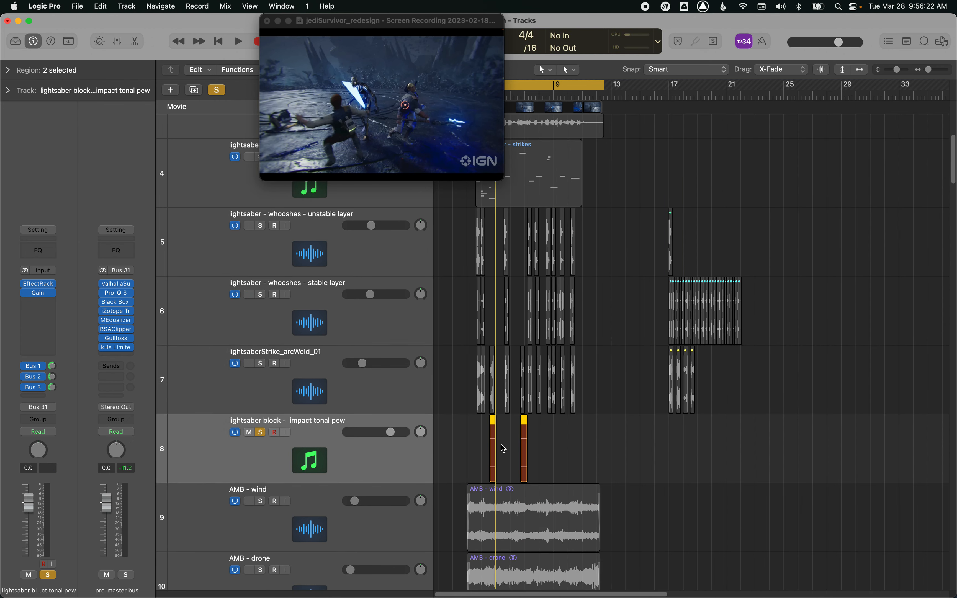
scroll(501, 448, "right", 8)
scroll(650, 445, "left", 2)
scroll(651, 449, "left", 4)
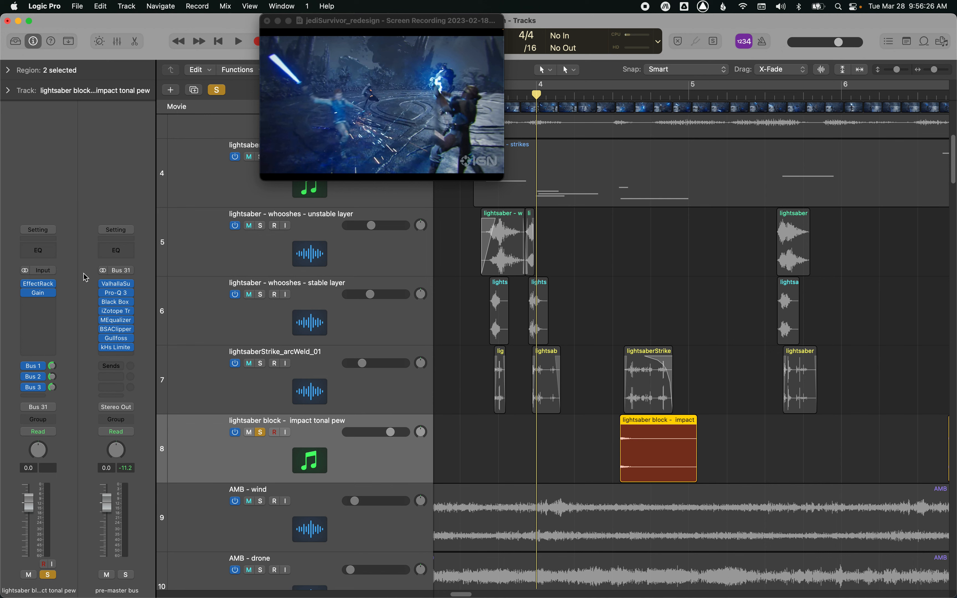
left_click_drag(25, 284, 26, 296)
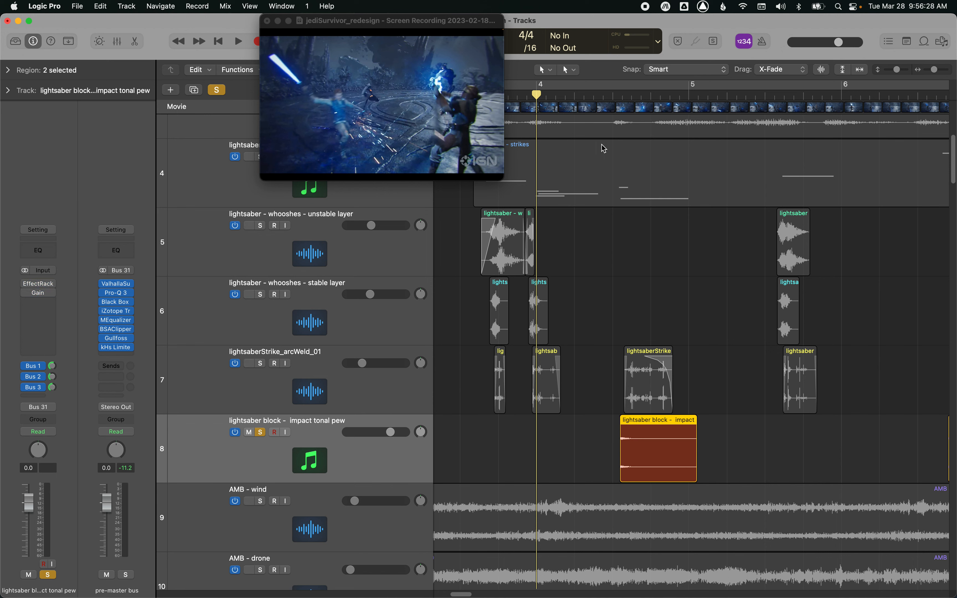
Step: Enlarge the floating movie window and audition the first lightsaber block region dry, starting playback just before it
left_click(603, 99)
left_click_drag(421, 148, 444, 177)
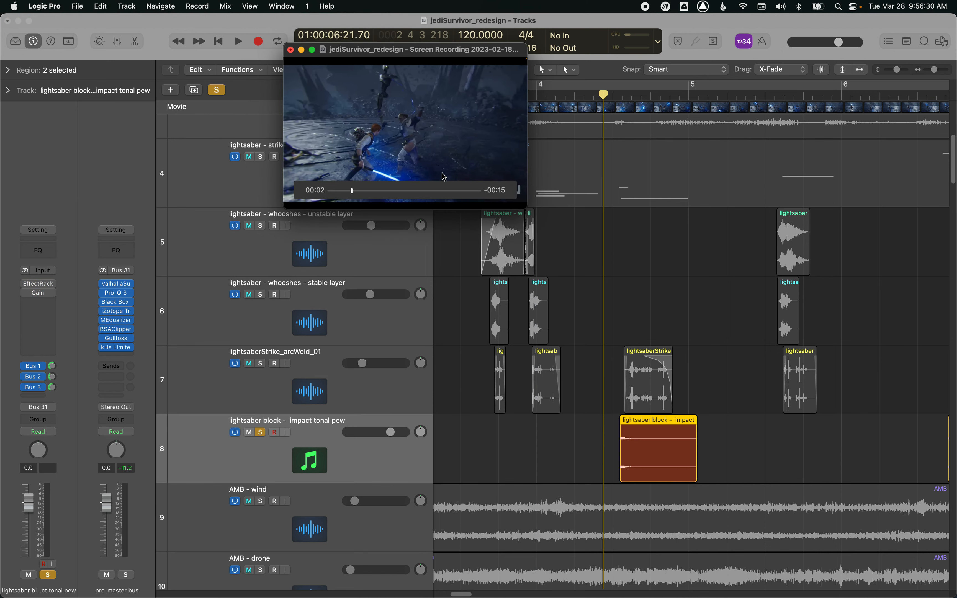
left_click_drag(523, 208, 707, 416)
left_click_drag(528, 183, 454, 180)
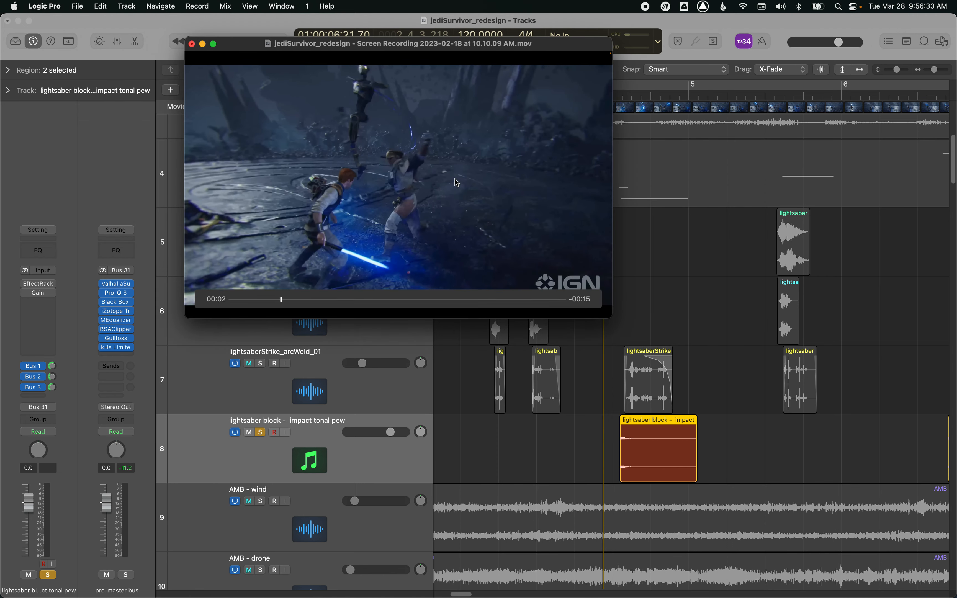
left_click(698, 285)
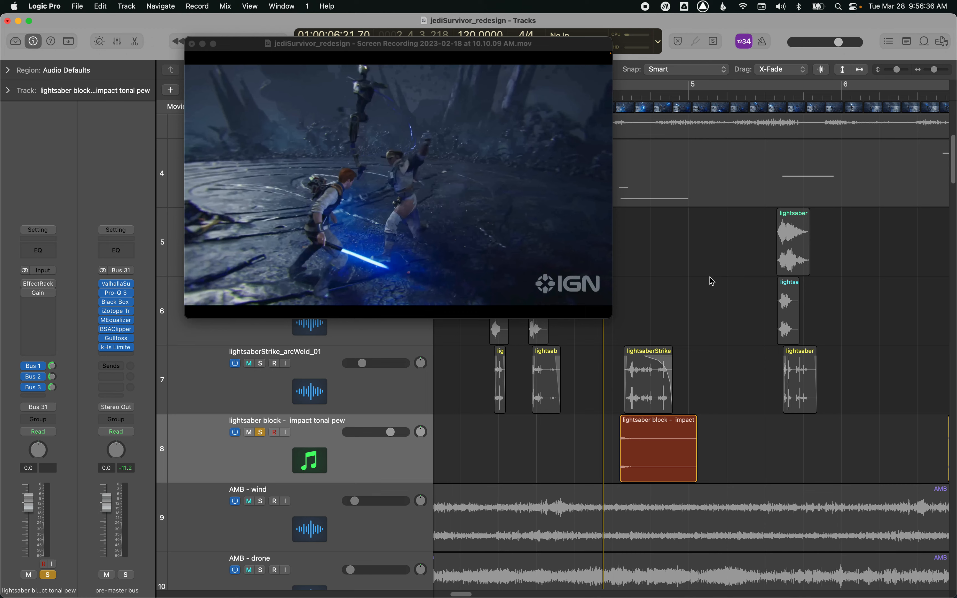
key("space")
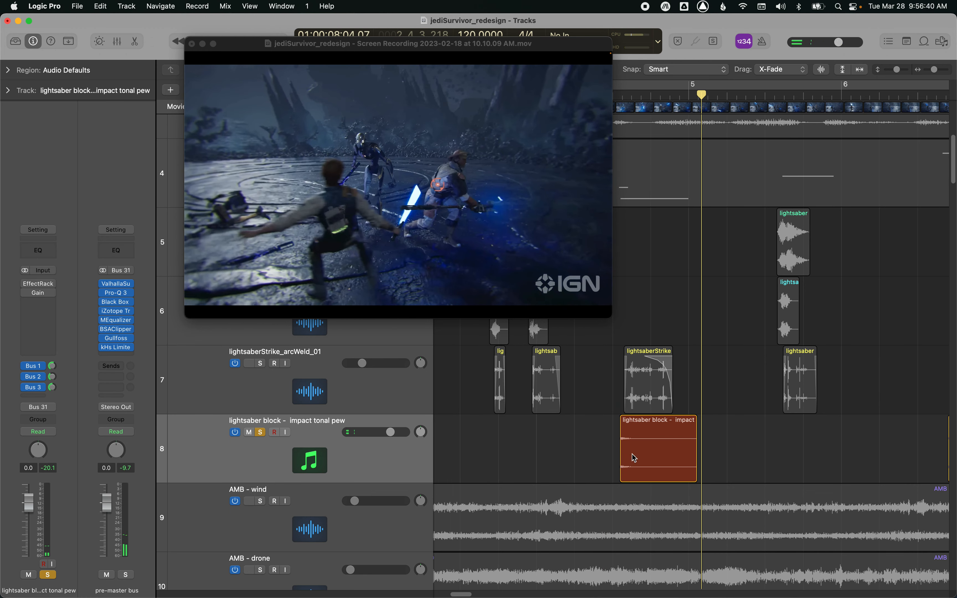
Step: Try extending the first block region's start earlier, audition it, and undo the extension before replaying the region
left_click(656, 424)
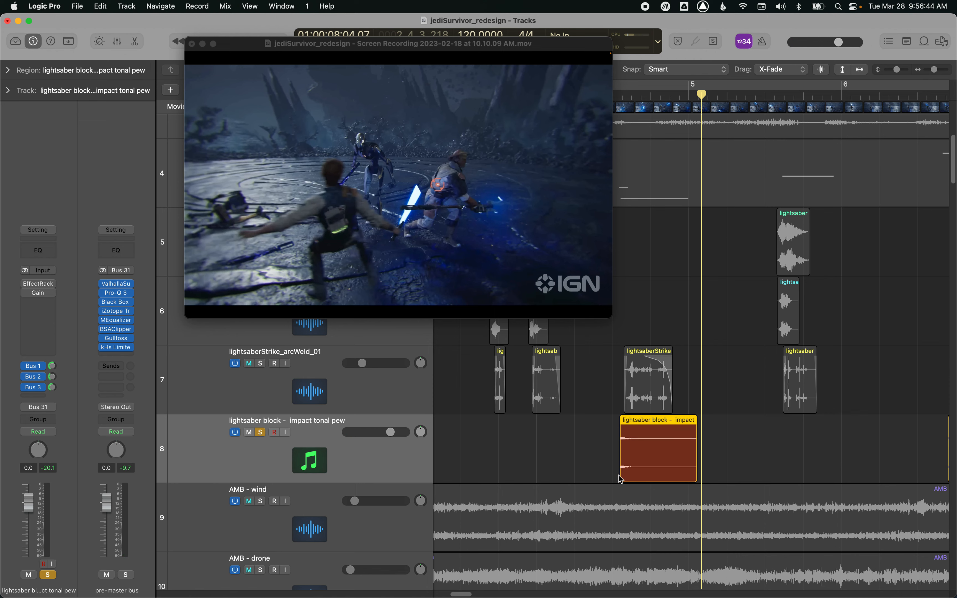
mouse_move(621, 479)
left_mouse_down()
mouse_move(546, 469)
mouse_move(608, 469)
left_mouse_up()
key("space")
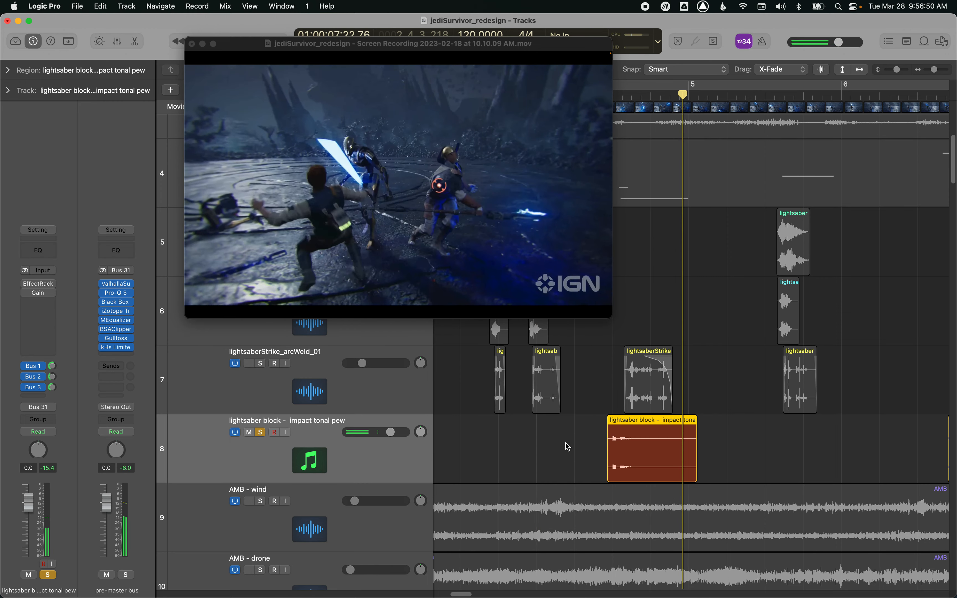
key("super+z")
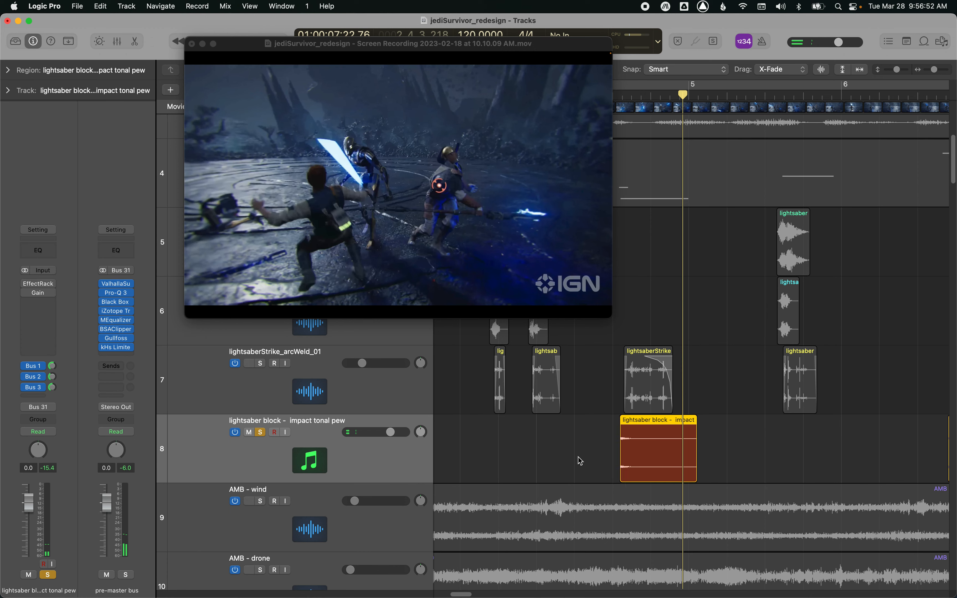
left_click(578, 461)
key("space")
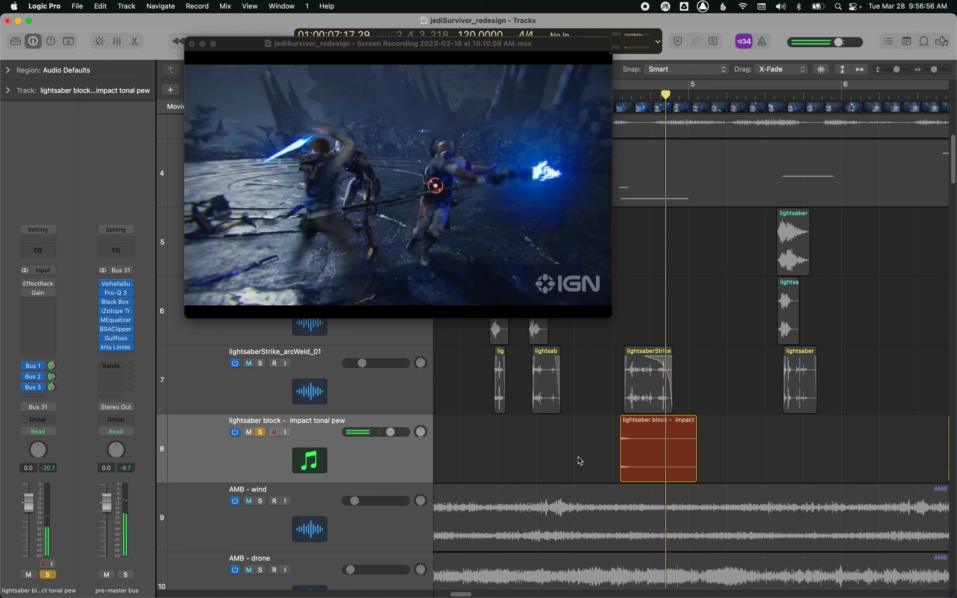
Step: Re-enable EffectRack on the block track and audition the region through Crystallizer alone, with Decapitator switched off
left_click(25, 285)
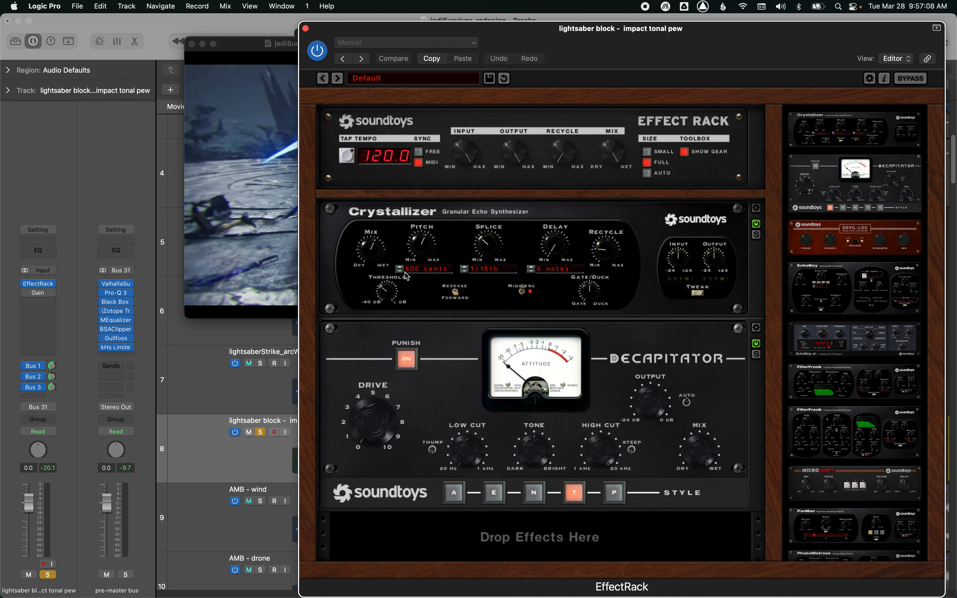
left_click(757, 345)
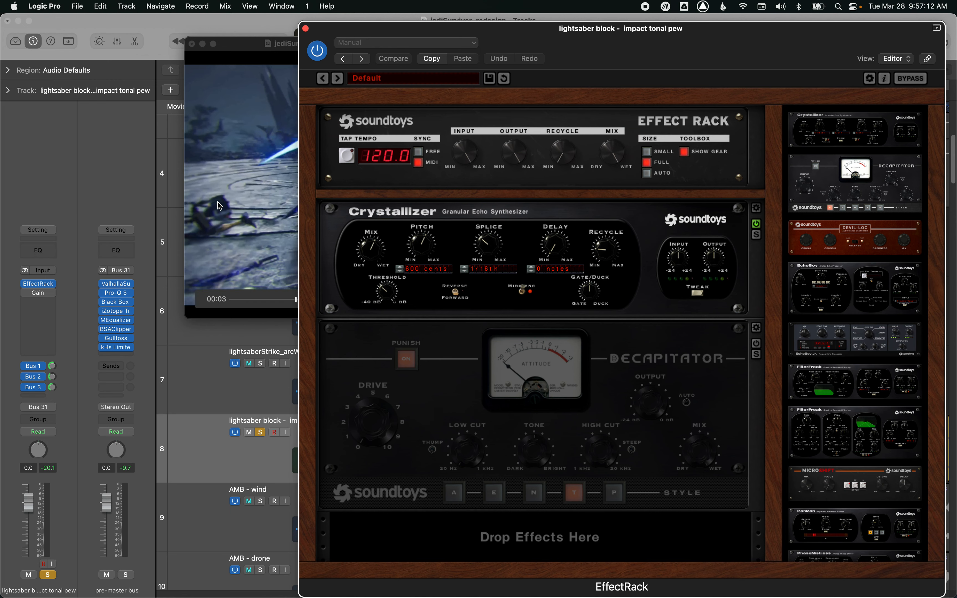
left_click_drag(220, 206, 181, 174)
left_click_drag(242, 190, 183, 211)
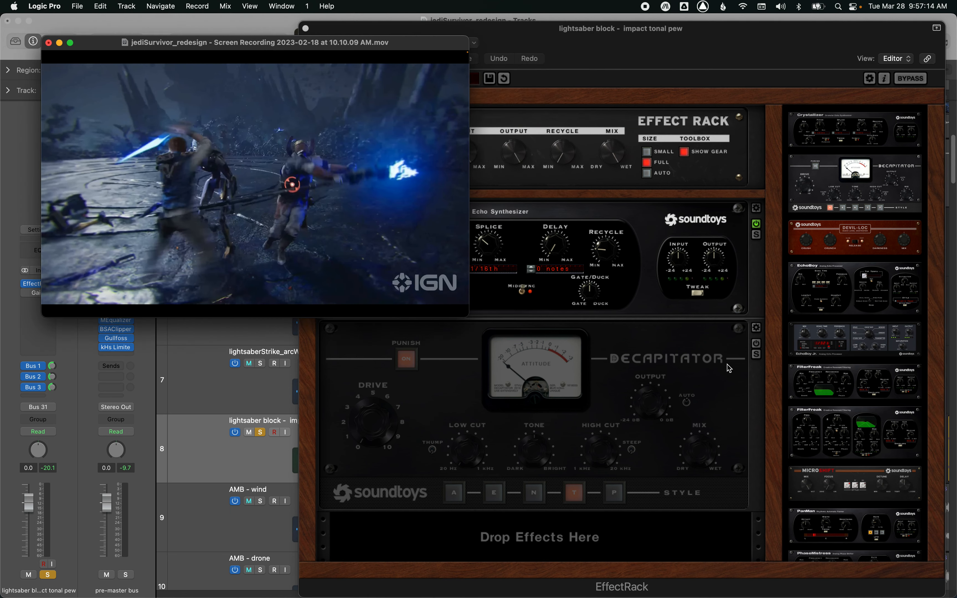
left_click(620, 316)
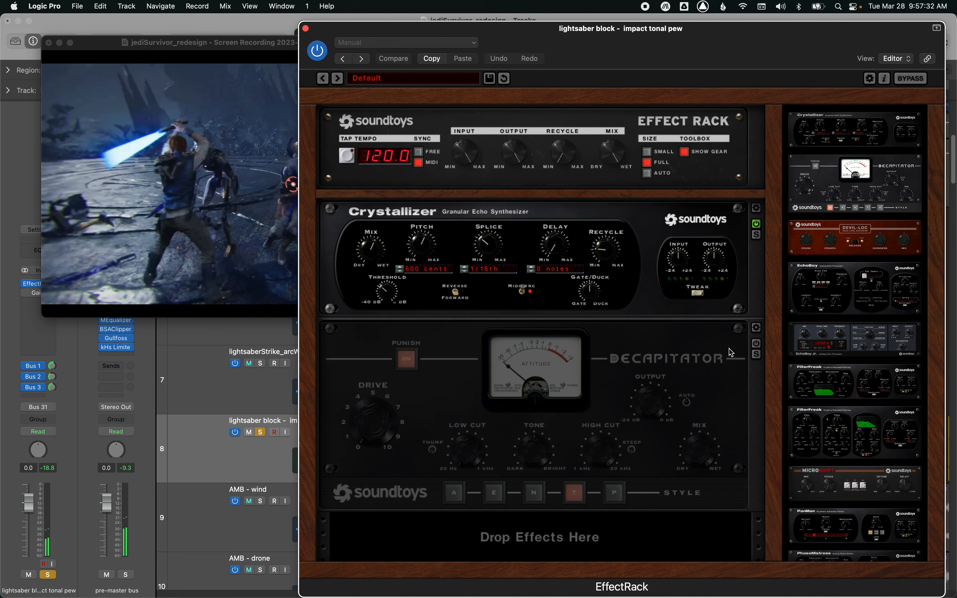
Step: Switch Decapitator back on to audition the block with both rack modules, and close the rack
left_click(755, 344)
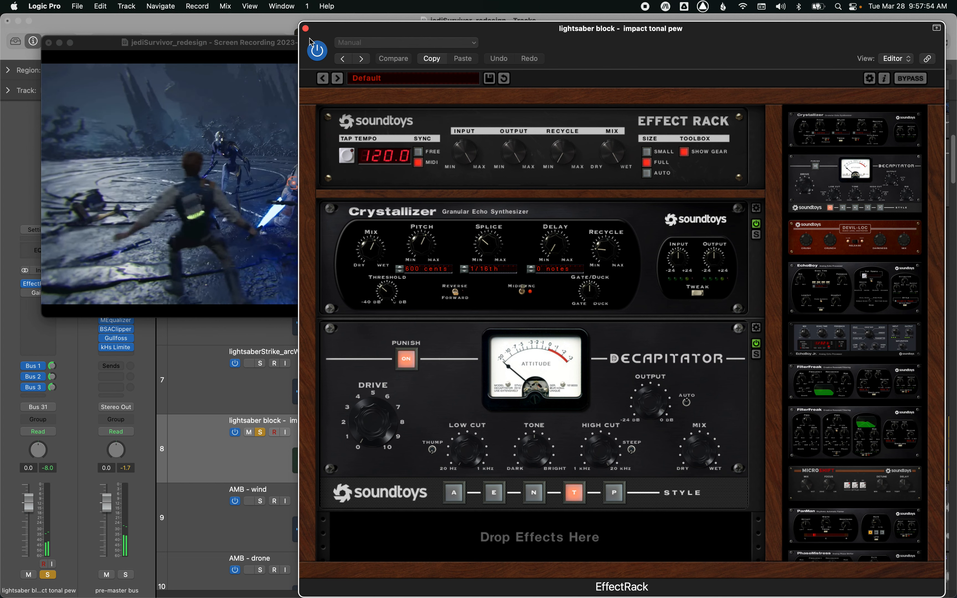
left_click(305, 28)
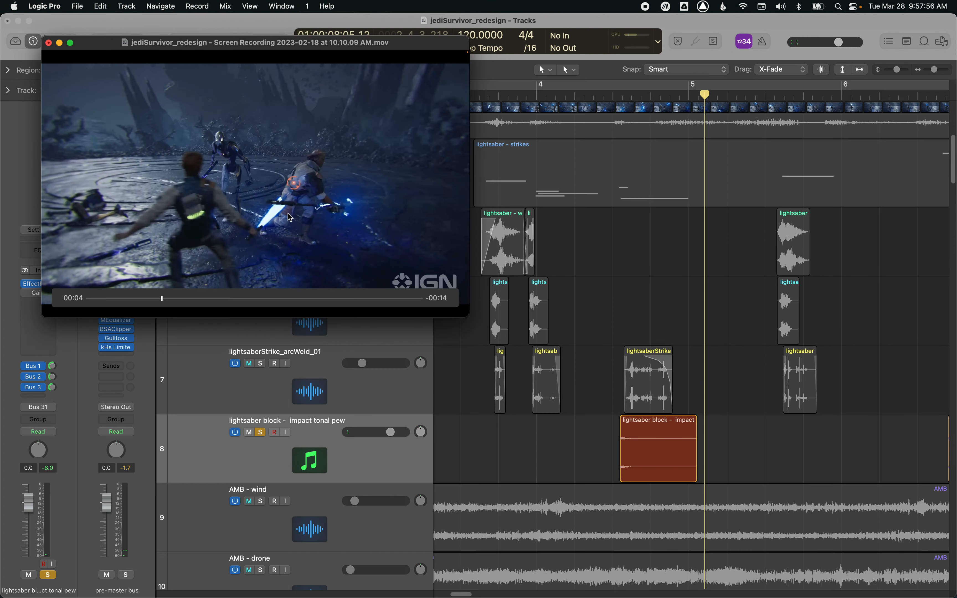
left_click_drag(289, 217, 515, 222)
Step: Re-enable the Gain insert on the lightsaber block track and audition the block region with its full chain
mouse_move(43, 294)
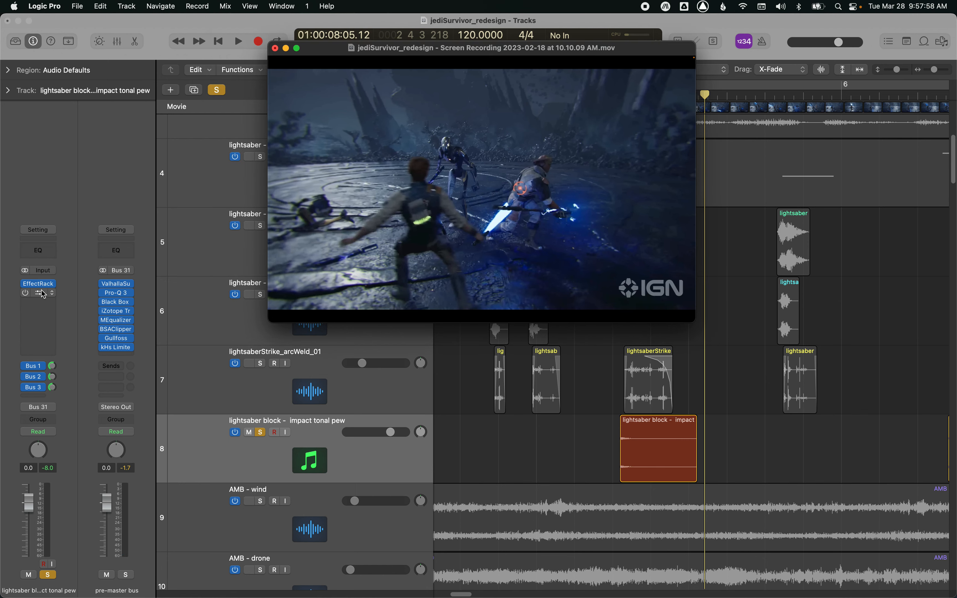
left_click(79, 302)
key("space")
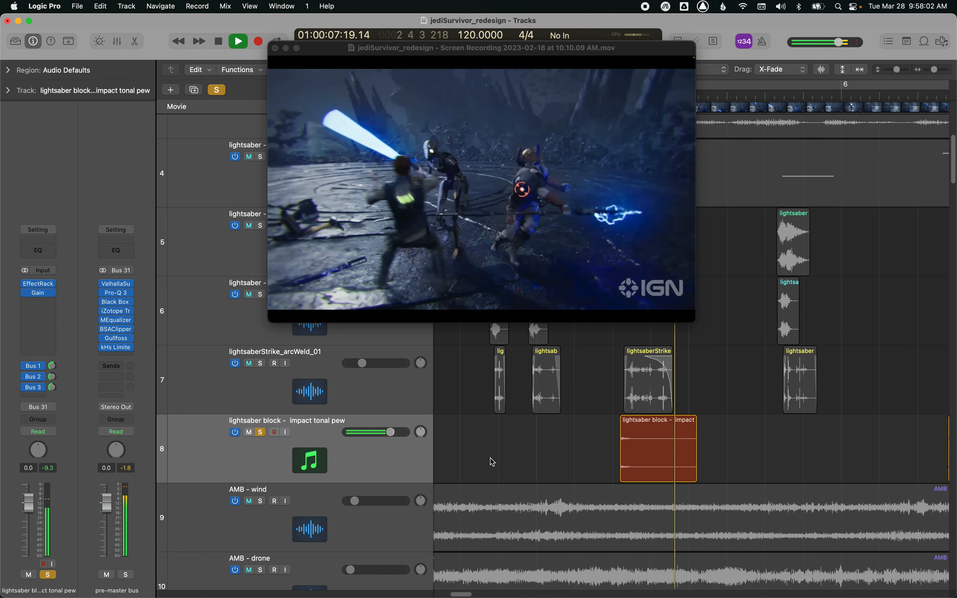
key("space")
key("comma")
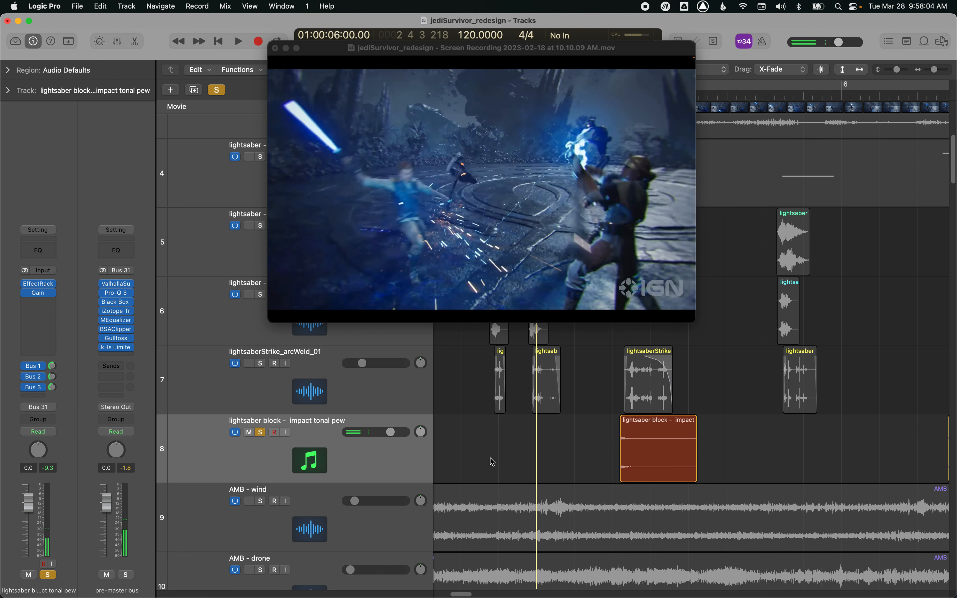
key("space")
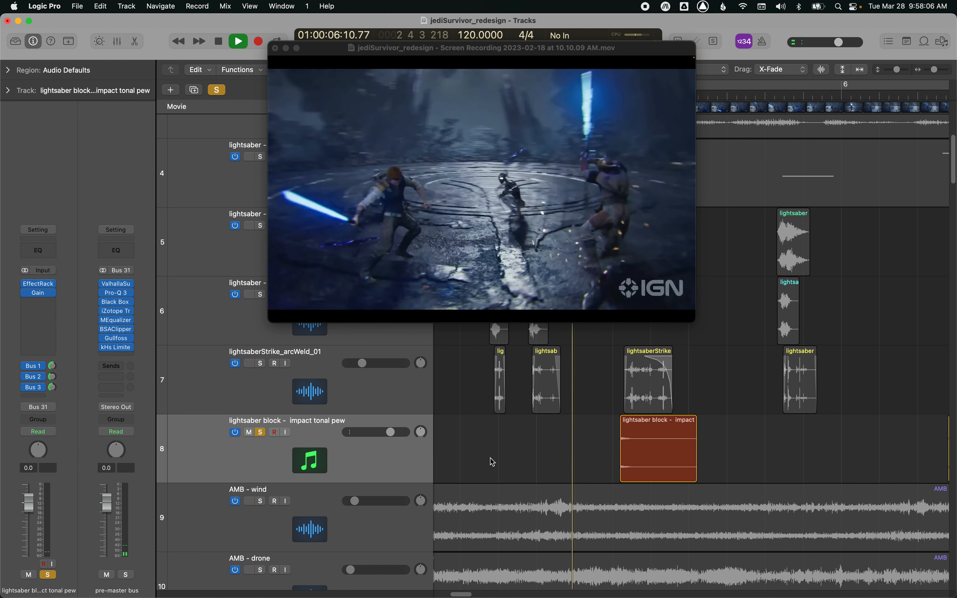
key("space")
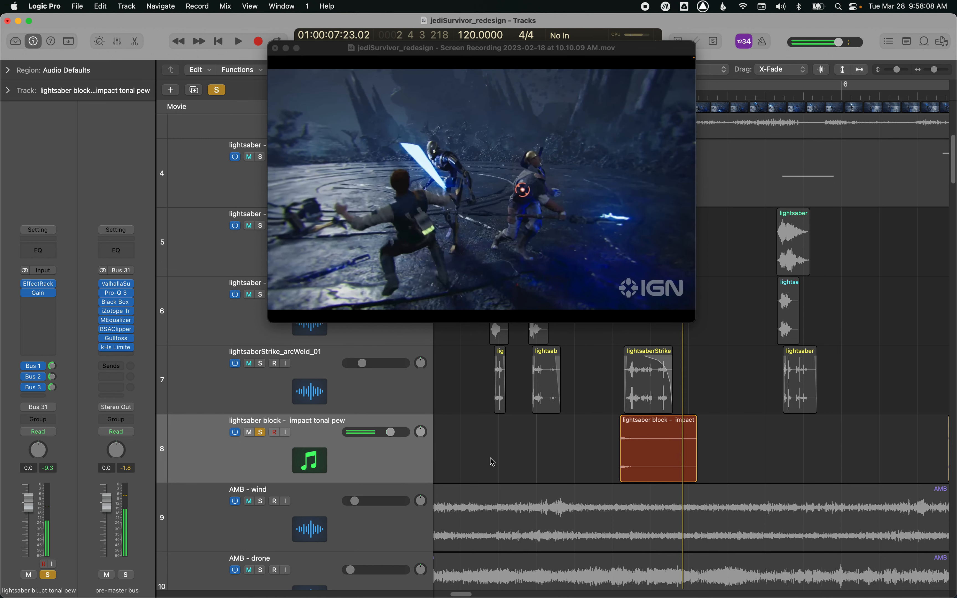
Step: Reduce the track heights, move the movie window off the track list, and solo every track from "lightsaber - swings" through "AMB - wind"
key("super+Up")
key("super+Up")
left_click_drag(413, 206, 598, 207)
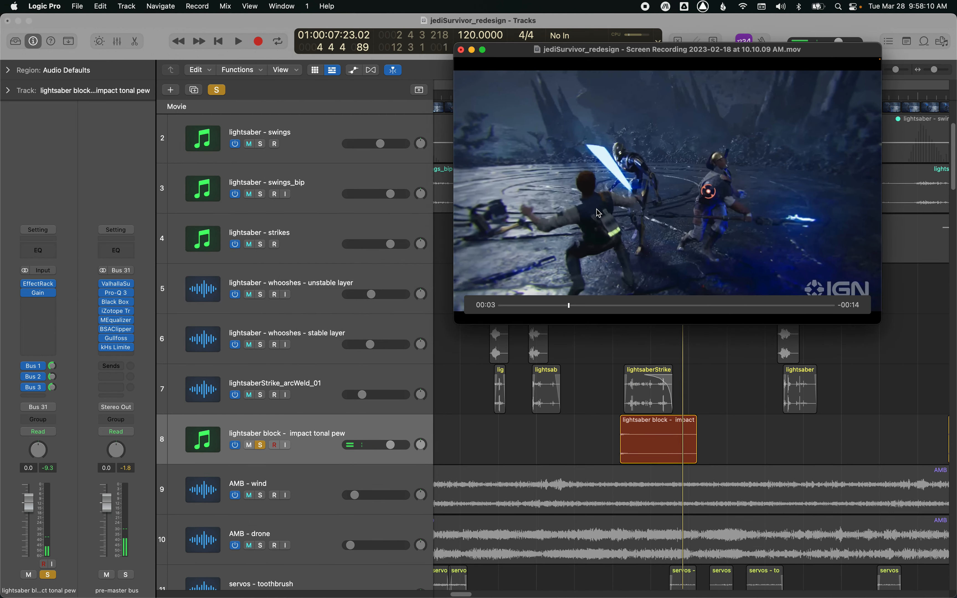
key("super+Up")
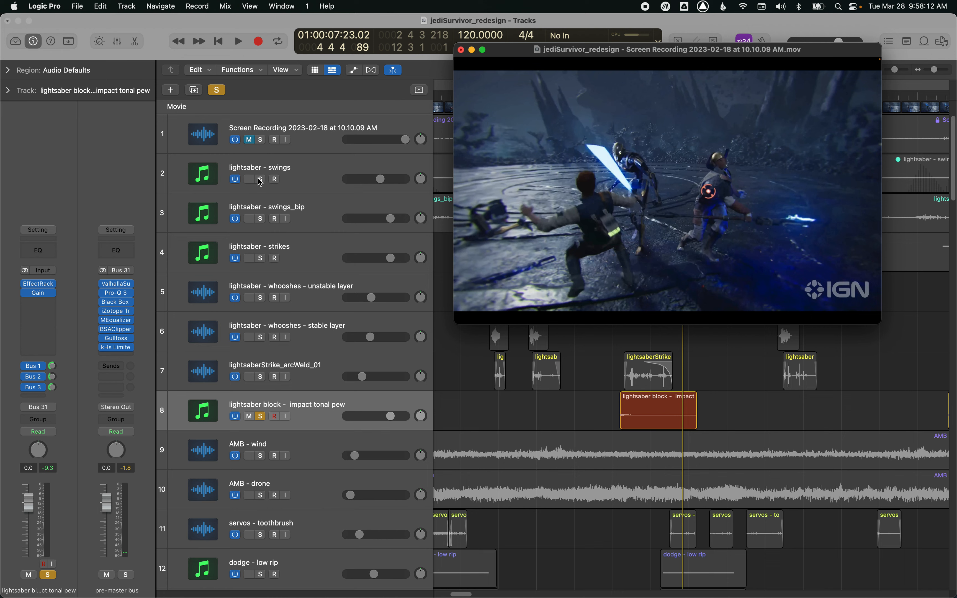
left_click_drag(260, 179, 260, 455)
left_click(569, 392)
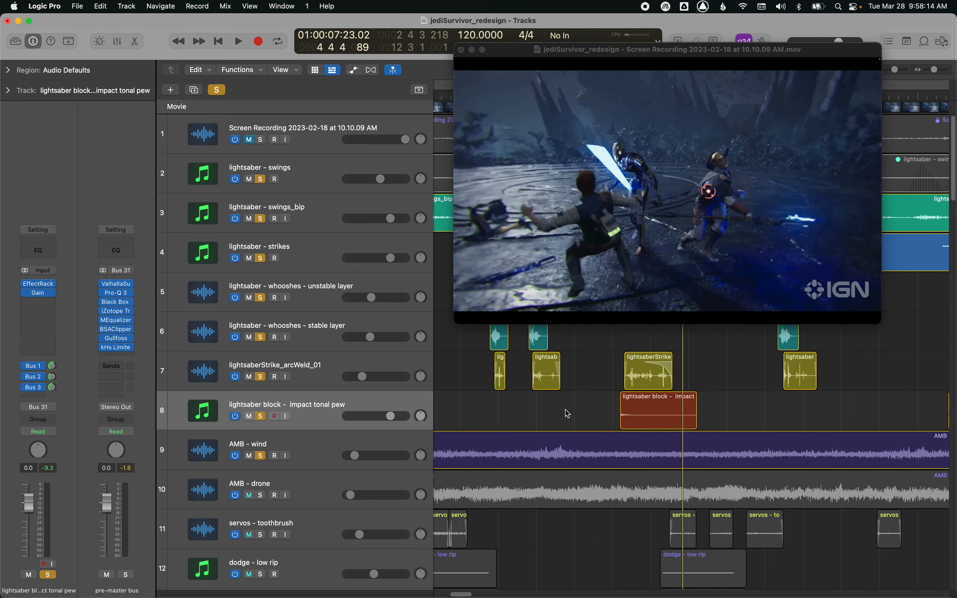
Step: Take the AMB - wind track out of solo, and frame the lightsaber regions in the view with the movie window closed
key("super+Left")
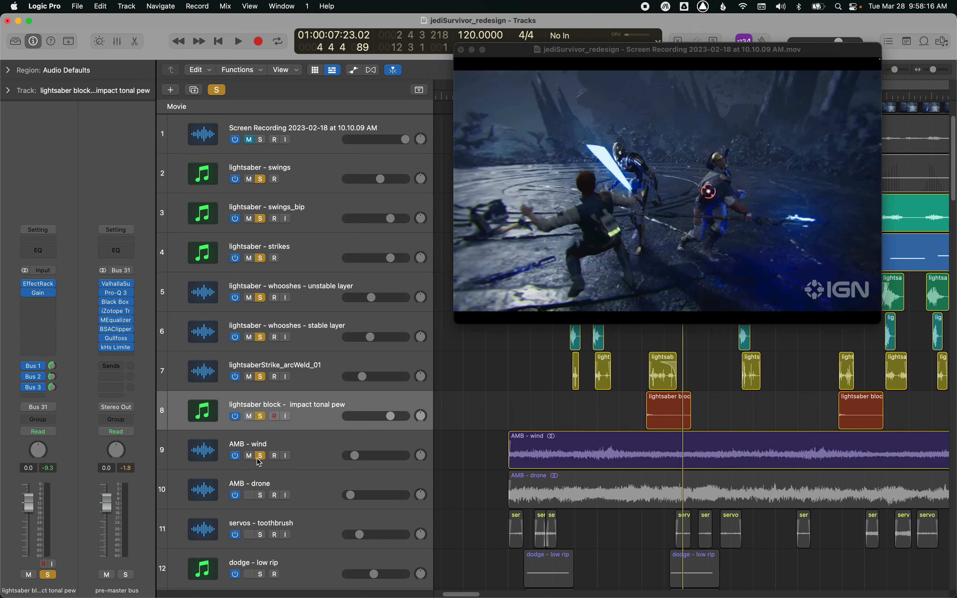
left_click(259, 458)
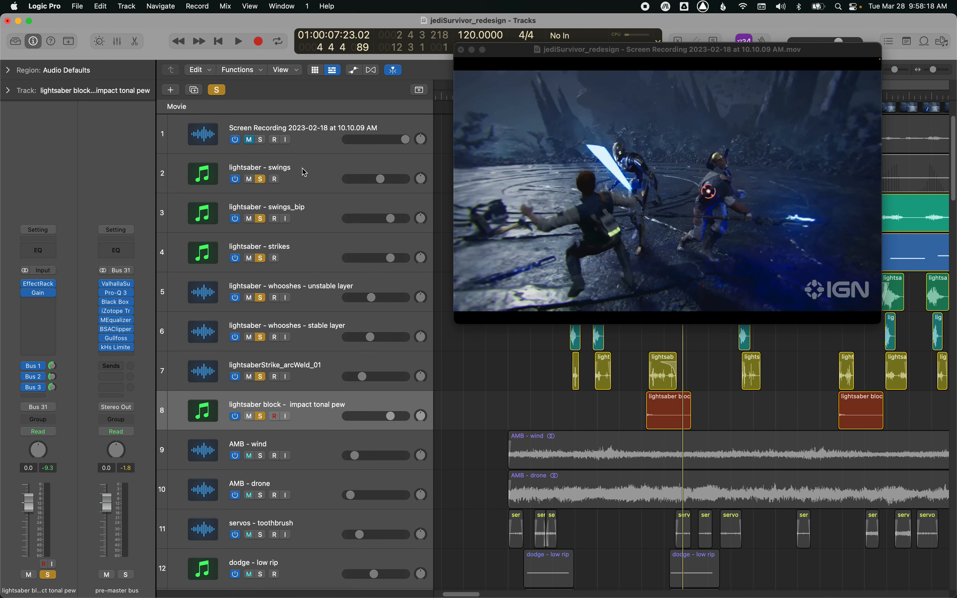
key("super+a")
key("z")
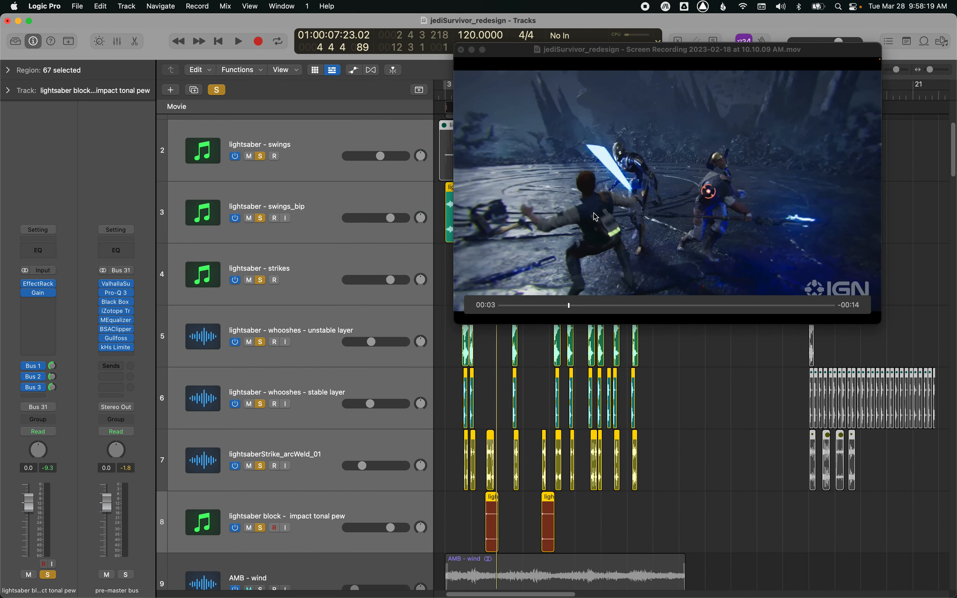
left_click(471, 50)
left_click_drag(731, 217, 448, 496)
key("z")
left_click(629, 360)
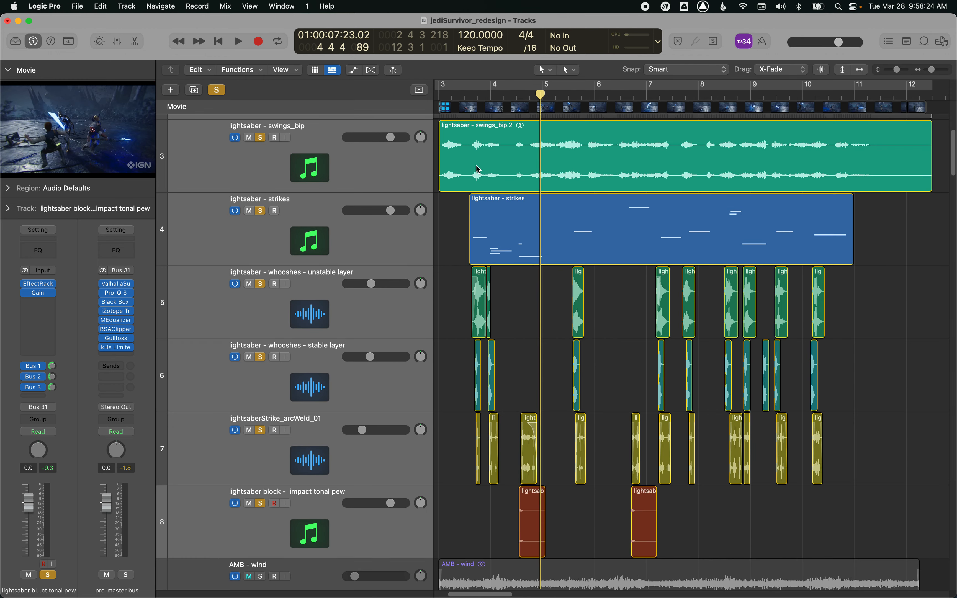
Step: Switch on cycle mode and reopen the movie in a floating window
key("c")
double_click(70, 128)
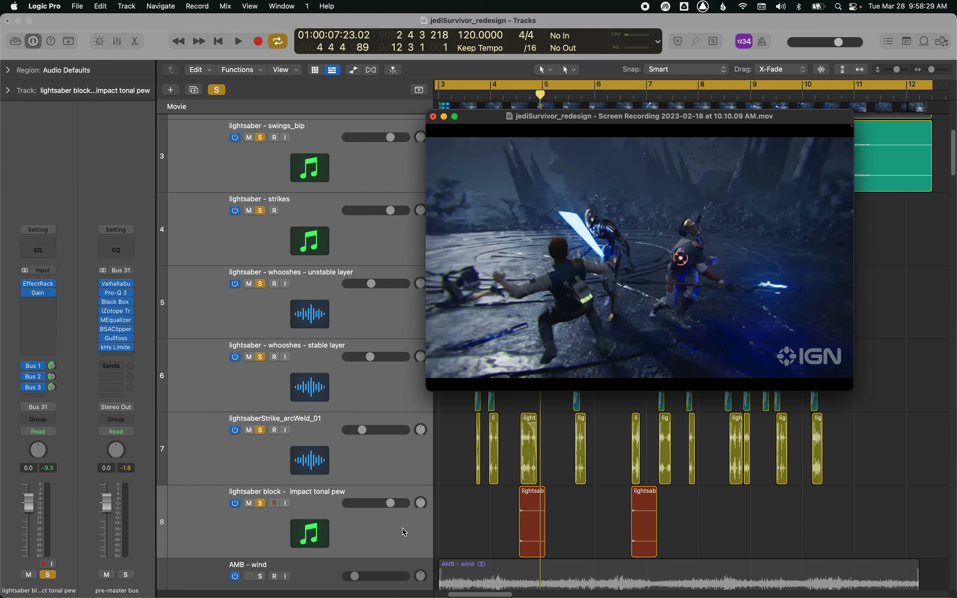
Step: Clear solo from the other lightsaber tracks and solo only the lightsaberStrike_arcWeld_01 track
left_click(403, 529)
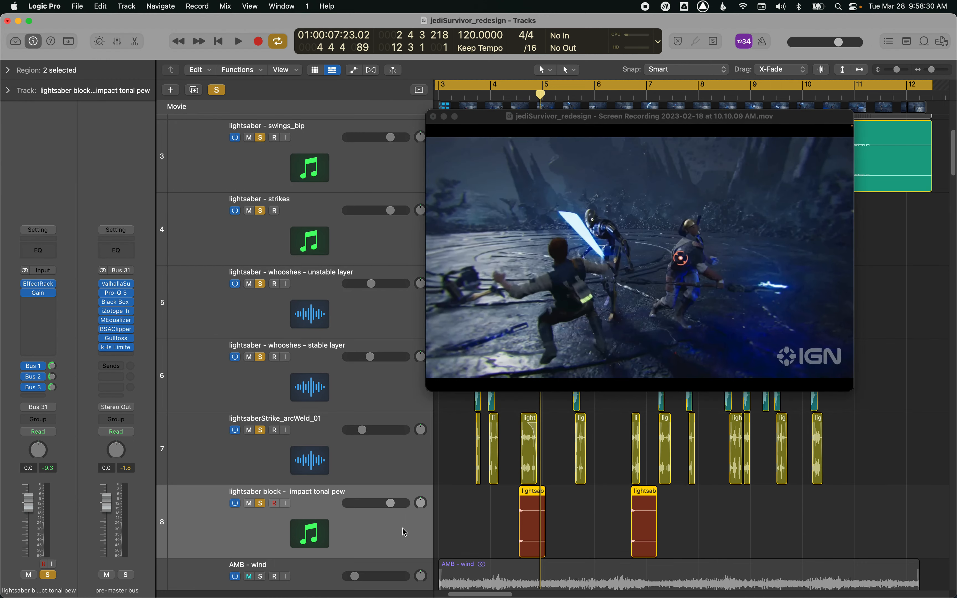
key("Up")
key("Up")
key("Up")
key("Down")
key("Down")
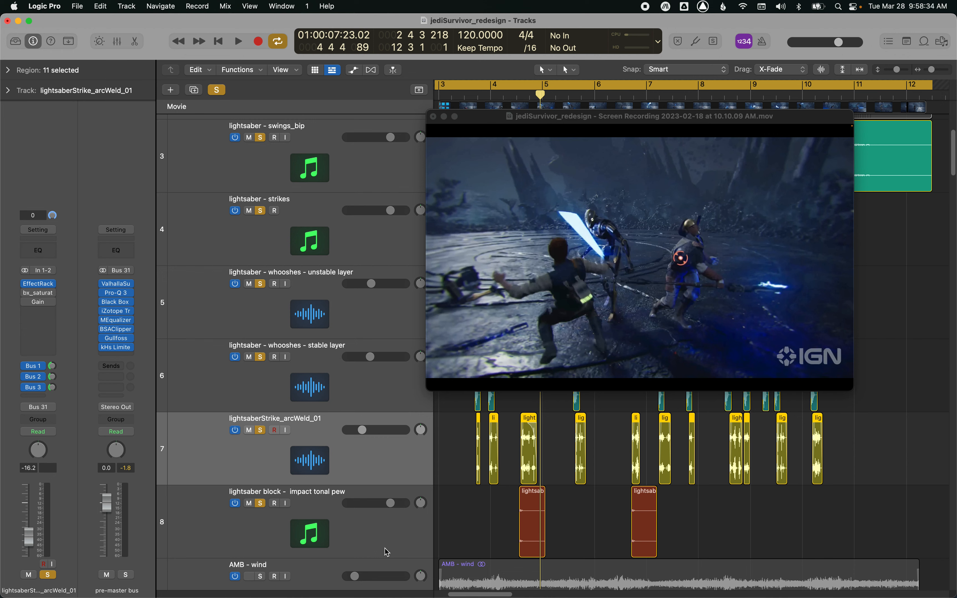
key("Down")
key("Up")
key("Up")
key("Up")
key("Up")
key("Up")
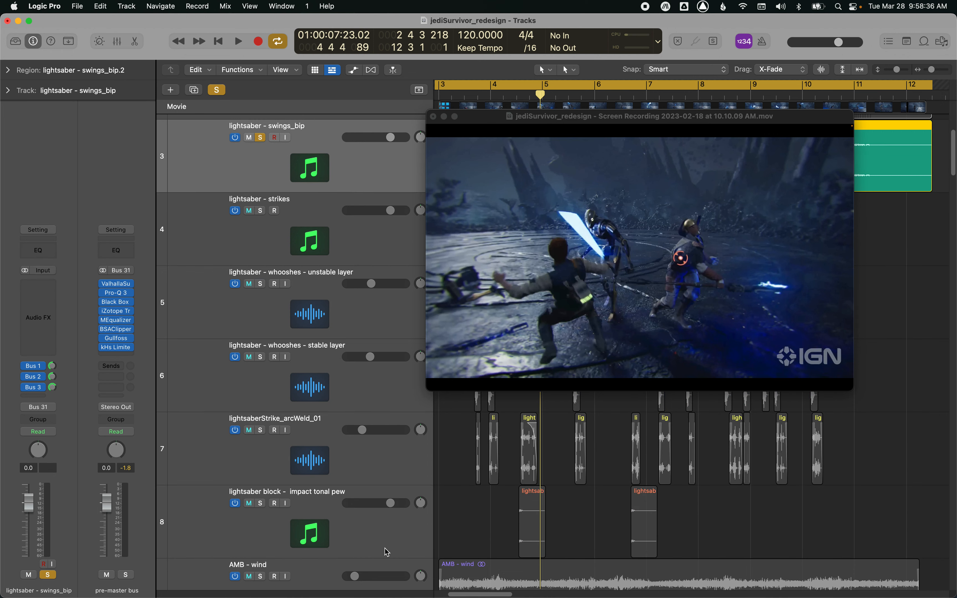
key("ctrl+s")
left_click(379, 475)
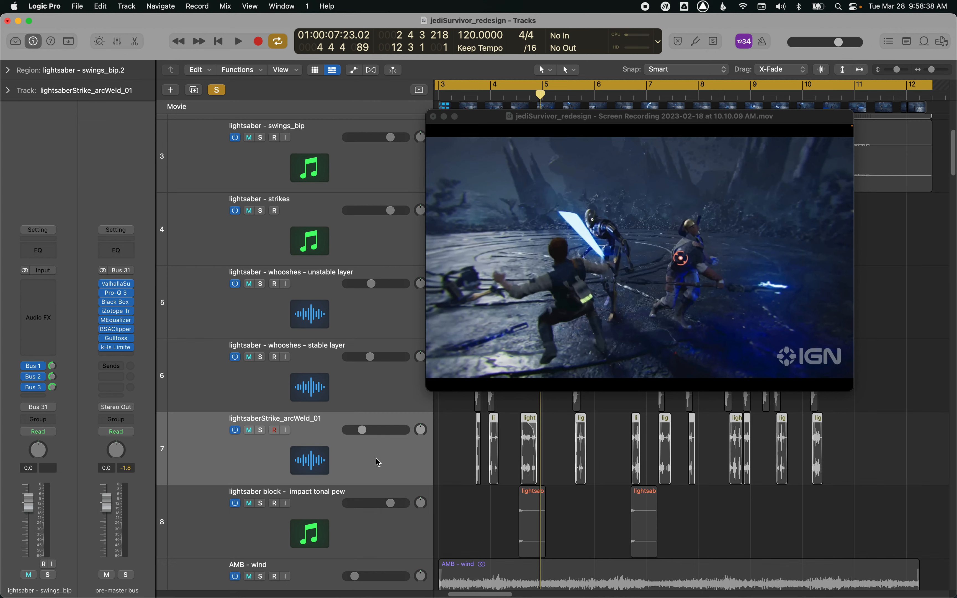
key("ctrl+s")
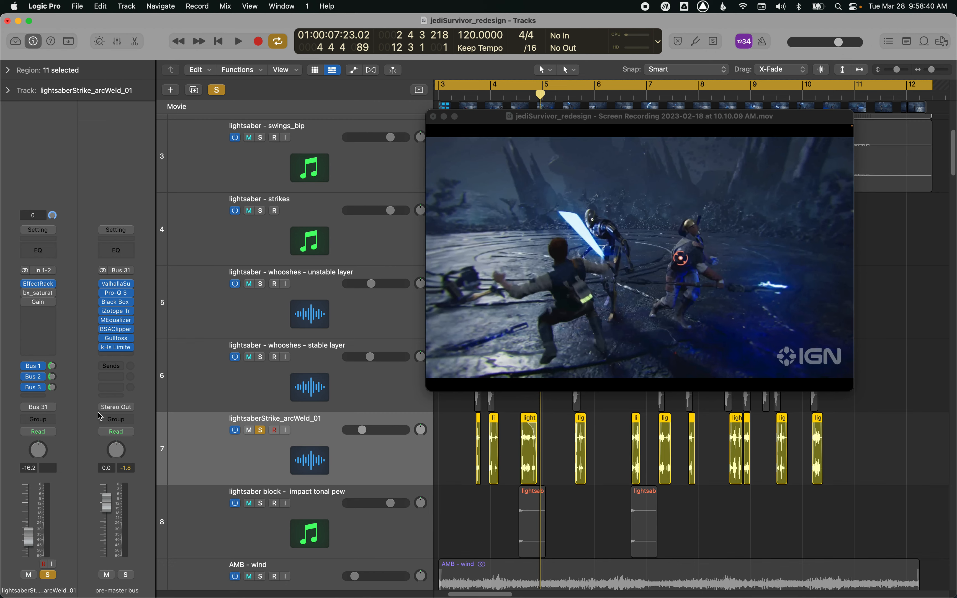
Step: Examine the EffectRack modules on the lightsaberStrike_arcWeld_01 track, and close the rack
scroll(309, 347, "up", 3)
left_click(263, 181)
scroll(388, 382, "down", 4)
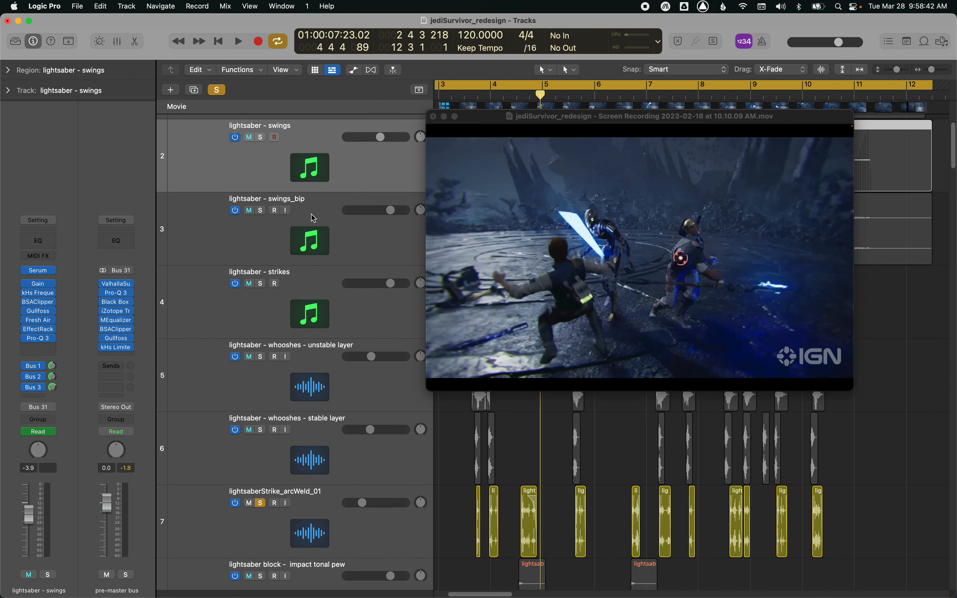
left_click(377, 458)
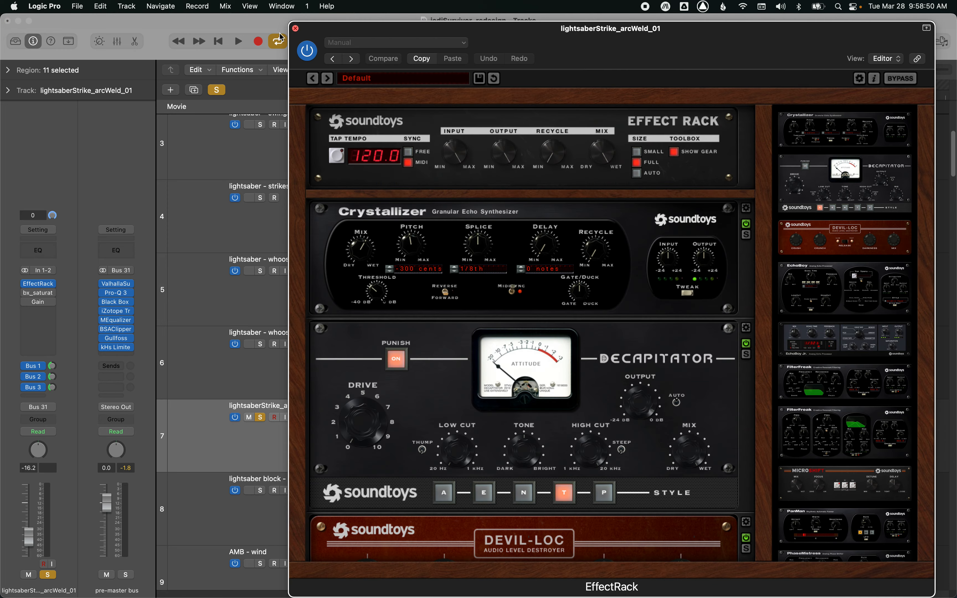
left_click(295, 29)
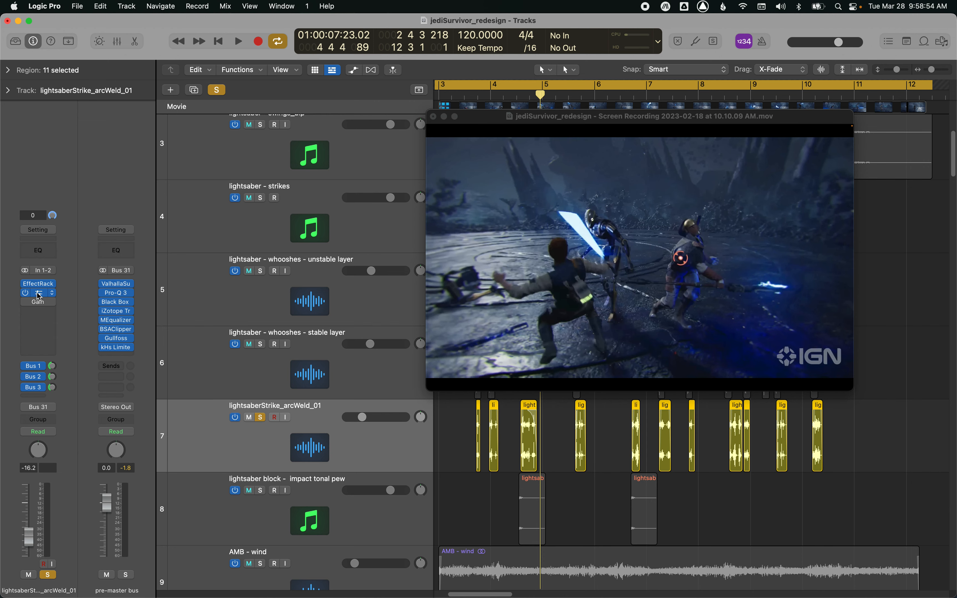
Step: Re-enable bx_saturator V2 on the arc weld track, audition the strikes through it, and close the plug-in
left_click(39, 294)
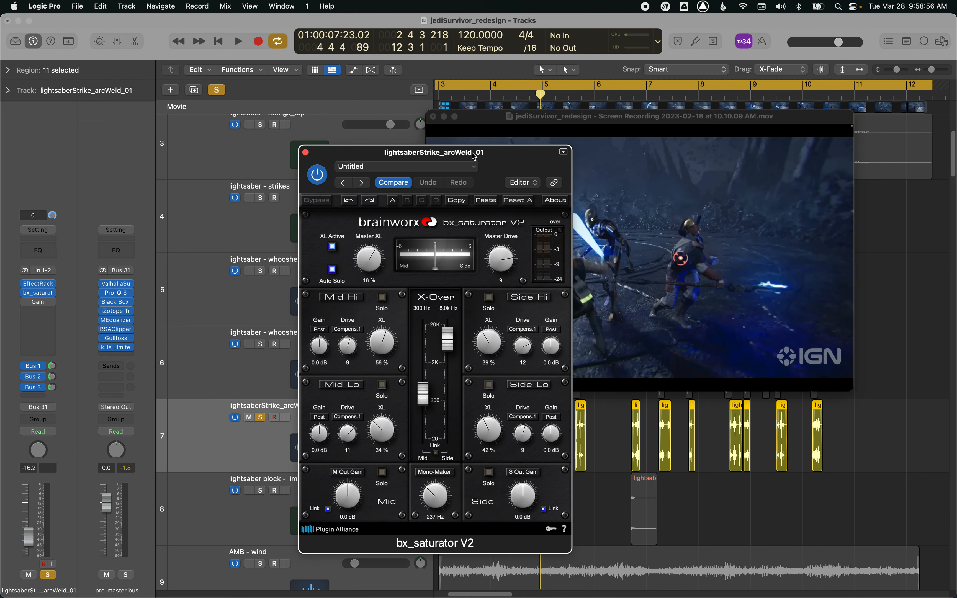
double_click(493, 155)
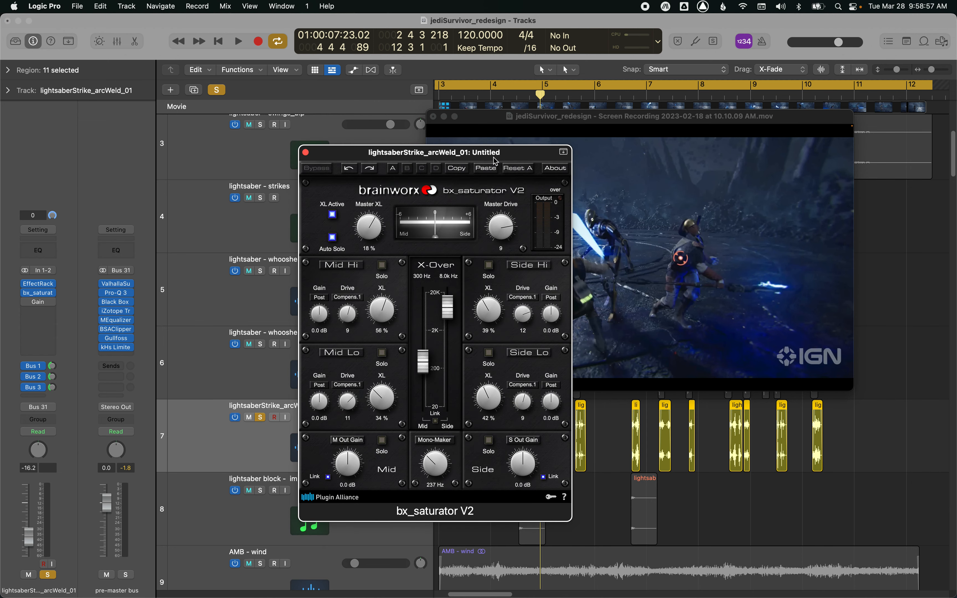
double_click(510, 153)
left_click_drag(507, 157, 490, 77)
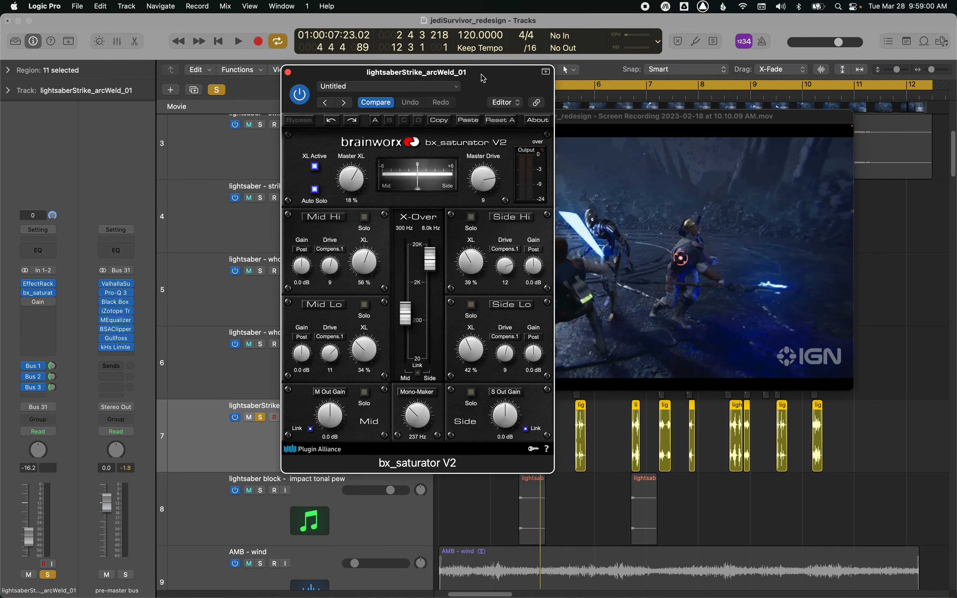
key("space")
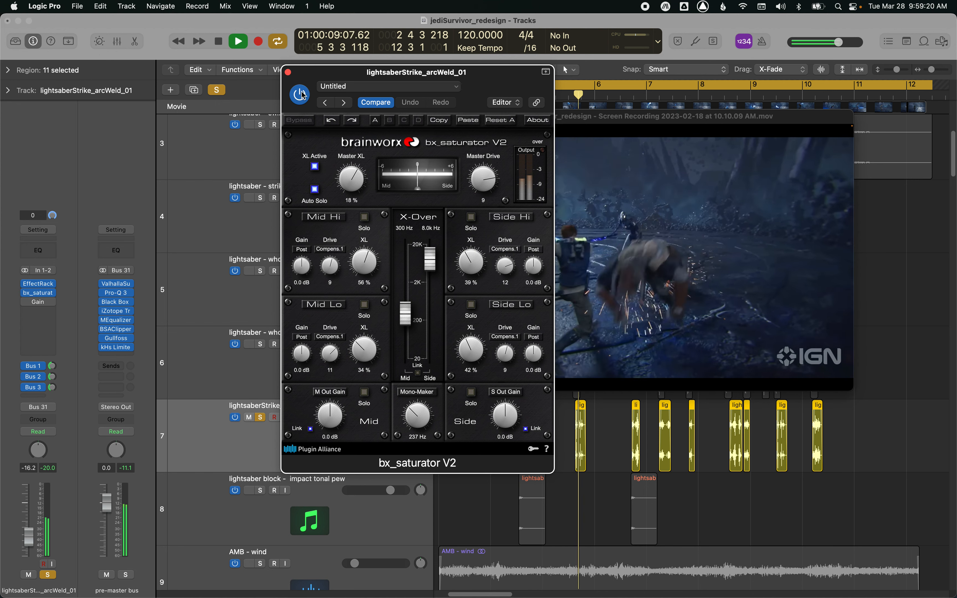
key("space")
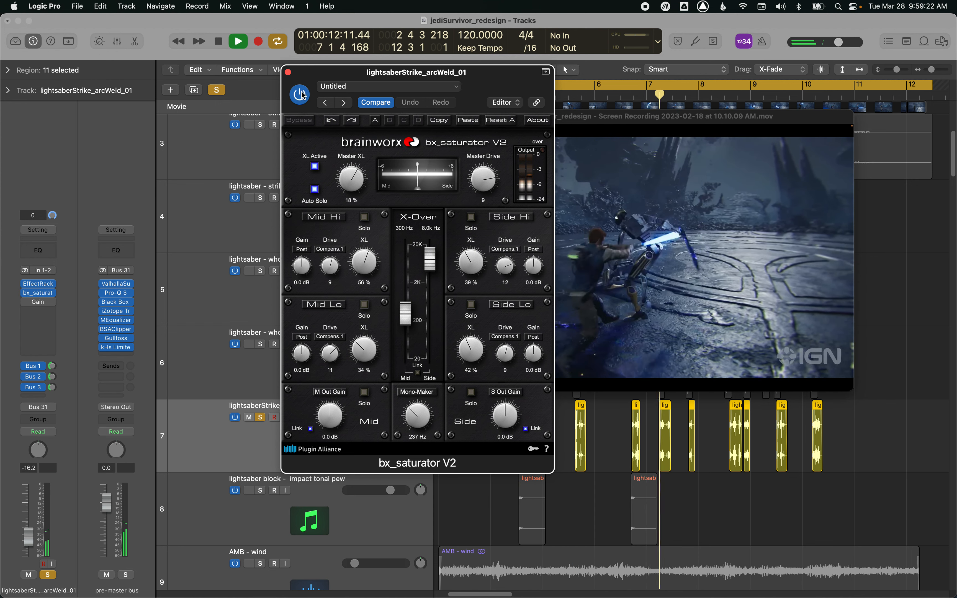
key("space")
left_click(288, 72)
Step: Re-enable the Gain insert on the arc weld track, inspect its settings and close it
left_click(25, 302)
left_click(39, 303)
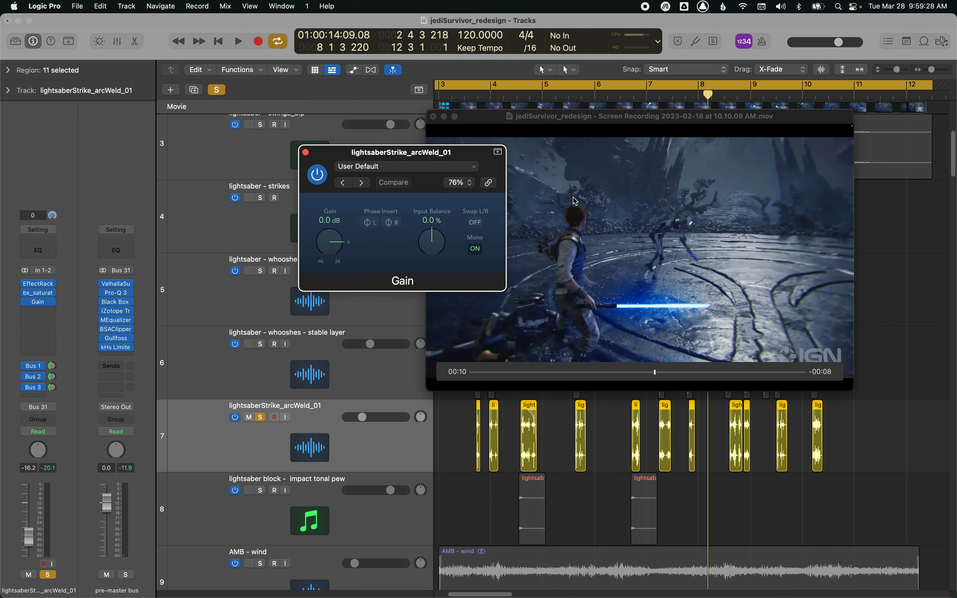
left_click(305, 152)
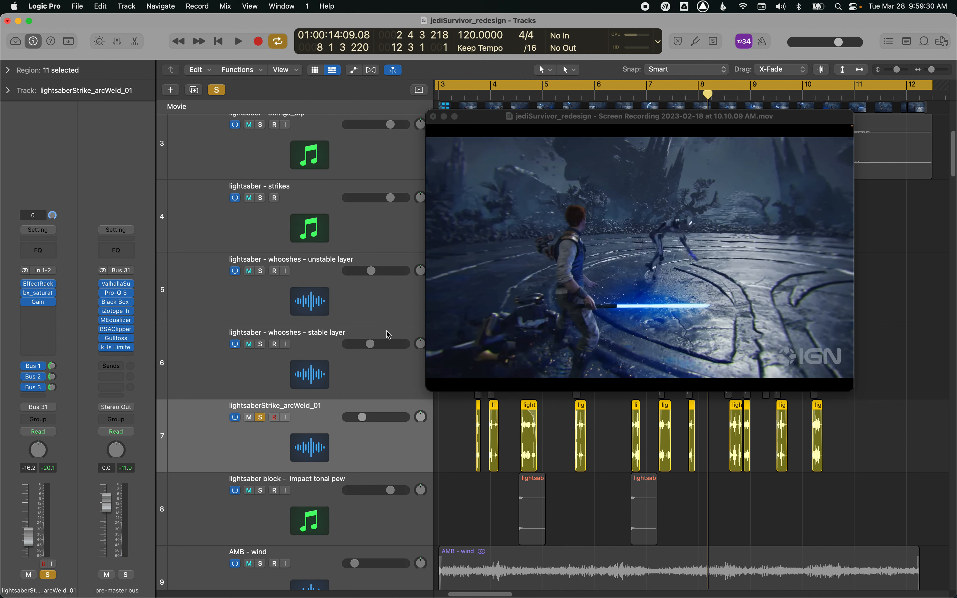
Step: Replace the arc weld solo with a solo on every lightsaber track, from the block layer through "lightsaber - swings"
key("s")
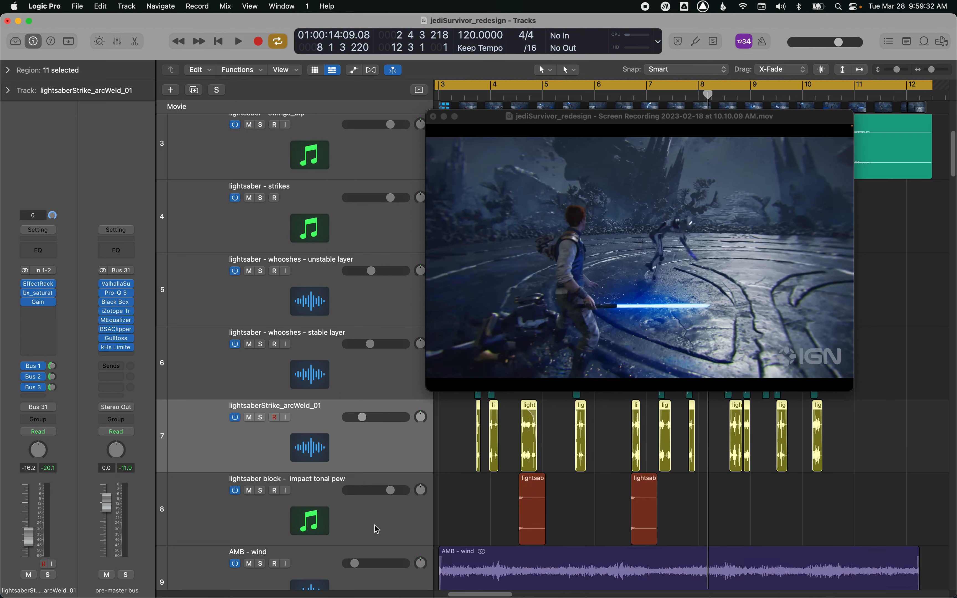
left_click(377, 529)
key("Up")
key("Up")
key("Up")
key("Up")
key("Up")
key("Up")
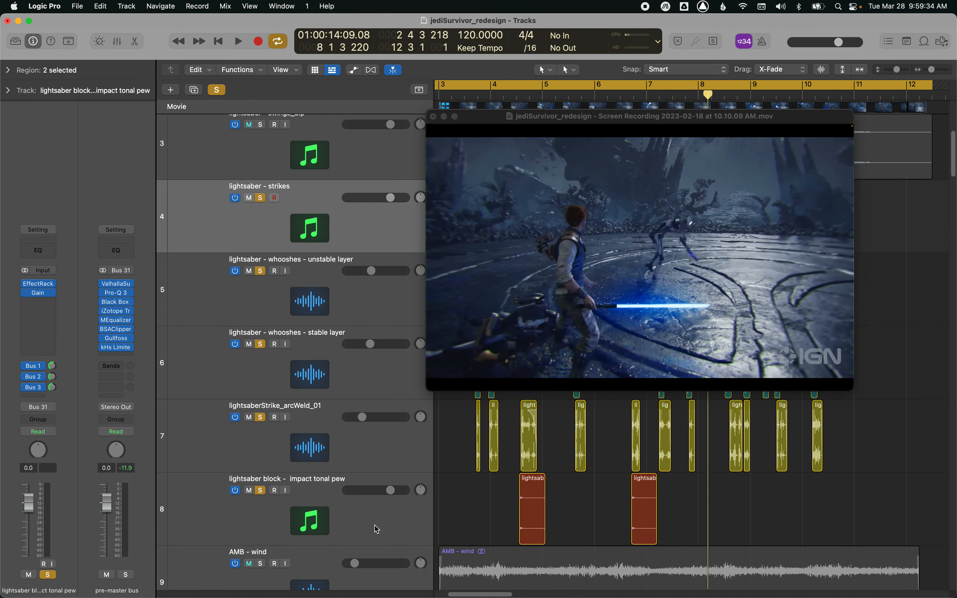
scroll(357, 524, "up", 1)
key("s")
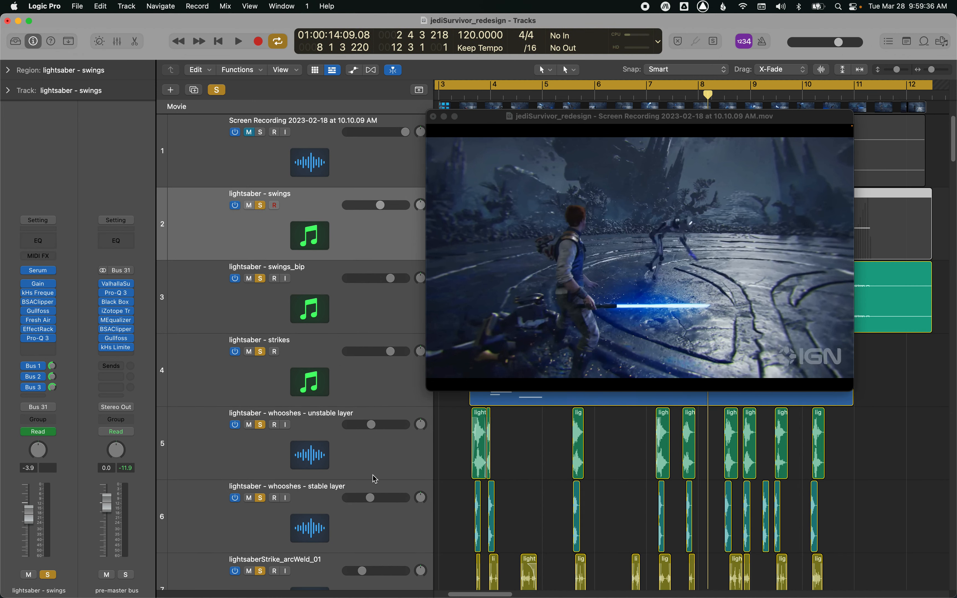
Step: Select the regions on the soloed lightsaber tracks, zoom them to fill the view, and move the movie window clear of them
left_click_drag(522, 263, 211, 167)
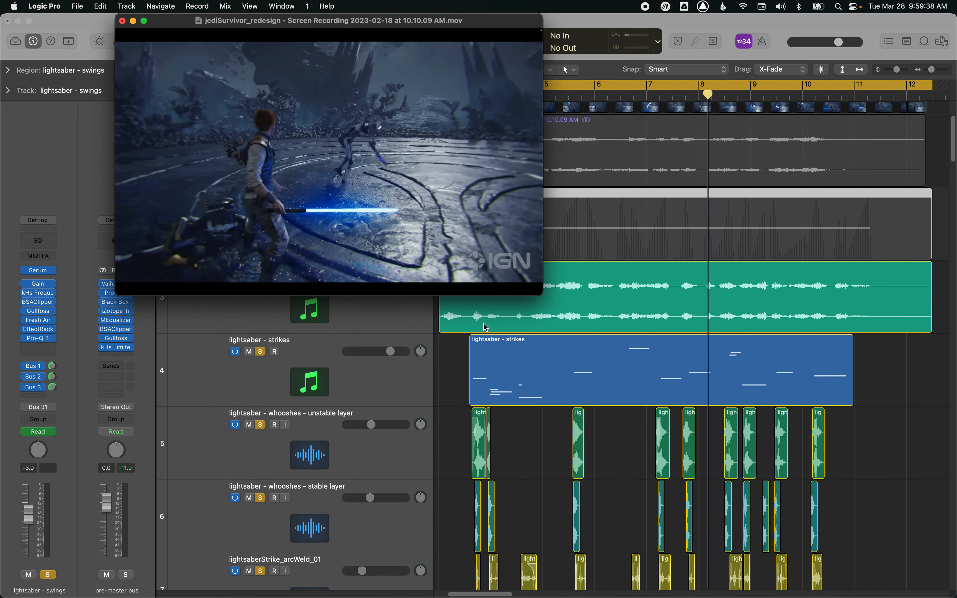
key("super+Up")
key("super+Up")
left_click_drag(946, 248, 439, 482)
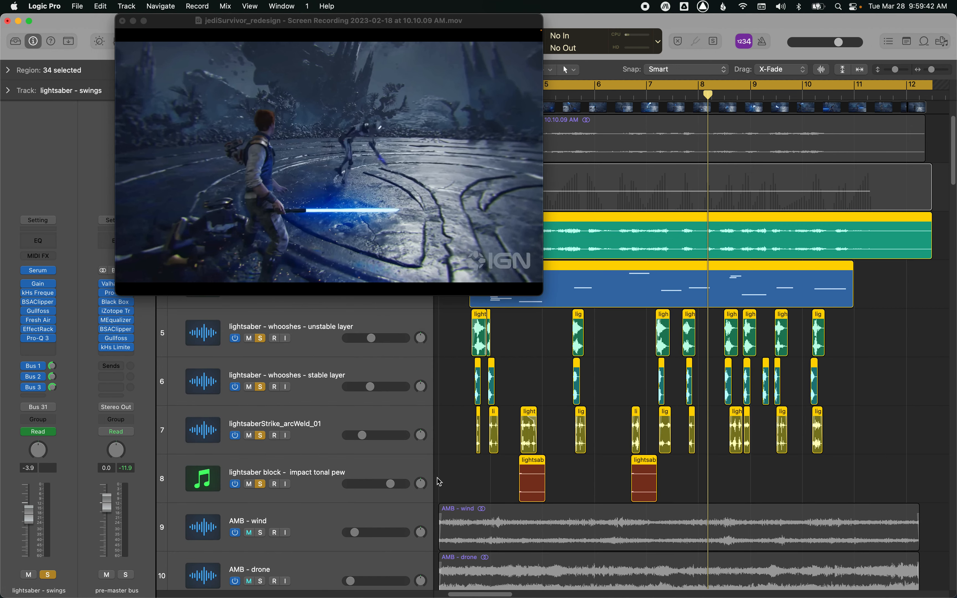
key("super+Down")
left_click_drag(404, 183, 610, 230)
left_click(618, 377)
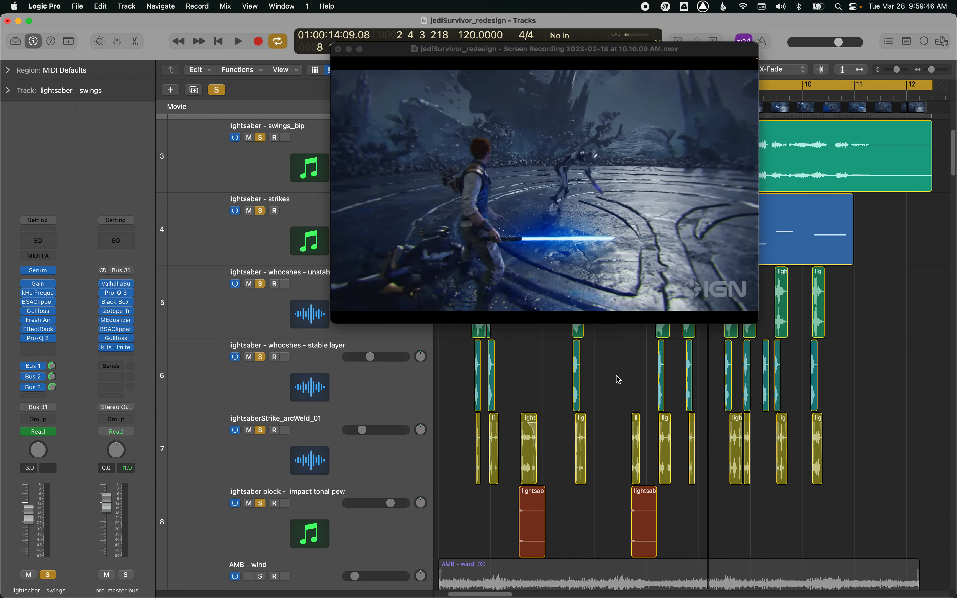
Step: Audition all the soloed lightsaber layers together against the movie, and reposition the movie window
key("space")
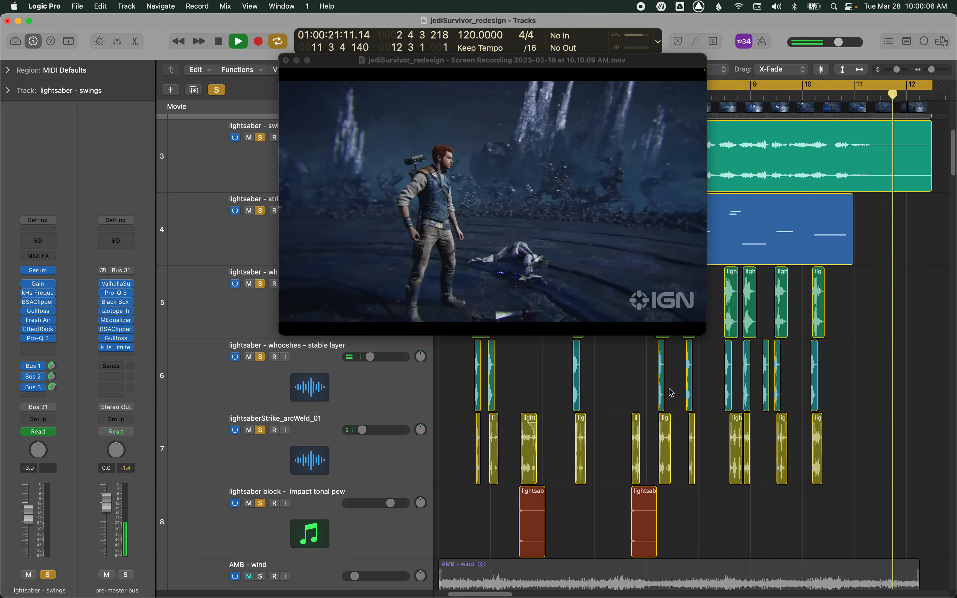
key("space")
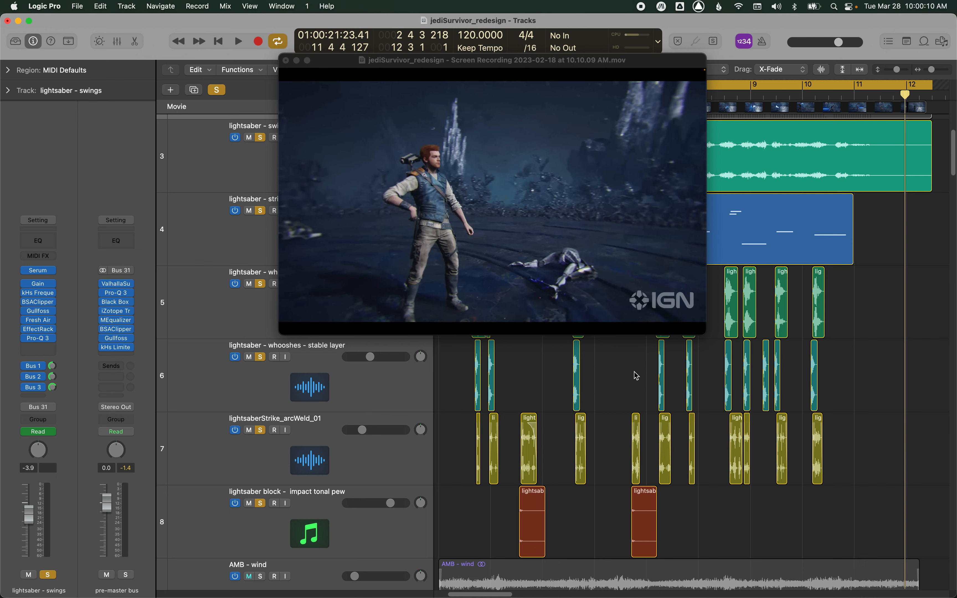
left_click_drag(591, 271, 634, 249)
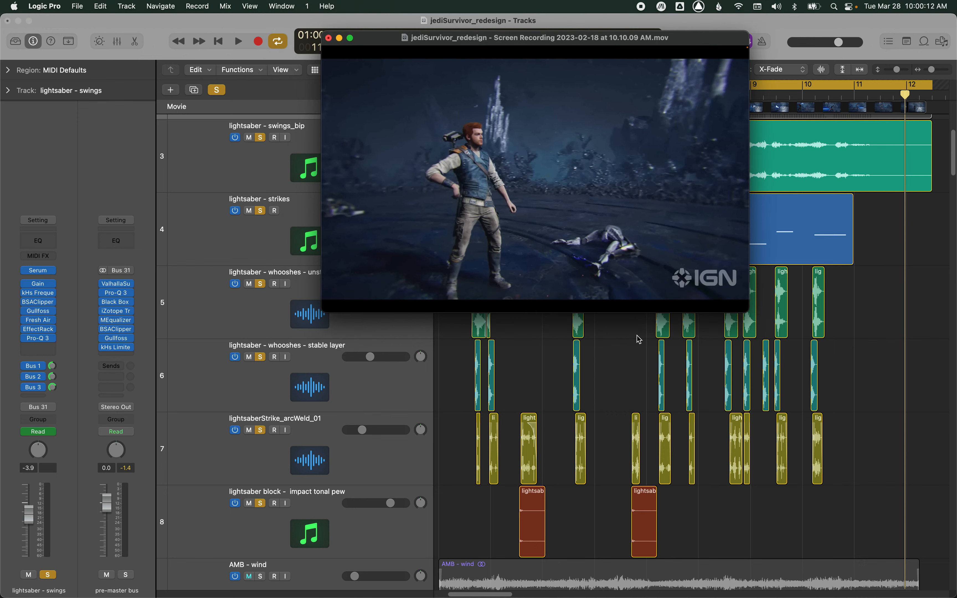
left_click(629, 363)
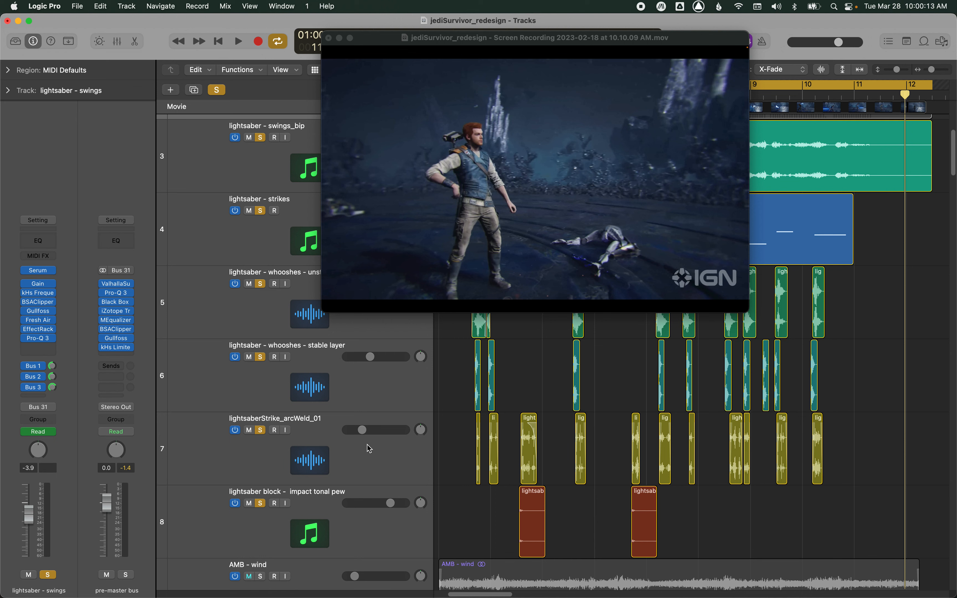
Step: Select the lightsaberStrike_arcWeld_01 track, clear solo from all tracks, and shift the movie window slightly
left_click(394, 460)
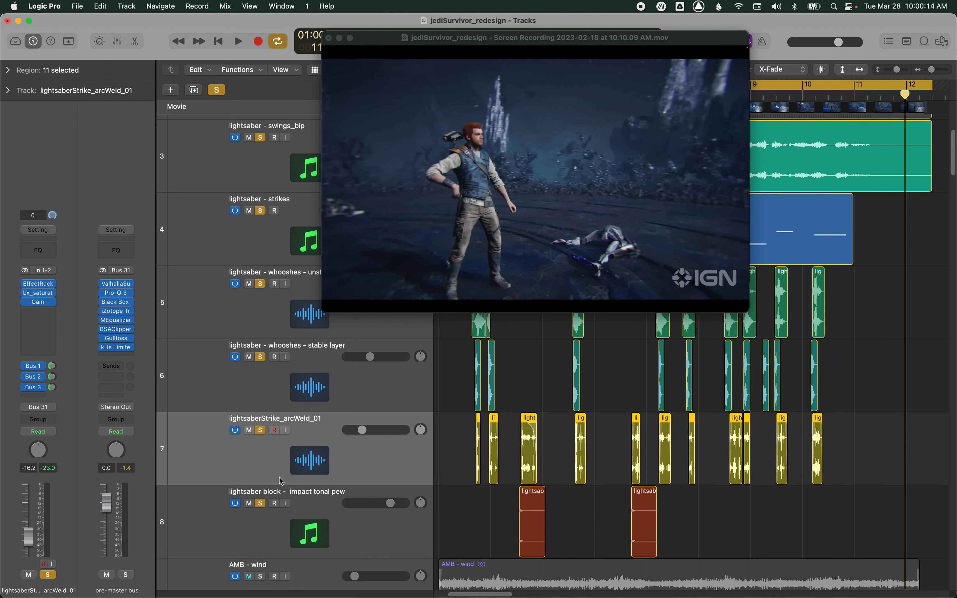
left_click(261, 503, "alt")
left_click(535, 386)
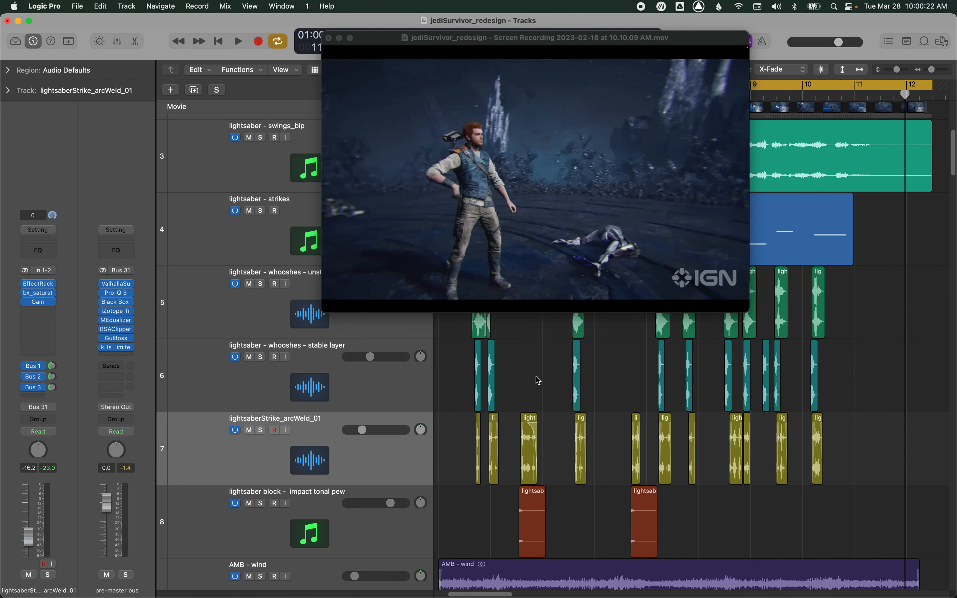
mouse_move(571, 233)
mouse_move(588, 214)
left_mouse_down()
mouse_move(583, 229)
mouse_move(598, 230)
left_mouse_up()
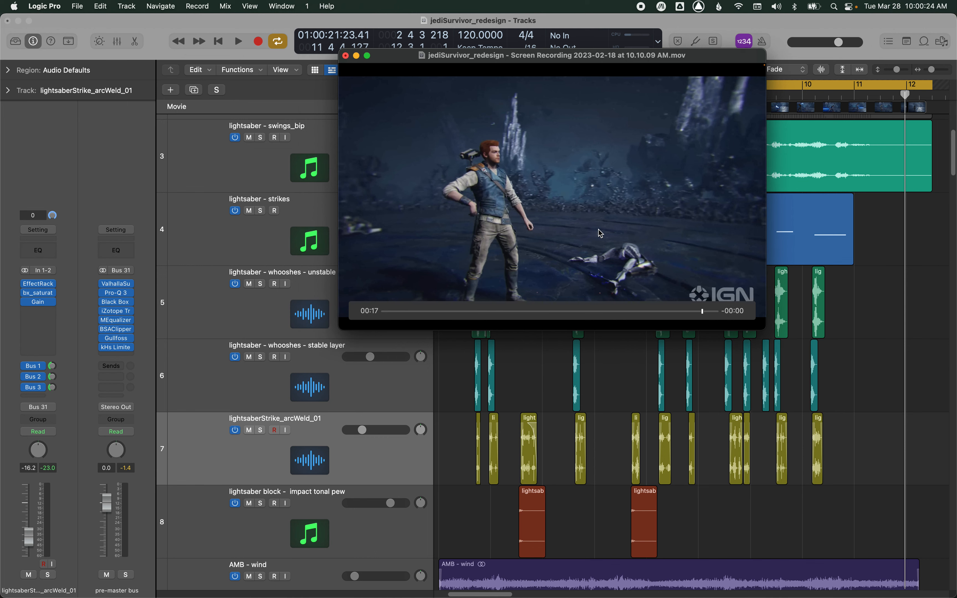
left_click(556, 372)
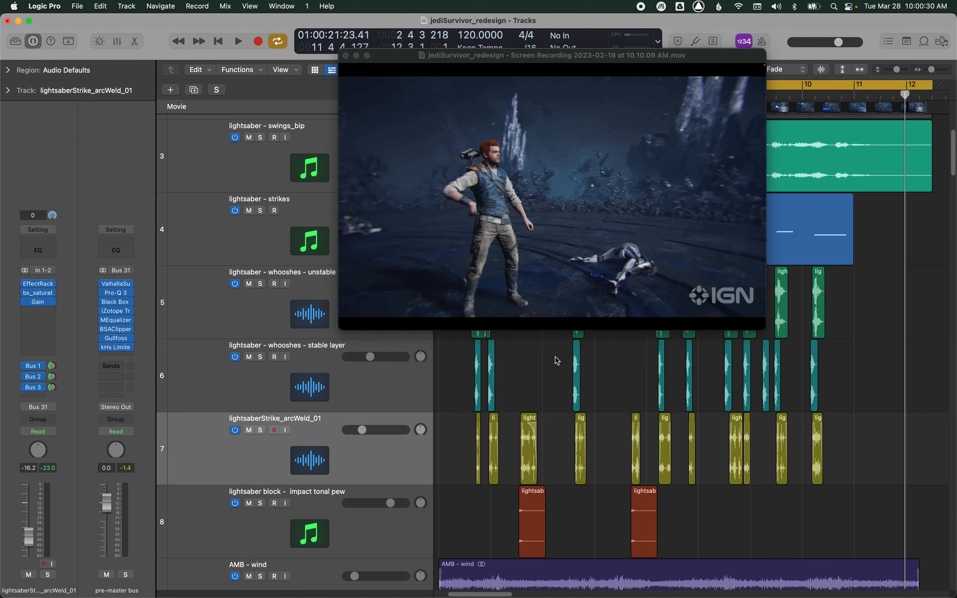